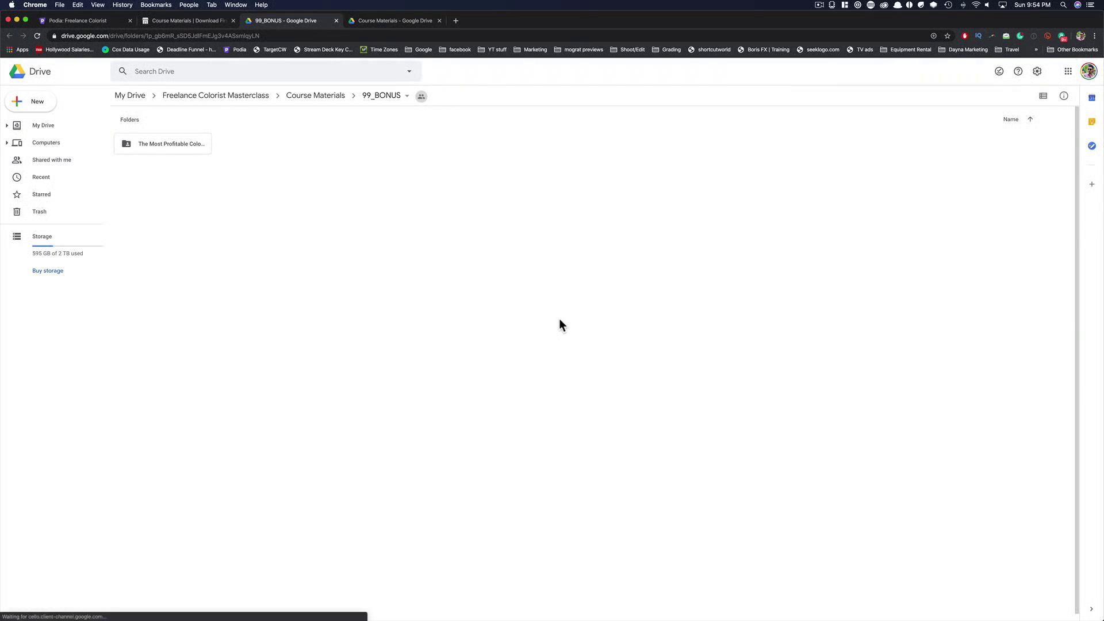
Download the folder 'The Most Profitable Color Grading Training' from the 99_BONUS Drive folder
{"action": "right_click", "coordinate": [162, 143]}
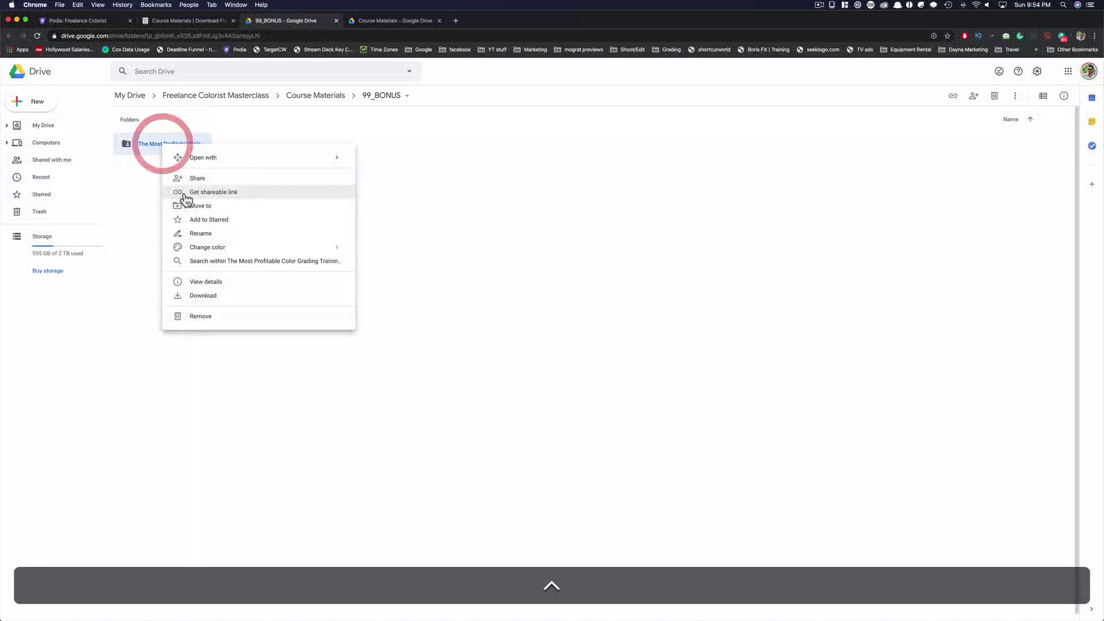
{"action": "left_click", "coordinate": [263, 297]}
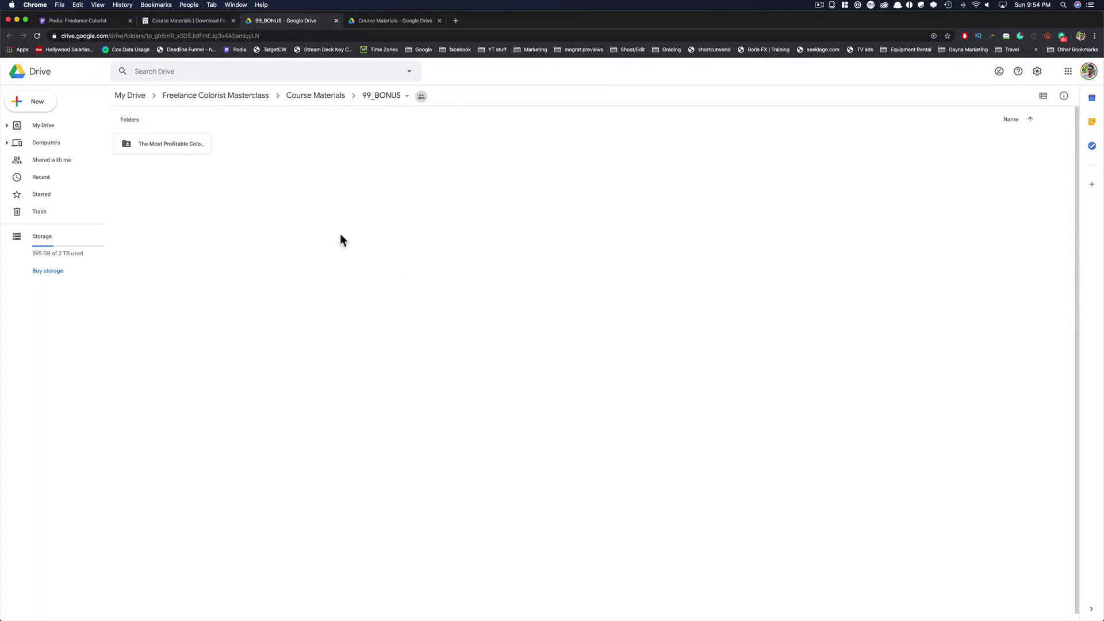
Restore the project archive 'The Most Profitable Color Grading Training.dra' from the Desktop in the project manager
{"action": "key", "text": "super+Tab"}
{"action": "left_click", "coordinate": [675, 200]}
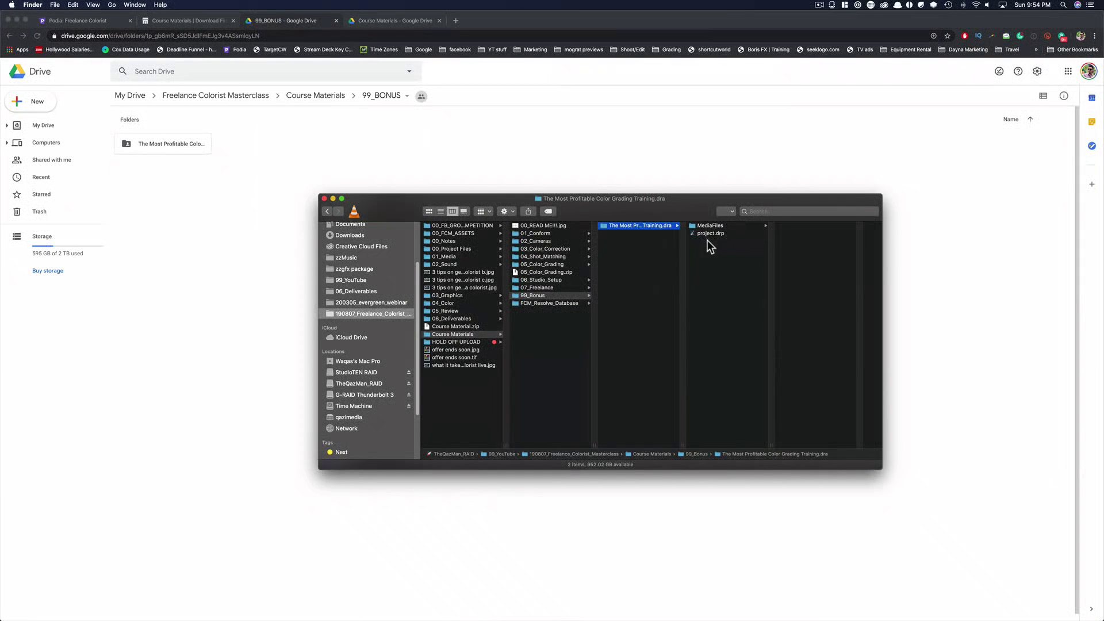
{"action": "key", "text": "super+Tab"}
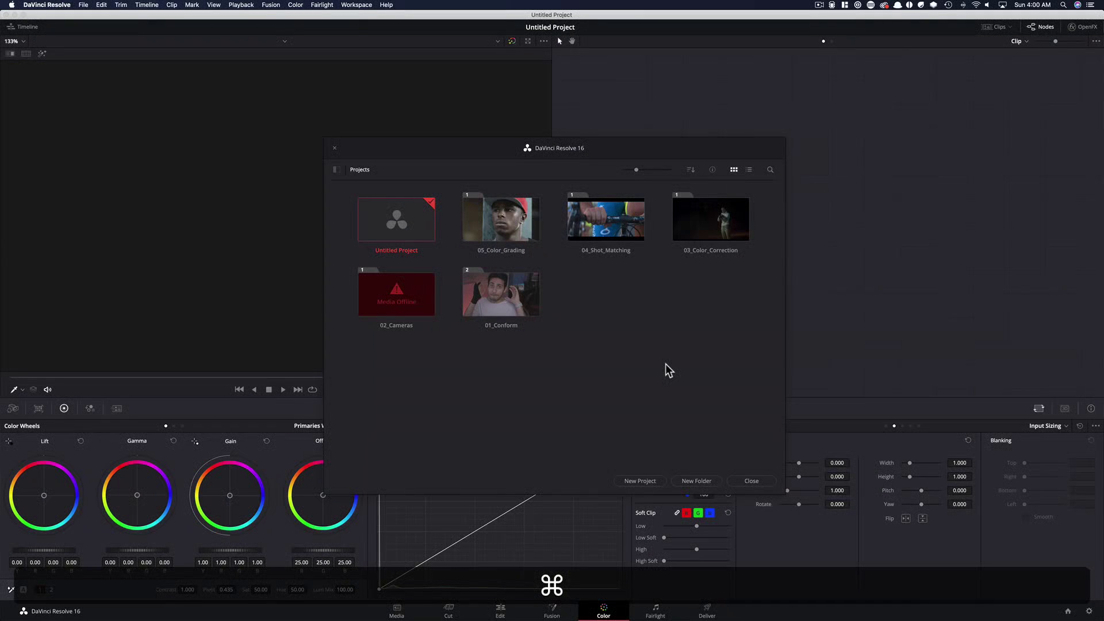
{"action": "left_click", "coordinate": [693, 317]}
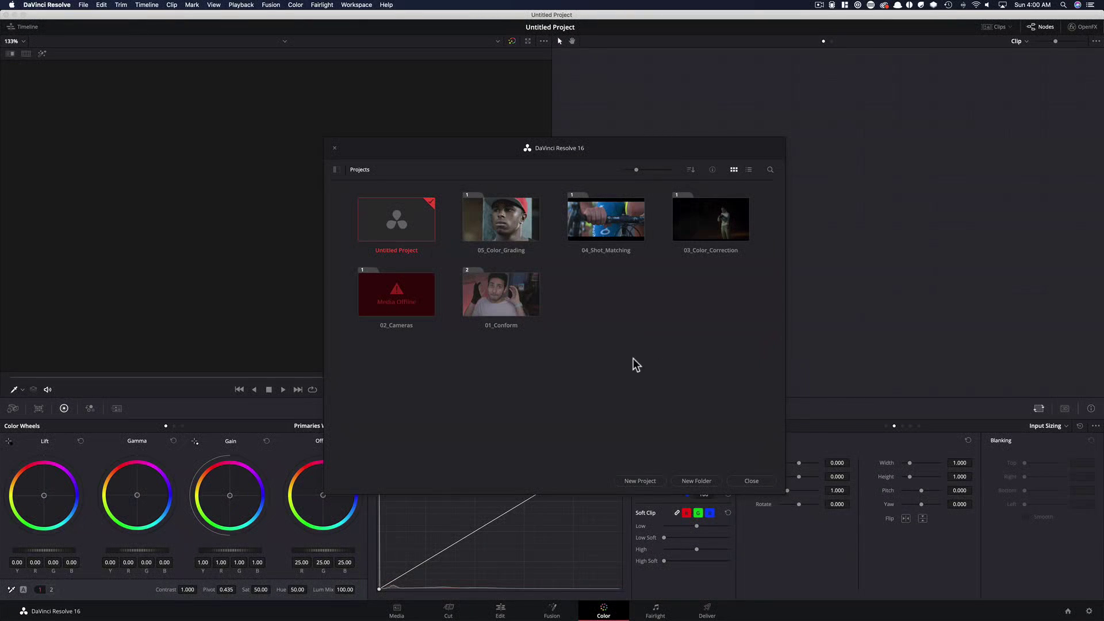
{"action": "left_click", "coordinate": [639, 324], "text": "ctrl"}
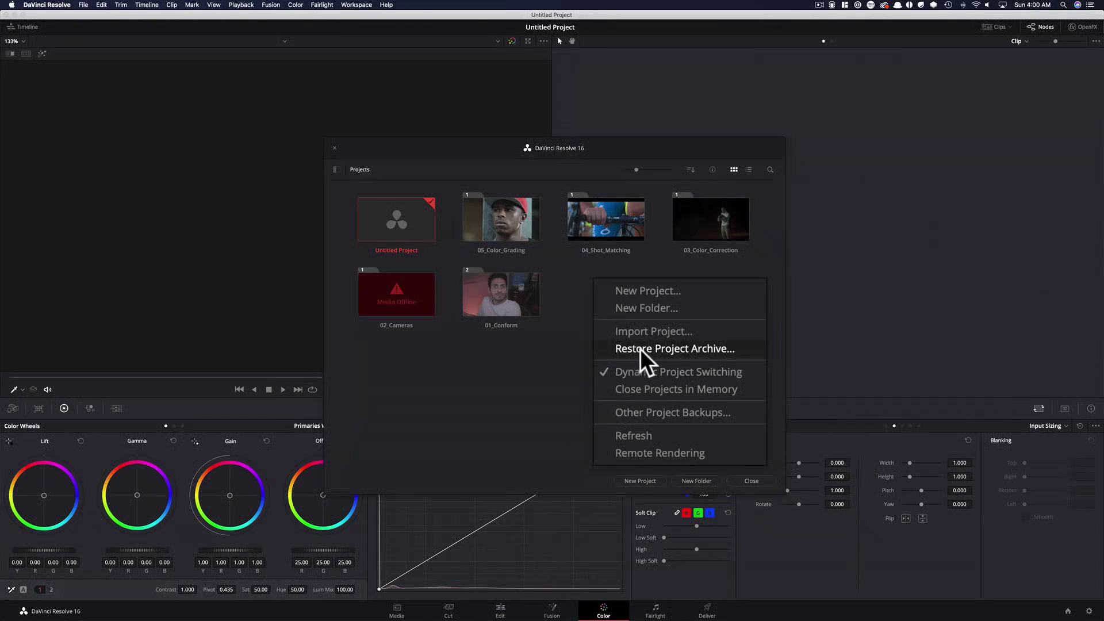
{"action": "left_click", "coordinate": [701, 359]}
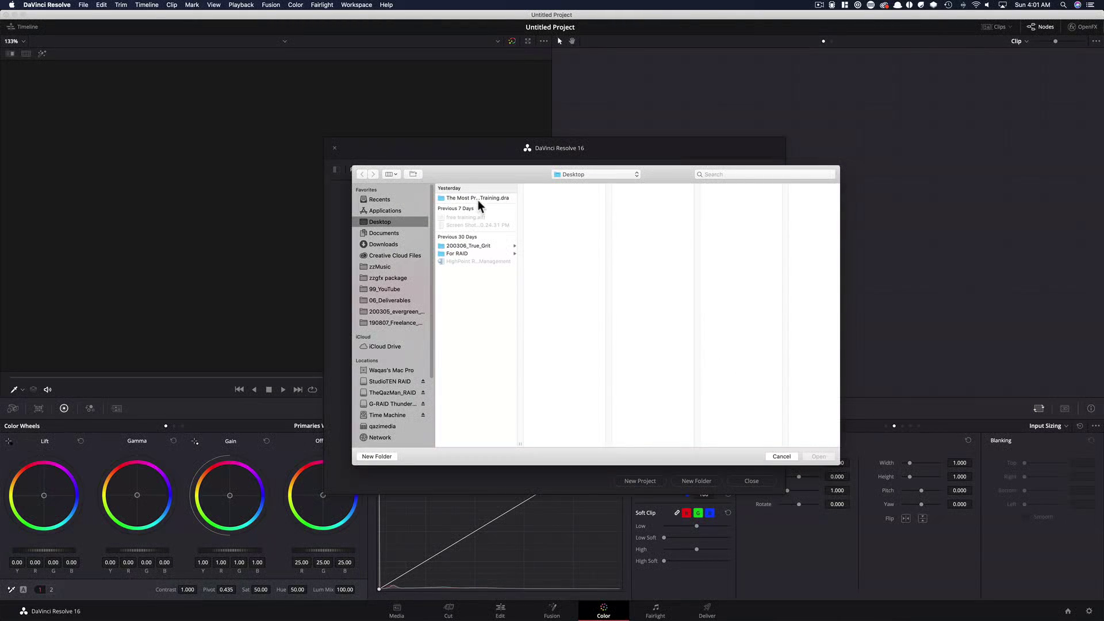
{"action": "left_click", "coordinate": [478, 198]}
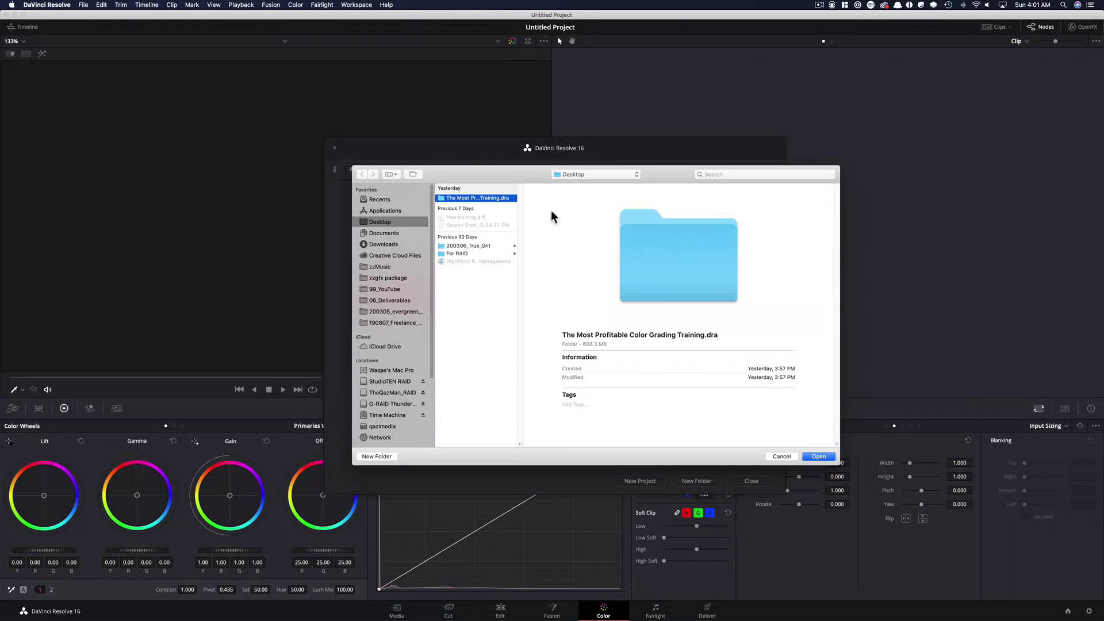
{"action": "left_click", "coordinate": [826, 456]}
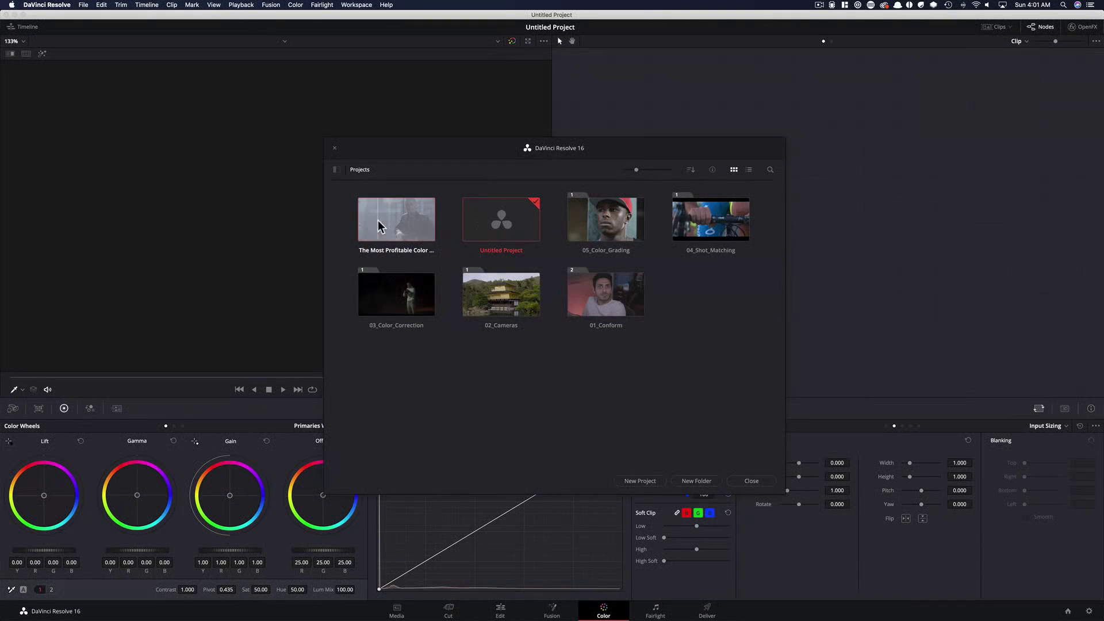
Open the restored 'The Most Profitable Color Grading Training' project and switch to the Edit page
{"action": "double_click", "coordinate": [383, 225]}
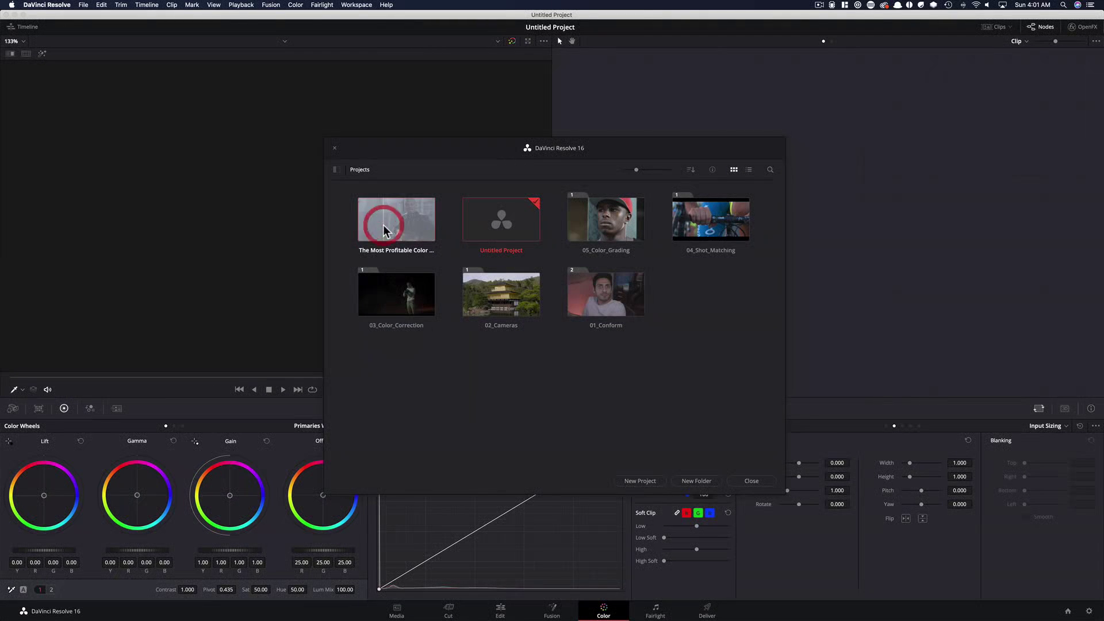
{"action": "double_click", "coordinate": [416, 226]}
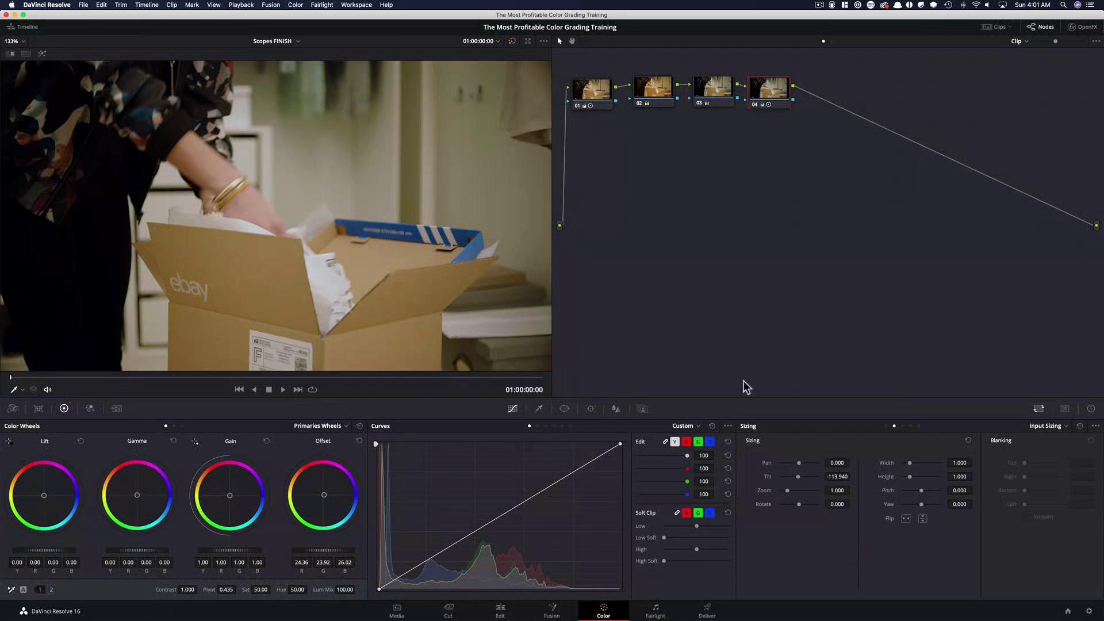
{"action": "left_click", "coordinate": [502, 612]}
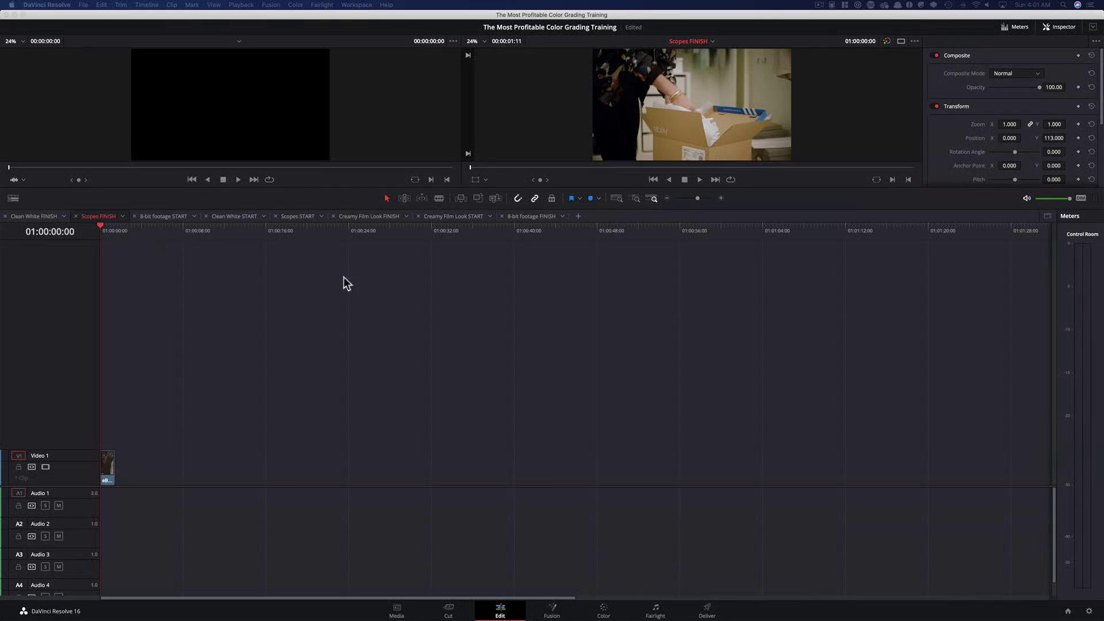
Review the 8-bit footage START and FINISH timelines, scrubbing through their clips on the Color page
{"action": "left_click", "coordinate": [167, 216]}
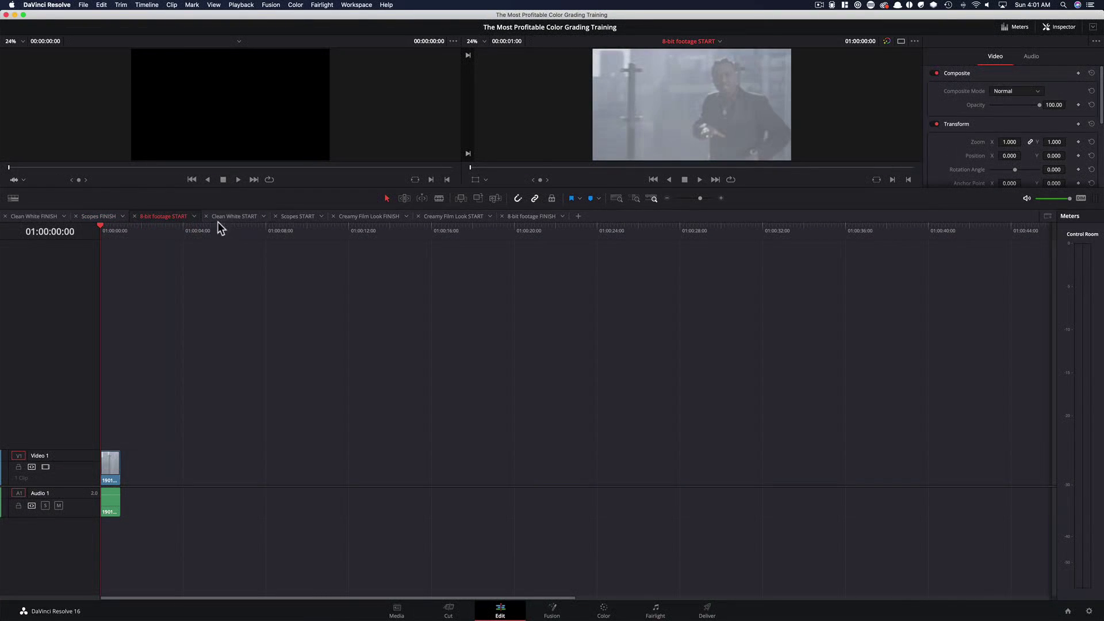
{"action": "left_click", "coordinate": [519, 219]}
{"action": "left_click", "coordinate": [620, 613]}
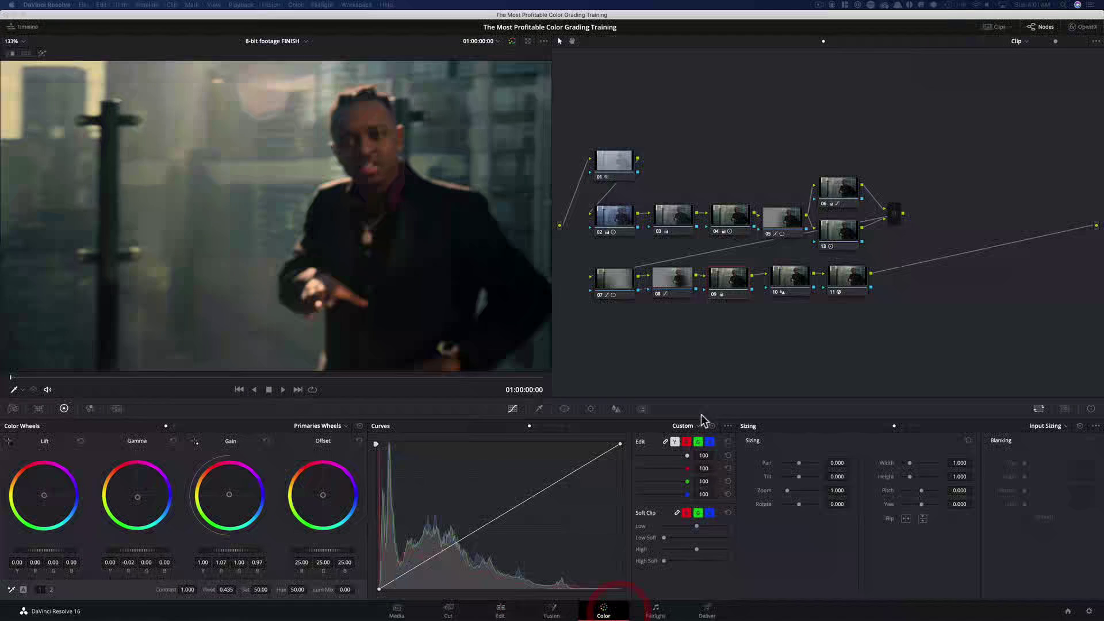
{"action": "left_click", "coordinate": [344, 377]}
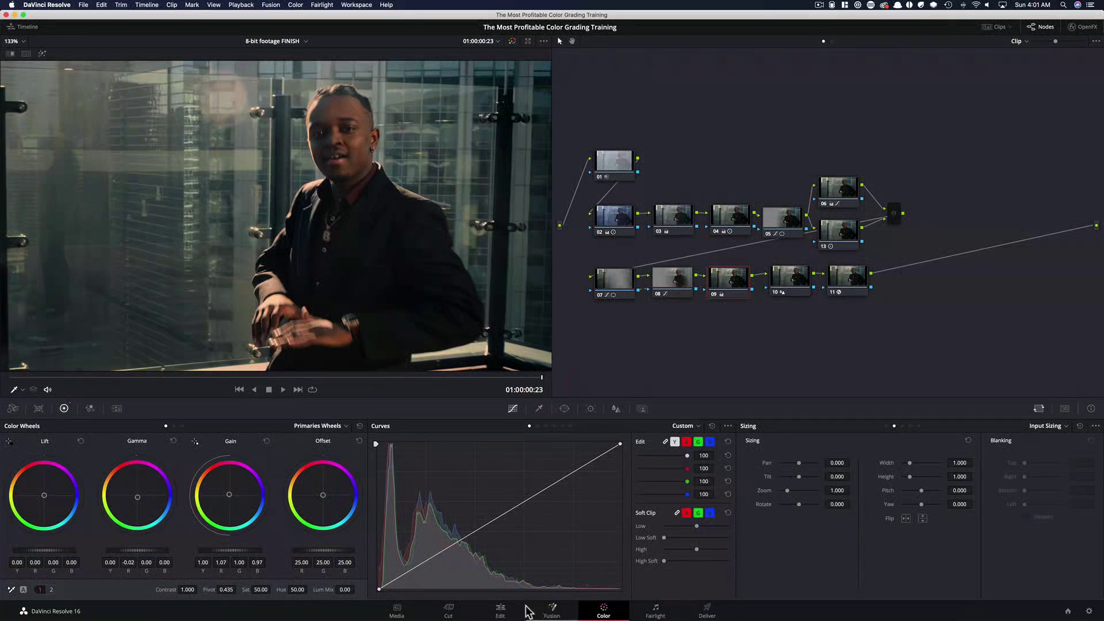
{"action": "left_click", "coordinate": [281, 42]}
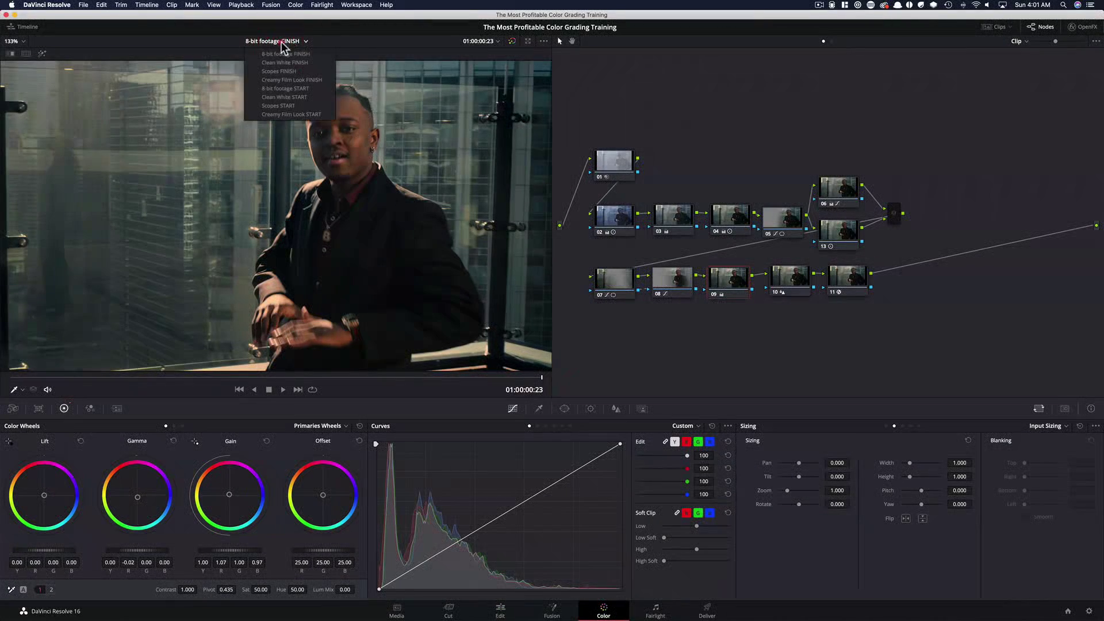
{"action": "left_click", "coordinate": [308, 89]}
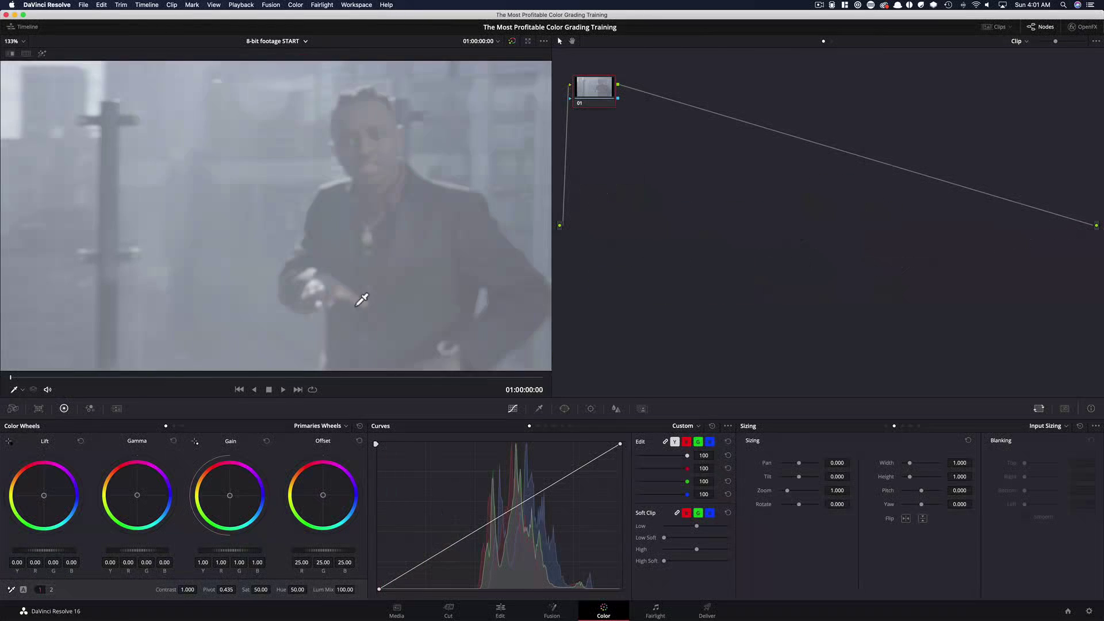
{"action": "left_click_drag", "start_coordinate": [57, 380], "coordinate": [126, 379]}
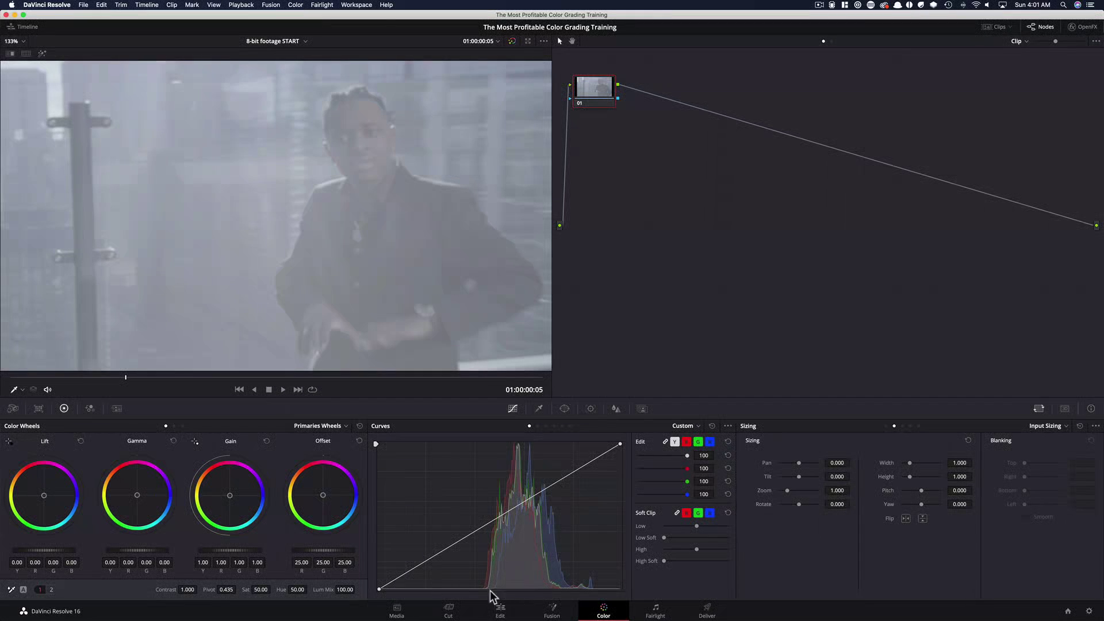
Look through the Dropbox archive folder, the course download page and the Scopes FINISH timeline
{"action": "left_click", "coordinate": [500, 611]}
{"action": "key", "text": "super+Tab"}
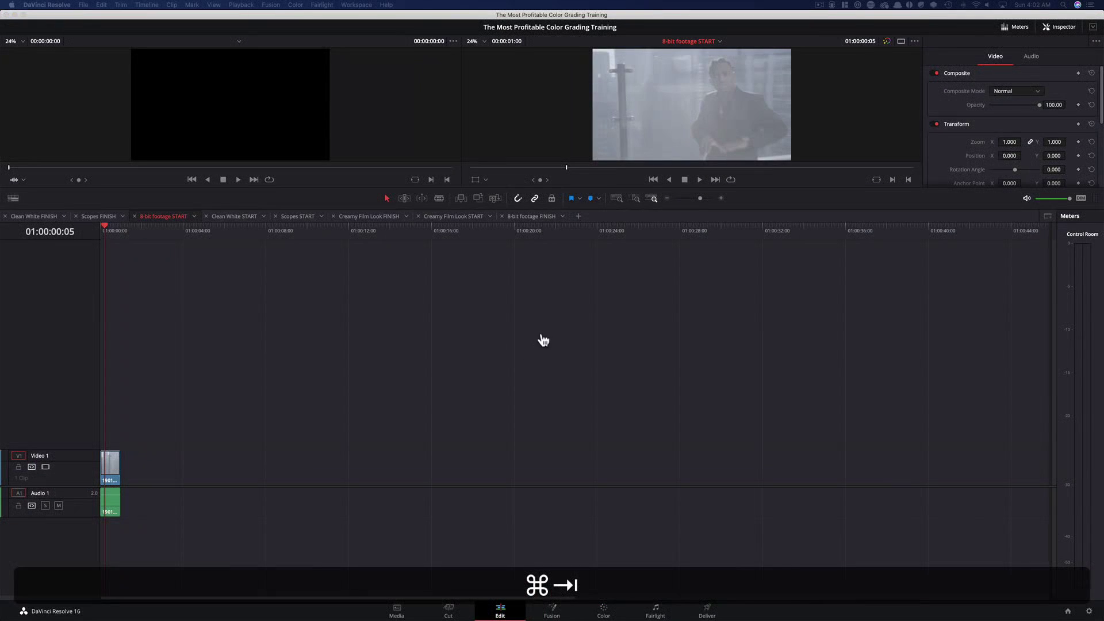
{"action": "key", "text": "super+Tab"}
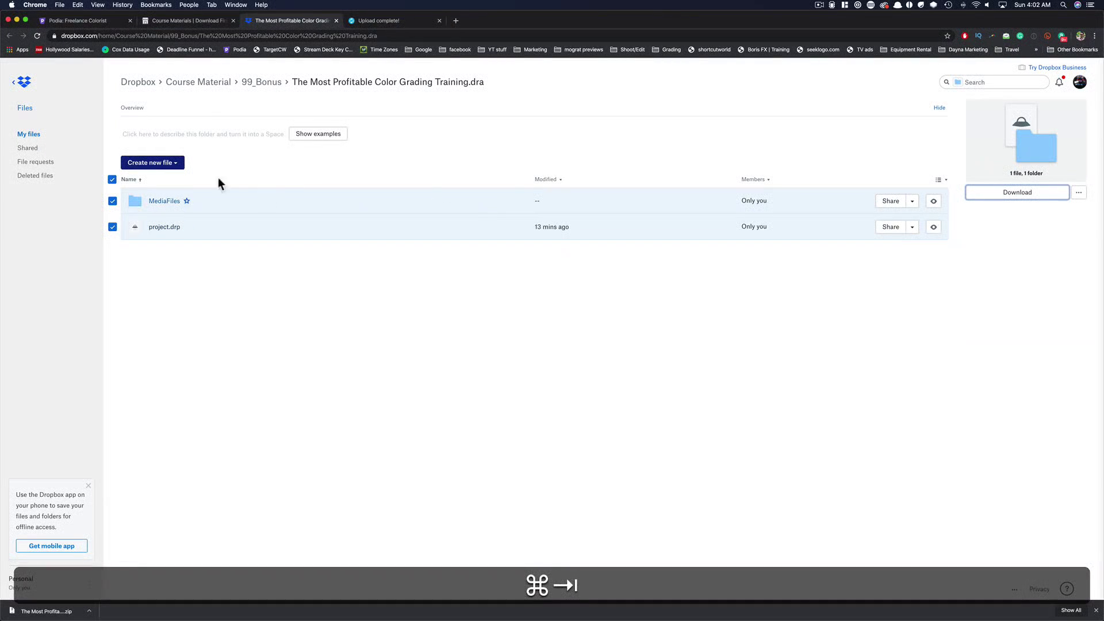
{"action": "left_click", "coordinate": [178, 22]}
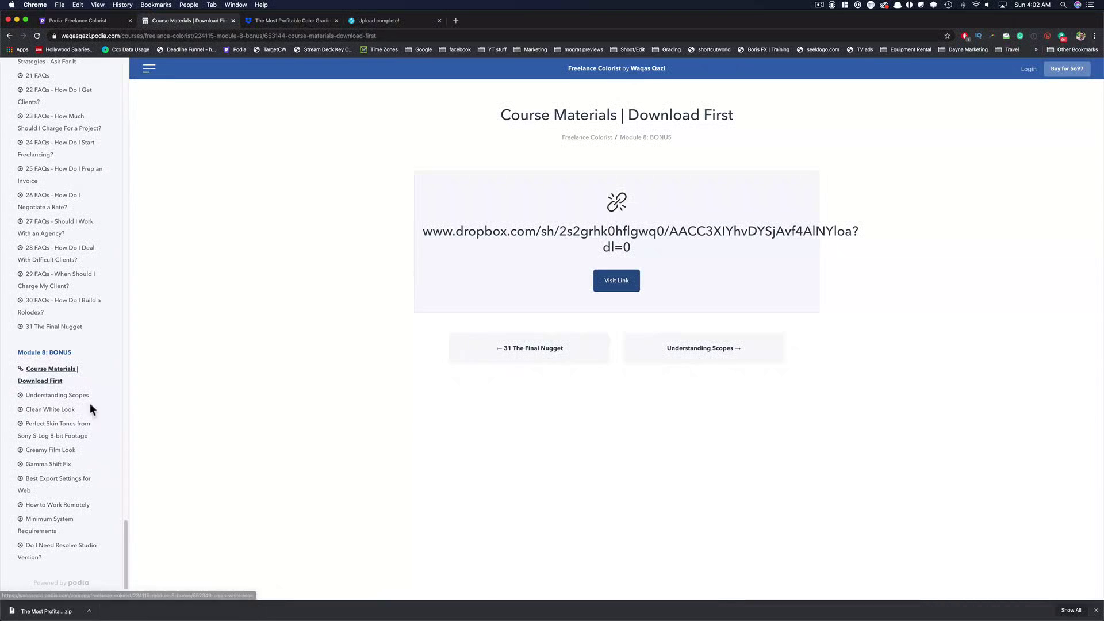
{"action": "key", "text": "super+Tab"}
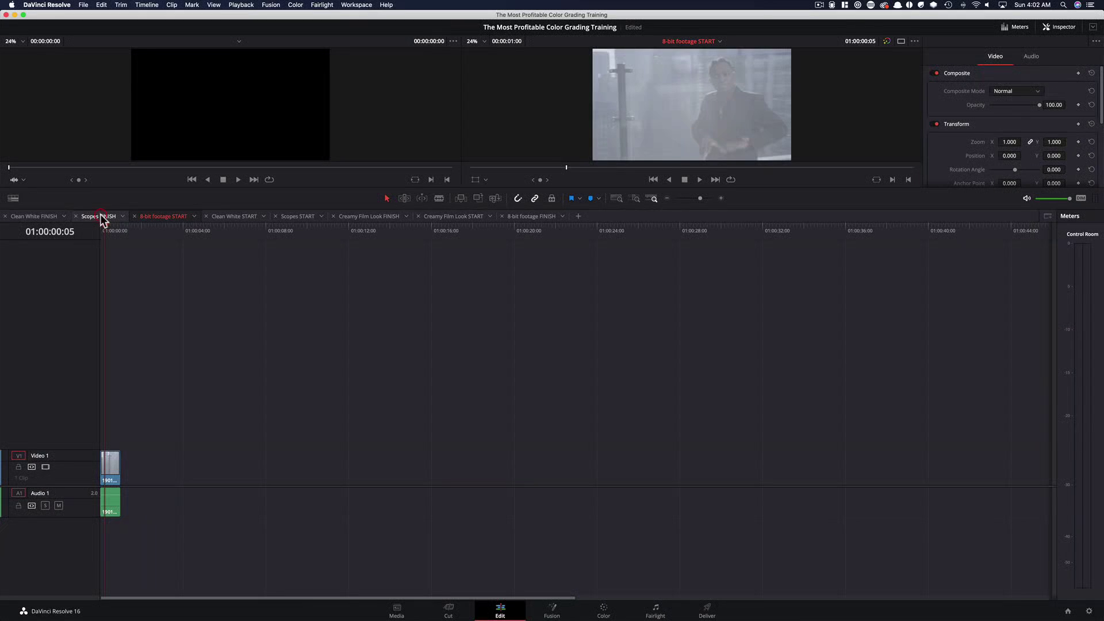
{"action": "left_click", "coordinate": [100, 217]}
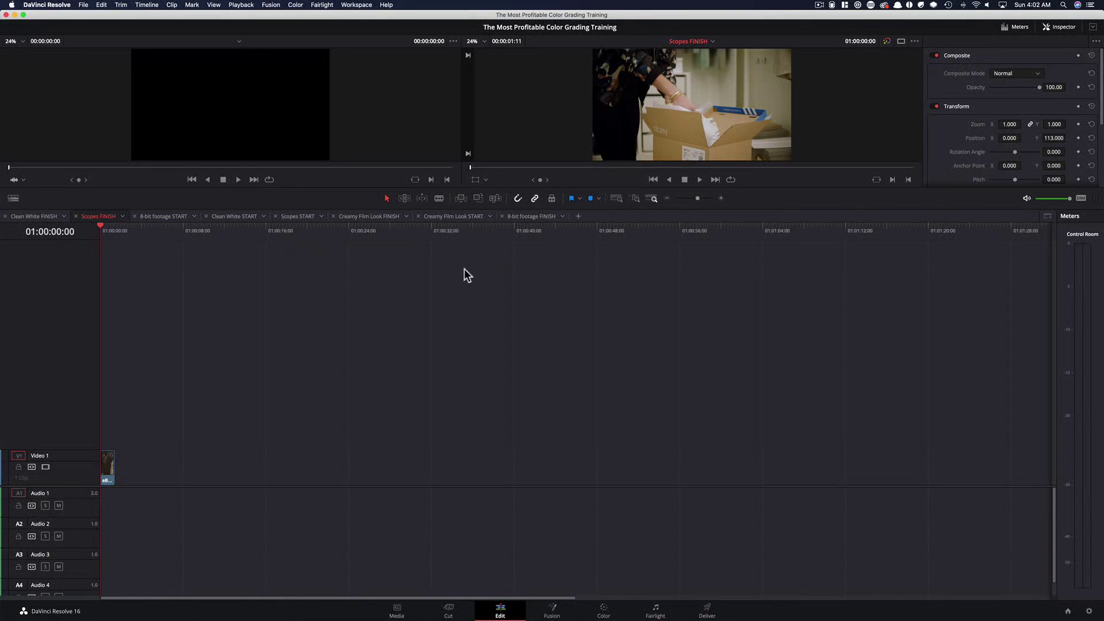
{"action": "key", "text": "super+Tab"}
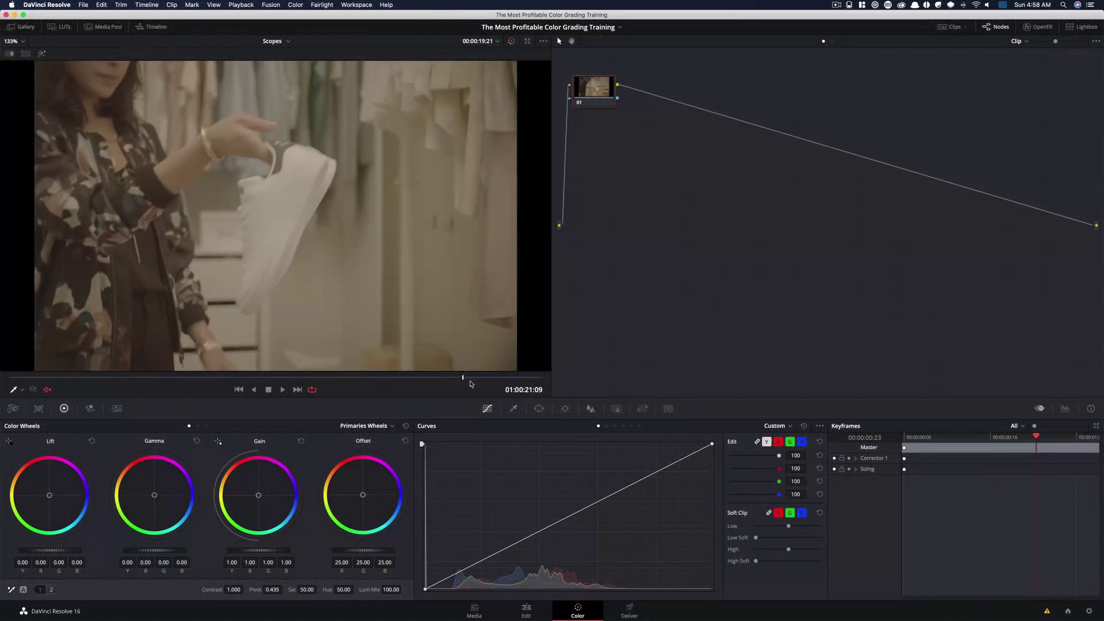
Show the video scopes window over the node area of the Color page
{"action": "left_click_drag", "start_coordinate": [471, 383], "coordinate": [534, 378]}
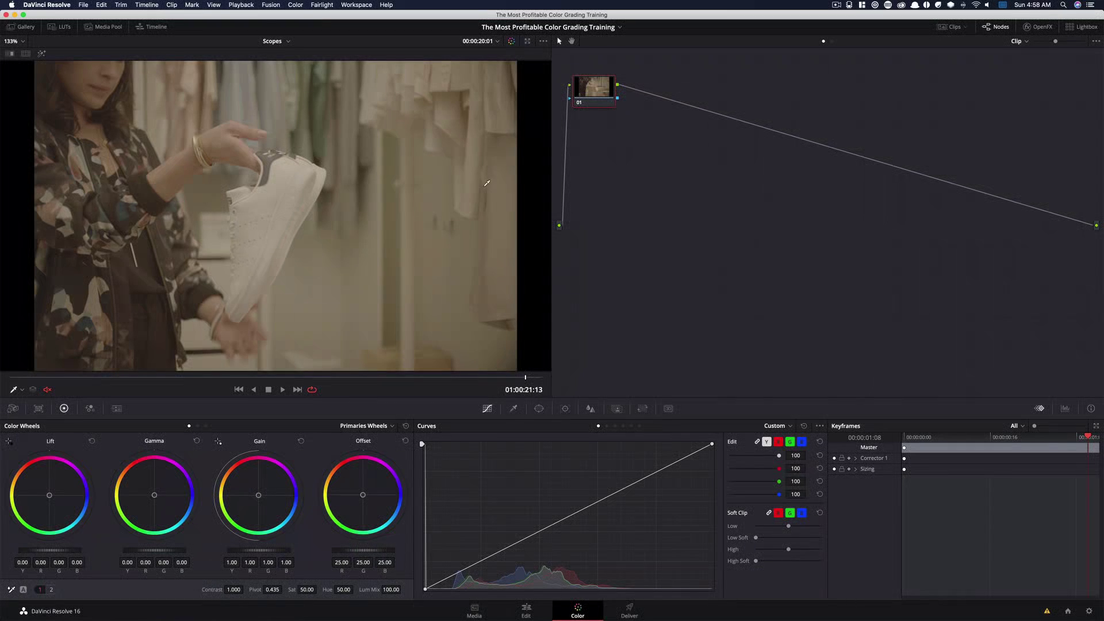
{"action": "right_click", "coordinate": [369, 163]}
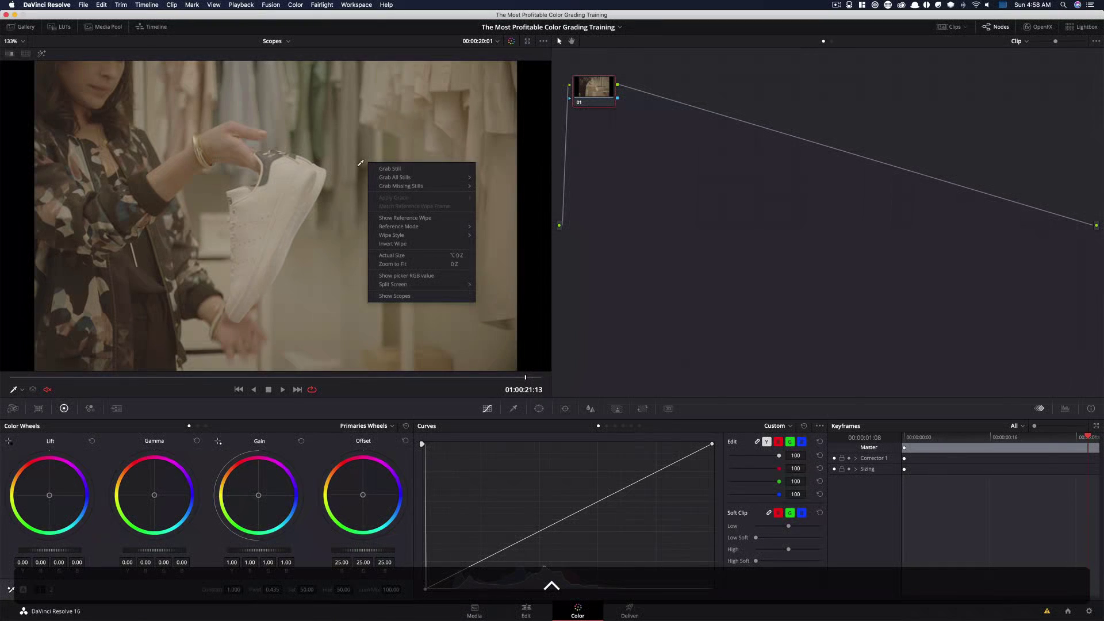
{"action": "left_click", "coordinate": [414, 296]}
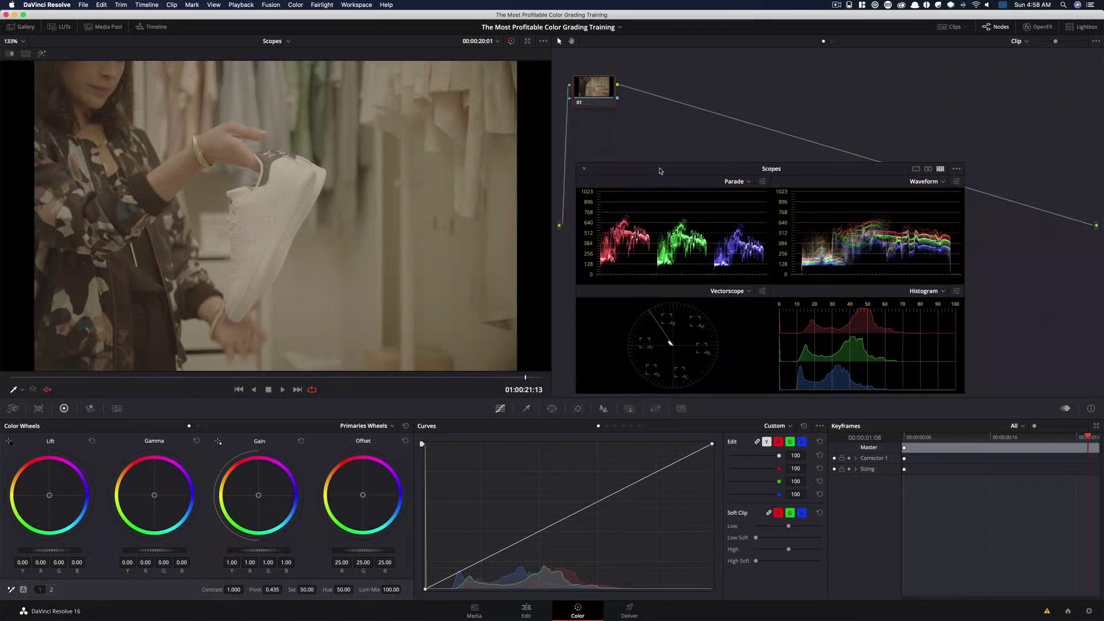
{"action": "left_click_drag", "start_coordinate": [661, 174], "coordinate": [659, 171]}
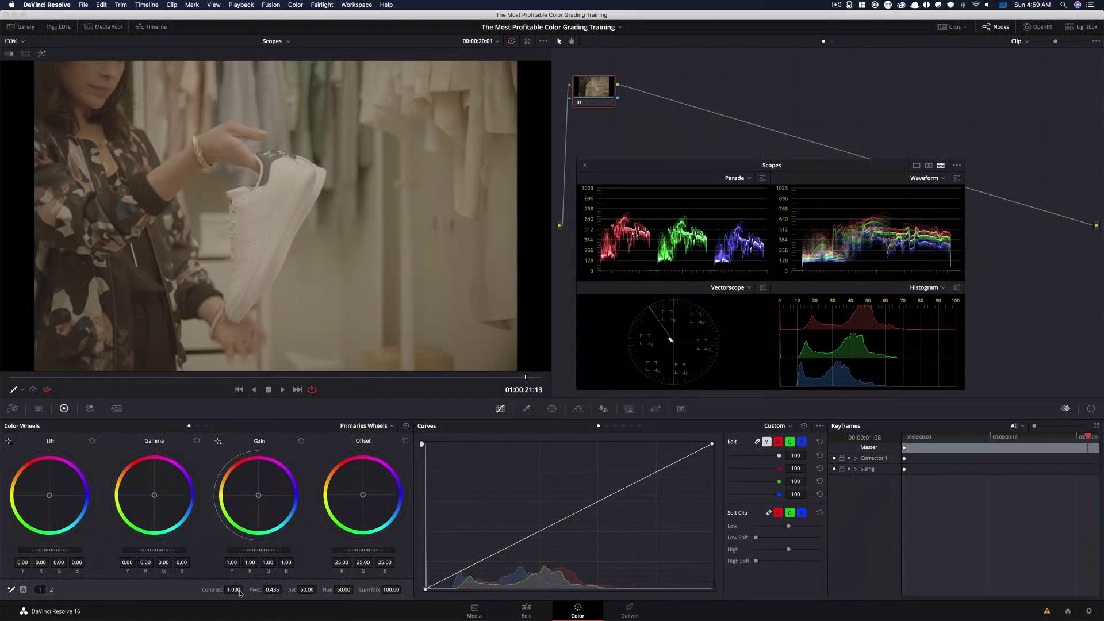
Raise the clip's Contrast to about 1.496
{"action": "left_click_drag", "start_coordinate": [234, 591], "coordinate": [295, 591]}
{"action": "left_click_drag", "start_coordinate": [251, 589], "coordinate": [235, 589]}
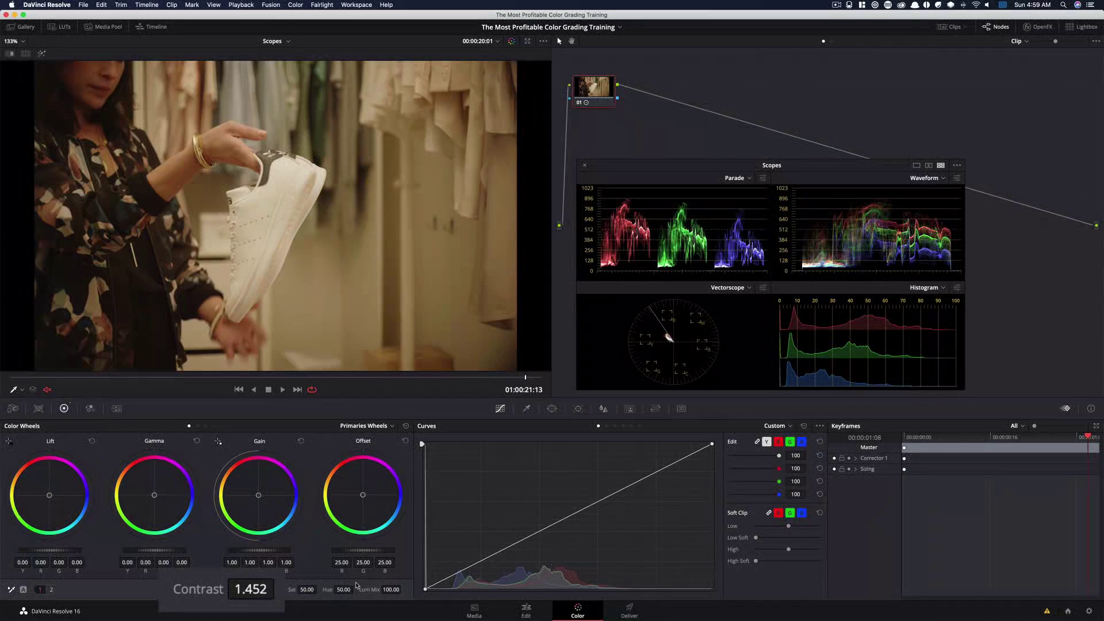
{"action": "left_click_drag", "start_coordinate": [259, 589], "coordinate": [274, 589]}
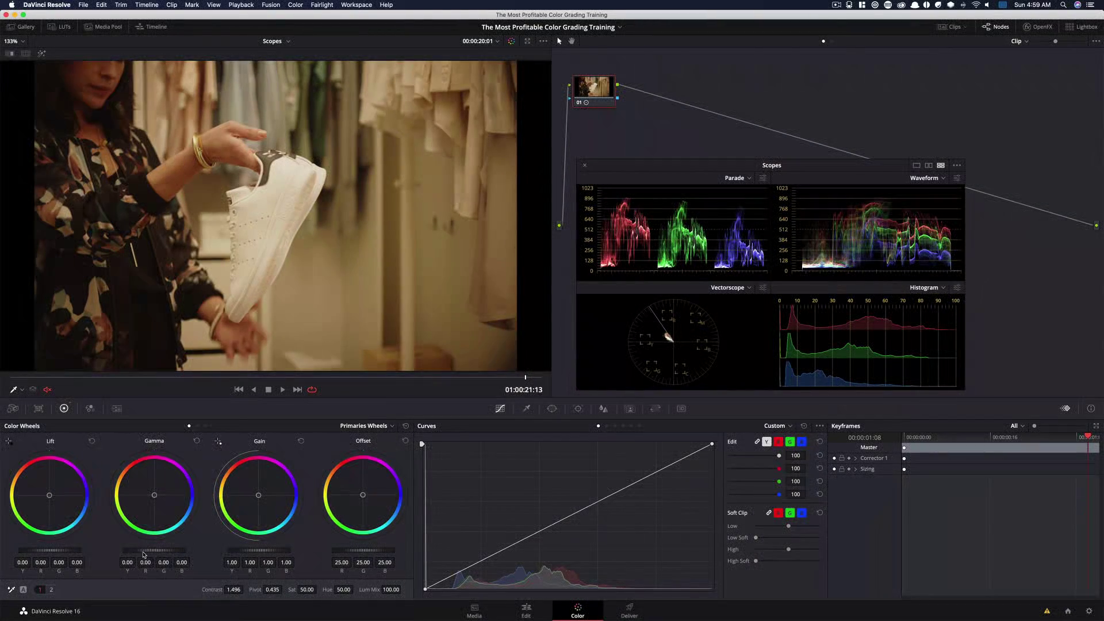
Raise the Gamma master to 0.06 and lower the Gain master to 0.89
{"action": "left_click_drag", "start_coordinate": [156, 572], "coordinate": [173, 572]}
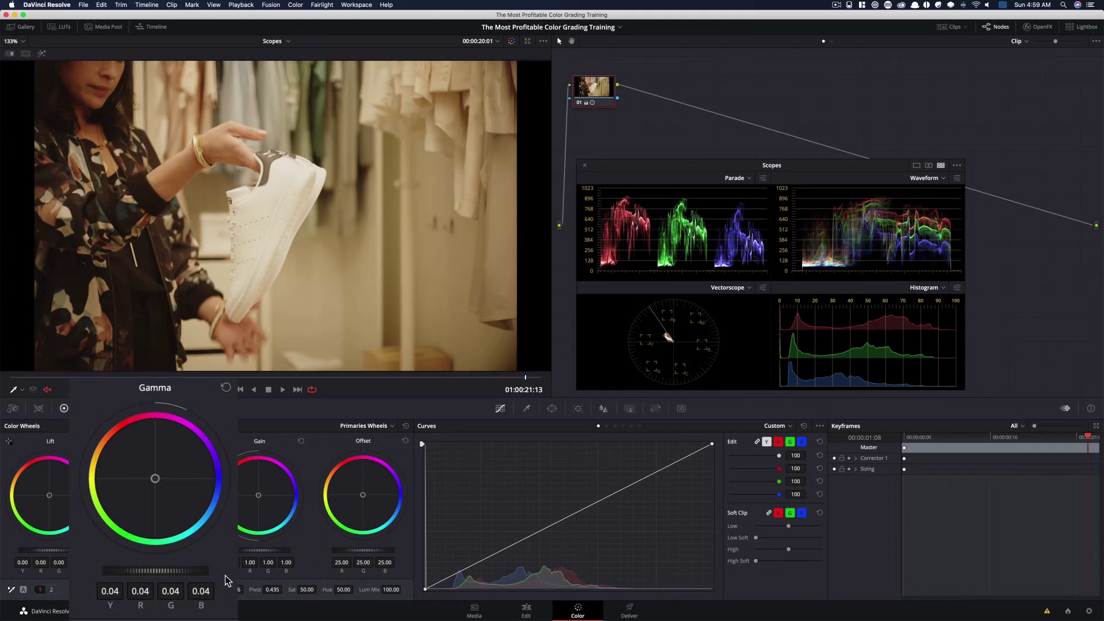
{"action": "mouse_move", "coordinate": [270, 550]}
{"action": "left_mouse_down"}
{"action": "mouse_move", "coordinate": [246, 550]}
{"action": "mouse_move", "coordinate": [257, 550]}
{"action": "left_mouse_up"}
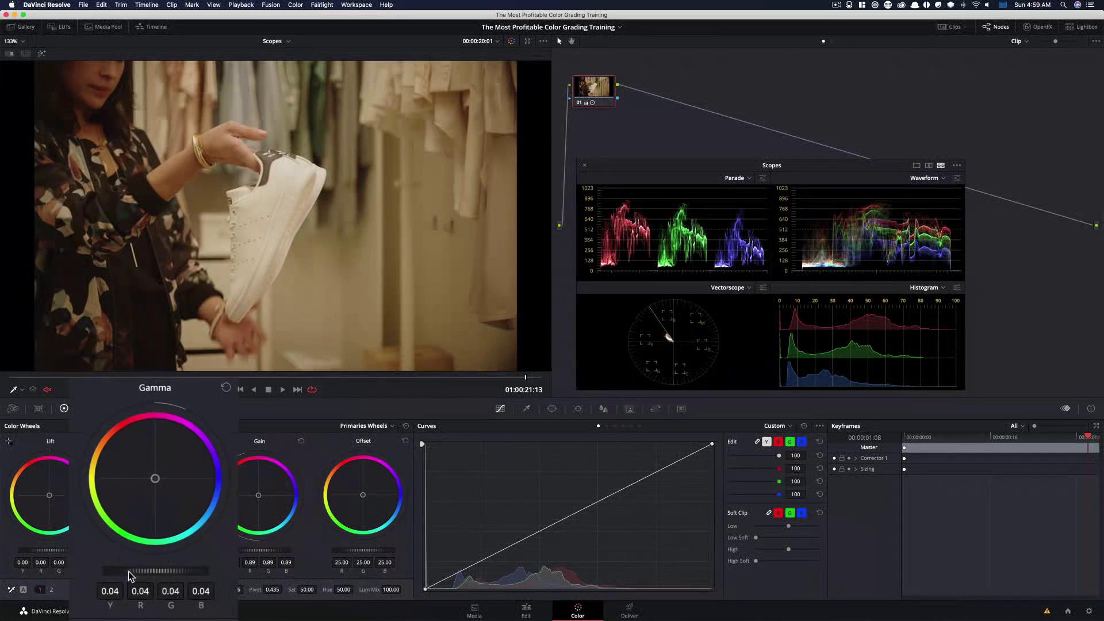
{"action": "left_click_drag", "start_coordinate": [138, 550], "coordinate": [144, 551]}
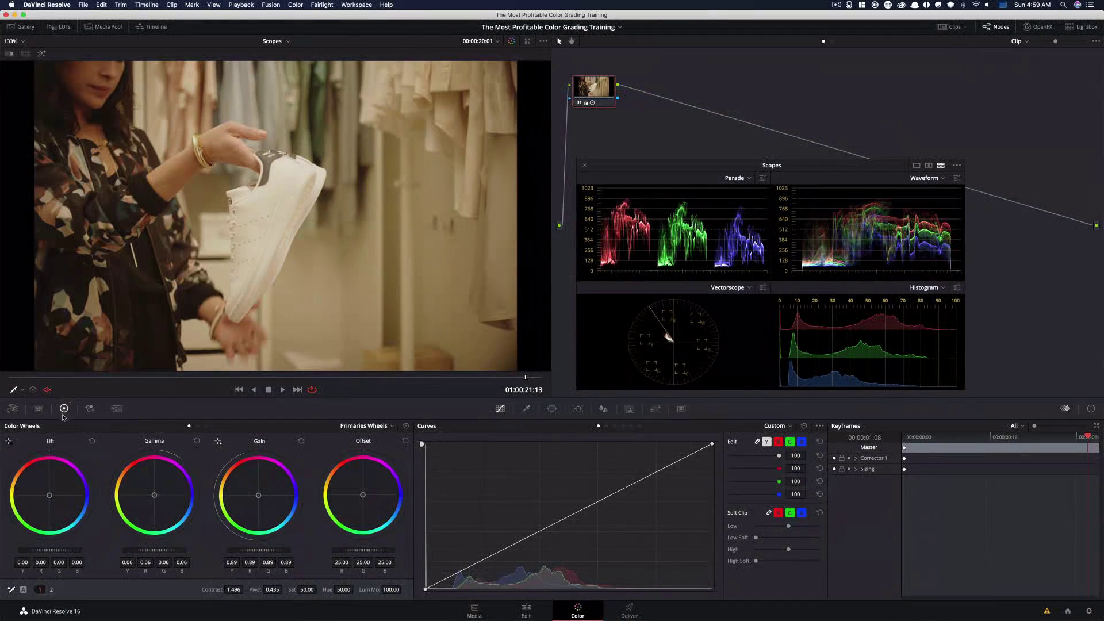
Switch the color wheels to Log mode
{"action": "left_click", "coordinate": [206, 426]}
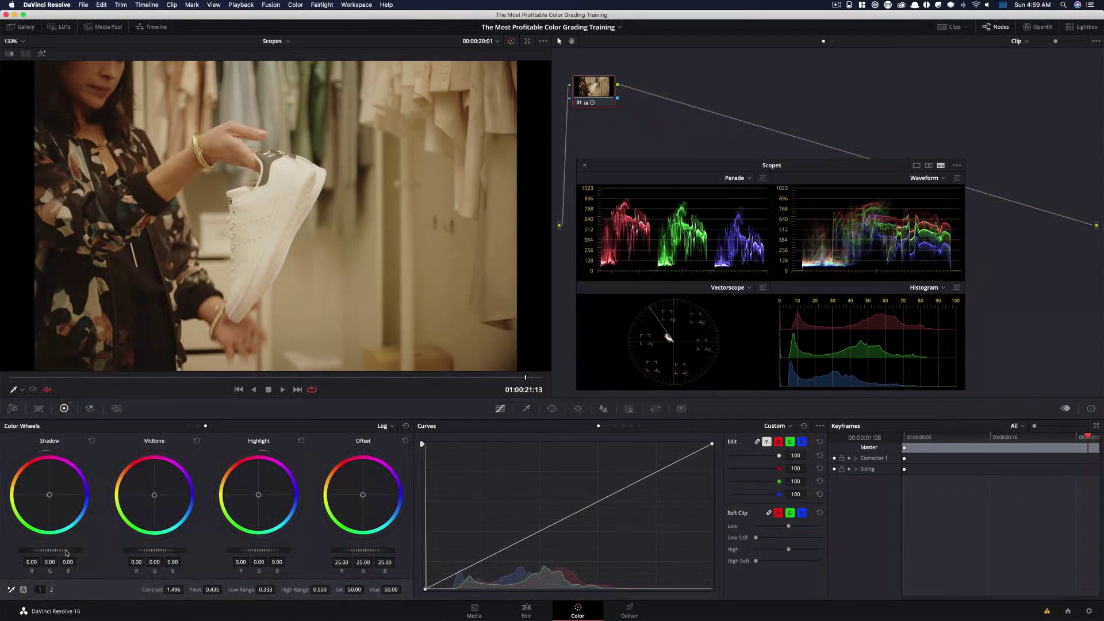
Lower the Shadow master to -0.06 and toggle the node bypass to compare the grade
{"action": "left_click_drag", "start_coordinate": [66, 553], "coordinate": [57, 553]}
{"action": "key", "text": "super+d"}
{"action": "key", "text": "super+d"}
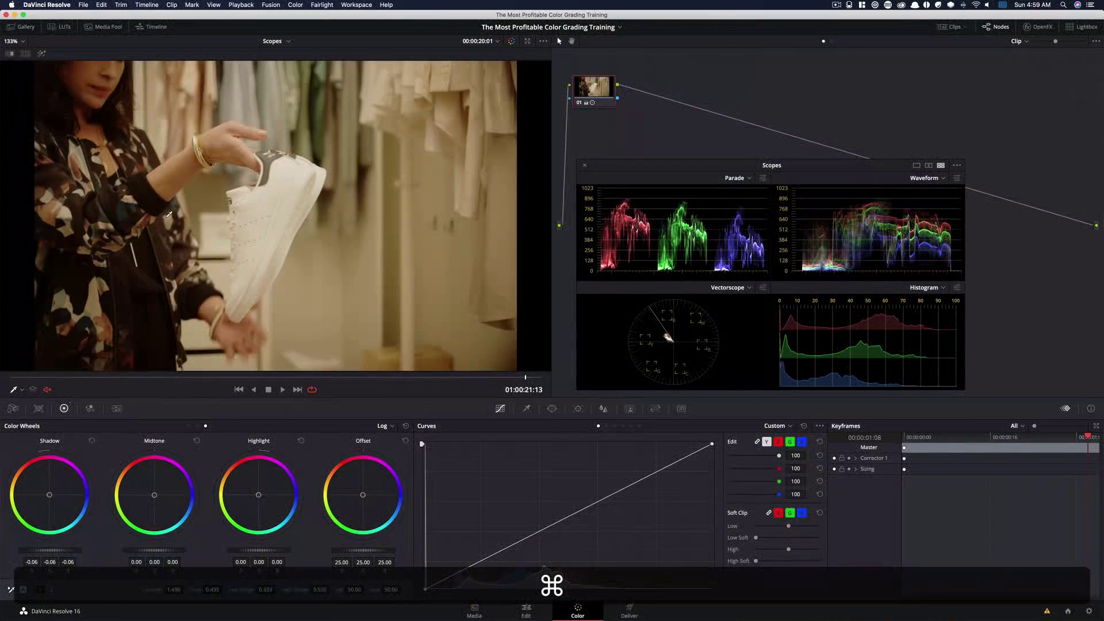
{"action": "key", "text": "super+d"}
{"action": "key", "text": "super+d"}
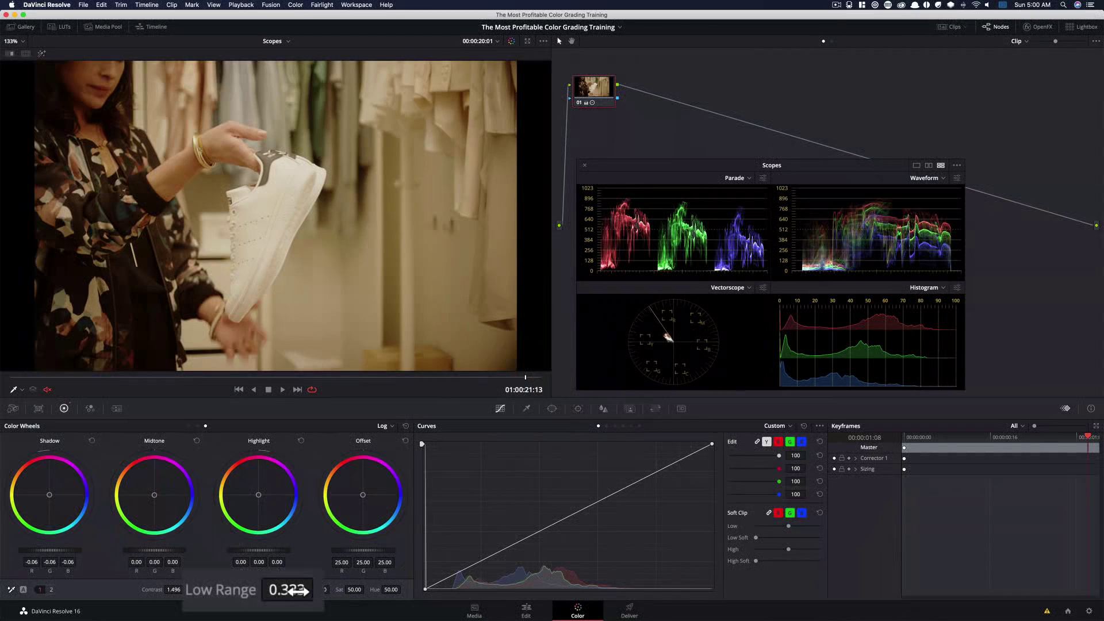
Lower the Low Range to about 0.120
{"action": "mouse_move", "coordinate": [320, 590]}
{"action": "left_mouse_down"}
{"action": "mouse_move", "coordinate": [302, 590]}
{"action": "mouse_move", "coordinate": [320, 589]}
{"action": "left_mouse_up"}
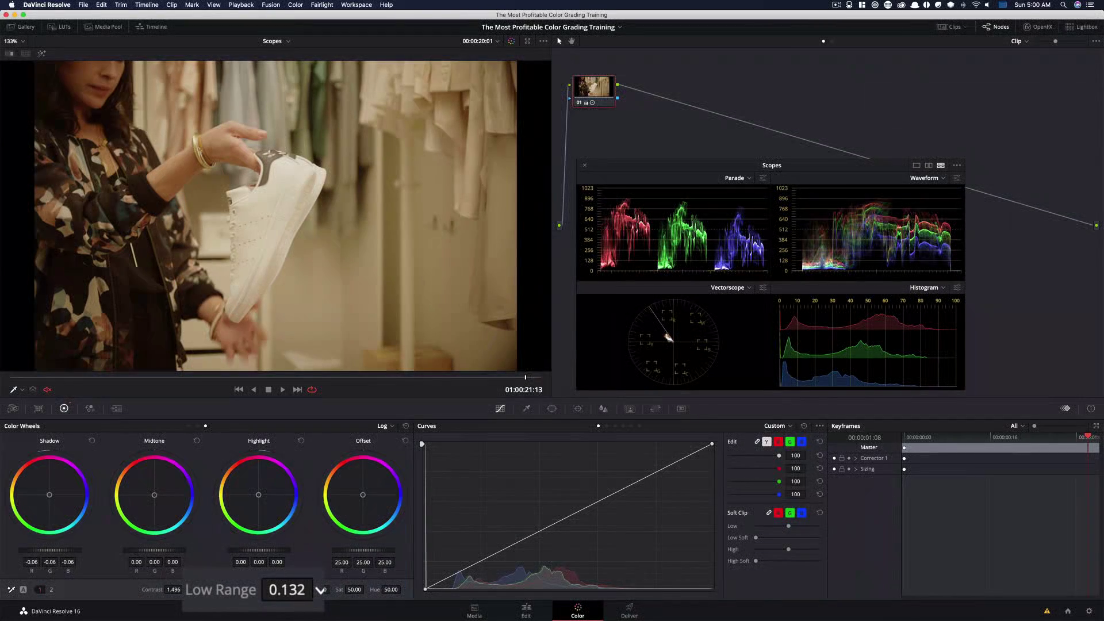
{"action": "left_click_drag", "start_coordinate": [321, 589], "coordinate": [291, 577]}
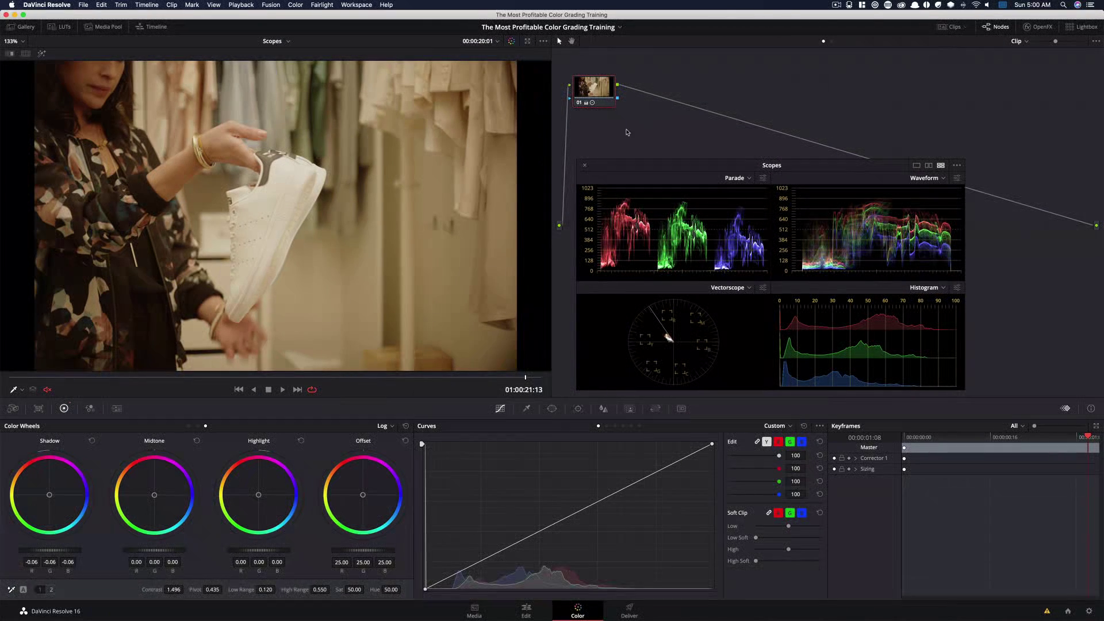
Add a serial node and set its saturation to 65
{"action": "key", "text": "alt+s"}
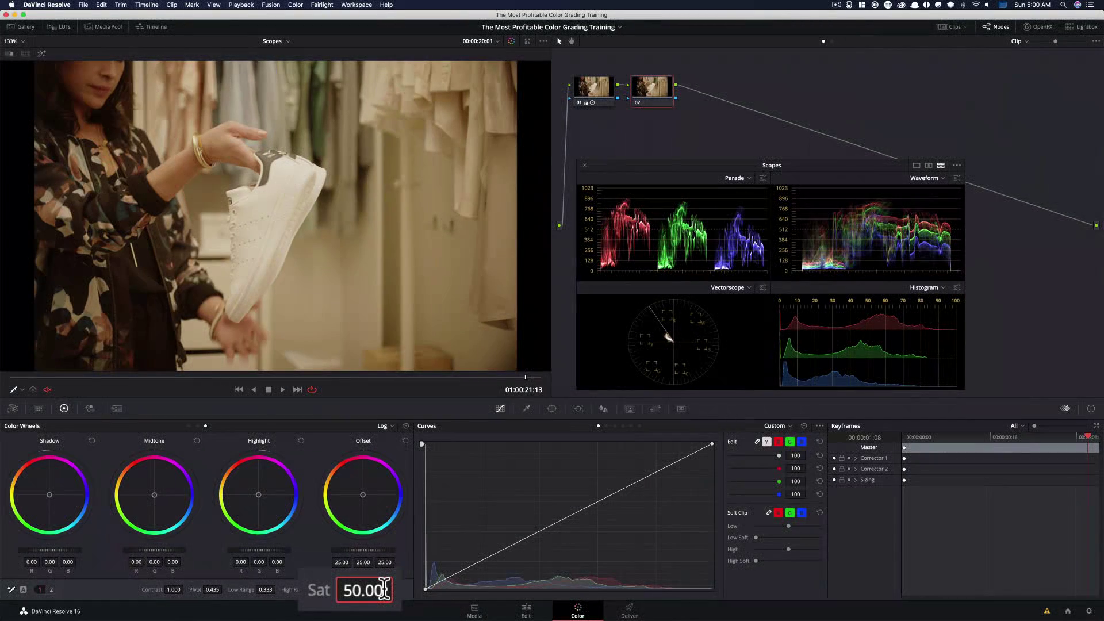
{"action": "left_click_drag", "start_coordinate": [383, 590], "coordinate": [385, 590]}
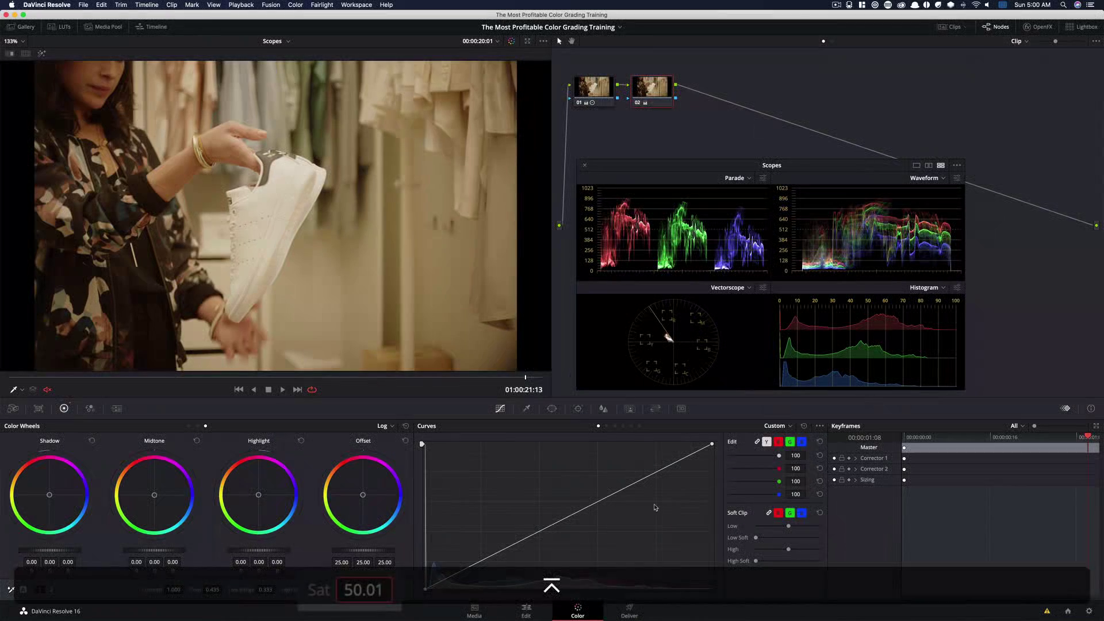
{"action": "double_click", "coordinate": [355, 586]}
{"action": "type", "text": "65"}
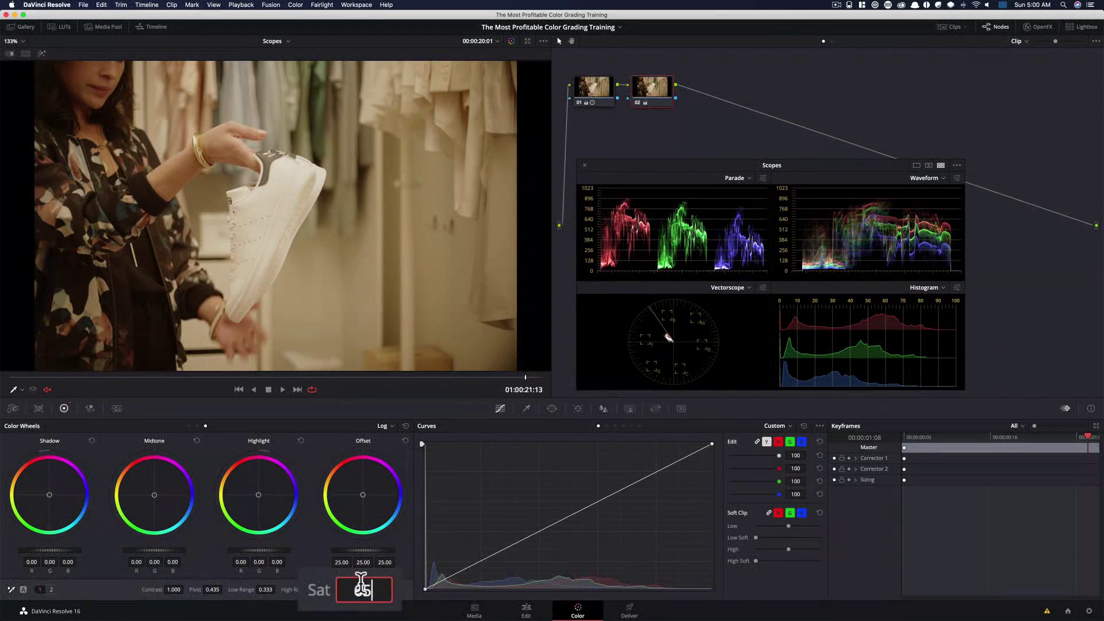
{"action": "key", "text": "Return"}
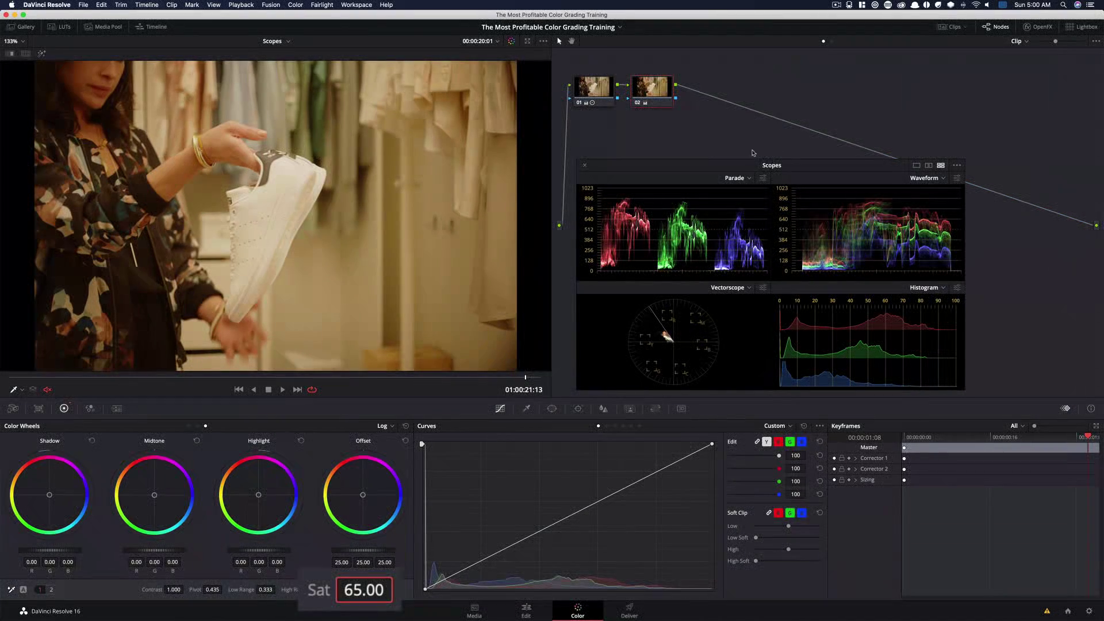
Add another serial node and show the color wheels in Primaries Wheels mode
{"action": "key", "text": "alt+s"}
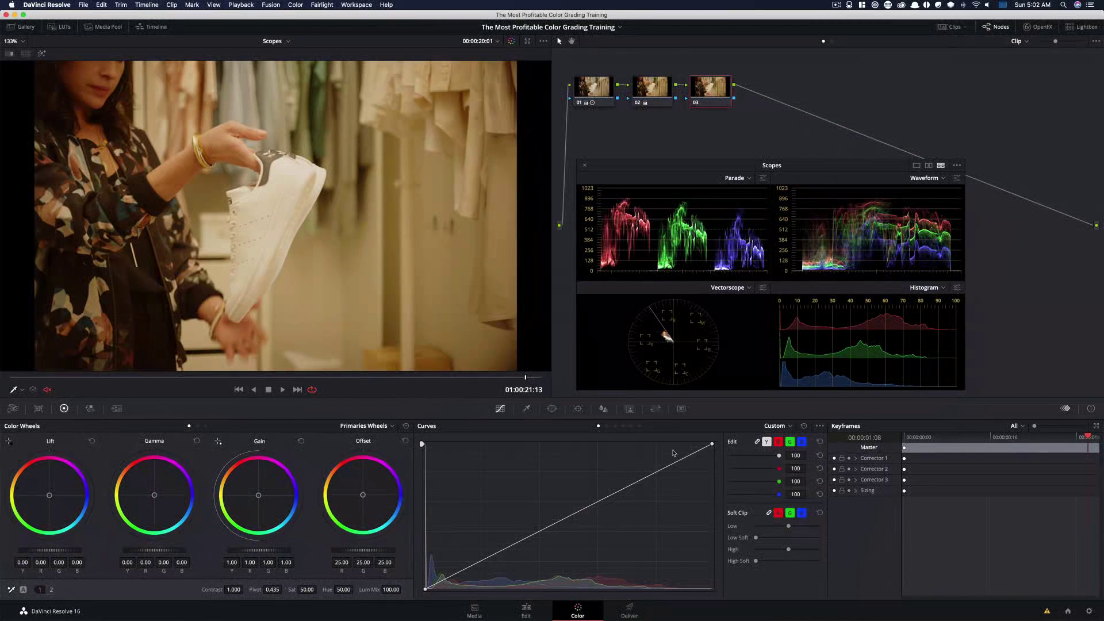
{"action": "left_click", "coordinate": [207, 427]}
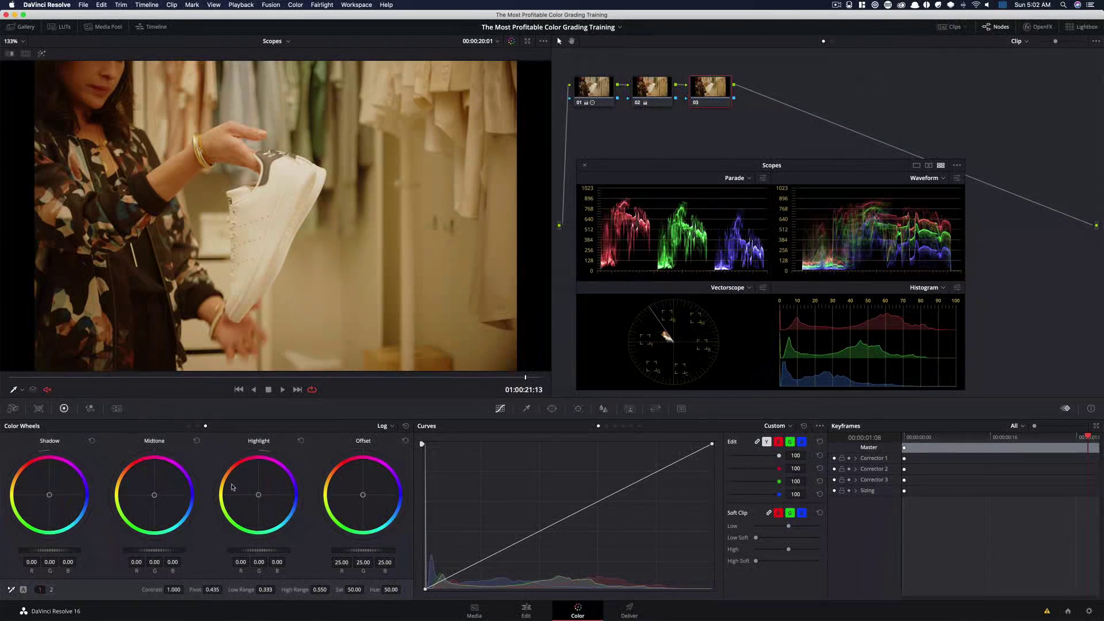
{"action": "left_click", "coordinate": [188, 426]}
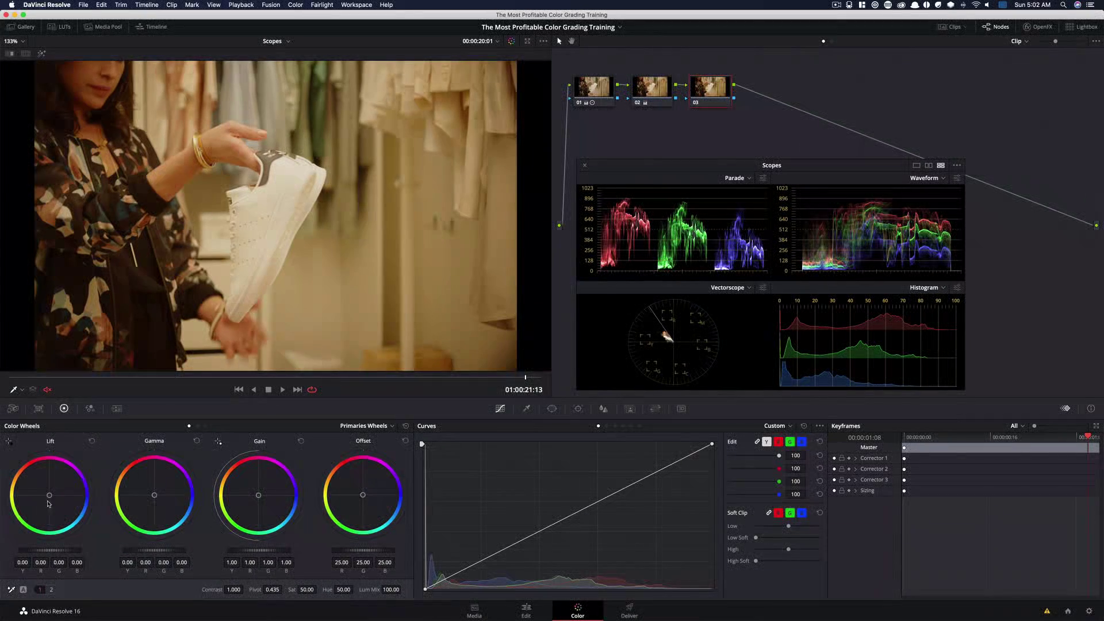
Shift the Lift wheel slightly toward blue, to R -0.01 and B 0.01, toggling the node bypass to compare
{"action": "left_click_drag", "start_coordinate": [82, 482], "coordinate": [84, 485]}
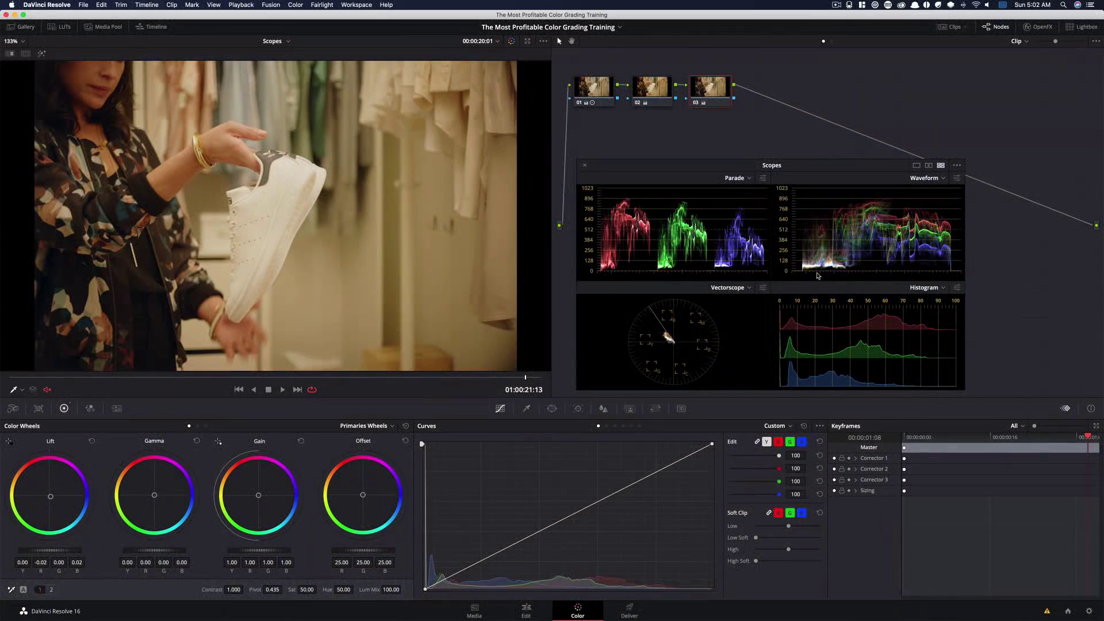
{"action": "key", "text": "super+d"}
{"action": "key", "text": "super+d"}
{"action": "key", "text": "super+d"}
{"action": "key", "text": "super+d"}
{"action": "key", "text": "super+d"}
{"action": "key", "text": "super+d"}
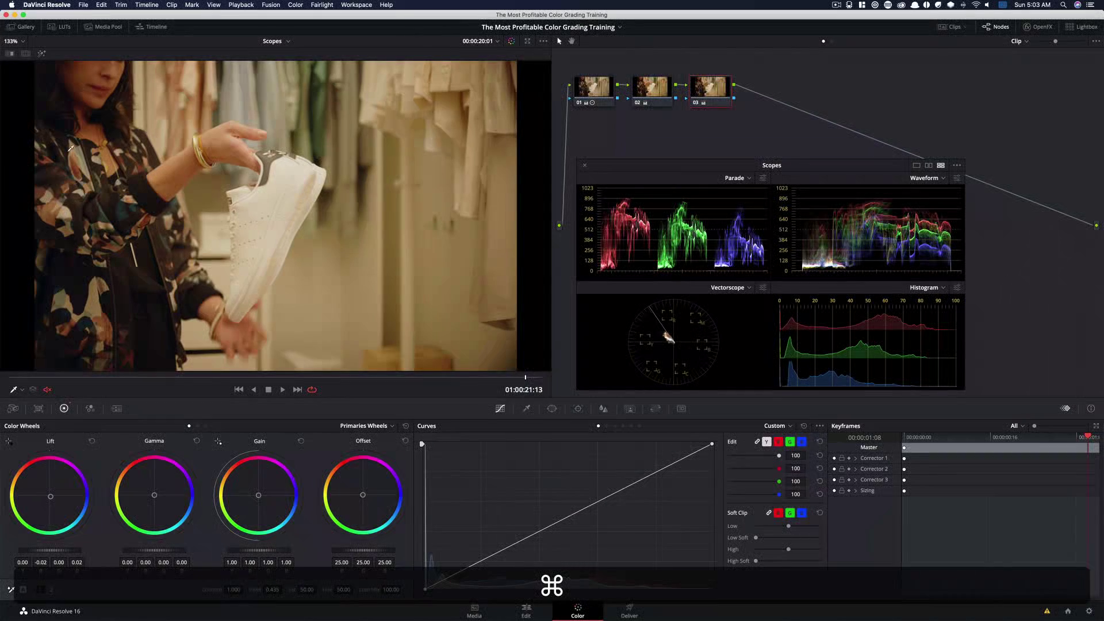
{"action": "key", "text": "super+d"}
{"action": "key", "text": "super+d"}
{"action": "key", "text": "super+d"}
{"action": "key", "text": "super+d"}
{"action": "key", "text": "super+d"}
{"action": "key", "text": "super+d"}
{"action": "key", "text": "super+d"}
{"action": "key", "text": "super+d"}
{"action": "key", "text": "super+d"}
{"action": "key", "text": "super+d"}
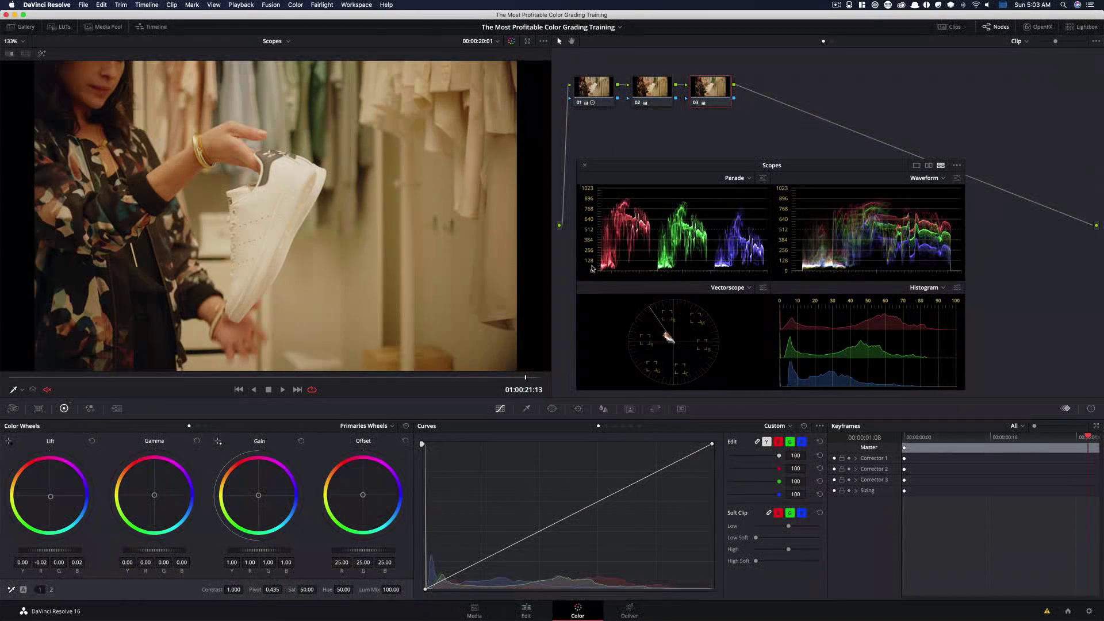
{"action": "key", "text": "super+d"}
{"action": "key", "text": "super+d"}
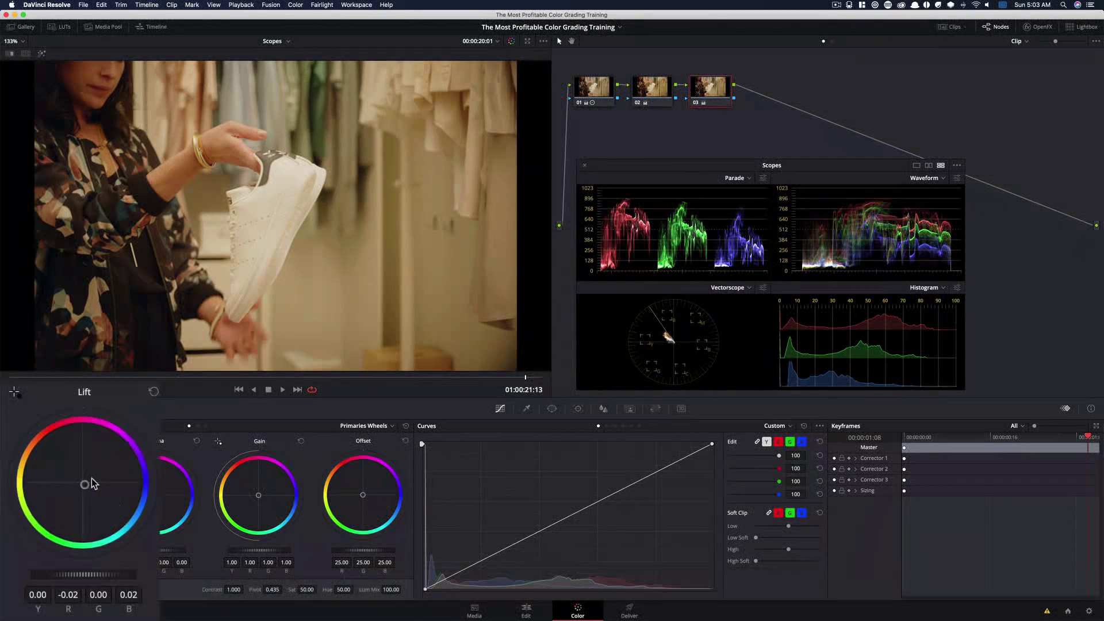
{"action": "left_click_drag", "start_coordinate": [91, 481], "coordinate": [84, 484]}
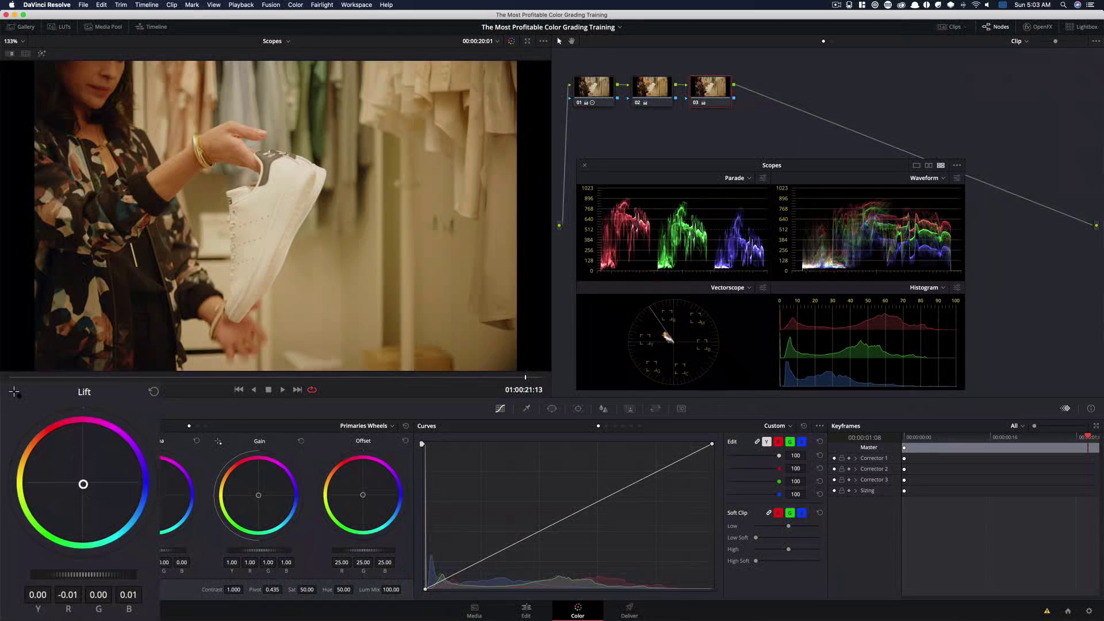
{"action": "key", "text": "super+d"}
{"action": "key", "text": "super+d"}
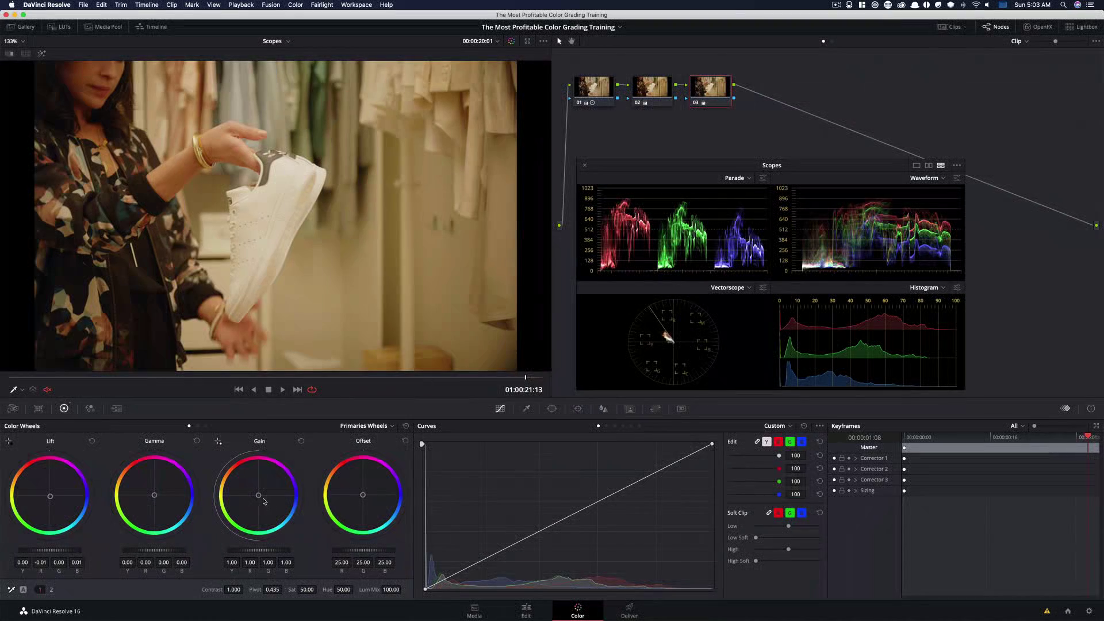
Tint the Gain wheel toward blue (R 0.96, B 1.14) and the Gamma wheel (R -0.04, G 0.01, B 0.04)
{"action": "left_click_drag", "start_coordinate": [261, 498], "coordinate": [263, 480]}
{"action": "key", "text": "super"}
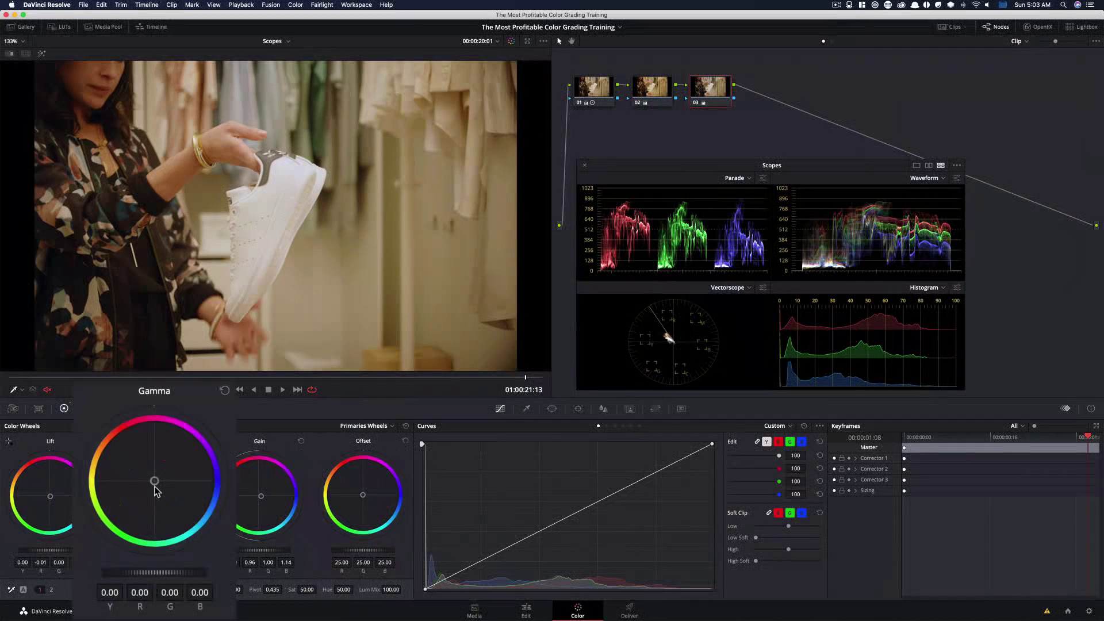
{"action": "left_click_drag", "start_coordinate": [155, 482], "coordinate": [163, 493]}
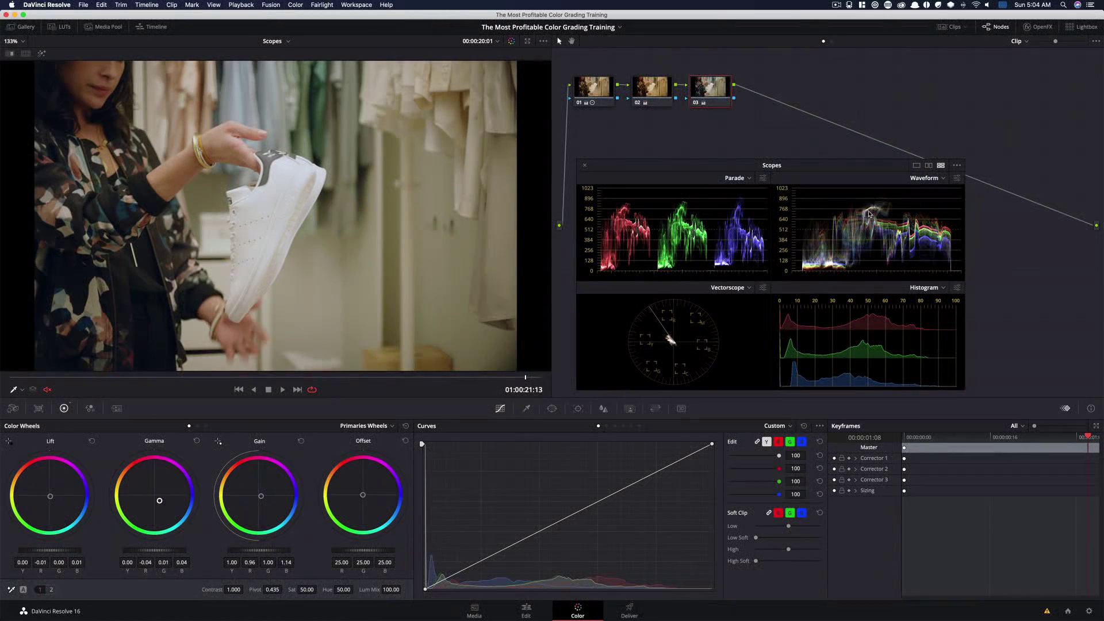
{"action": "key", "text": "super"}
Lower the Lift master to -0.01 and toggle the node bypass repeatedly to compare the grade
{"action": "left_click_drag", "start_coordinate": [65, 552], "coordinate": [56, 552]}
{"action": "key", "text": "super+d"}
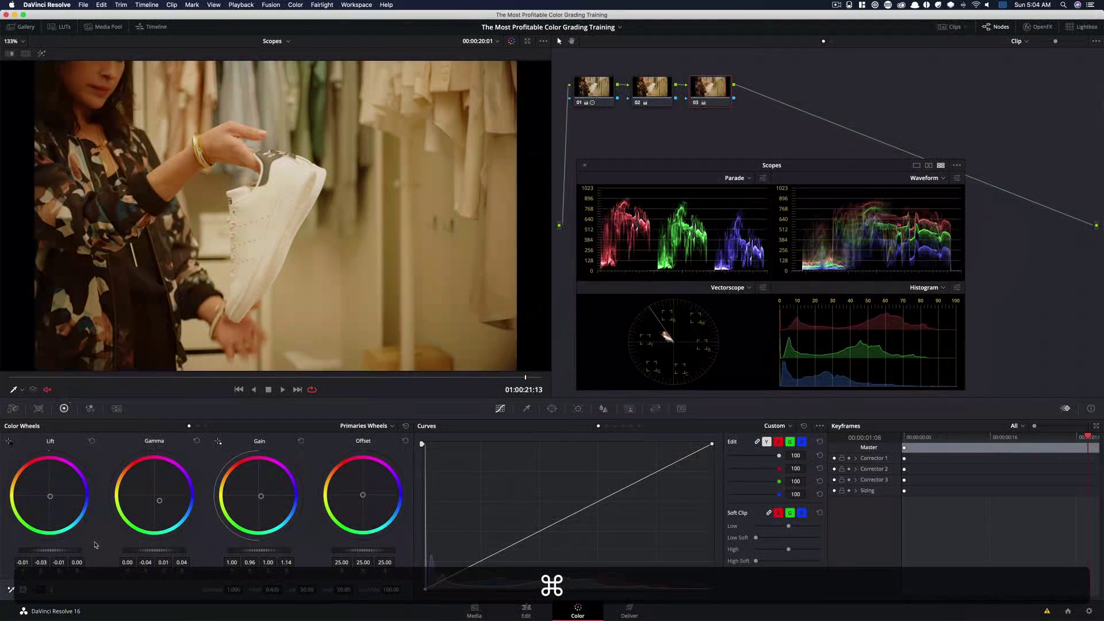
{"action": "key", "text": "super+d"}
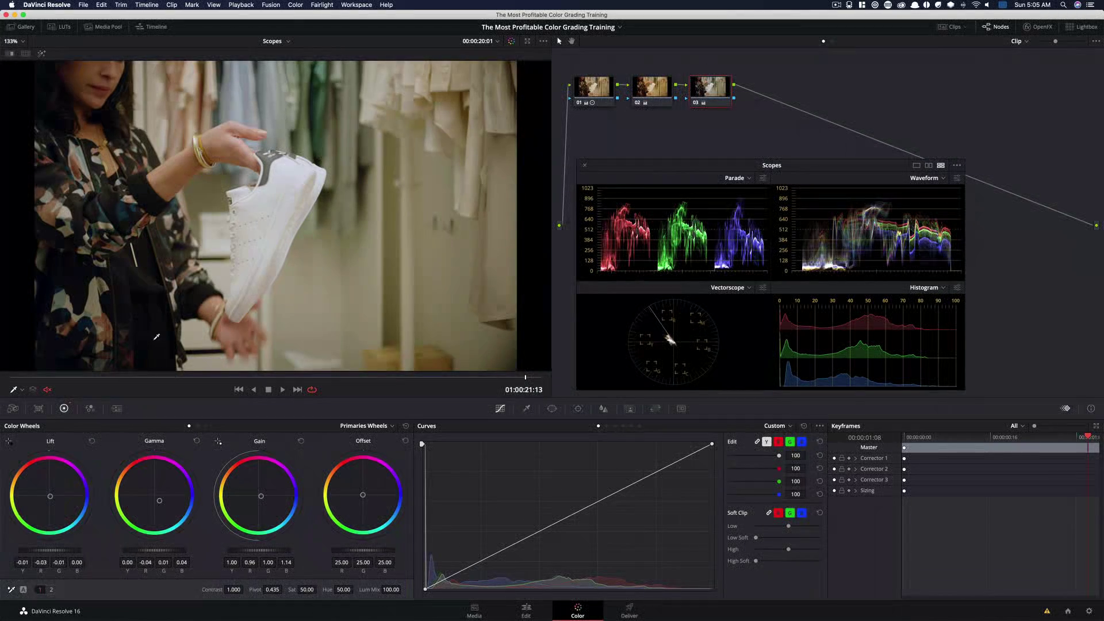
{"action": "key", "text": "super"}
{"action": "key", "text": "super+d"}
{"action": "key", "text": "super+d"}
{"action": "key", "text": "super+d"}
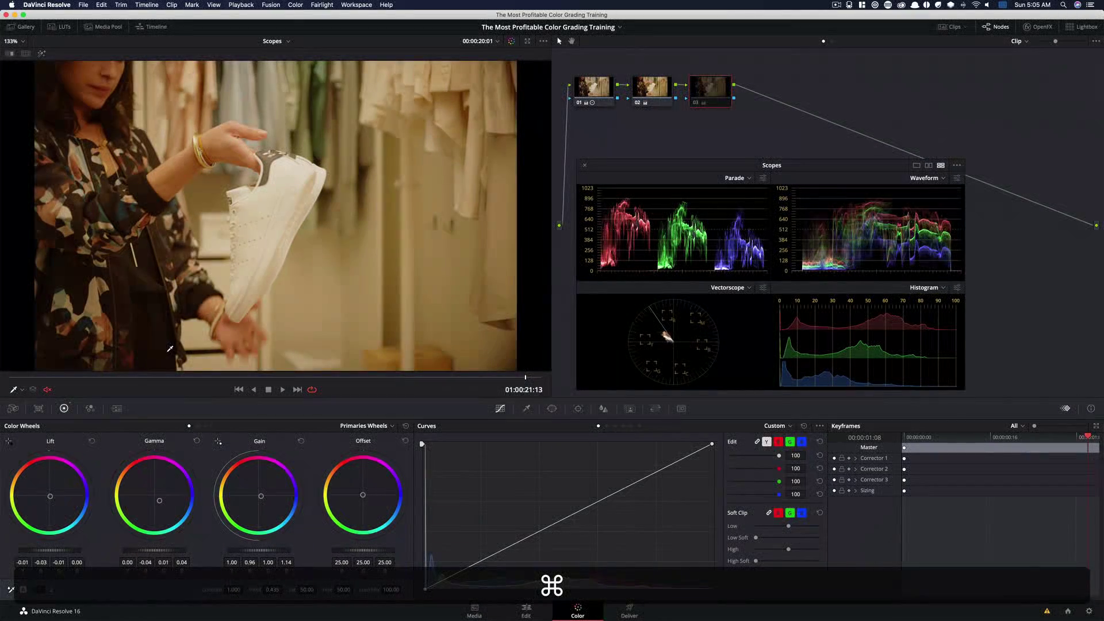
{"action": "key", "text": "super+d"}
{"action": "key", "text": "super+d"}
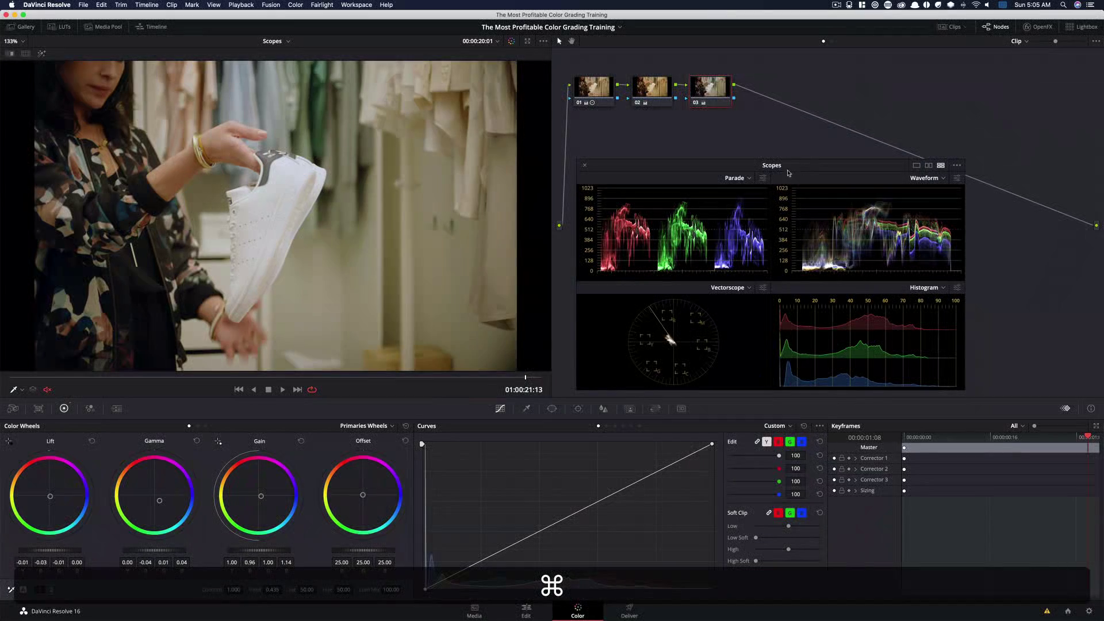
{"action": "key", "text": "super+d"}
{"action": "key", "text": "super+d"}
{"action": "key", "text": "super+d"}
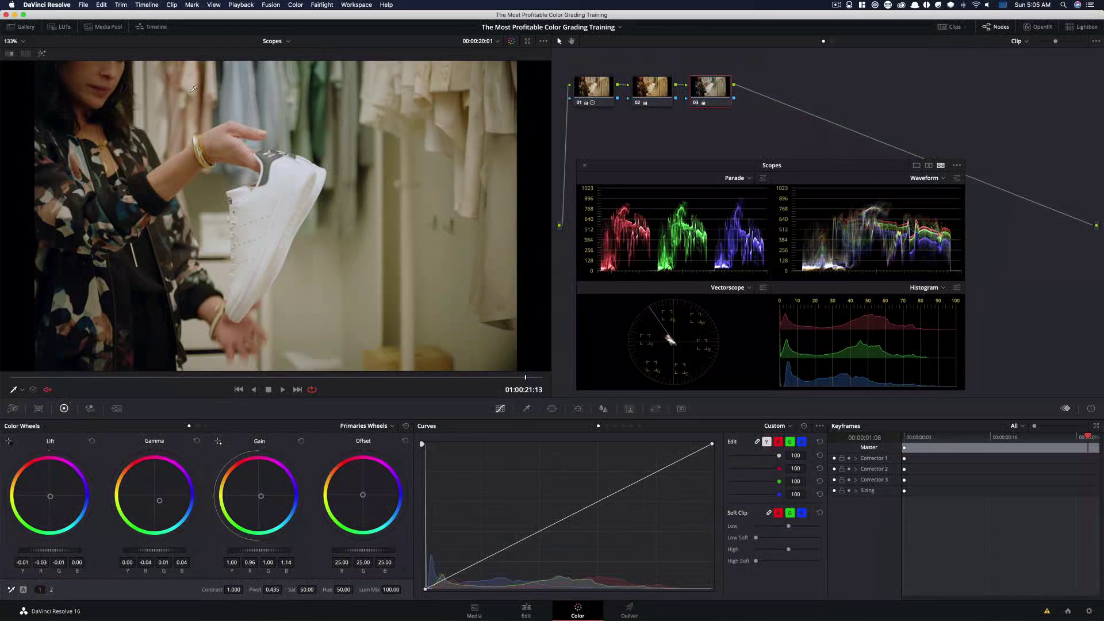
{"action": "key", "text": "super+d"}
{"action": "key", "text": "super+d"}
{"action": "key", "text": "super+d"}
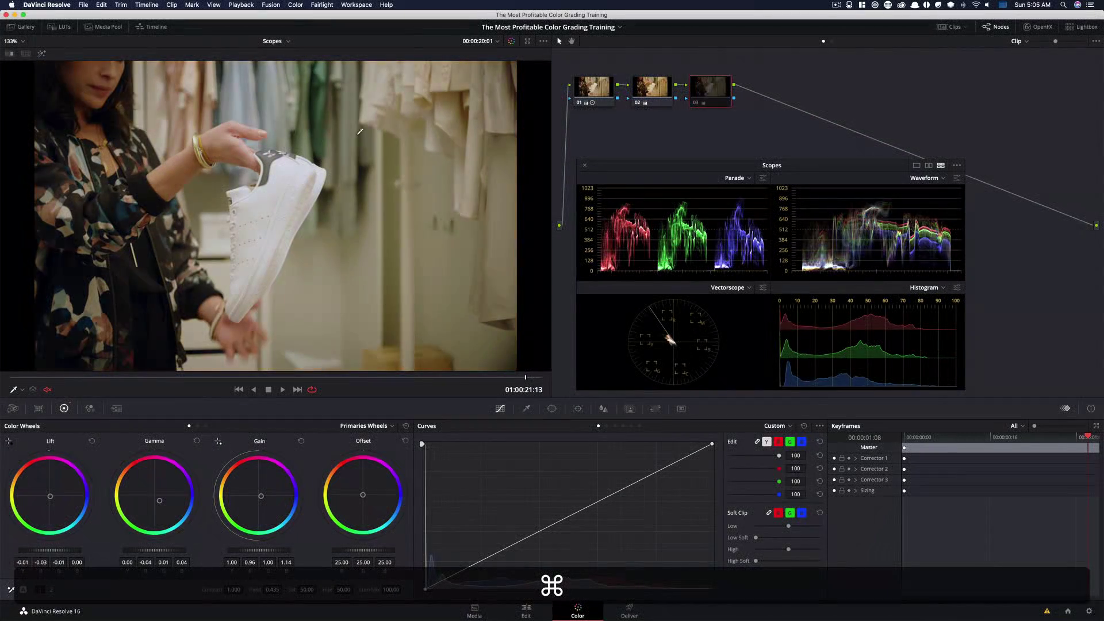
{"action": "key", "text": "super+d"}
{"action": "key", "text": "super+d"}
{"action": "key", "text": "super+d"}
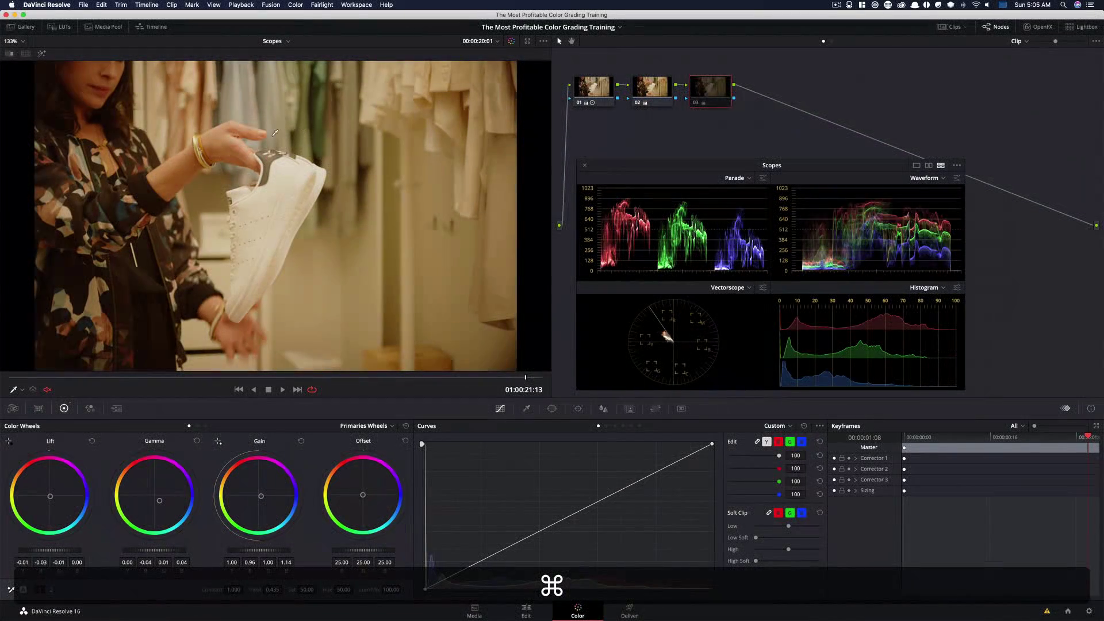
{"action": "key", "text": "super+d"}
{"action": "key", "text": "super+d"}
{"action": "key", "text": "super+d"}
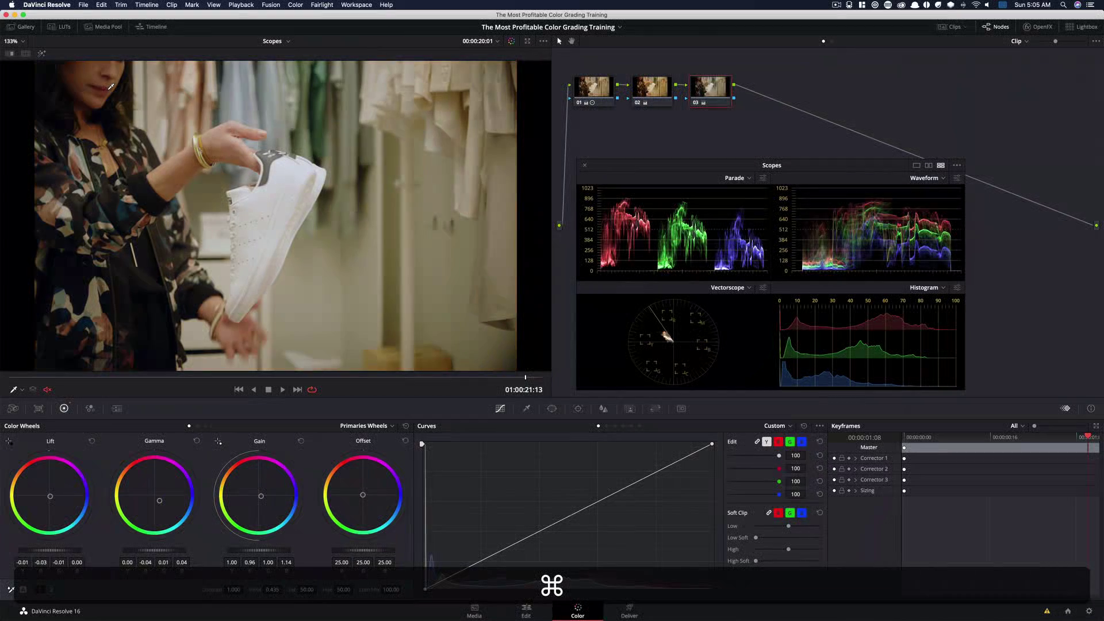
{"action": "key", "text": "super+d"}
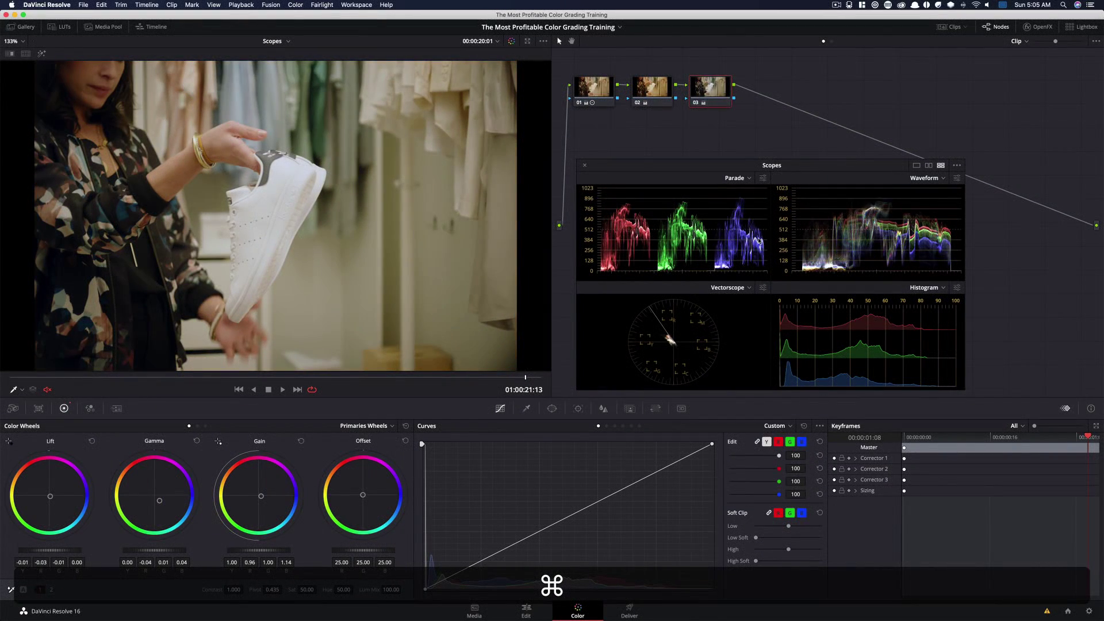
{"action": "key", "text": "super+d"}
{"action": "key", "text": "super+d"}
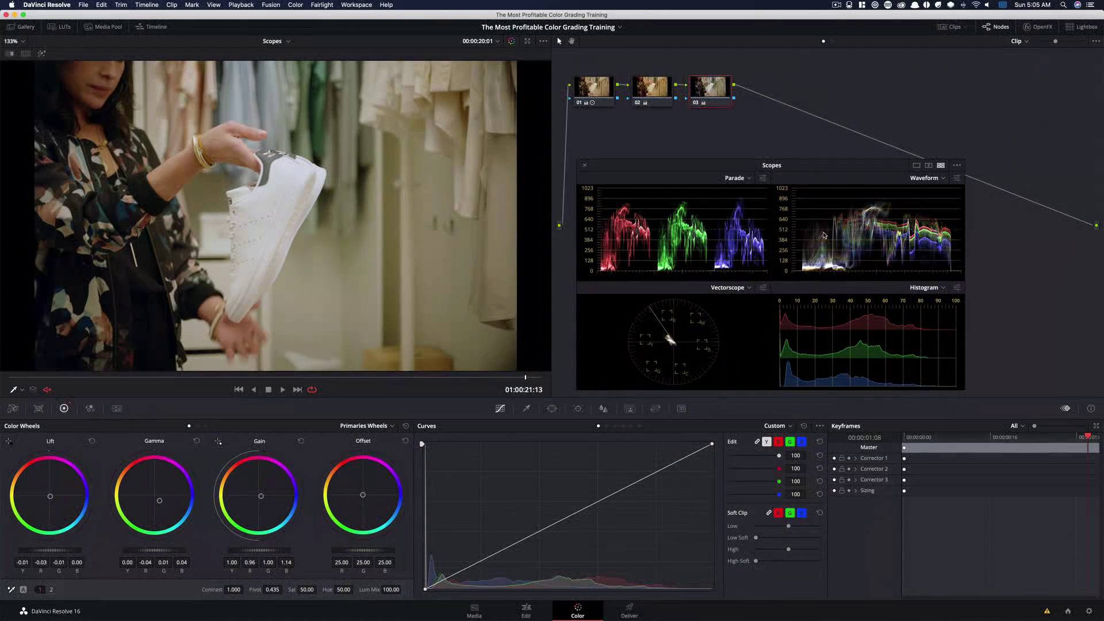
{"action": "key", "text": "super+d"}
{"action": "key", "text": "super+d"}
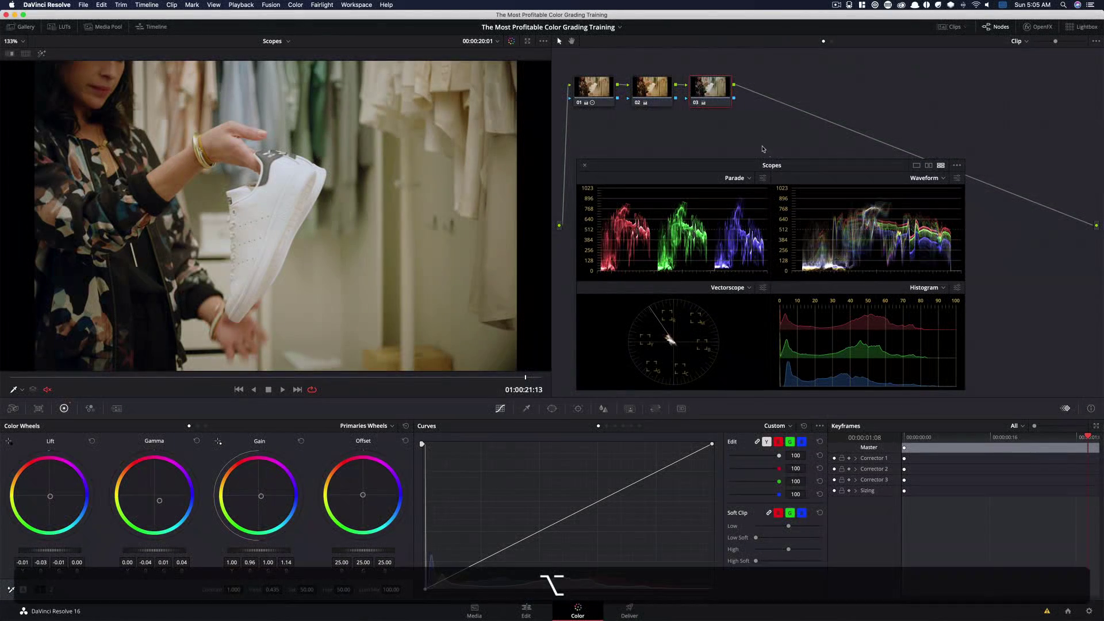
Add a fourth serial node and push the Offset wheel toward blue (R 24.36, G 23.92, B 26.02)
{"action": "key", "text": "alt+s"}
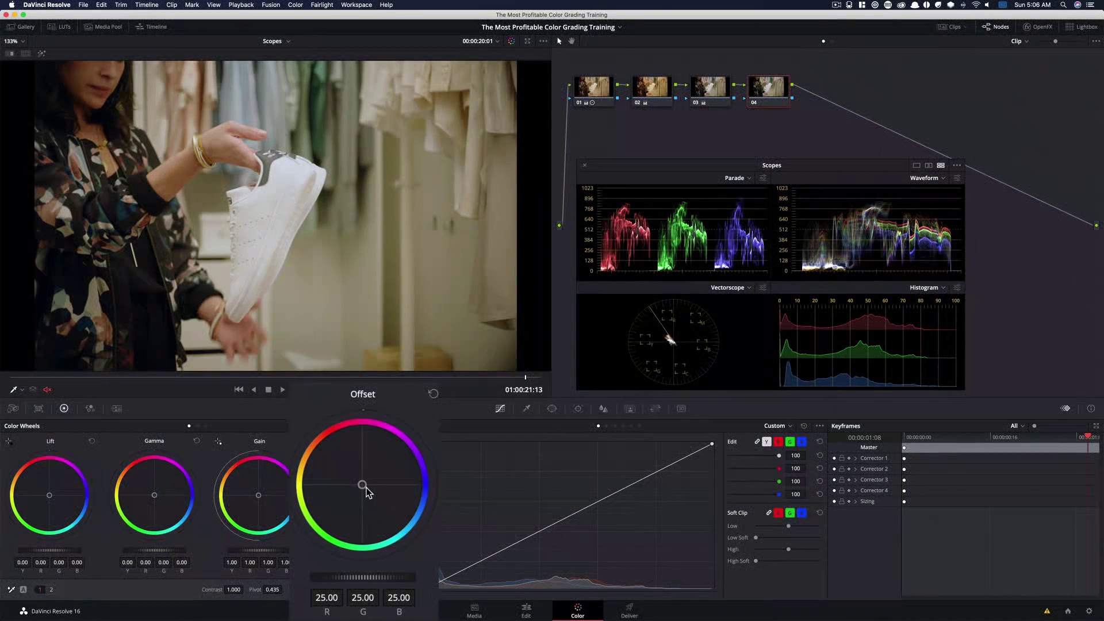
{"action": "left_click_drag", "start_coordinate": [364, 485], "coordinate": [382, 483]}
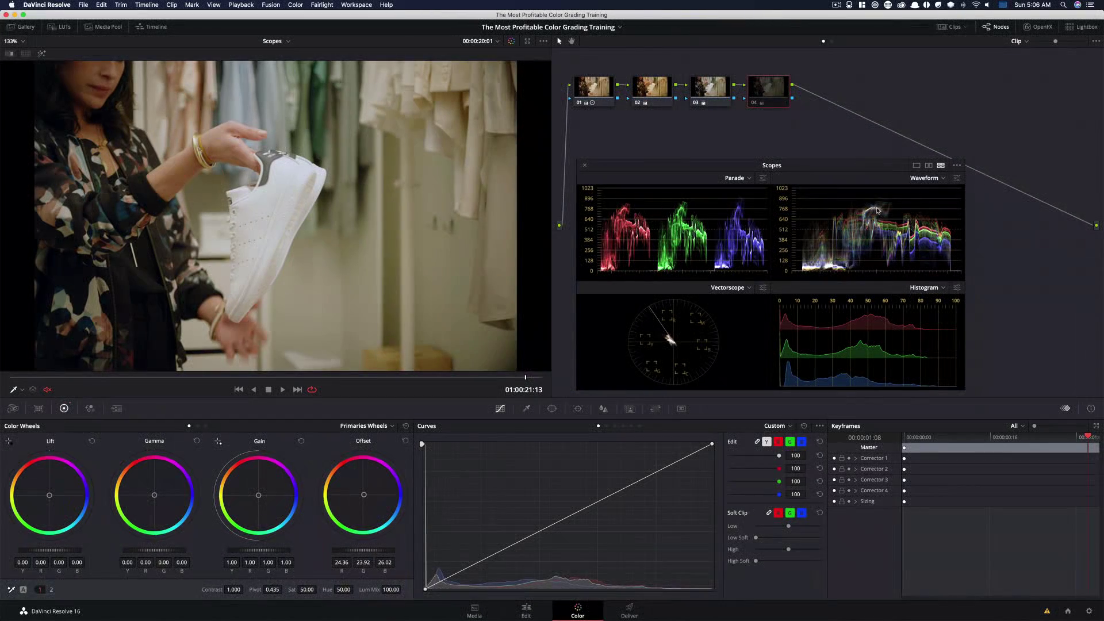
Toggle the node bypass repeatedly to compare the image with and without the Offset change
{"action": "key", "text": "super+d"}
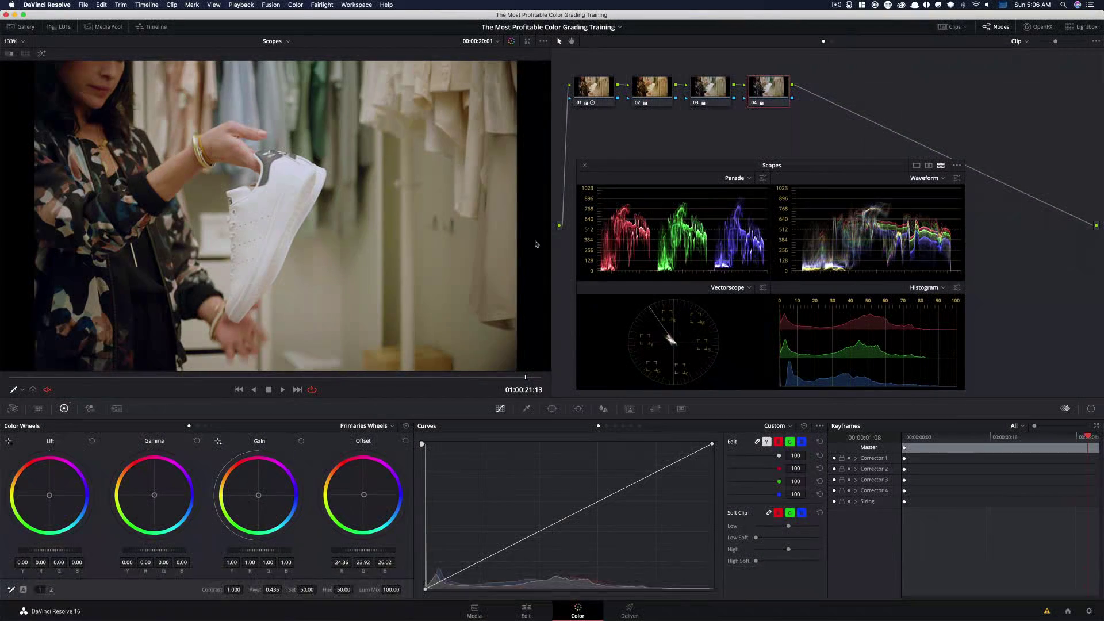
{"action": "key", "text": "super+d"}
{"action": "key", "text": "super+d"}
{"action": "key", "text": "super+d"}
{"action": "key", "text": "super+d"}
{"action": "key", "text": "super+d"}
{"action": "key", "text": "super+d"}
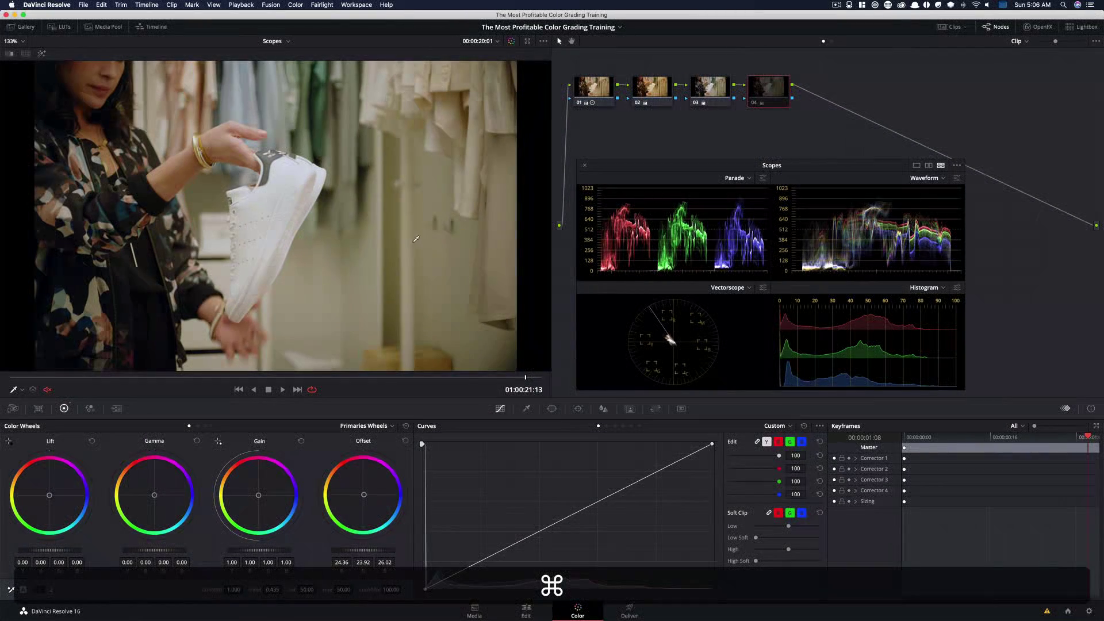
Toggle the fourth node's bypass, then select all four nodes and disable them together to view the ungraded clip
{"action": "key", "text": "super+d"}
{"action": "key", "text": "super+d"}
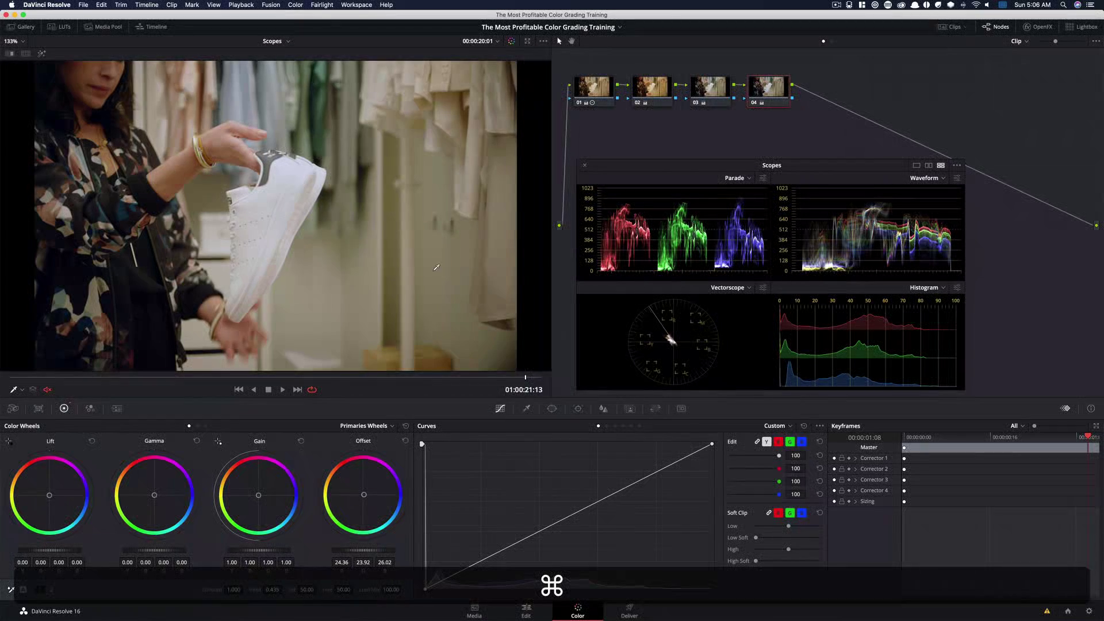
{"action": "key", "text": "super+d"}
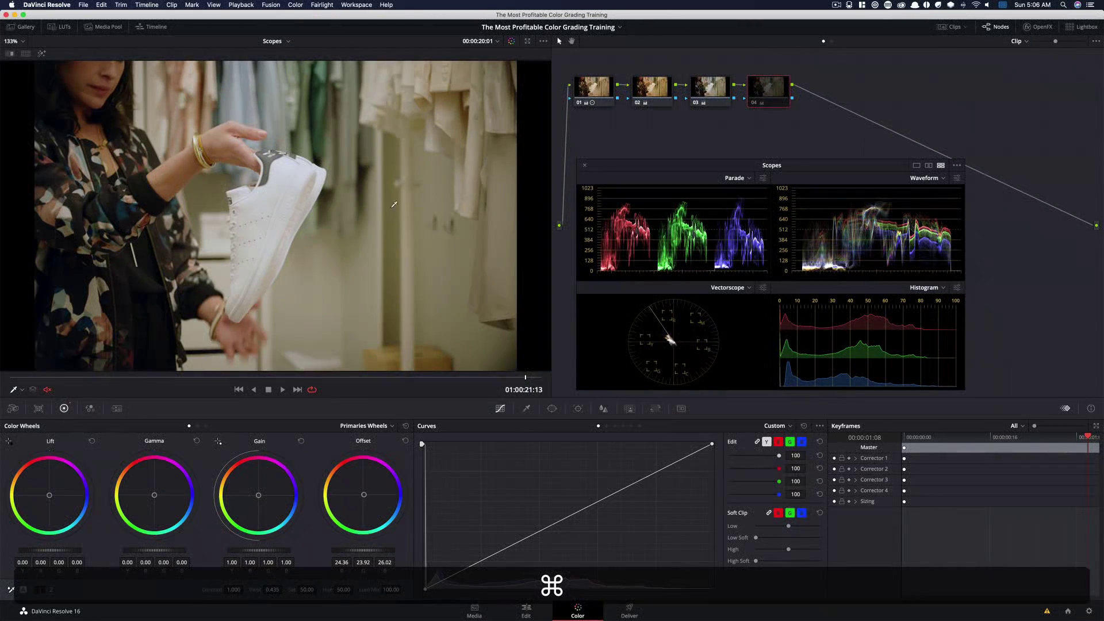
{"action": "key", "text": "super+d"}
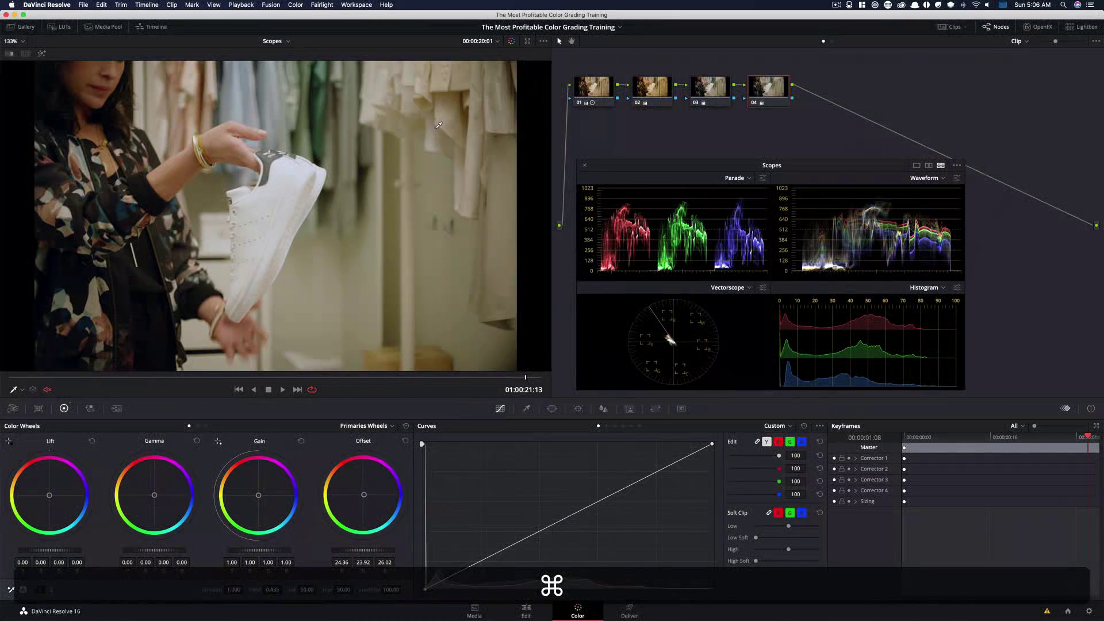
{"action": "key", "text": "super+d"}
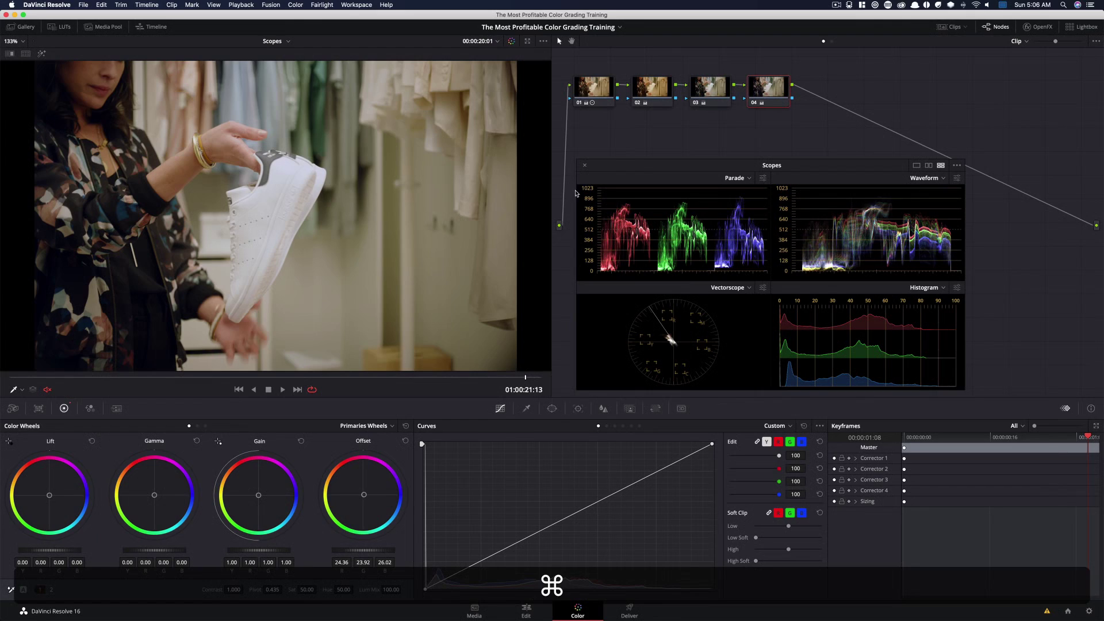
{"action": "left_click_drag", "start_coordinate": [580, 69], "coordinate": [805, 124]}
{"action": "key", "text": "super+d"}
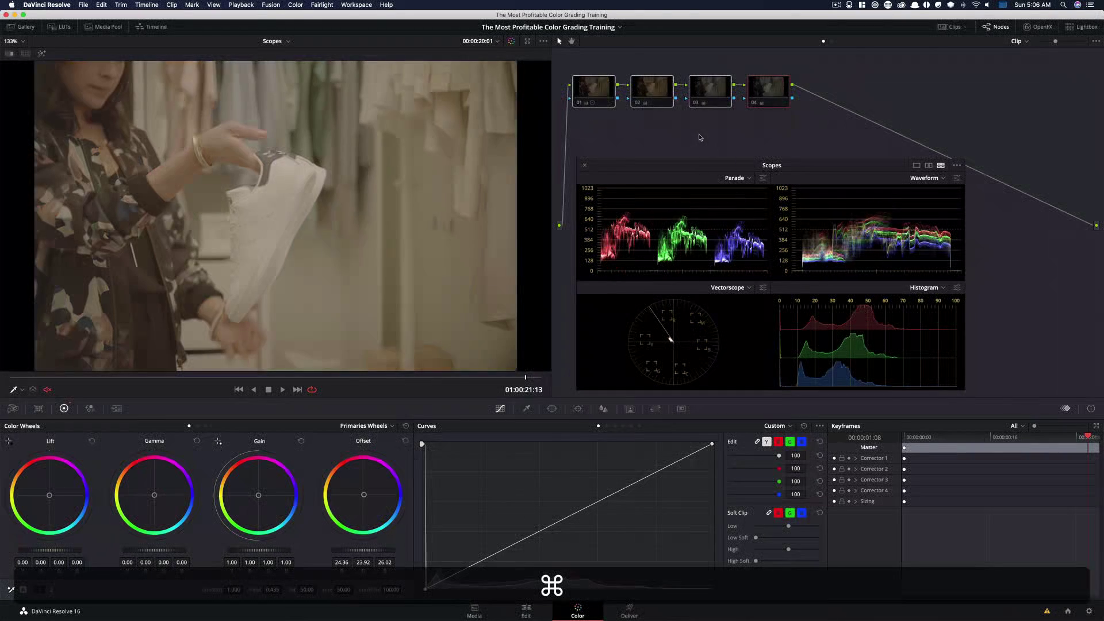
Re-enable the first node, then the second node, comparing each node's contribution to the image
{"action": "left_click", "coordinate": [592, 95]}
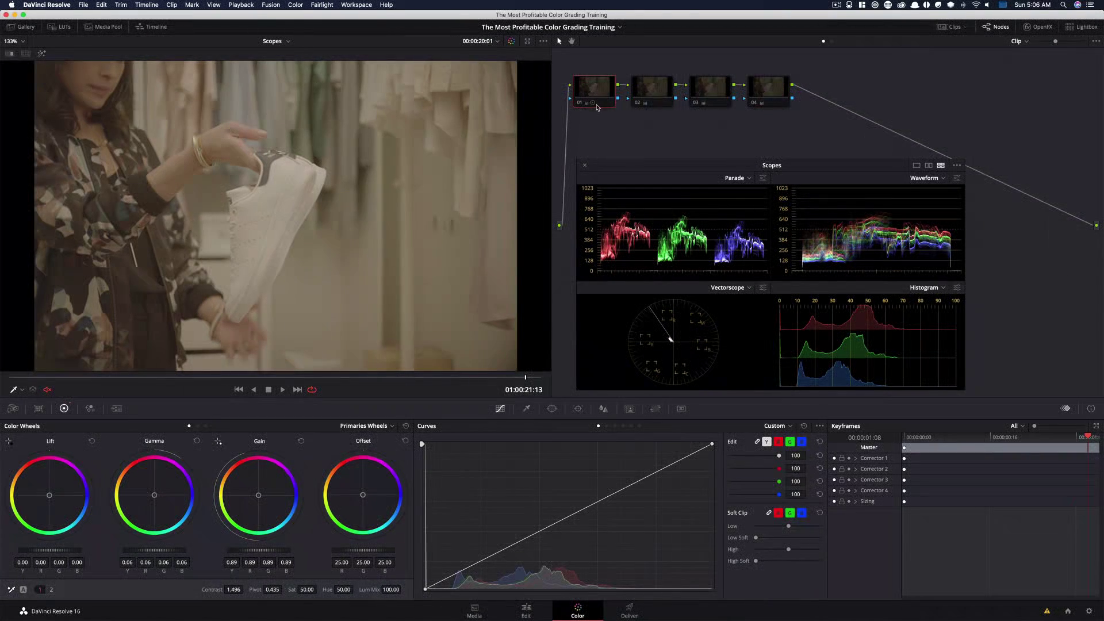
{"action": "key", "text": "super+d"}
{"action": "key", "text": "super+d"}
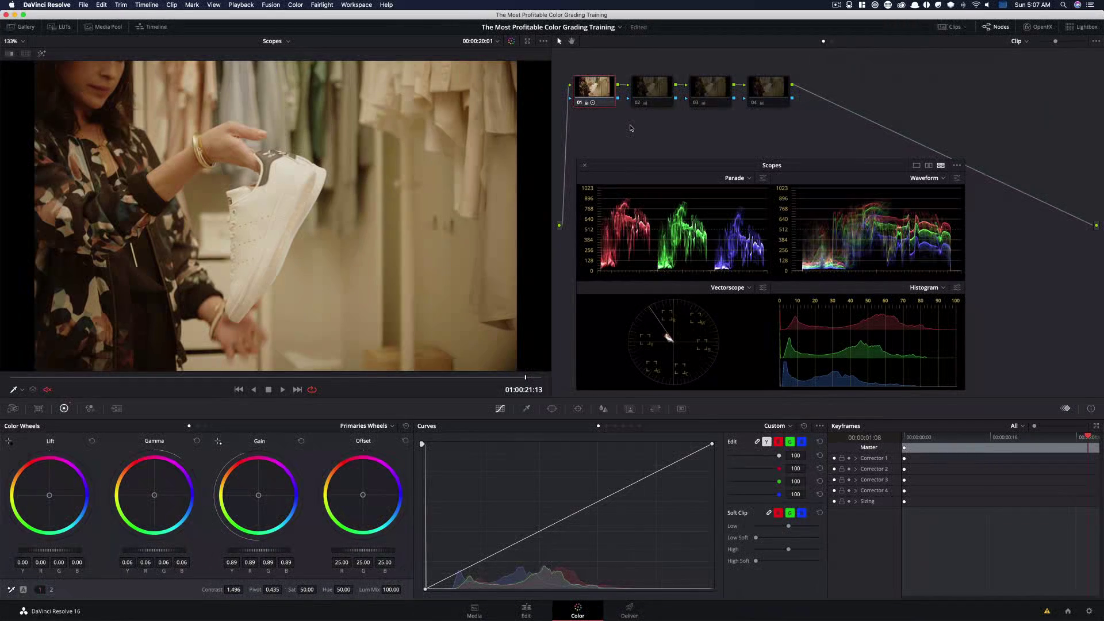
{"action": "left_click", "coordinate": [659, 101]}
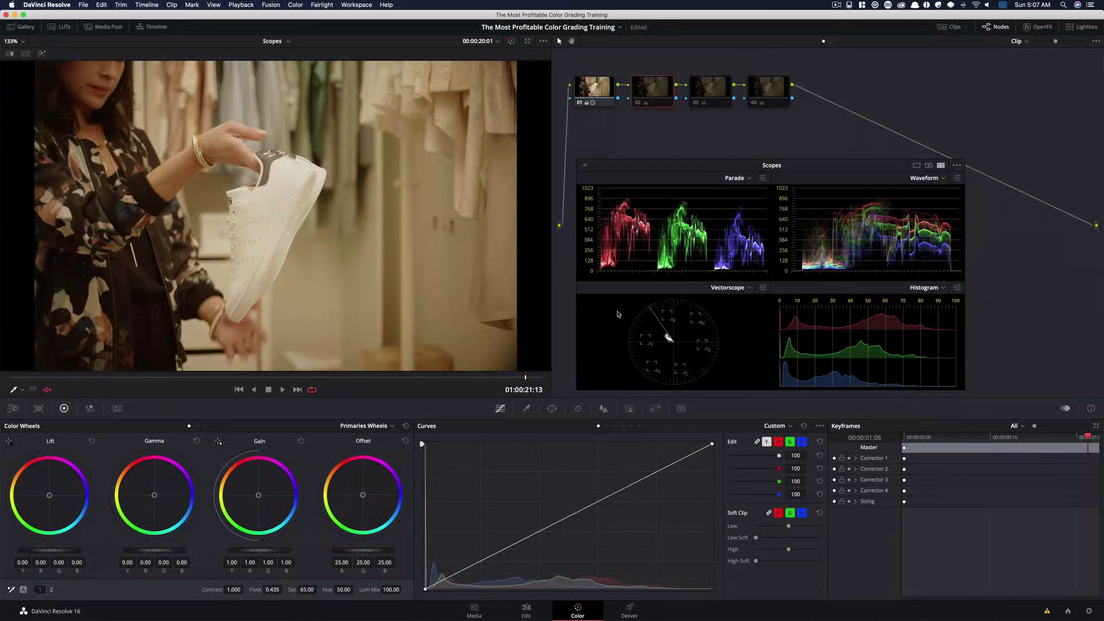
{"action": "key", "text": "super+d"}
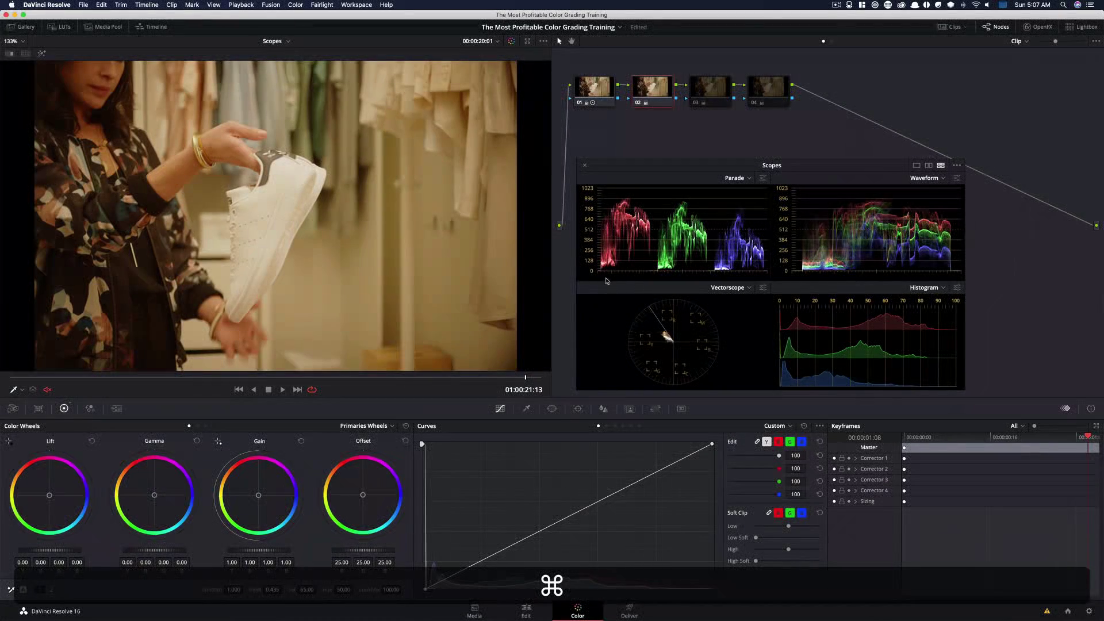
{"action": "key", "text": "super+d"}
{"action": "key", "text": "super+d"}
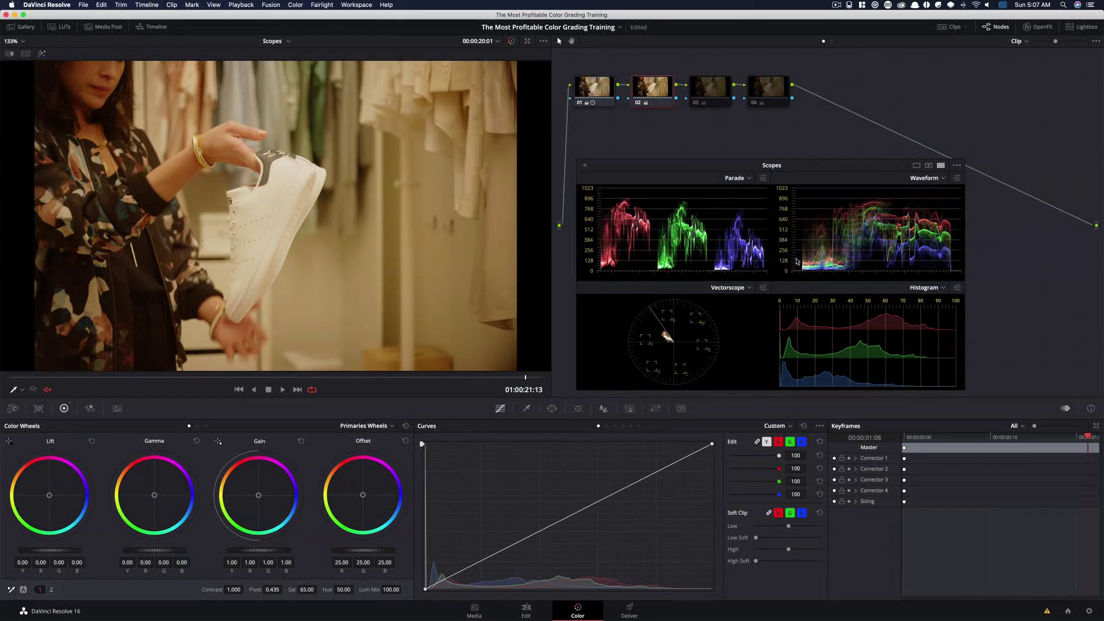
Re-enable the third node and save the project
{"action": "left_click", "coordinate": [712, 94]}
{"action": "key", "text": "super+d"}
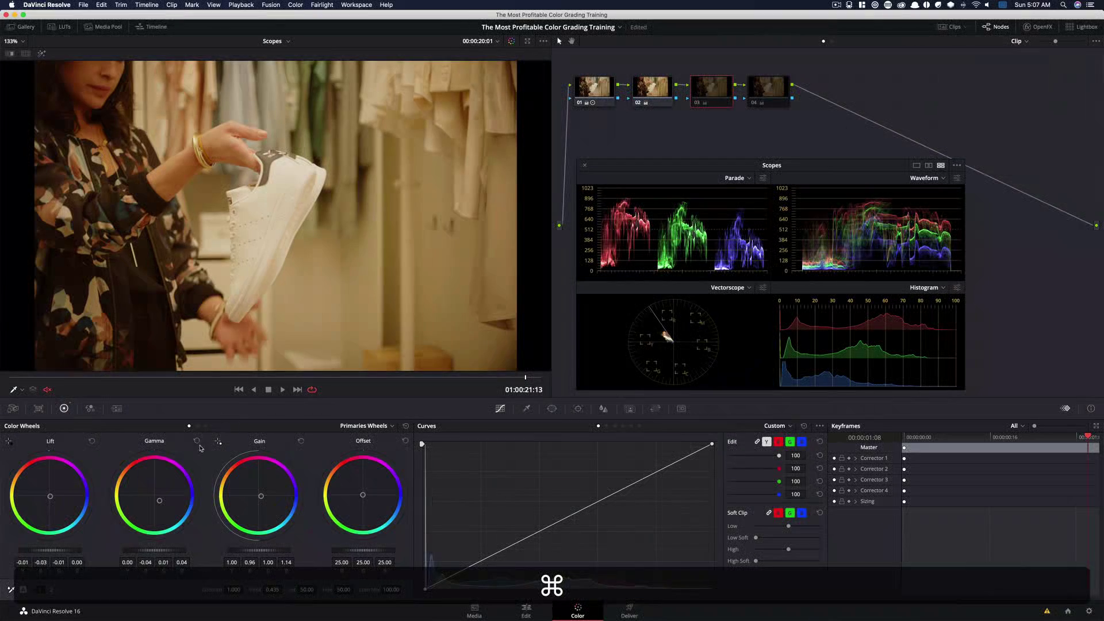
{"action": "key", "text": "super+d"}
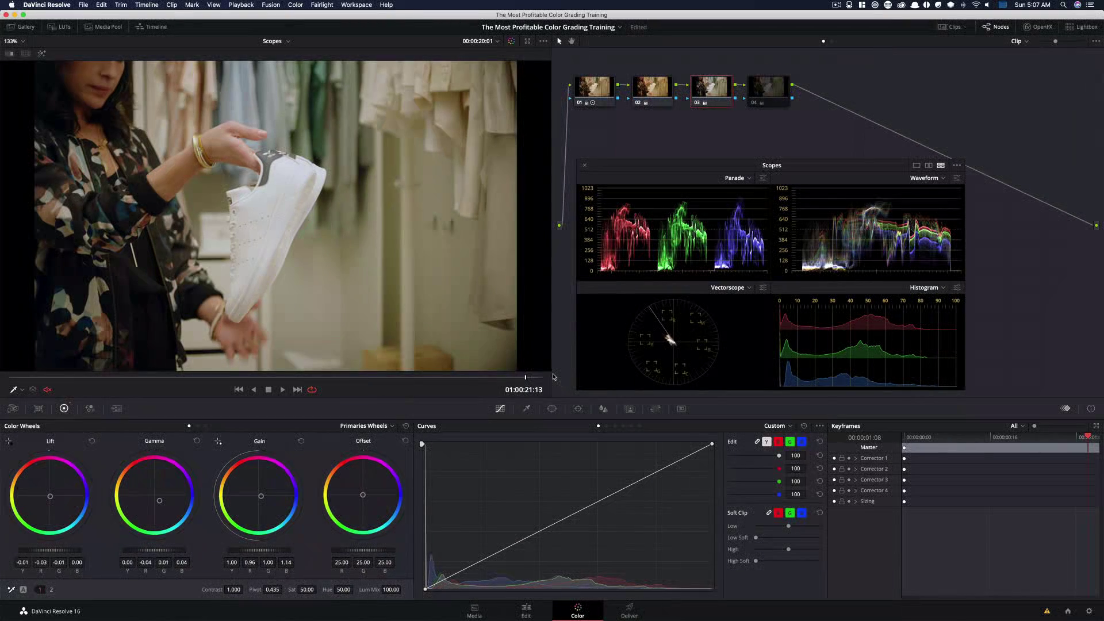
{"action": "key", "text": "super+s"}
Re-enable the fourth node and toggle its bypass repeatedly to compare the full grade against the previous nodes
{"action": "left_click", "coordinate": [783, 93]}
{"action": "key", "text": "super+d"}
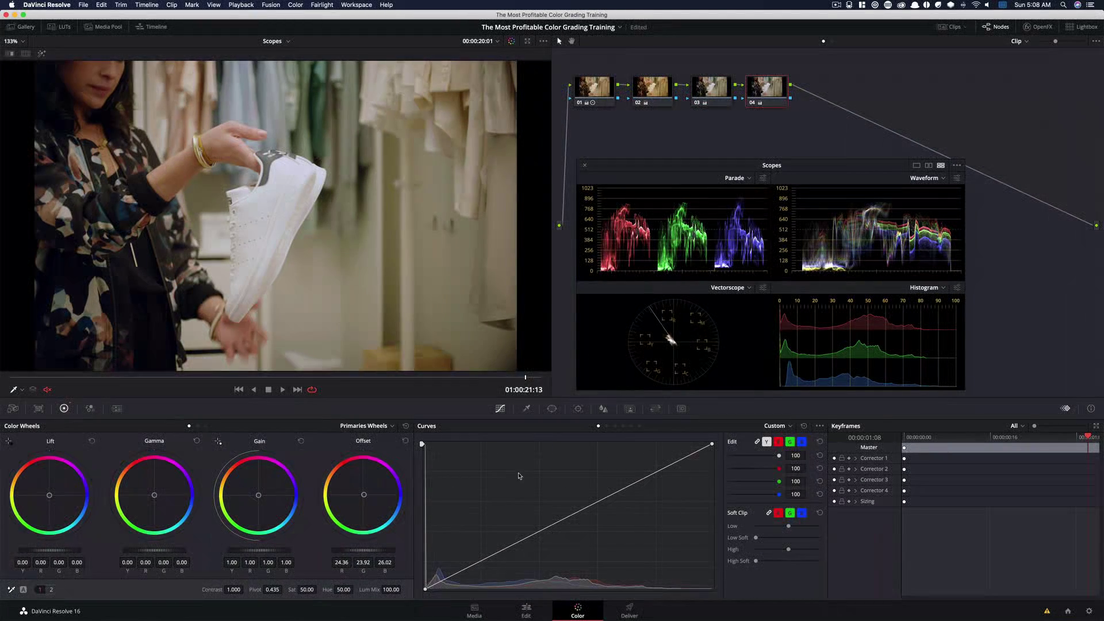
{"action": "key", "text": "super+d"}
{"action": "key", "text": "super+d"}
{"action": "key", "text": "super+d"}
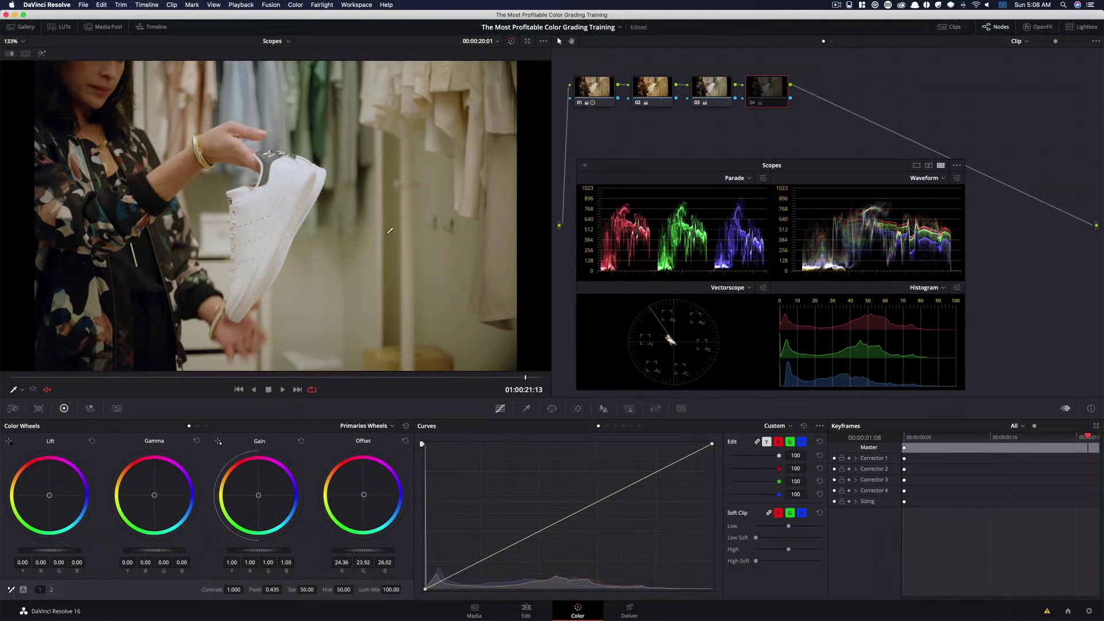
{"action": "key", "text": "super+d"}
{"action": "key", "text": "super+d"}
{"action": "key", "text": "super+d"}
{"action": "key", "text": "super+d"}
{"action": "key", "text": "super+d"}
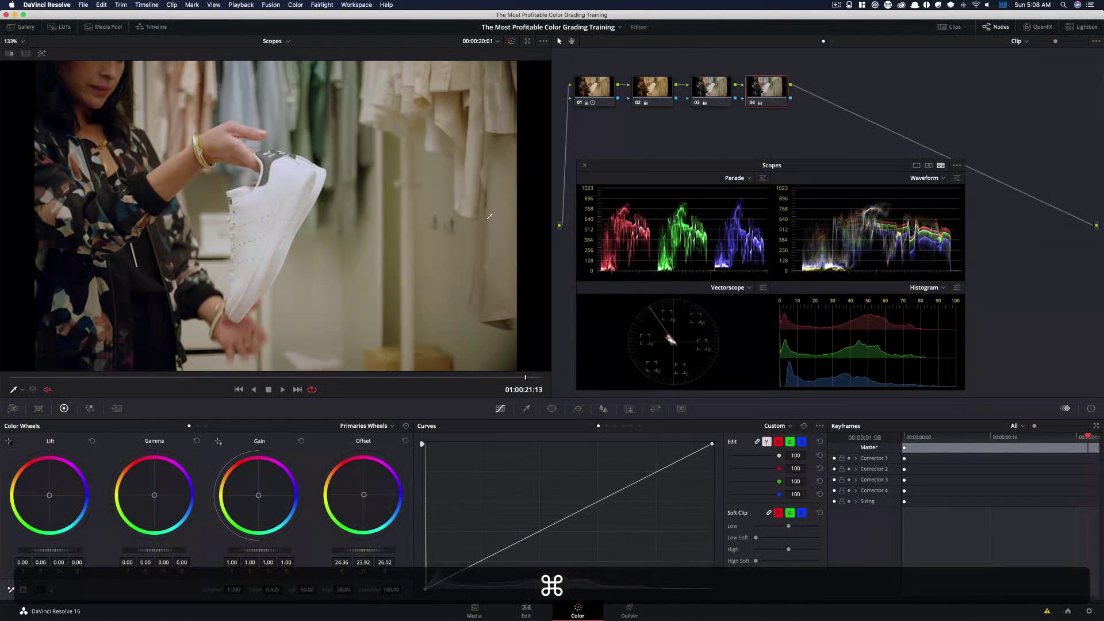
{"action": "key", "text": "super+d"}
{"action": "key", "text": "super+d"}
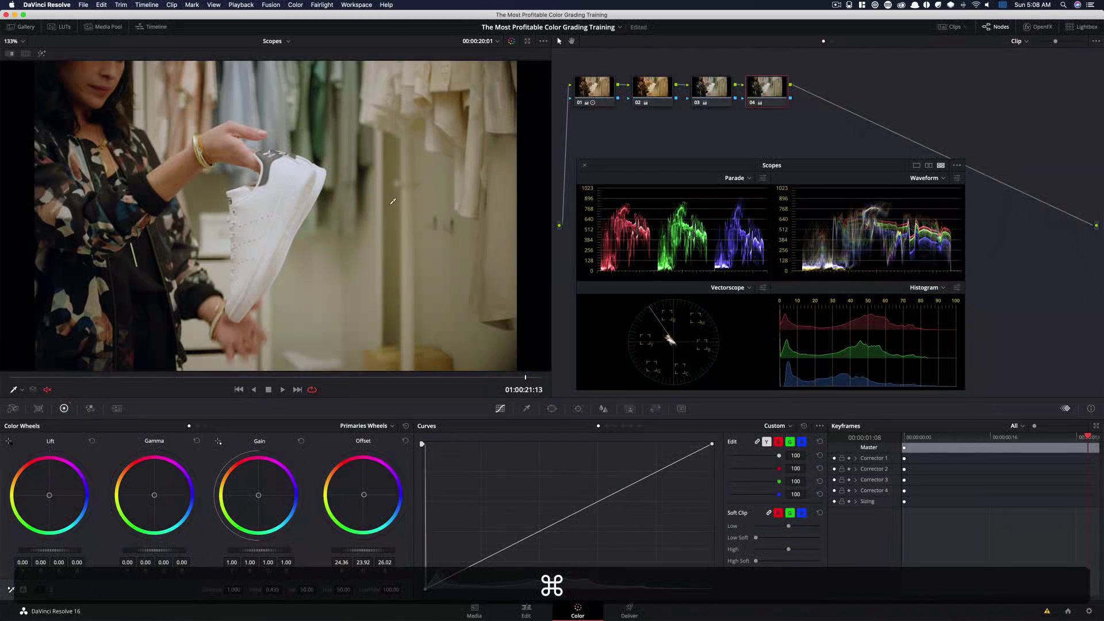
{"action": "key", "text": "super+d"}
{"action": "key", "text": "super+d"}
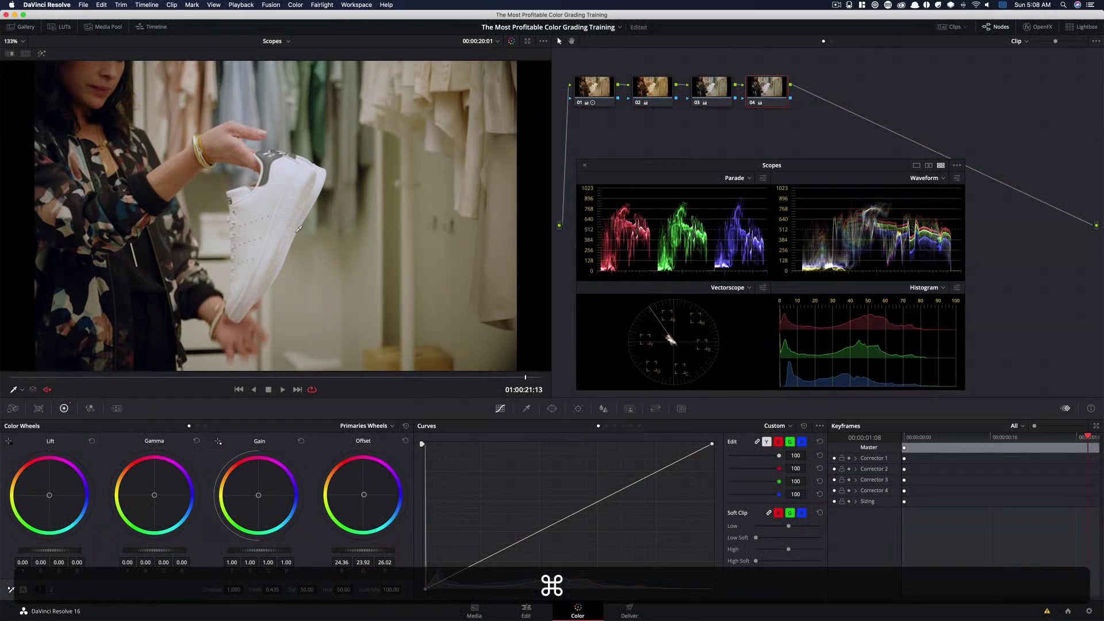
{"action": "key", "text": "super+d"}
{"action": "key", "text": "super+d"}
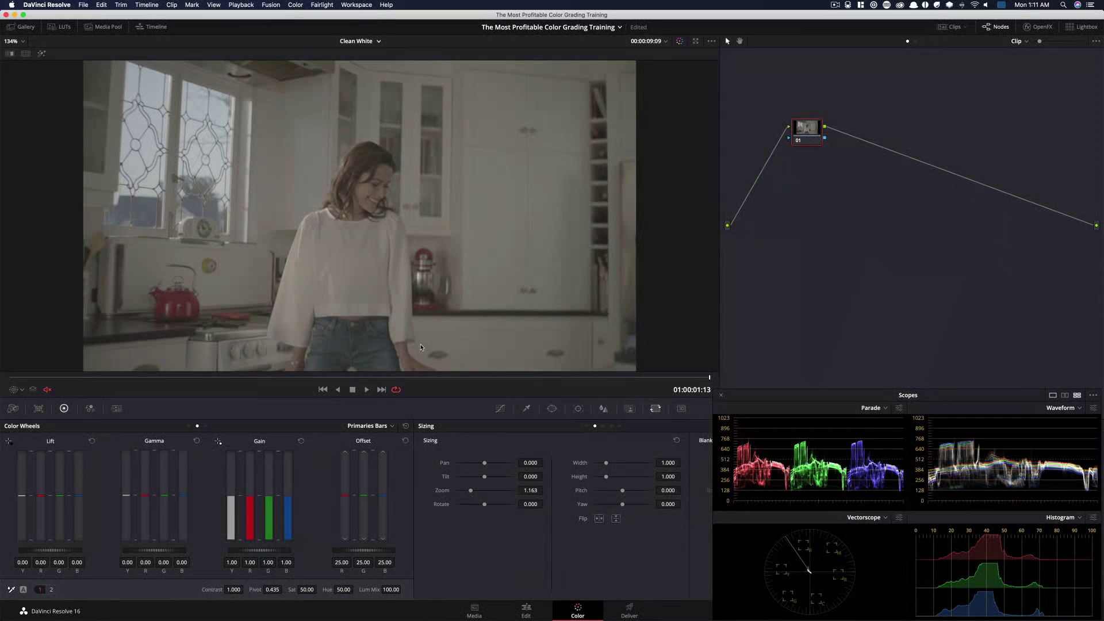
On the kitchen clip, add three serial nodes after the first node and arrange them into a chain
{"action": "key", "text": "alt+s"}
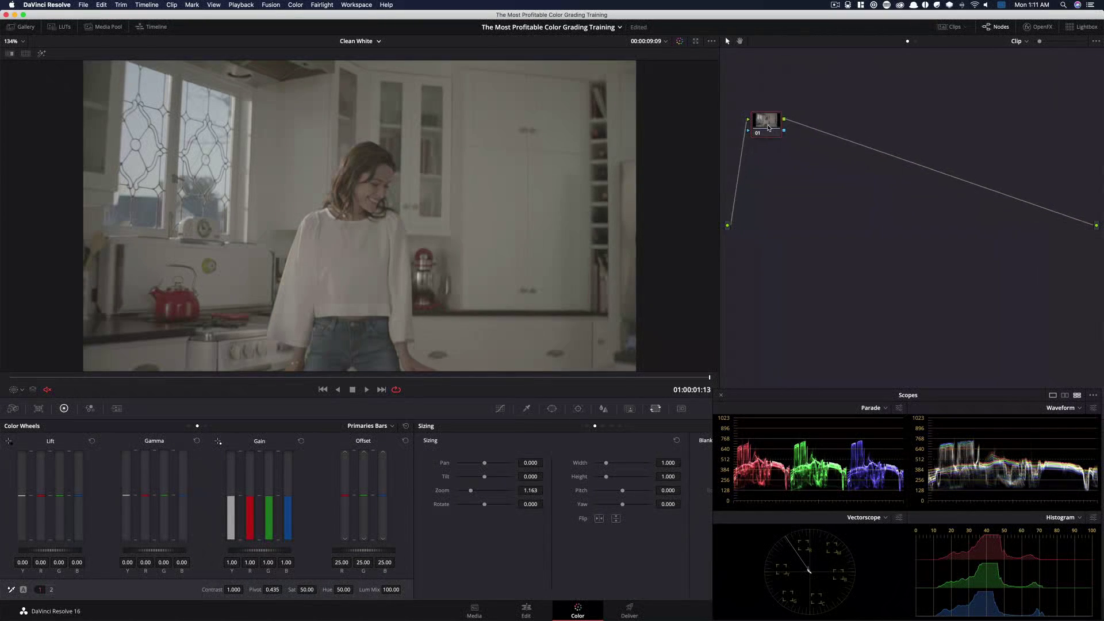
{"action": "left_click_drag", "start_coordinate": [816, 128], "coordinate": [772, 165]}
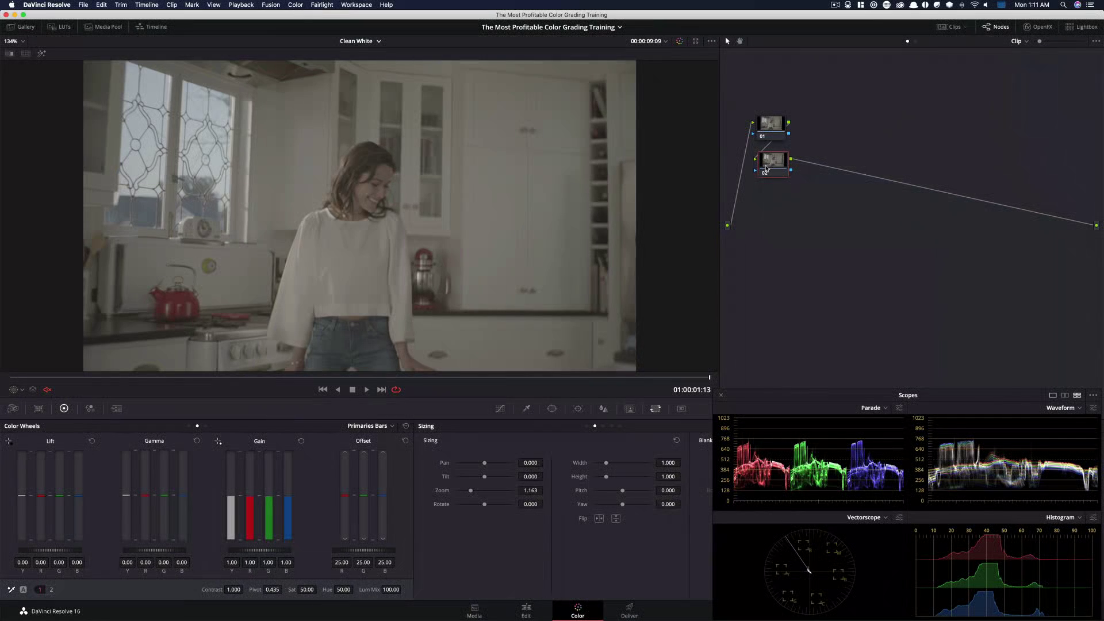
{"action": "key", "text": "alt+s"}
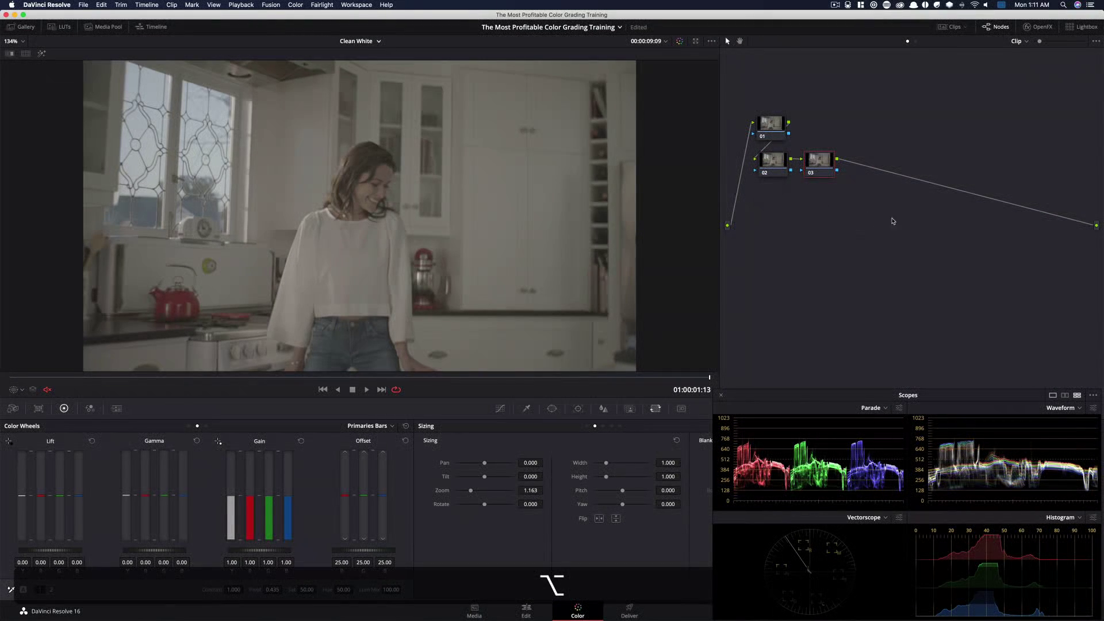
{"action": "key", "text": "alt+s"}
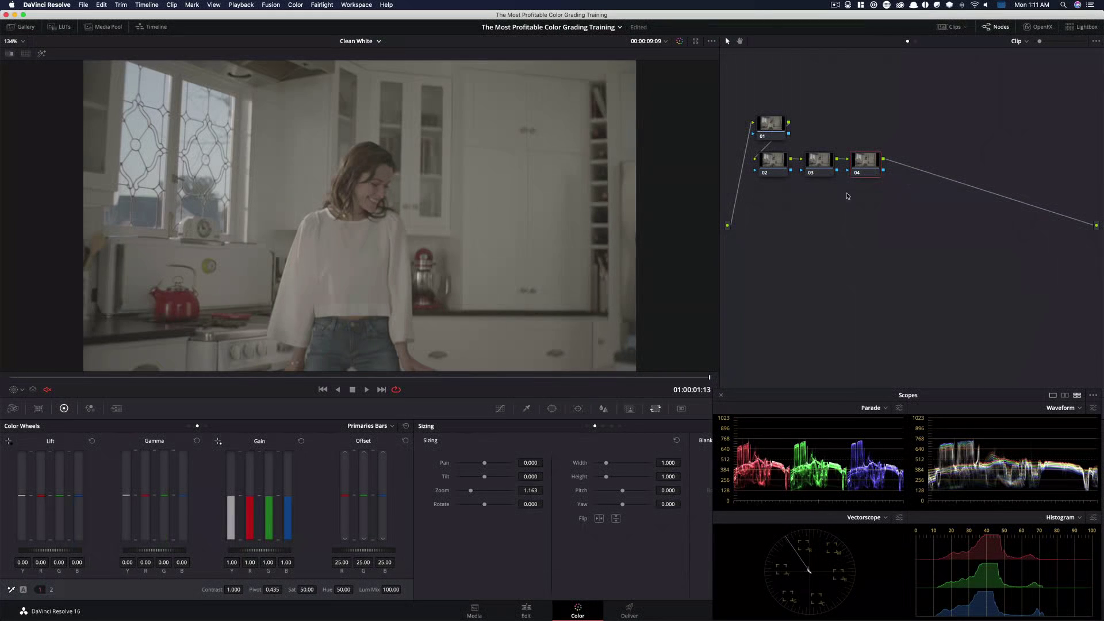
{"action": "left_click_drag", "start_coordinate": [861, 159], "coordinate": [868, 132]}
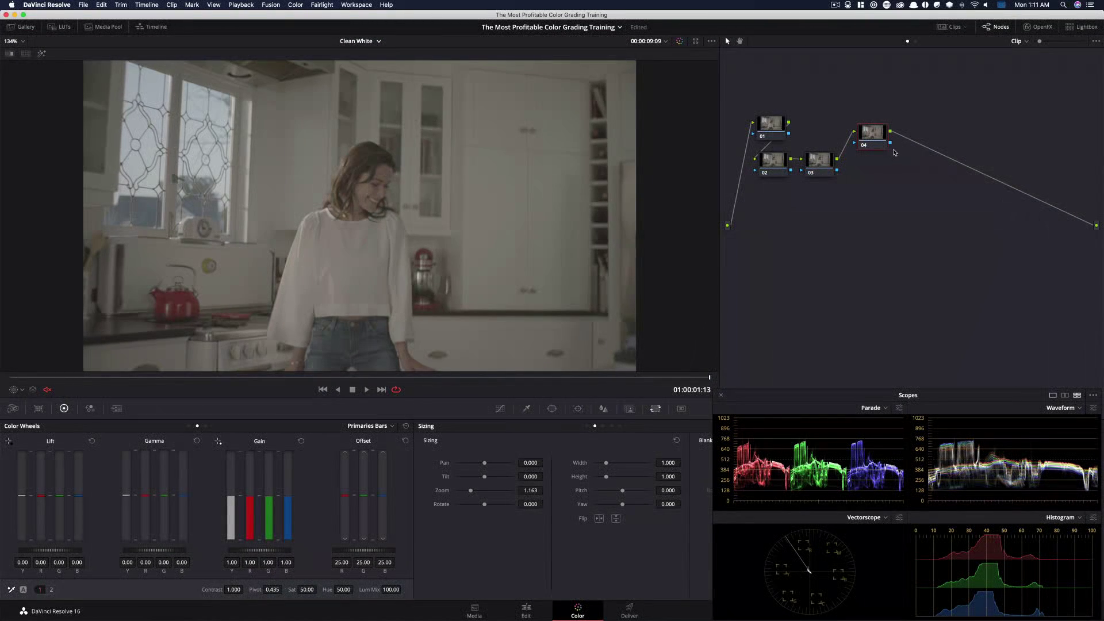
Add three parallel nodes alongside the fourth node, joined by a parallel mixer
{"action": "key", "text": "alt+p"}
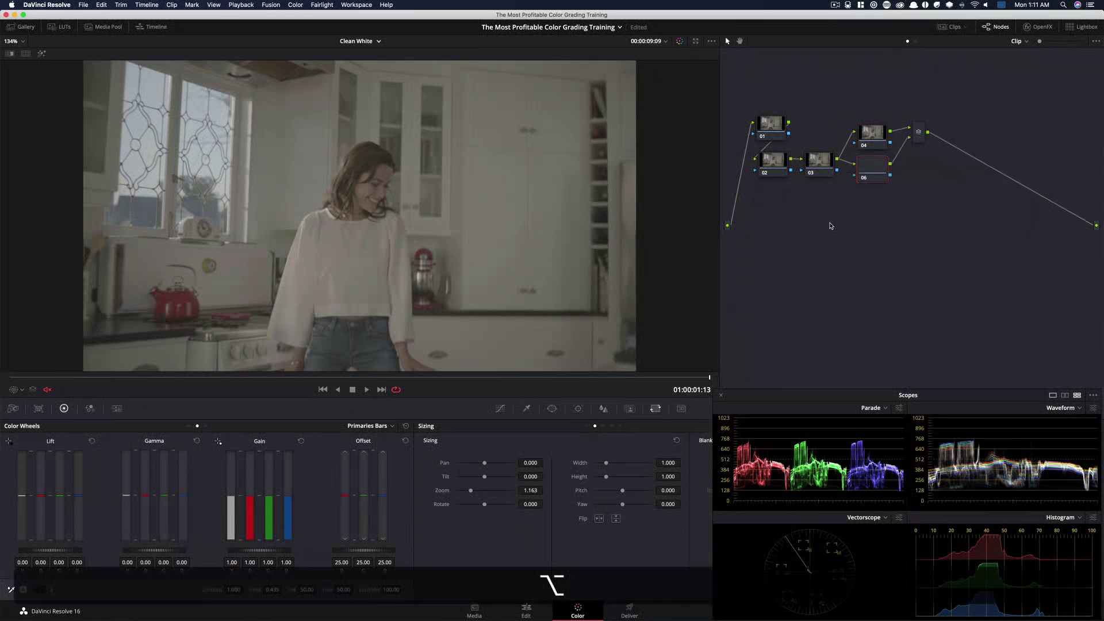
{"action": "key", "text": "alt+p"}
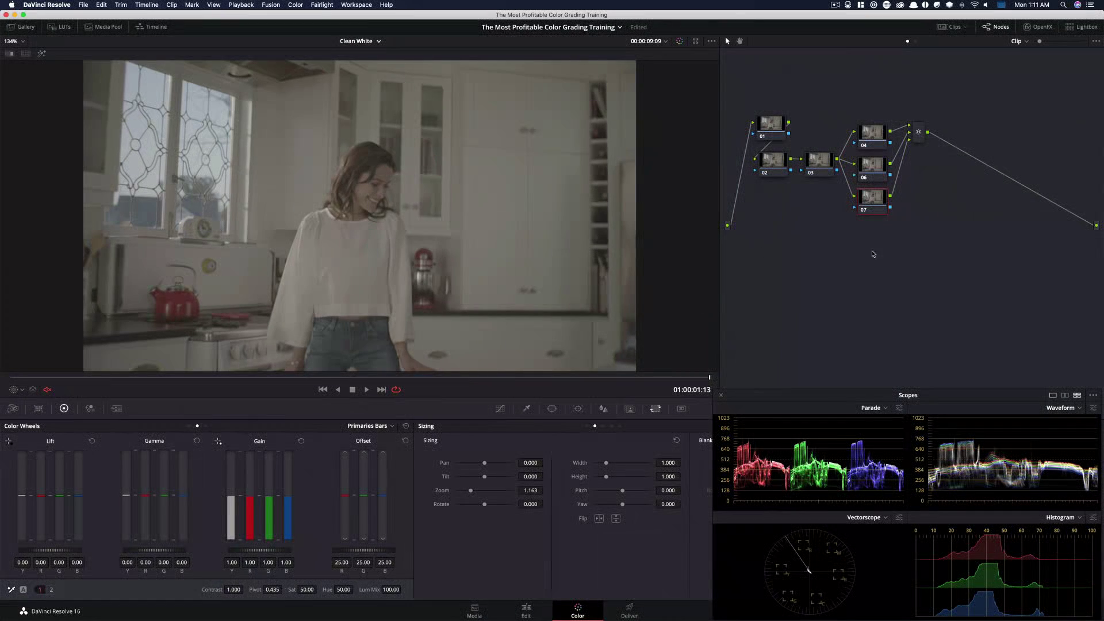
{"action": "key", "text": "alt+p"}
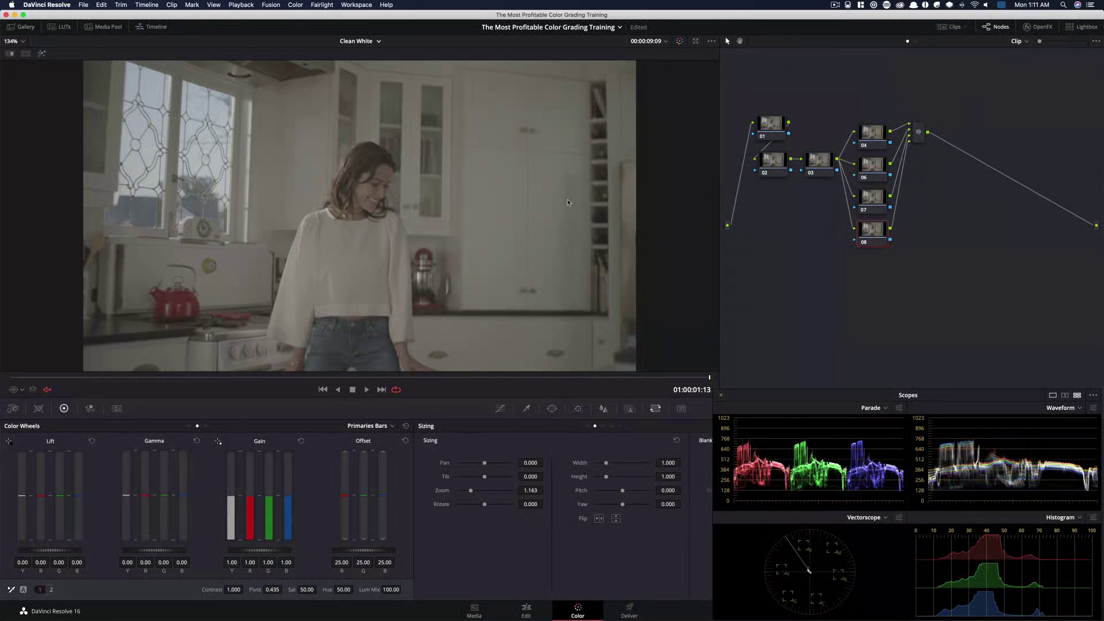
Select the parallel mixer, add two serial nodes after it, and move the last one below the tree
{"action": "left_click", "coordinate": [919, 133]}
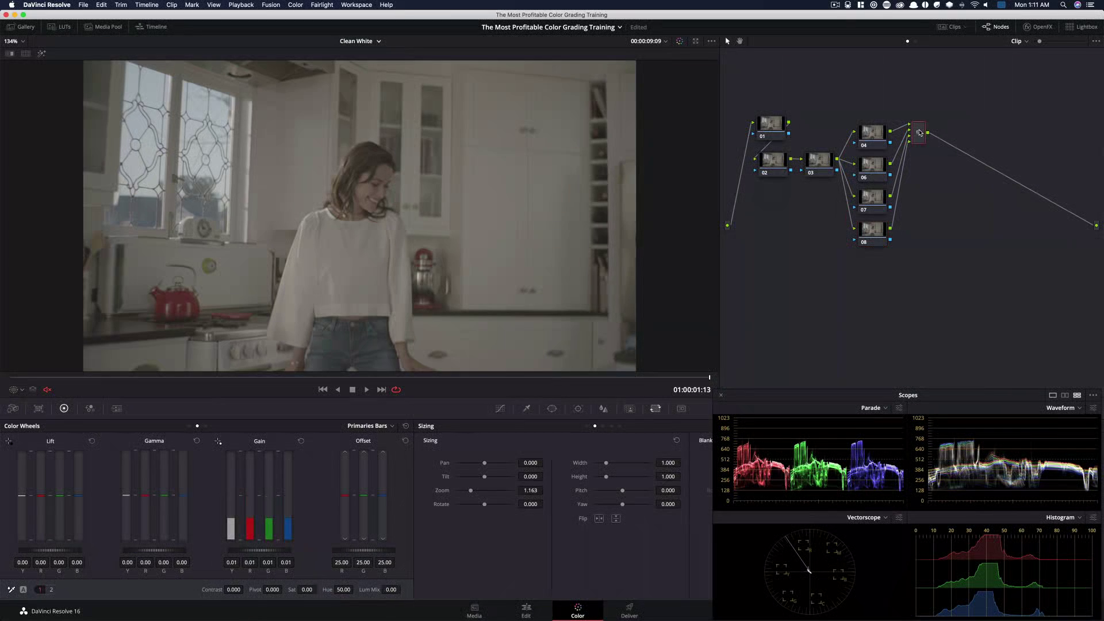
{"action": "key", "text": "alt+s"}
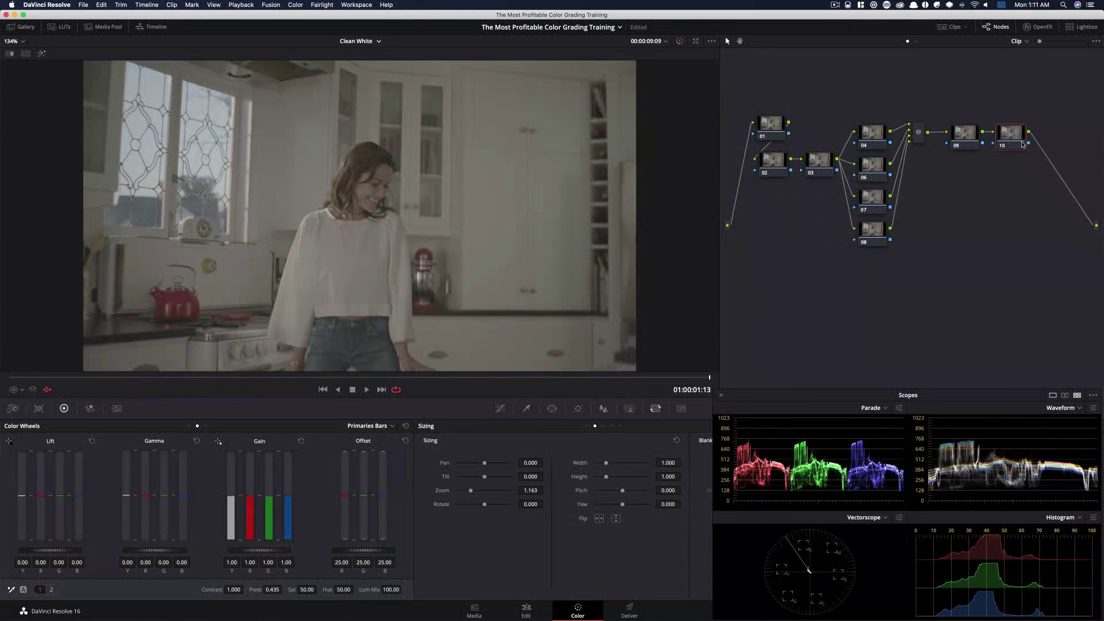
{"action": "key", "text": "alt+s"}
{"action": "left_click_drag", "start_coordinate": [990, 173], "coordinate": [765, 288]}
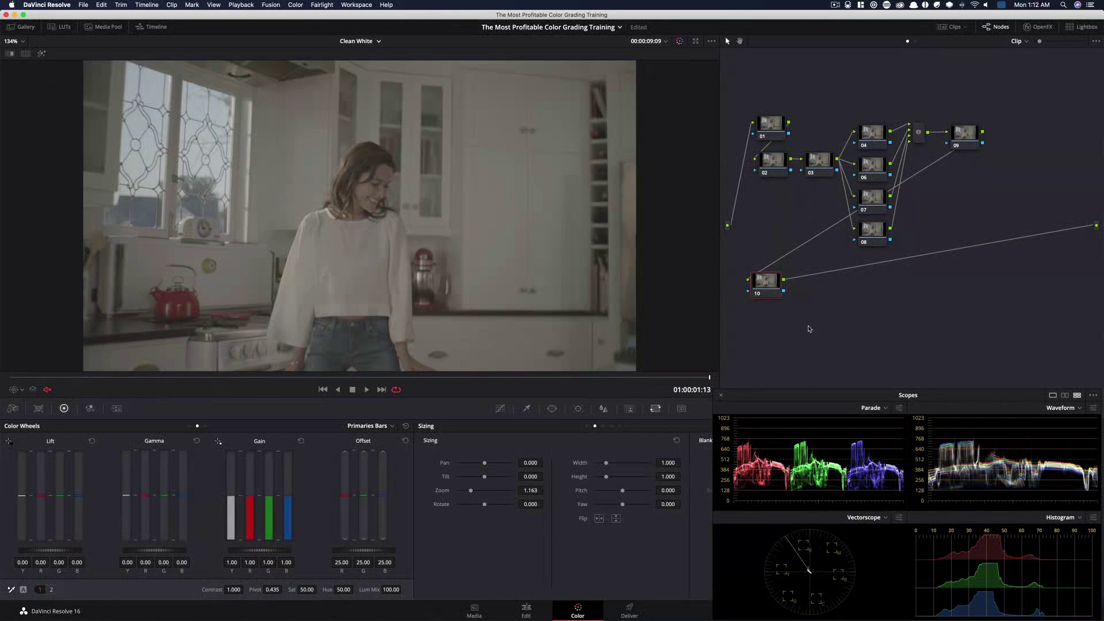
Add three more serial nodes after the relocated node to extend the lower chain
{"action": "key", "text": "alt+s"}
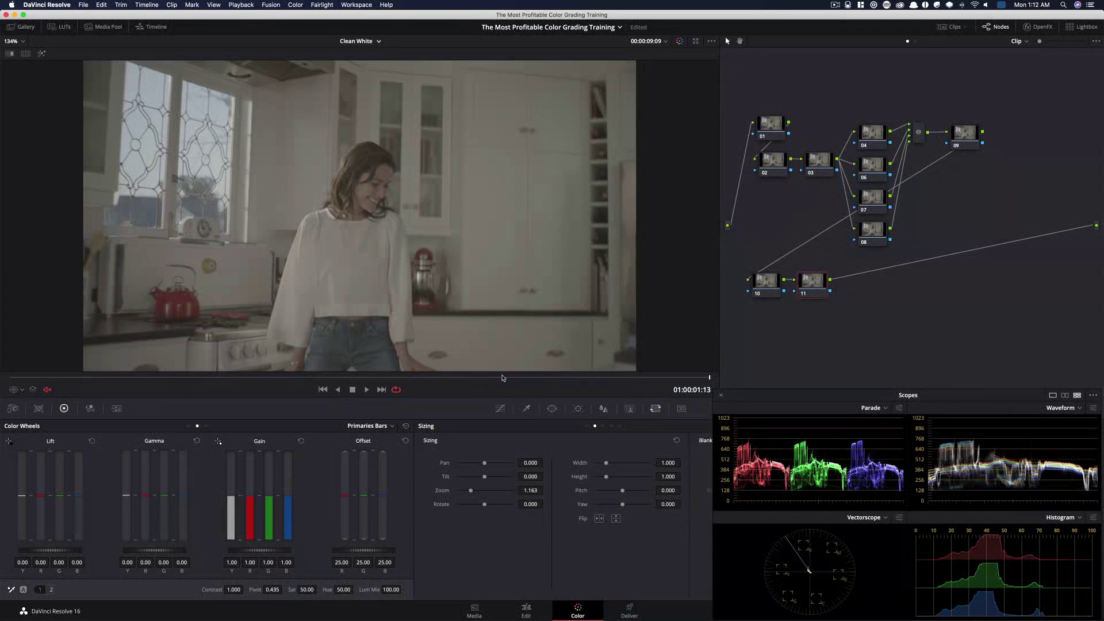
{"action": "key", "text": "alt+s"}
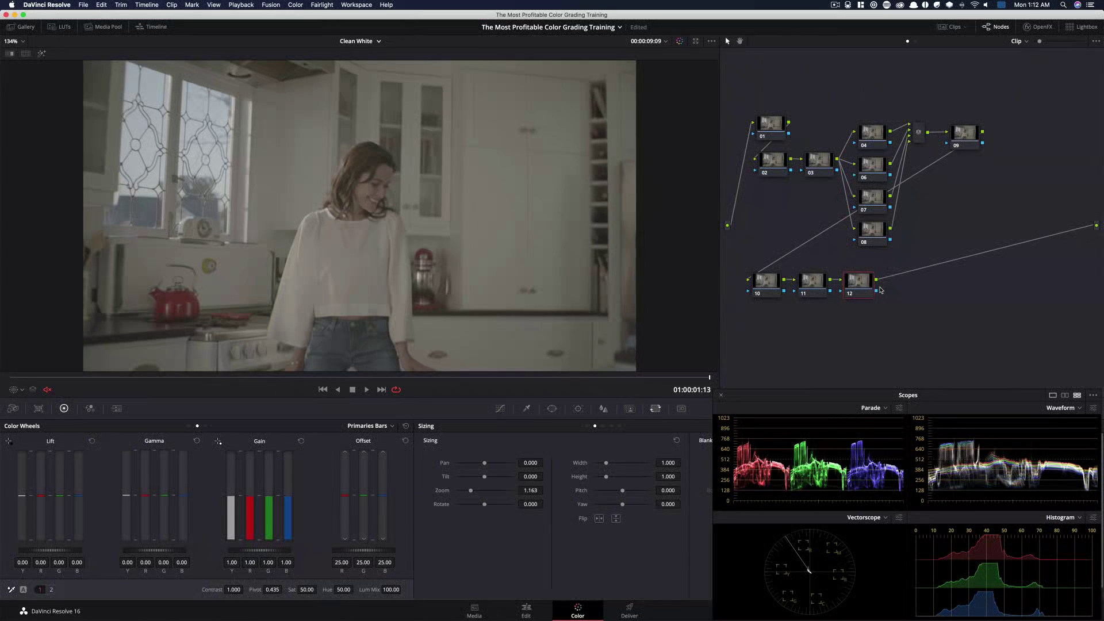
{"action": "key", "text": "alt+s"}
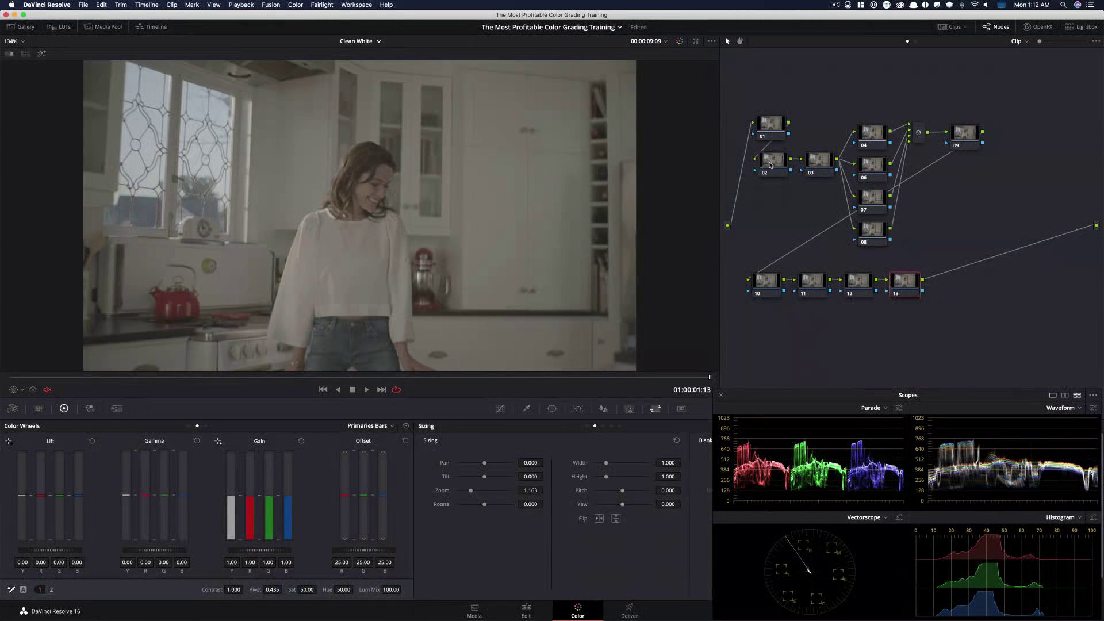
Select the second and then the third node, toggling the third node's bypass repeatedly to compare its grade
{"action": "left_click", "coordinate": [772, 167]}
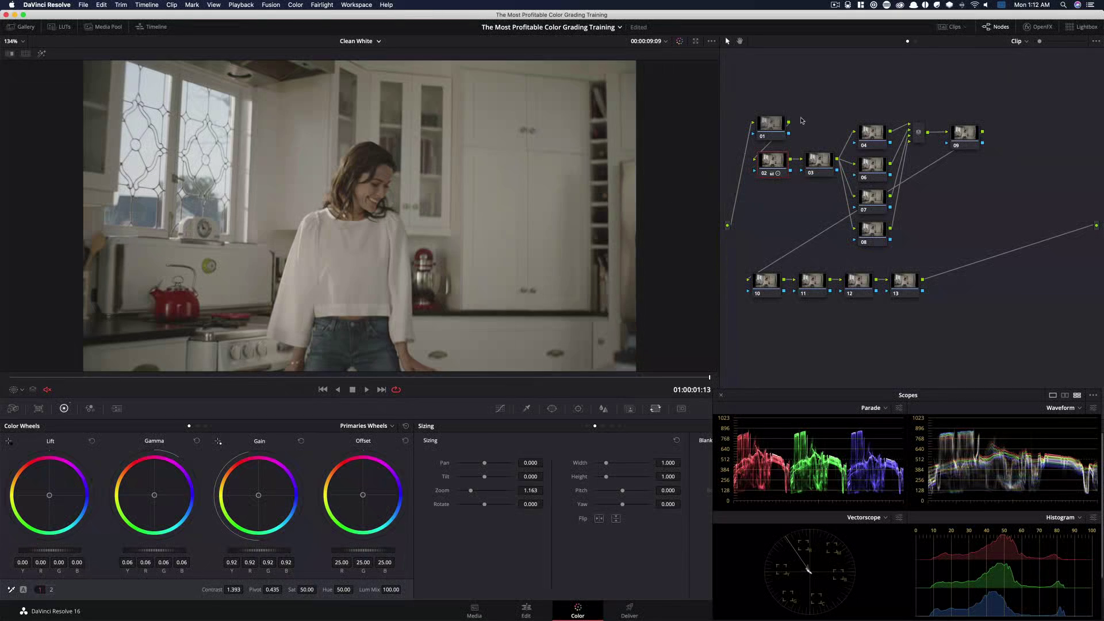
{"action": "left_click", "coordinate": [819, 162]}
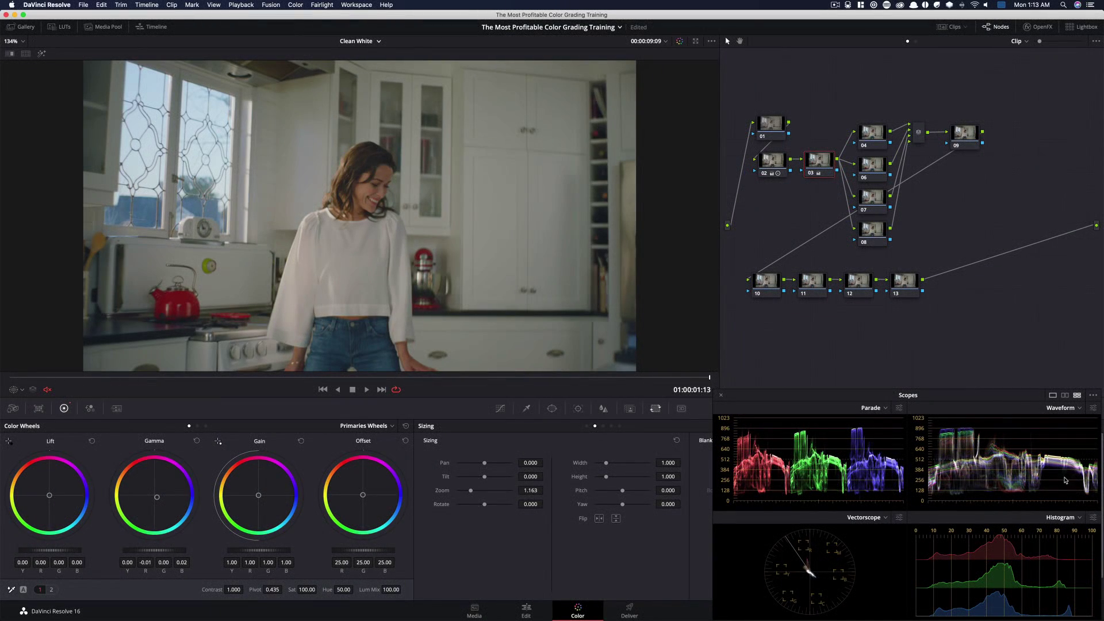
{"action": "key", "text": "super+d"}
{"action": "key", "text": "super+d"}
{"action": "key", "text": "super+d"}
{"action": "key", "text": "super+d"}
{"action": "key", "text": "super+d"}
{"action": "key", "text": "super+d"}
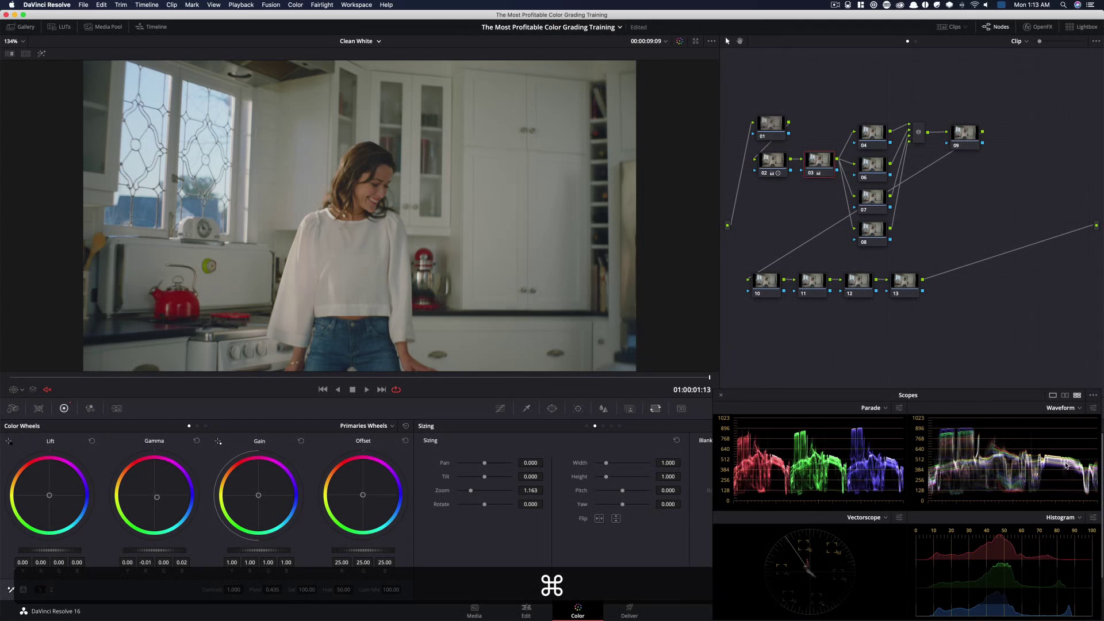
{"action": "key", "text": "super+d"}
{"action": "key", "text": "super+d"}
{"action": "key", "text": "super+d"}
{"action": "key", "text": "super+d"}
{"action": "key", "text": "super+d"}
{"action": "key", "text": "super+d"}
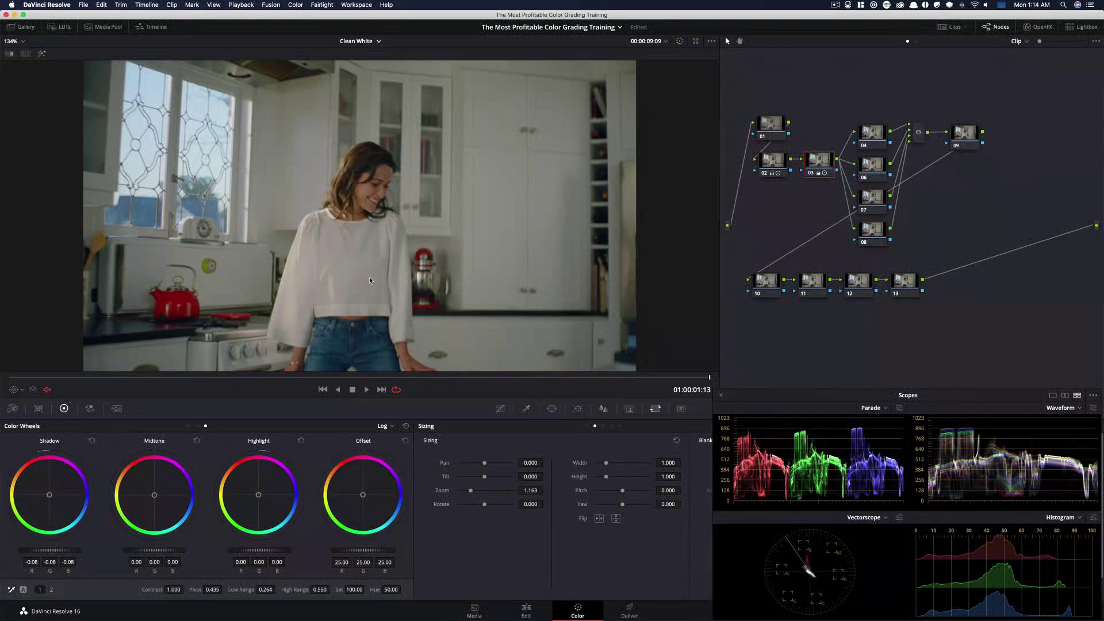
Show the Primaries Bars and set the third node's Lum Mix to 0
{"action": "key", "text": "super+d"}
{"action": "key", "text": "super+d"}
{"action": "key", "text": "alt+z"}
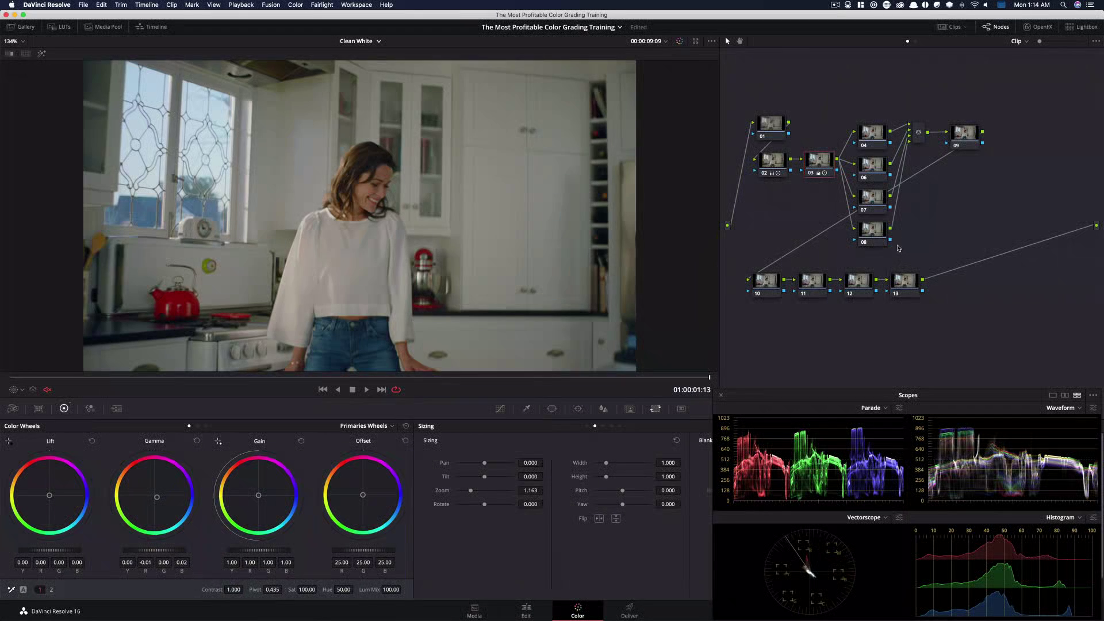
{"action": "left_click", "coordinate": [197, 426]}
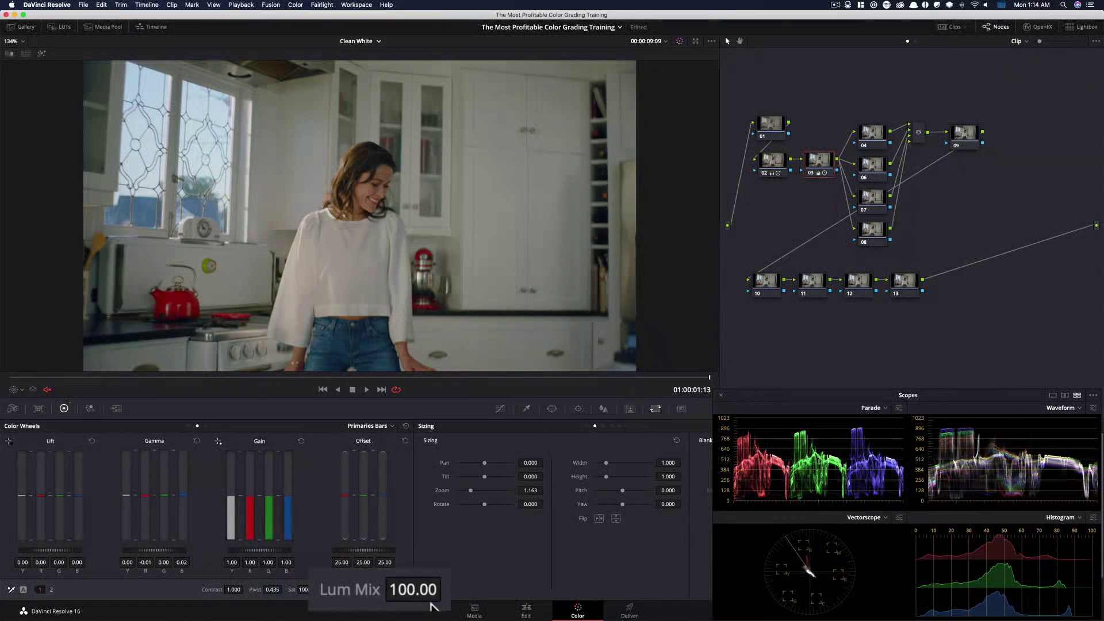
{"action": "left_click_drag", "start_coordinate": [432, 601], "coordinate": [119, 550]}
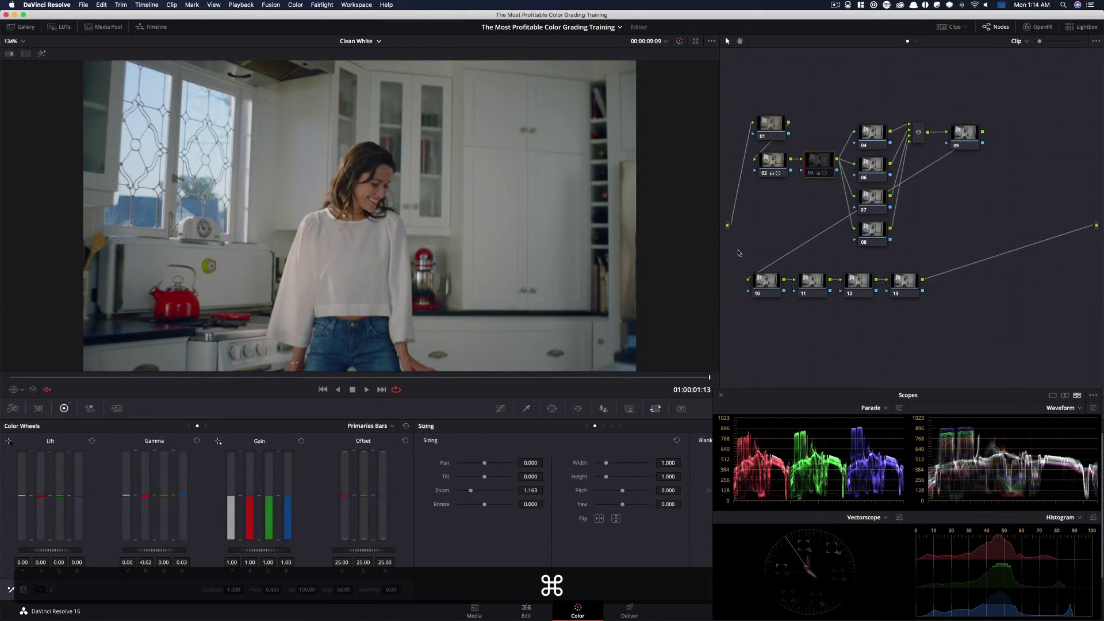
Toggle the third node's bypass repeatedly to compare its grade with Lum Mix at 0
{"action": "key", "text": "super+d"}
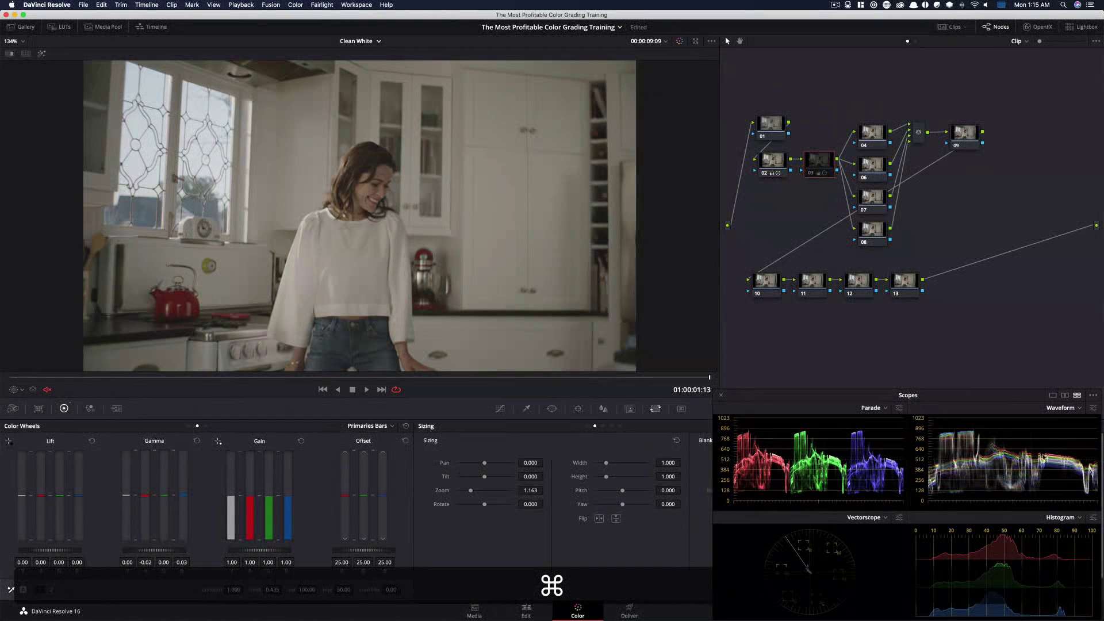
{"action": "key", "text": "super+d"}
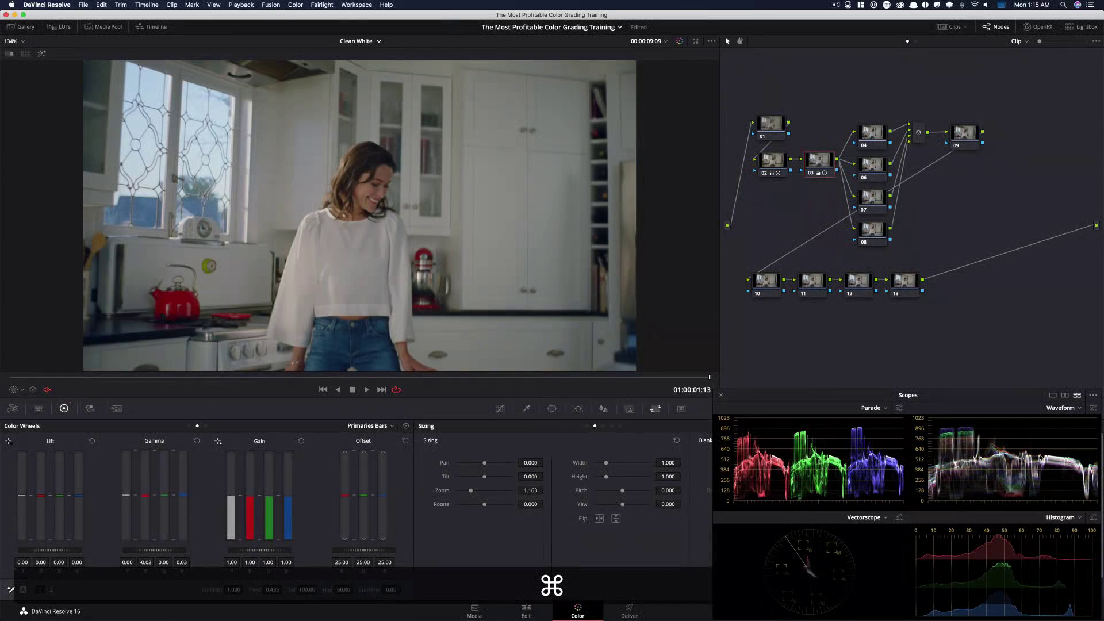
{"action": "key", "text": "super+d"}
{"action": "key", "text": "super+d"}
{"action": "key", "text": "super+d"}
{"action": "key", "text": "super+d"}
{"action": "key", "text": "super+d"}
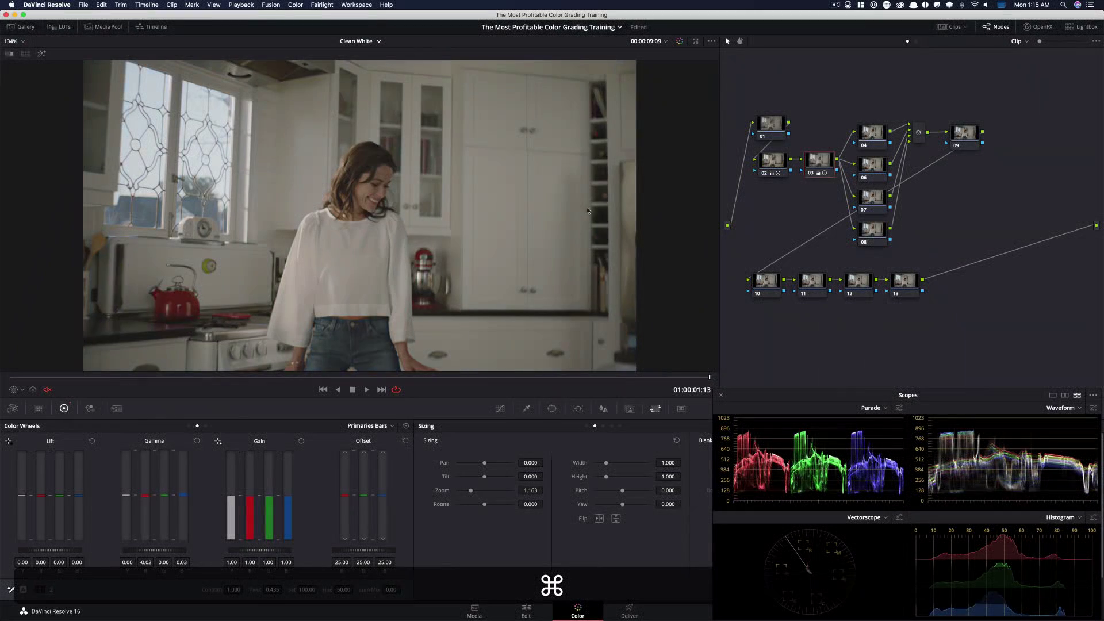
{"action": "key", "text": "super+d"}
{"action": "key", "text": "super+d"}
{"action": "key", "text": "super+d"}
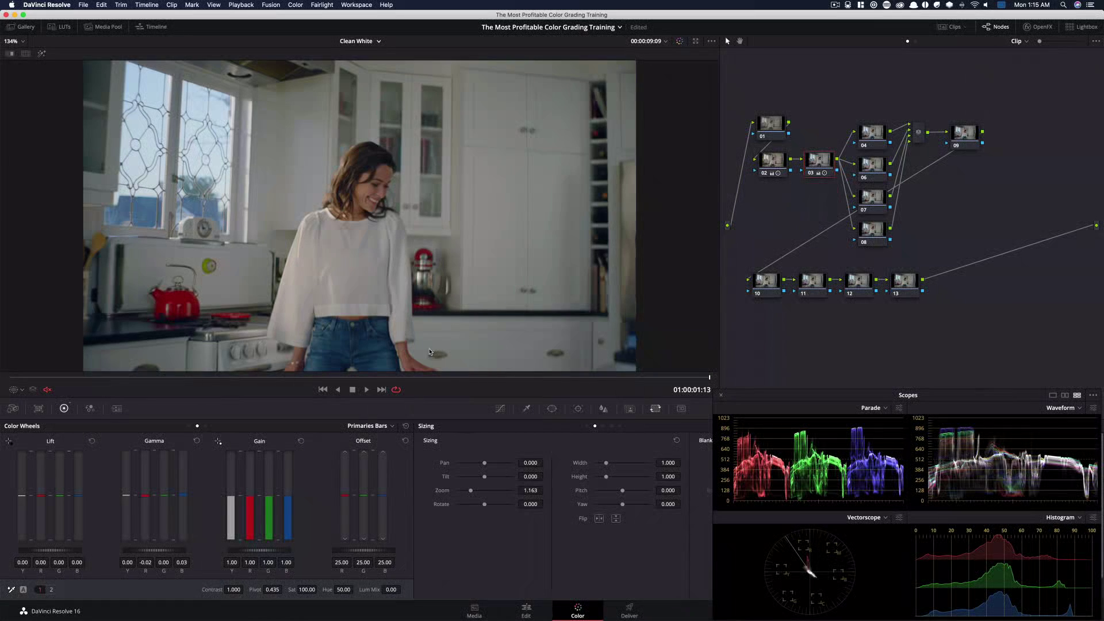
Select the fourth node, lower its master Gain to 0.85, and return the Gain luminance bar to 1.00
{"action": "left_click_drag", "start_coordinate": [866, 136], "coordinate": [864, 135]}
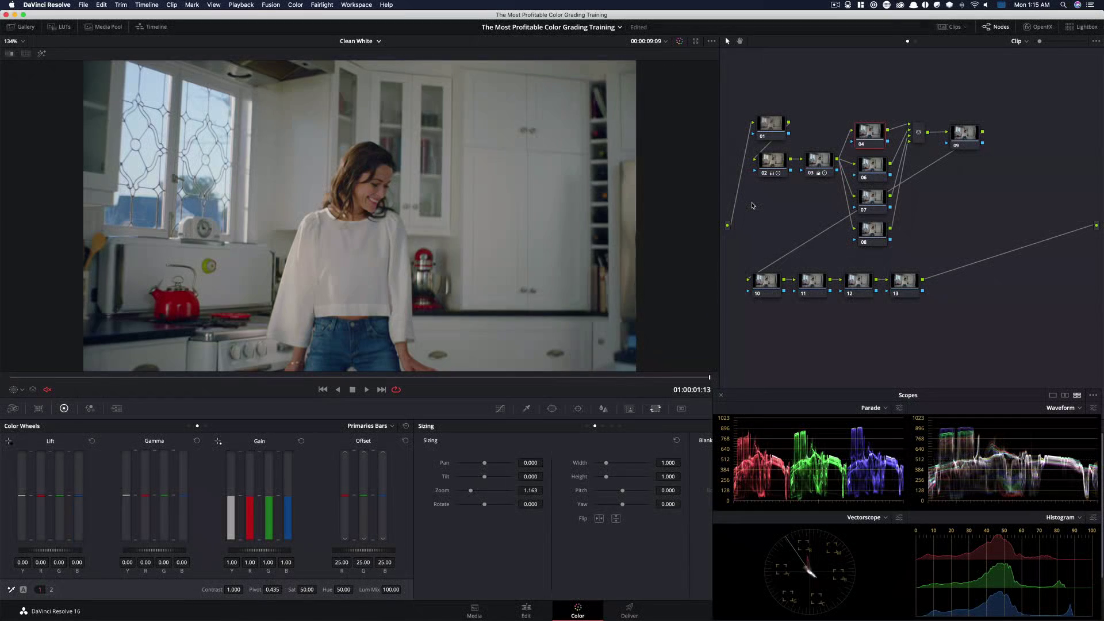
{"action": "left_click", "coordinate": [190, 426]}
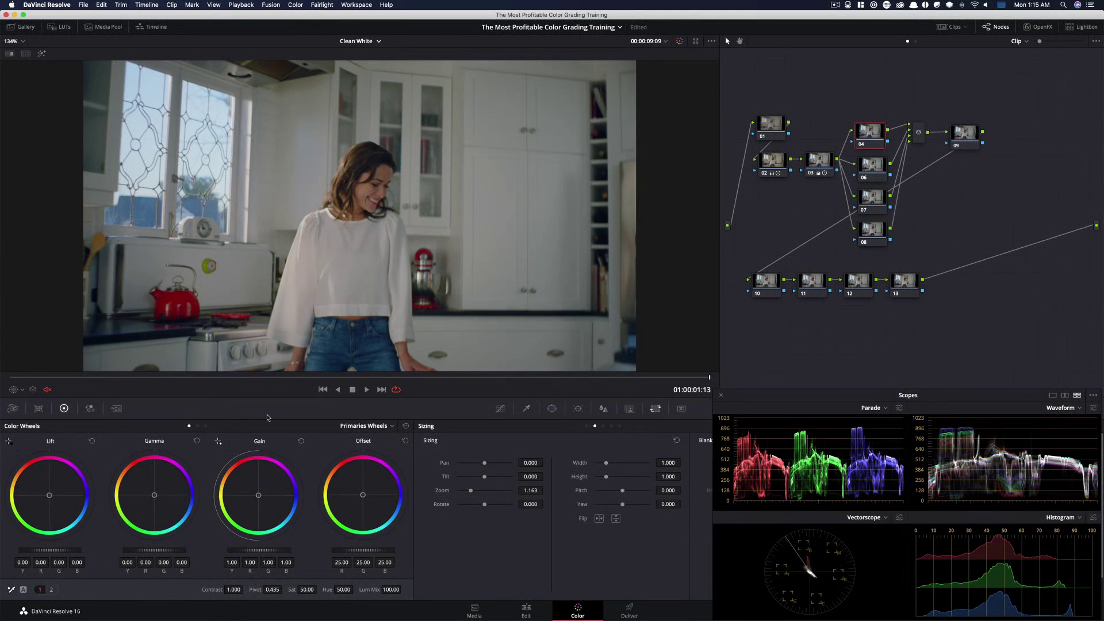
{"action": "left_click_drag", "start_coordinate": [258, 550], "coordinate": [230, 550]}
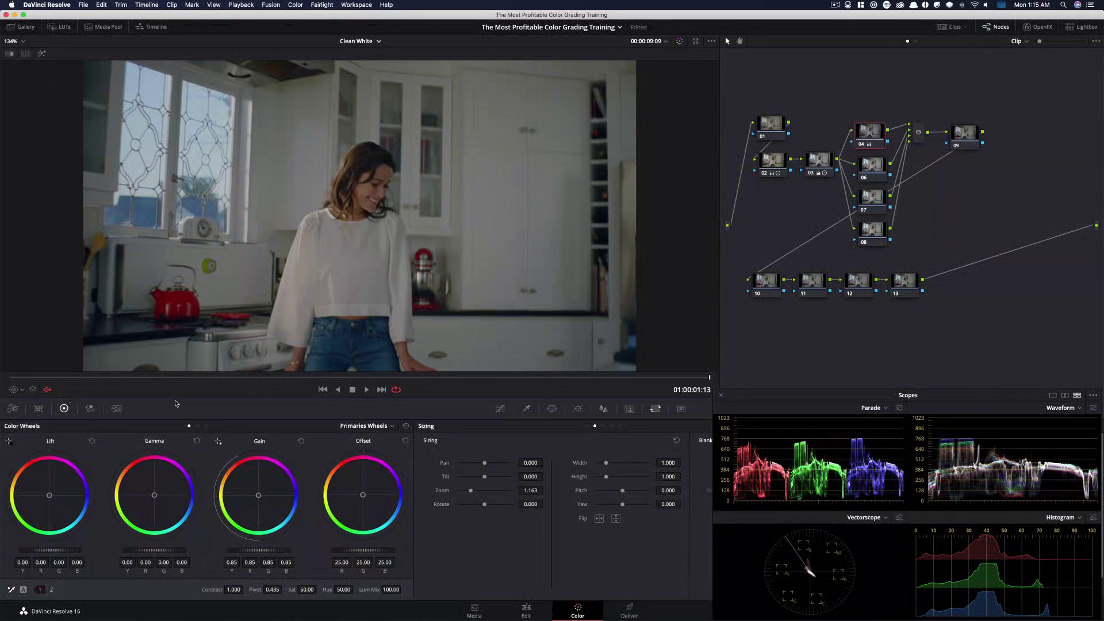
{"action": "left_click", "coordinate": [206, 427]}
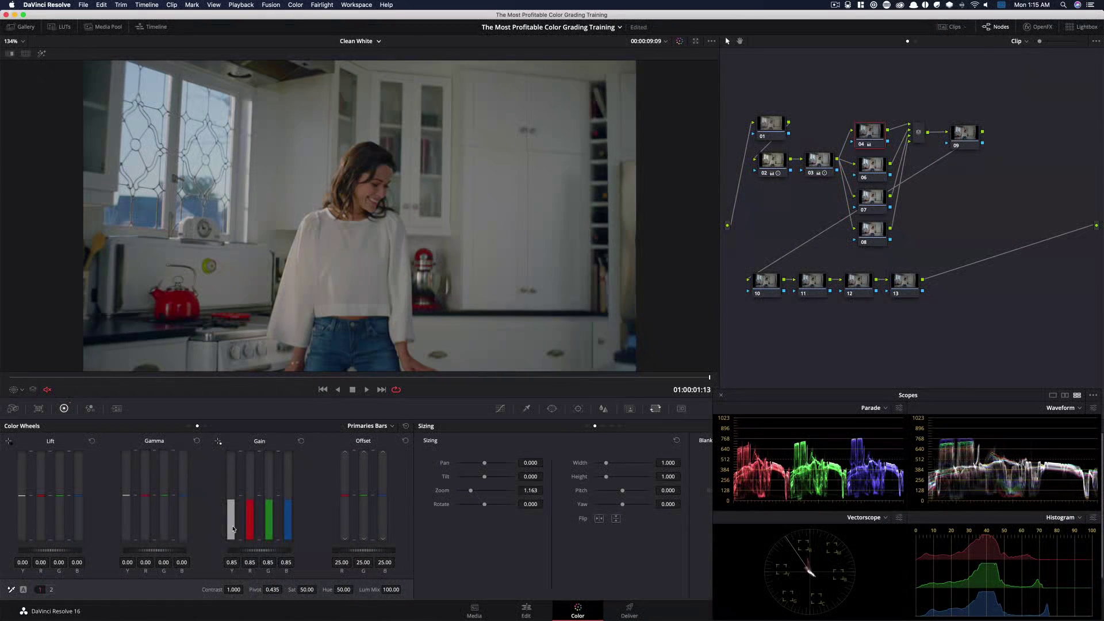
{"action": "left_click_drag", "start_coordinate": [231, 524], "coordinate": [233, 503]}
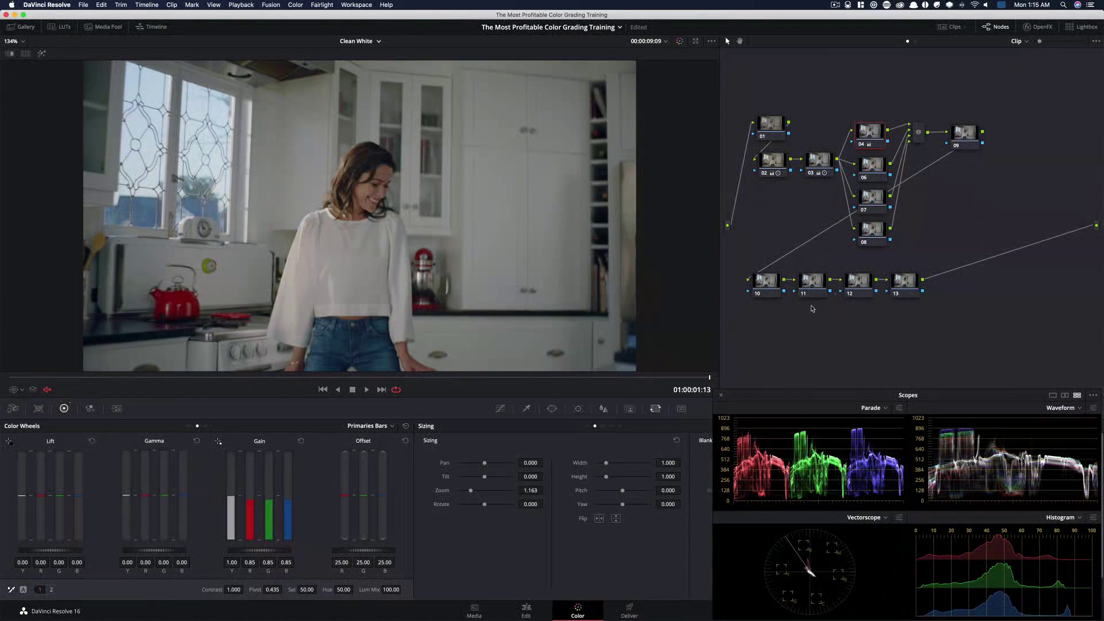
Toggle the fourth node's bypass repeatedly to compare its gain change
{"action": "key", "text": "super+d"}
{"action": "key", "text": "super+d"}
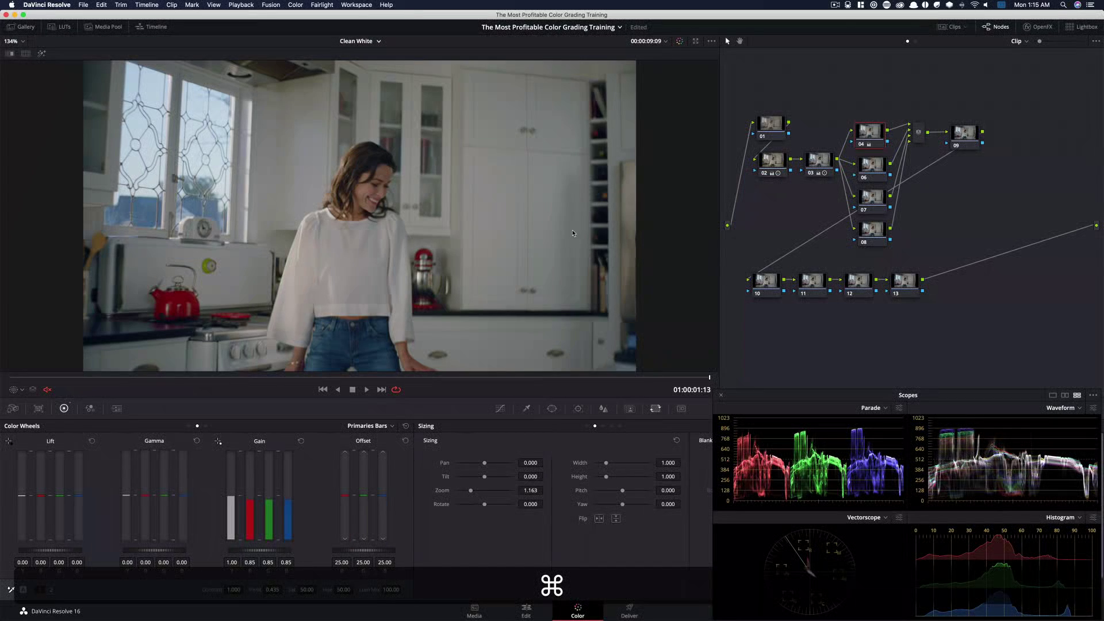
{"action": "key", "text": "super+d"}
{"action": "key", "text": "super+d"}
{"action": "key", "text": "super+d"}
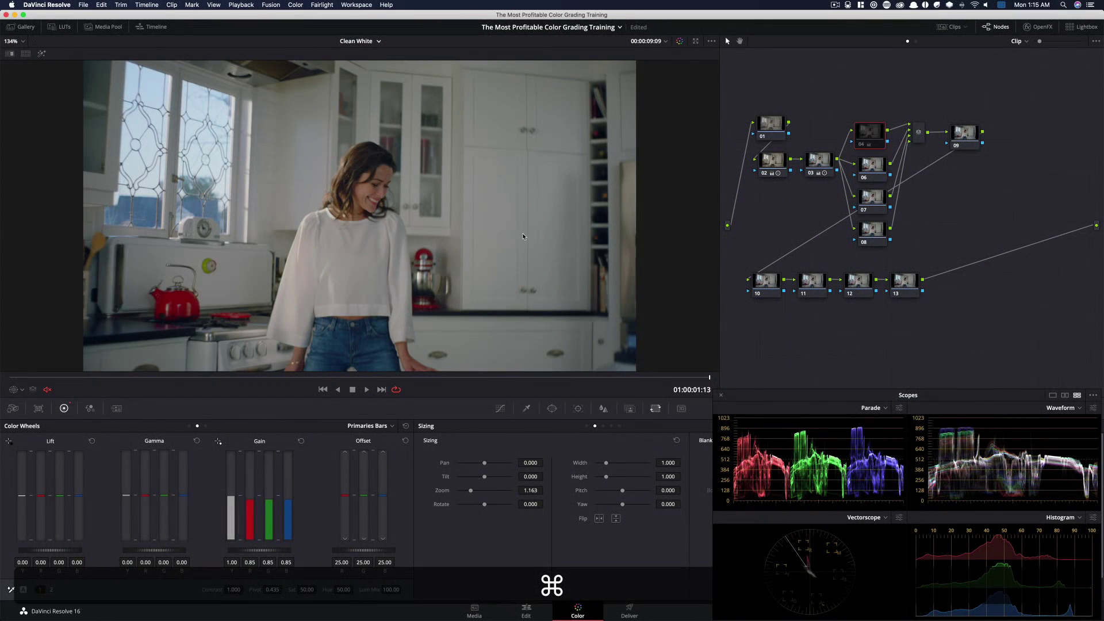
{"action": "key", "text": "super+d"}
{"action": "key", "text": "super+d"}
{"action": "key", "text": "super+d"}
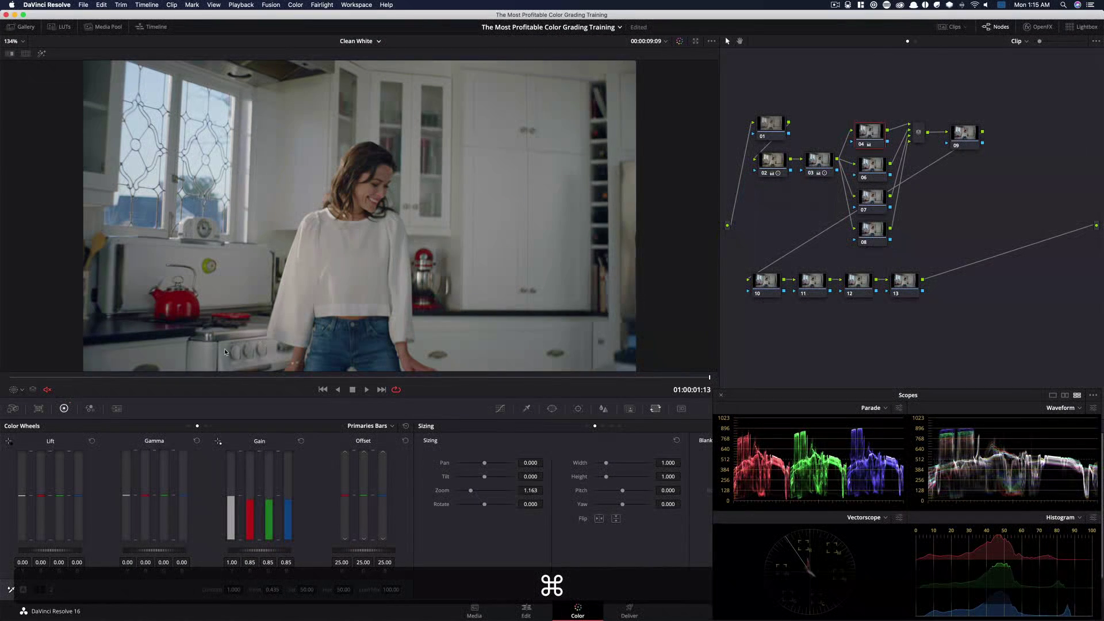
{"action": "key", "text": "super+d"}
{"action": "key", "text": "super+d"}
{"action": "key", "text": "super+d"}
{"action": "key", "text": "super+d"}
{"action": "key", "text": "super+d"}
{"action": "key", "text": "super+d"}
{"action": "key", "text": "super+d"}
{"action": "key", "text": "super+d"}
{"action": "key", "text": "super+d"}
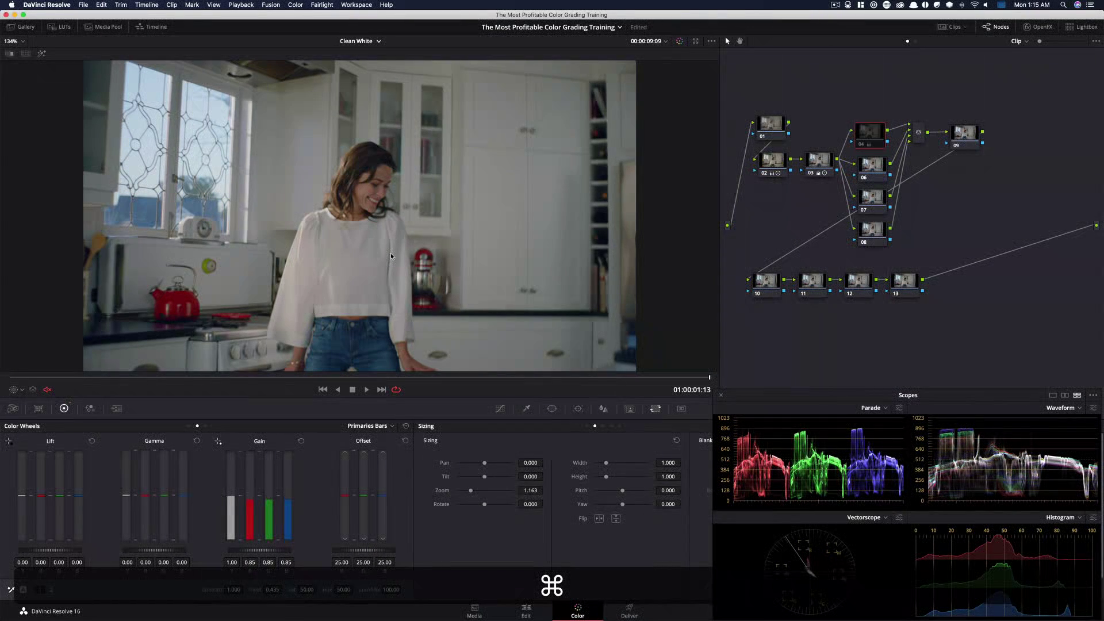
{"action": "key", "text": "super+d"}
{"action": "key", "text": "super+d"}
{"action": "key", "text": "super+d"}
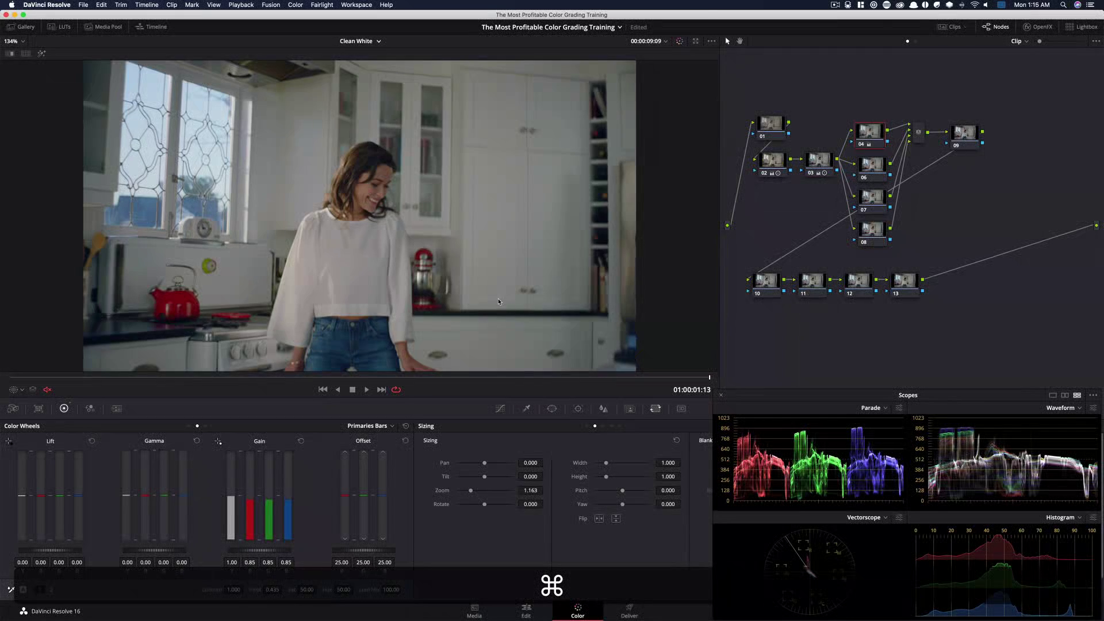
{"action": "key", "text": "super+d"}
{"action": "key", "text": "super+d"}
{"action": "key", "text": "super+d"}
{"action": "key", "text": "super+d"}
{"action": "key", "text": "super+d"}
{"action": "key", "text": "super+d"}
{"action": "key", "text": "super+d"}
{"action": "key", "text": "super+d"}
{"action": "key", "text": "super+d"}
{"action": "key", "text": "super+d"}
{"action": "key", "text": "super+d"}
{"action": "key", "text": "super+d"}
{"action": "key", "text": "super+d"}
{"action": "key", "text": "super+d"}
{"action": "key", "text": "super+d"}
{"action": "key", "text": "super+d"}
{"action": "key", "text": "super+d"}
{"action": "key", "text": "super+d"}
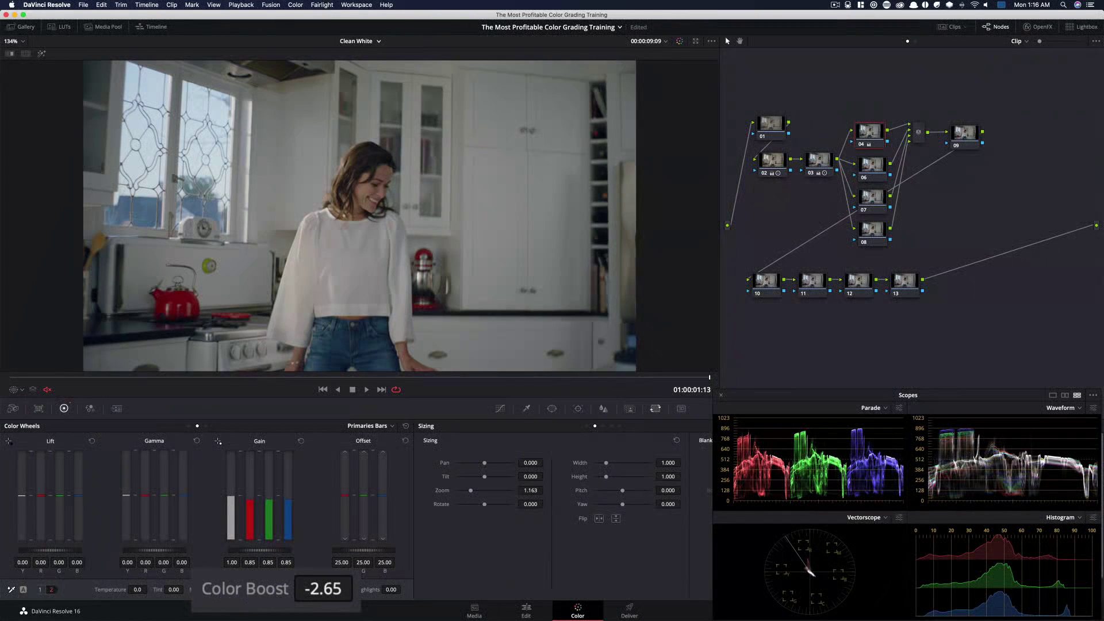
Set the fourth node's Color Boost to -10.12 and toggle its bypass to compare
{"action": "left_click_drag", "start_coordinate": [287, 609], "coordinate": [252, 587]}
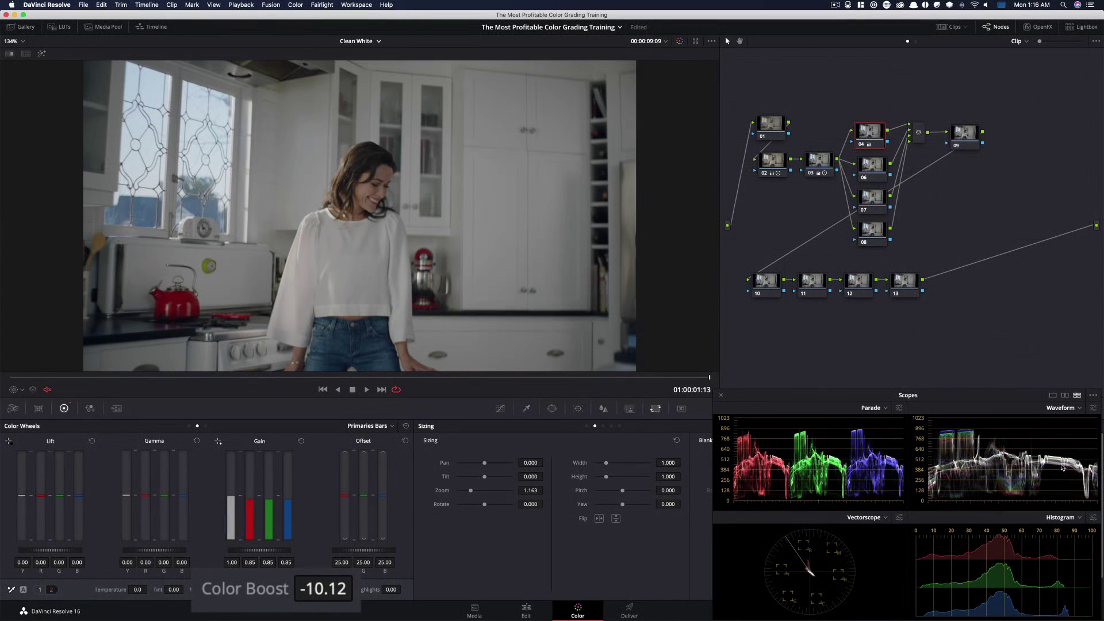
{"action": "key", "text": "super+d"}
{"action": "key", "text": "super+d"}
{"action": "key", "text": "super+d"}
{"action": "key", "text": "super+d"}
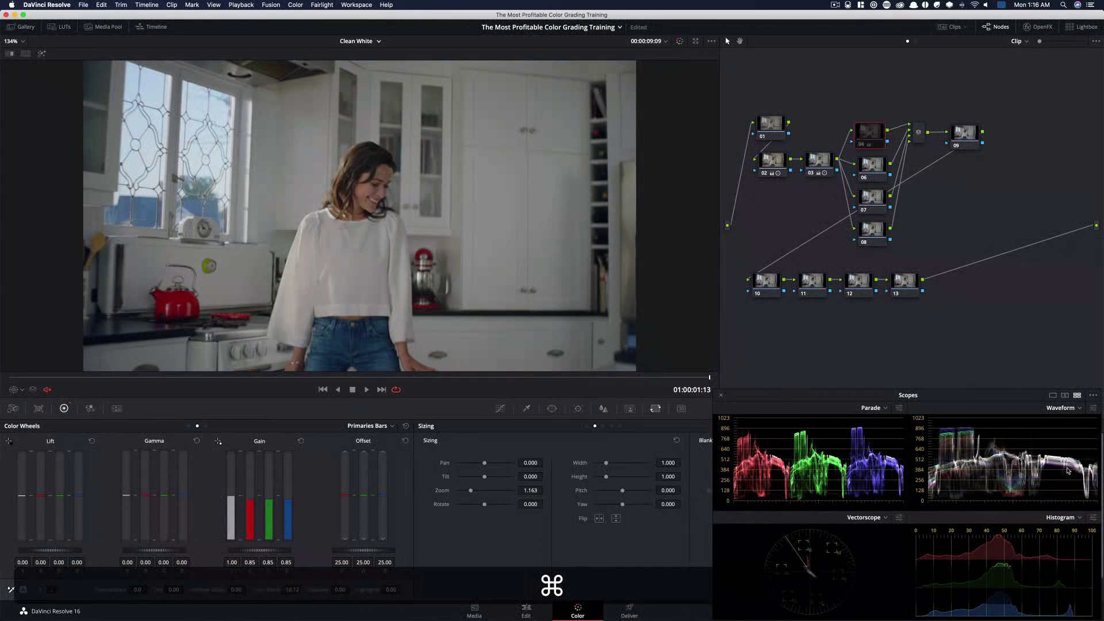
{"action": "key", "text": "super+d"}
{"action": "key", "text": "super+d"}
{"action": "key", "text": "super+d"}
{"action": "key", "text": "super+d"}
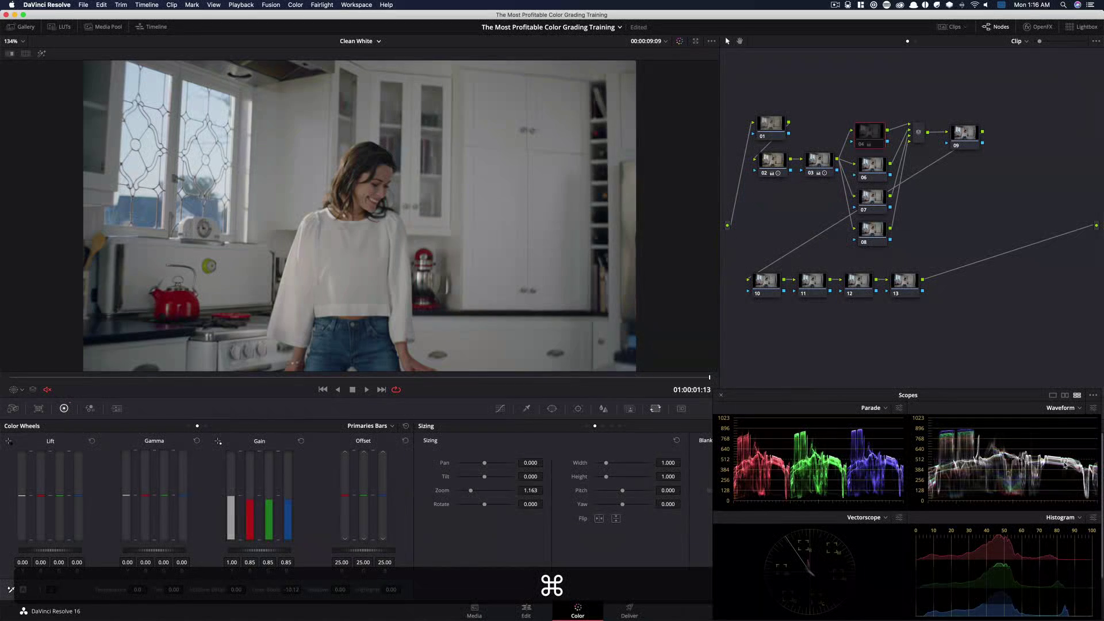
{"action": "key", "text": "super+d"}
{"action": "key", "text": "super+d"}
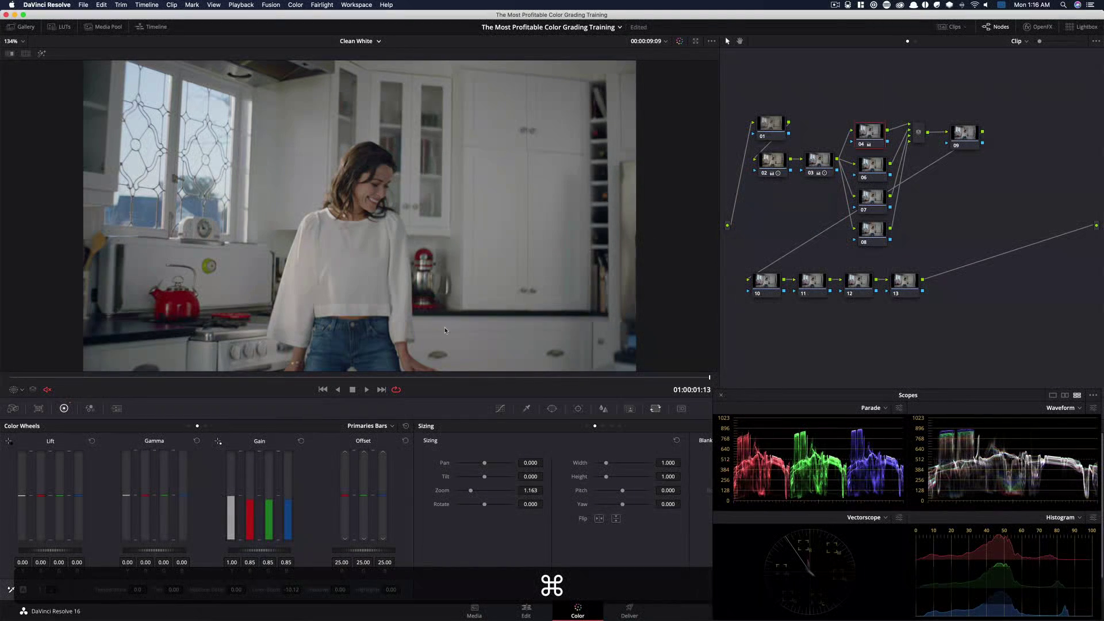
{"action": "key", "text": "super+d"}
{"action": "key", "text": "super+d"}
{"action": "key", "text": "super+d"}
{"action": "key", "text": "super+d"}
{"action": "key", "text": "super+d"}
{"action": "key", "text": "super+d"}
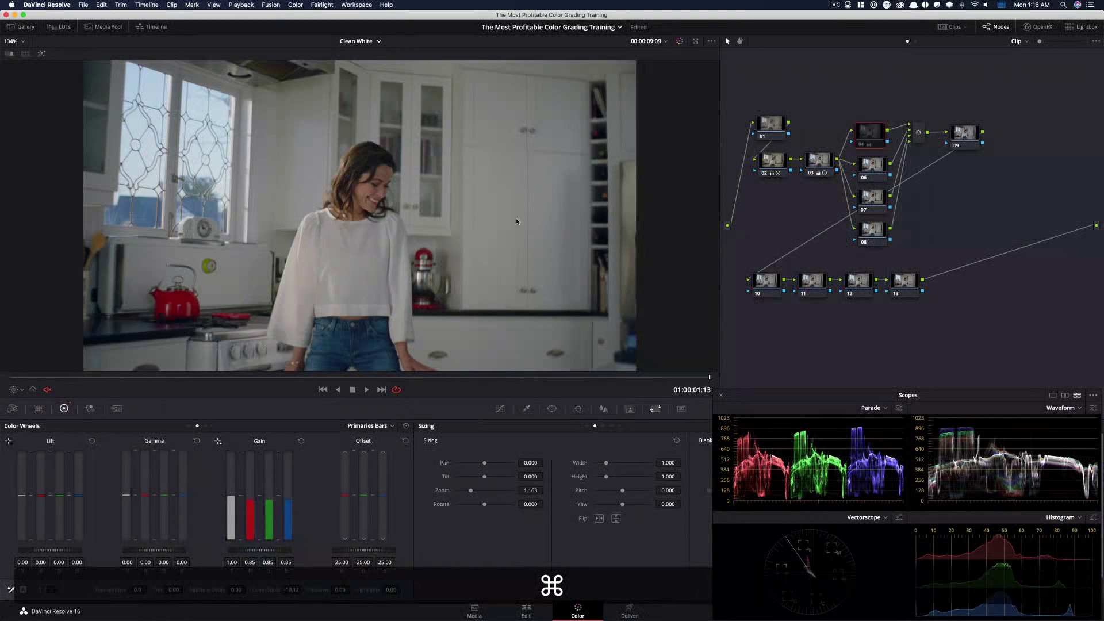
{"action": "key", "text": "super+d"}
{"action": "key", "text": "super+d"}
{"action": "key", "text": "super+d"}
{"action": "key", "text": "super+d"}
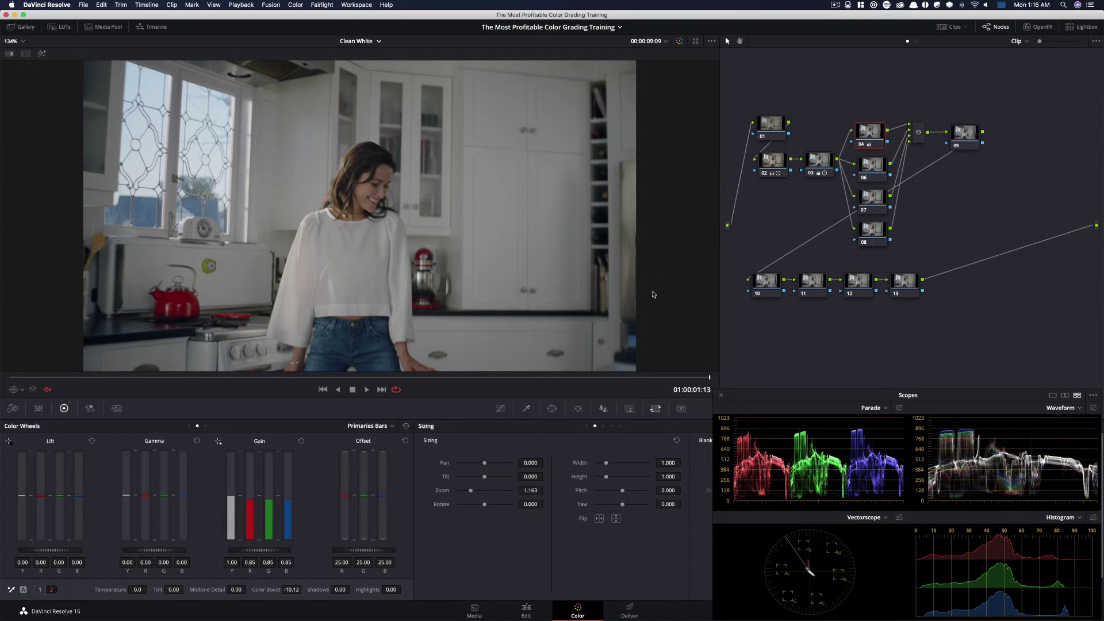
Select the sixth node and display its Primaries Wheels
{"action": "left_click", "coordinate": [878, 174]}
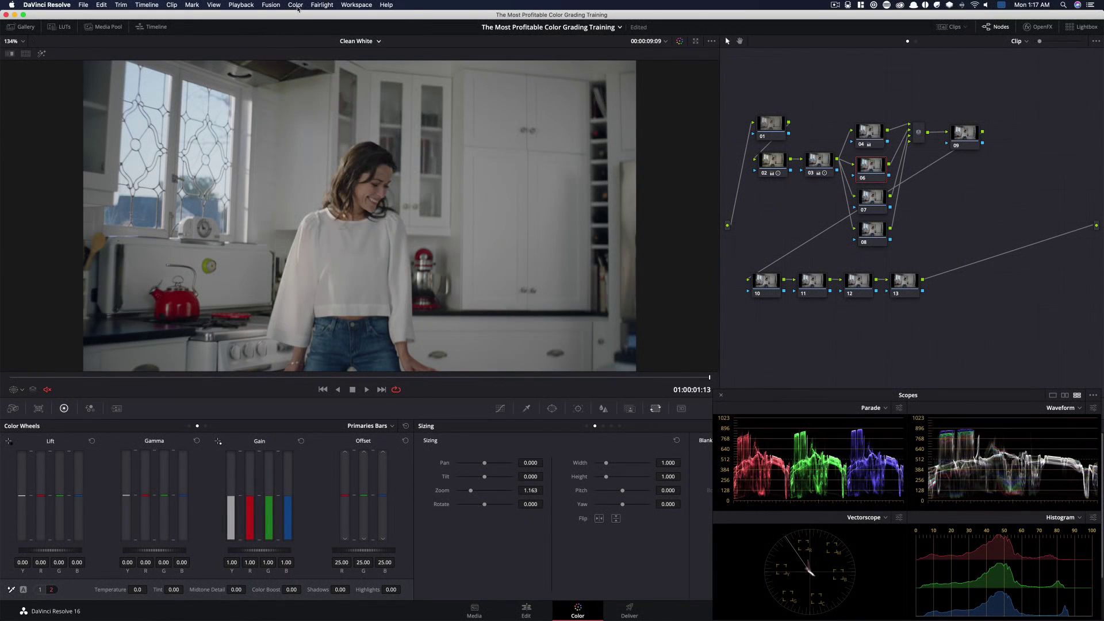
{"action": "left_click", "coordinate": [295, 5]}
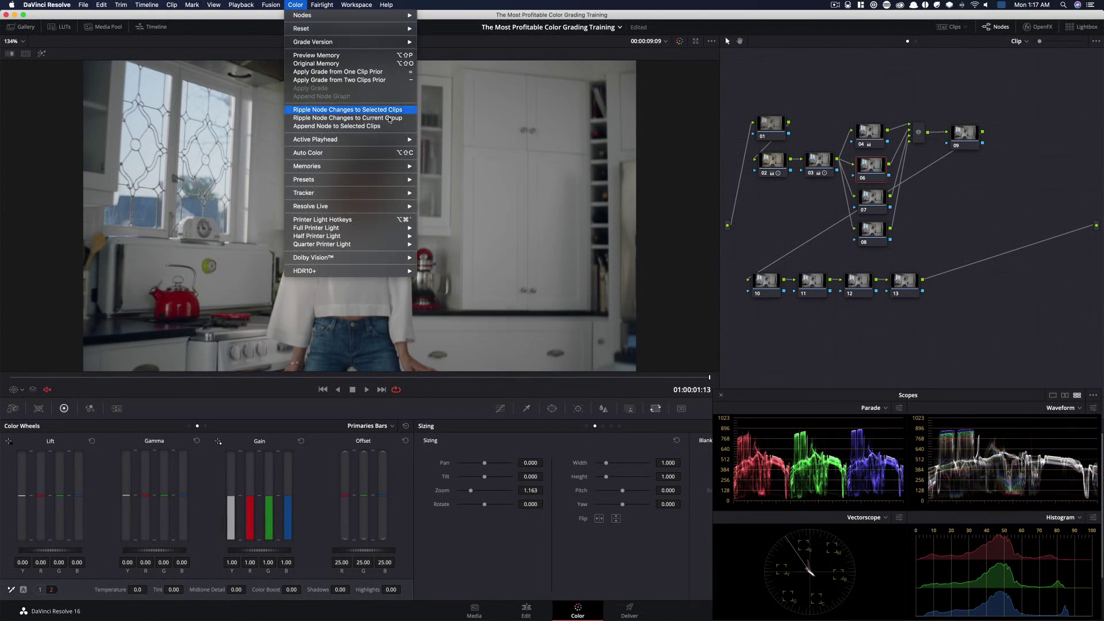
{"action": "mouse_move", "coordinate": [352, 179]}
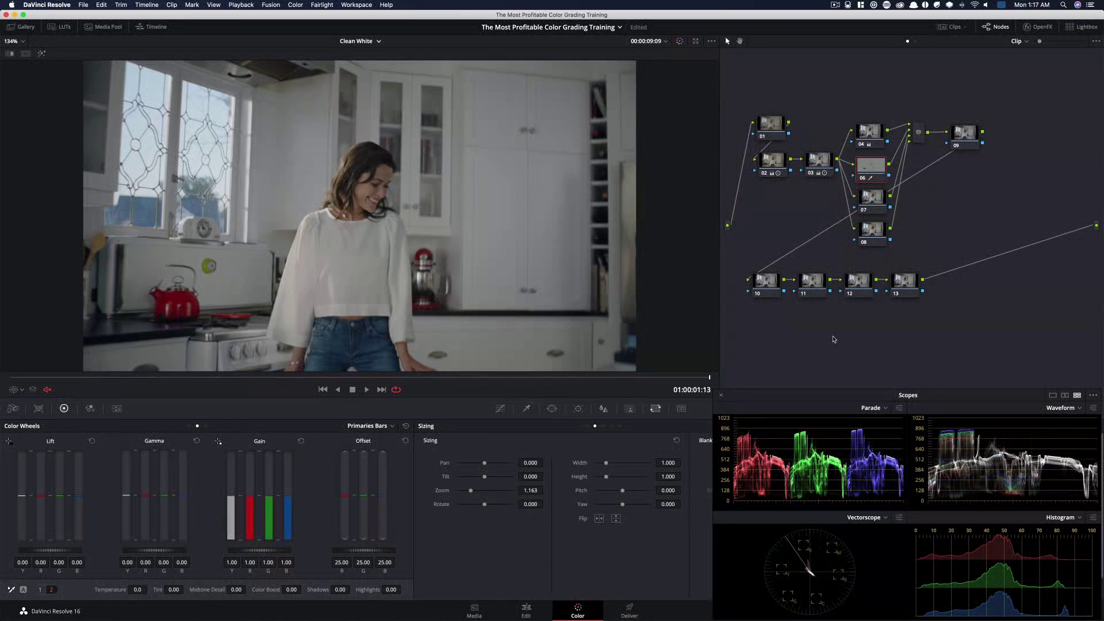
{"action": "left_click", "coordinate": [190, 426]}
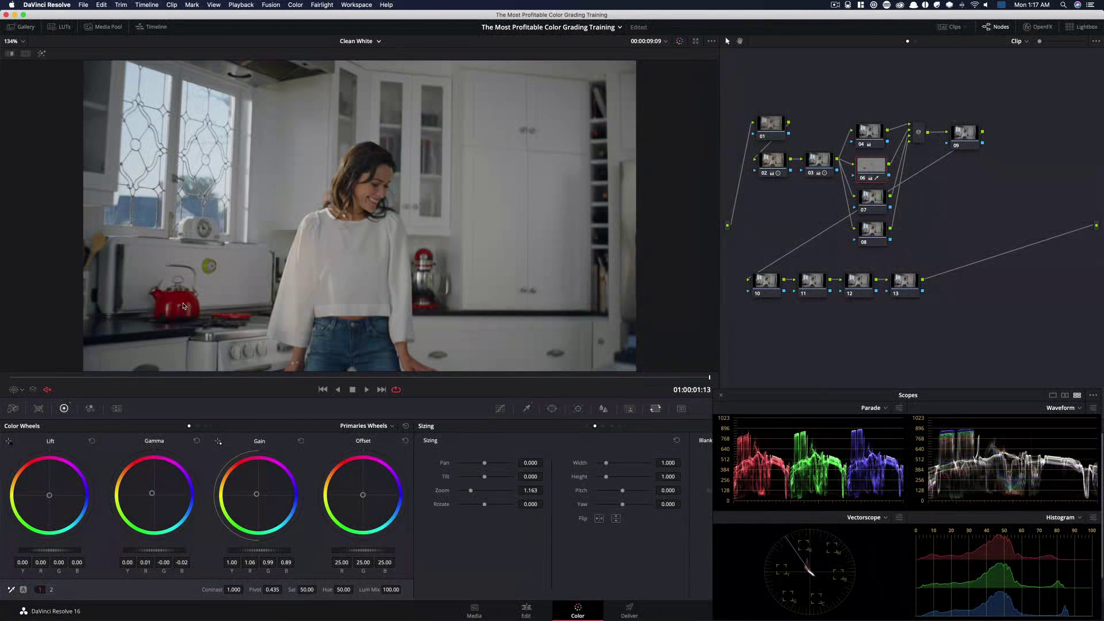
Select the fourth and sixth nodes together and toggle their bypass to compare
{"action": "key", "text": "super"}
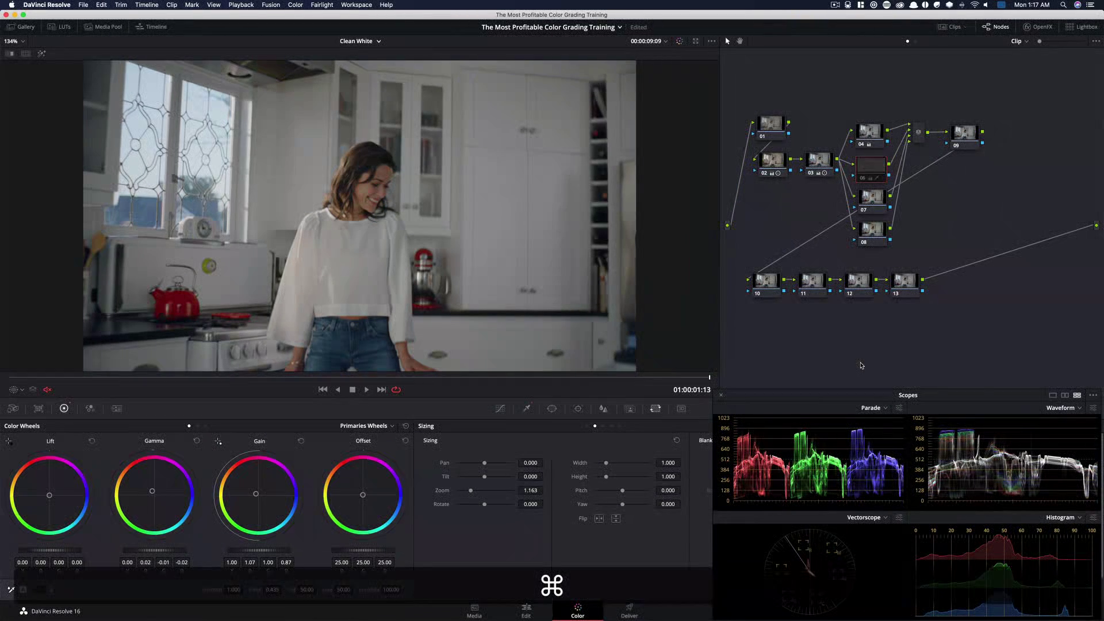
{"action": "left_click_drag", "start_coordinate": [847, 108], "coordinate": [878, 173]}
{"action": "key", "text": "super+d"}
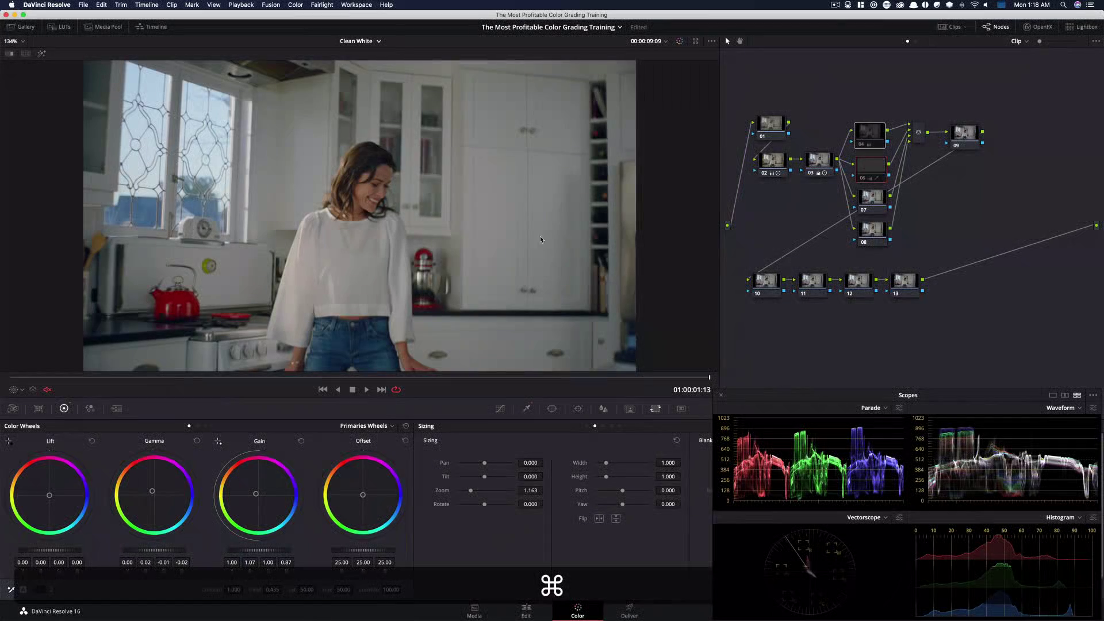
{"action": "key", "text": "super+d"}
{"action": "key", "text": "super+d"}
Compare a zoomed-in view of the frame with the fourth and sixth nodes bypassed and enabled
{"action": "scroll", "coordinate": [322, 184], "scroll_direction": "up", "scroll_amount": 4}
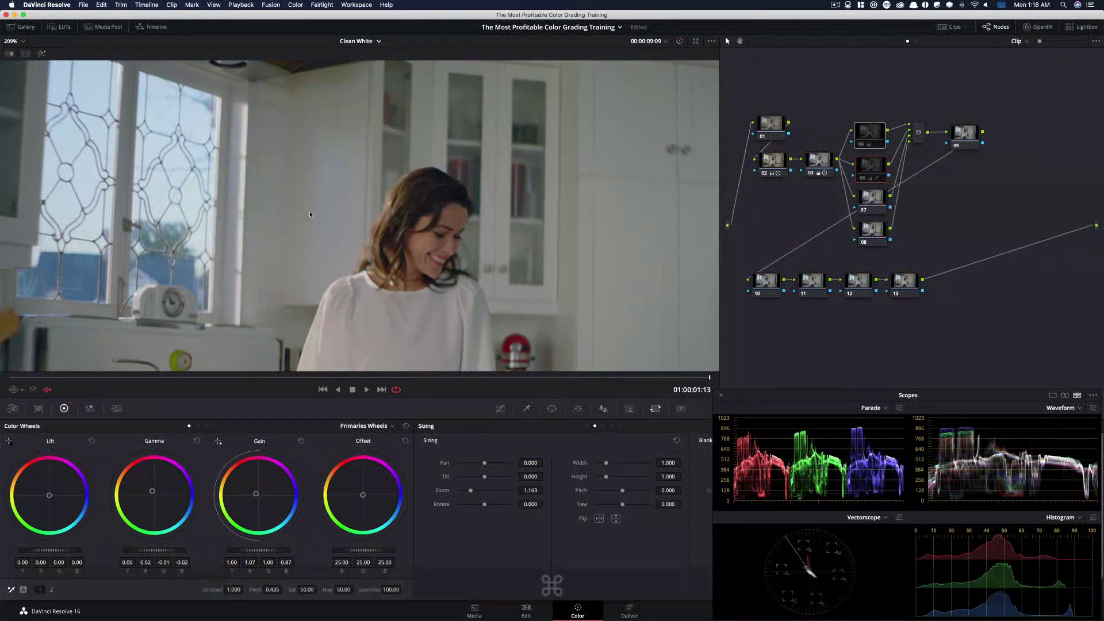
{"action": "key", "text": "super+d"}
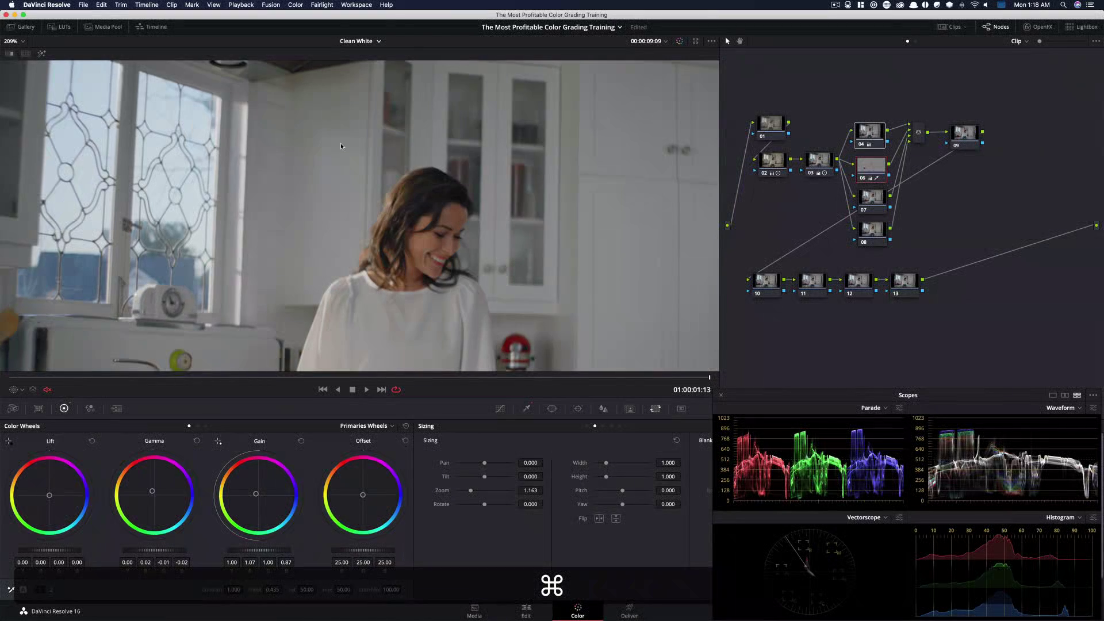
{"action": "key", "text": "super+d"}
{"action": "key", "text": "super+d"}
{"action": "left_click_drag", "start_coordinate": [486, 247], "coordinate": [457, 177]}
{"action": "key", "text": "super+d"}
{"action": "key", "text": "super+d"}
{"action": "left_click_drag", "start_coordinate": [471, 225], "coordinate": [446, 194]}
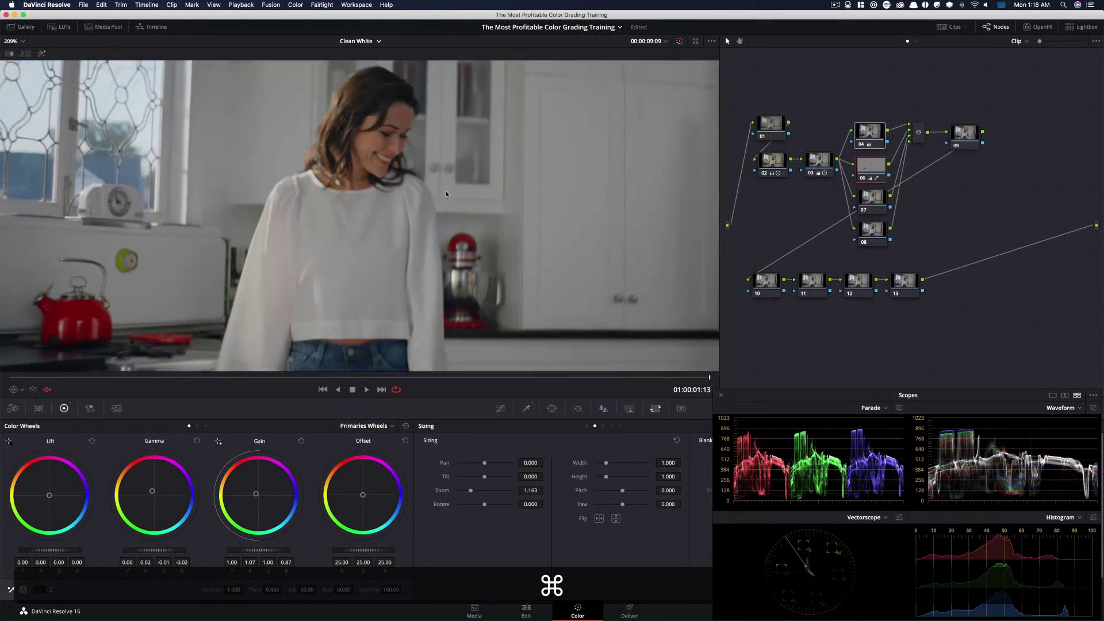
{"action": "key", "text": "super+d"}
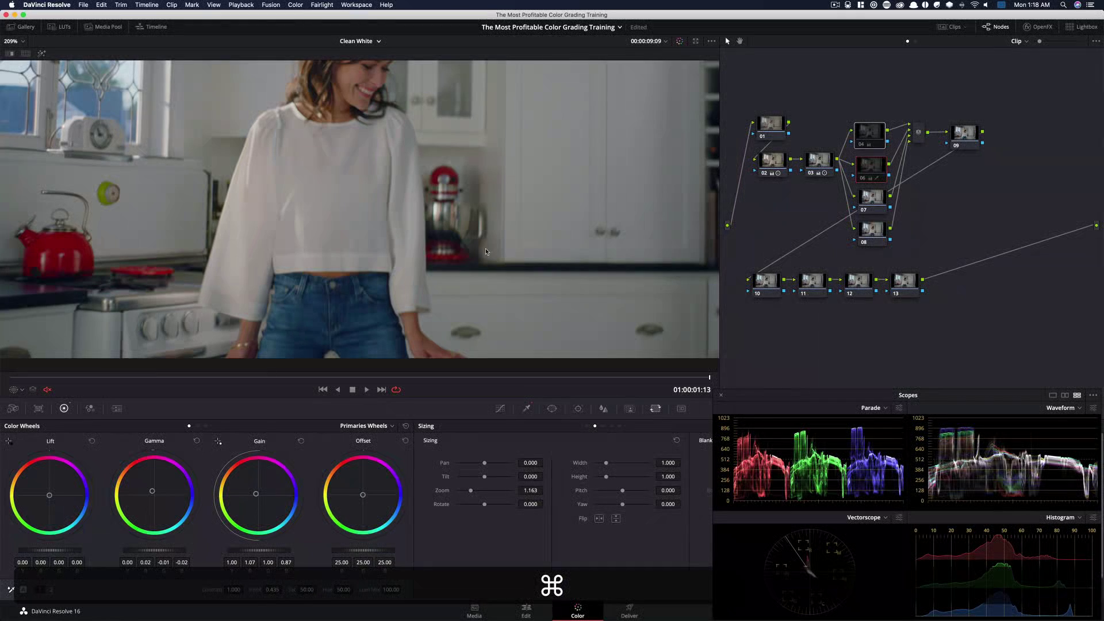
{"action": "key", "text": "super+d"}
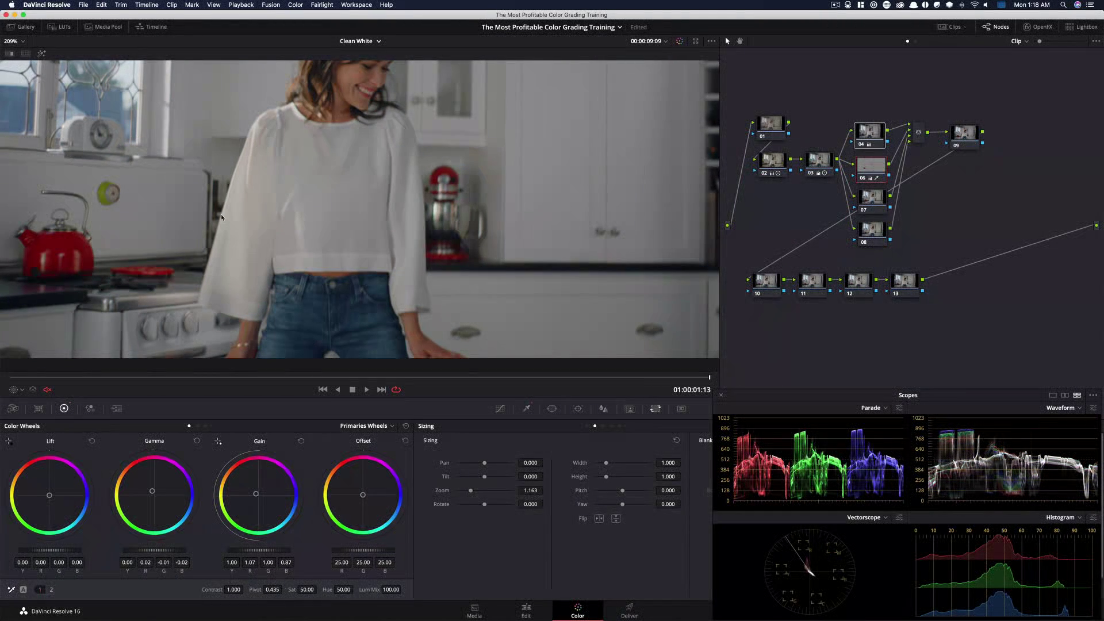
Pan the zoomed viewer, fit the frame back to the viewer and toggle the fourth and sixth nodes' bypass again
{"action": "left_click_drag", "start_coordinate": [316, 285], "coordinate": [520, 250]}
{"action": "key", "text": "super+d"}
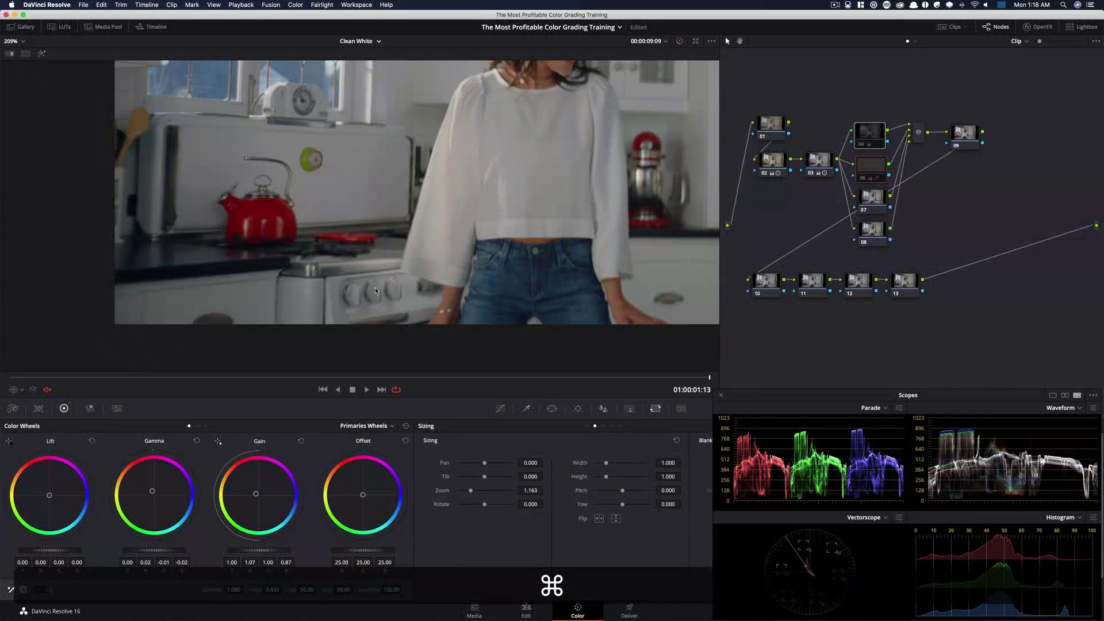
{"action": "key", "text": "super+d"}
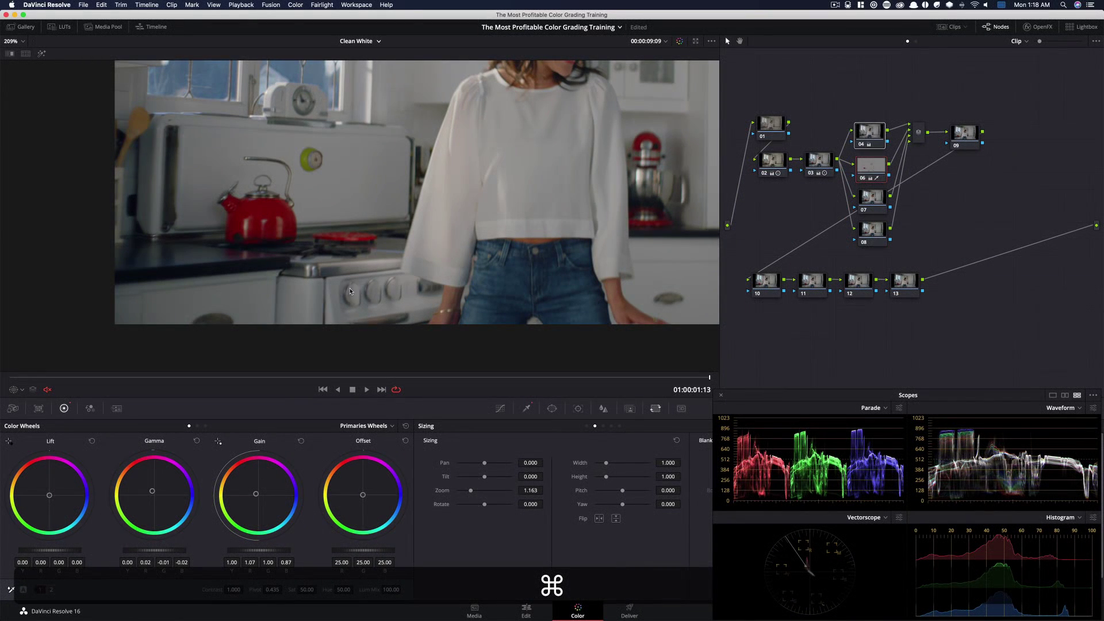
{"action": "key", "text": "shift+z"}
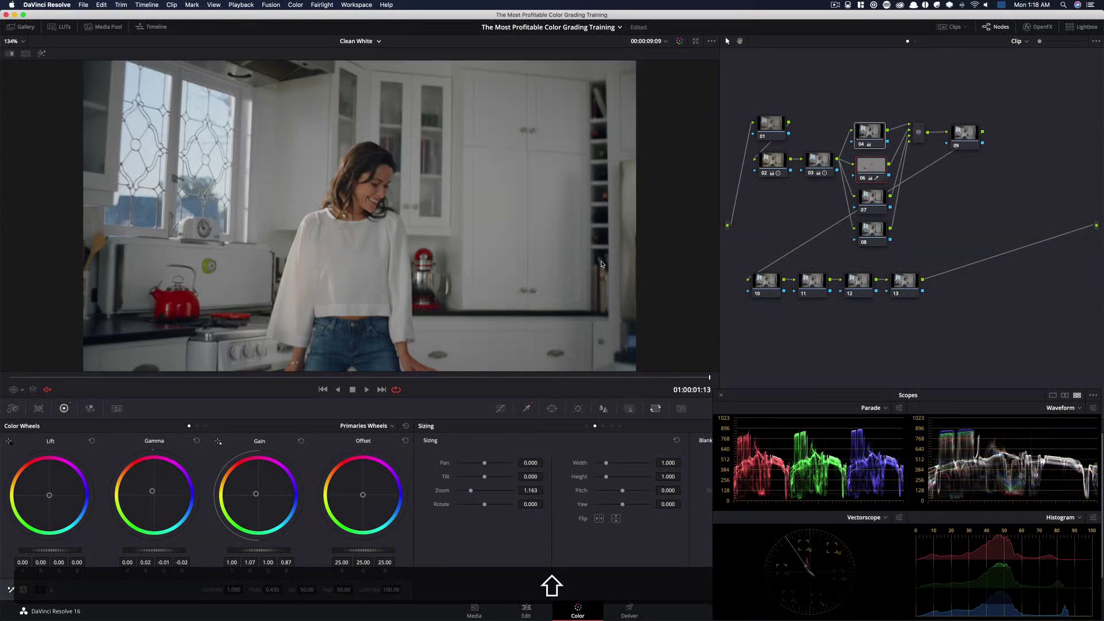
{"action": "key", "text": "super+d"}
{"action": "key", "text": "super+d"}
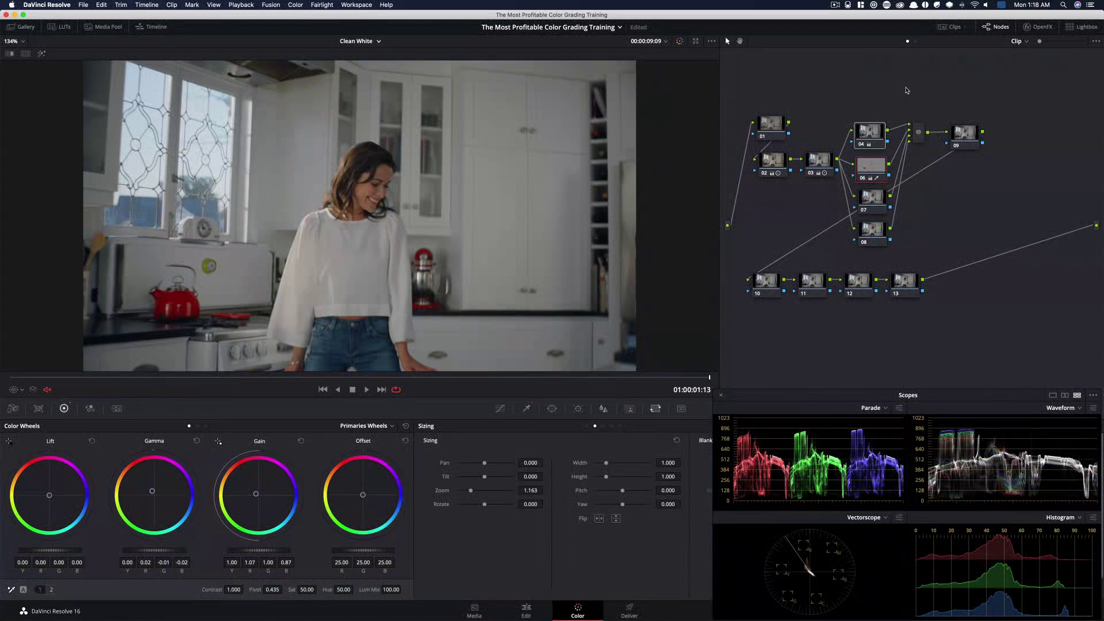
Select the seventh node, apply the Six Vector - Blue color preset and toggle the whole grade's bypass to compare
{"action": "left_click", "coordinate": [871, 202]}
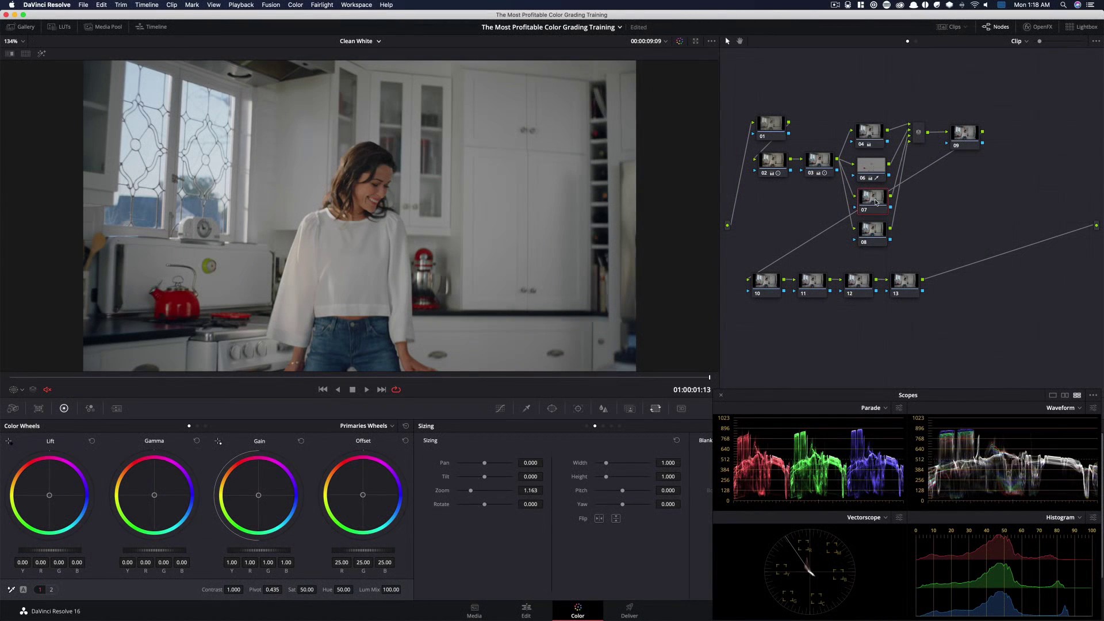
{"action": "left_click_drag", "start_coordinate": [876, 202], "coordinate": [874, 203]}
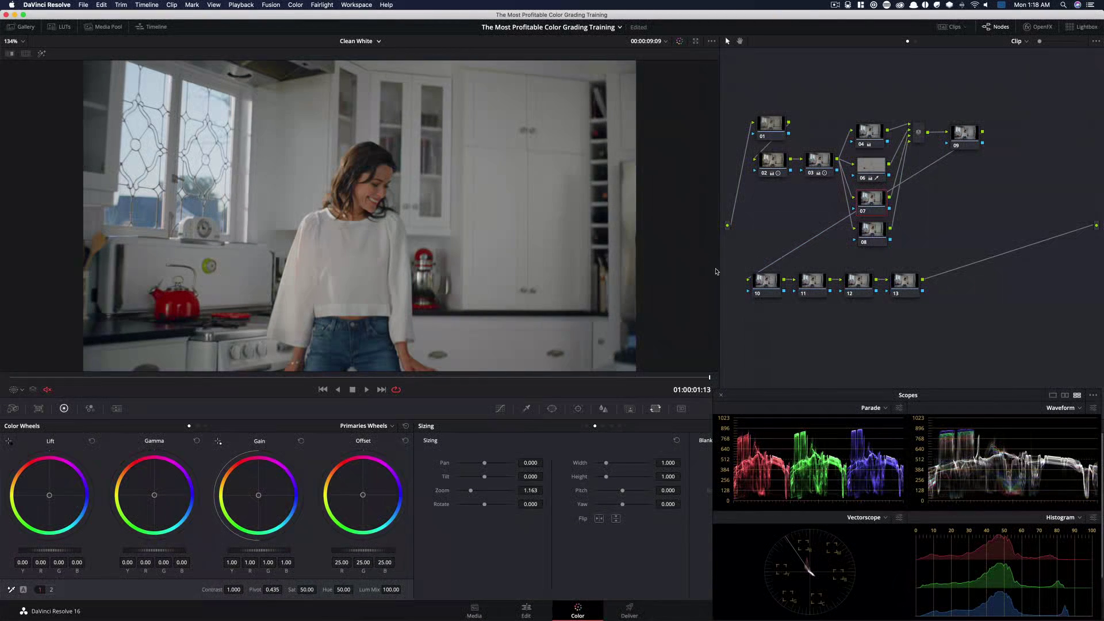
{"action": "left_click", "coordinate": [295, 5]}
{"action": "mouse_move", "coordinate": [402, 180]}
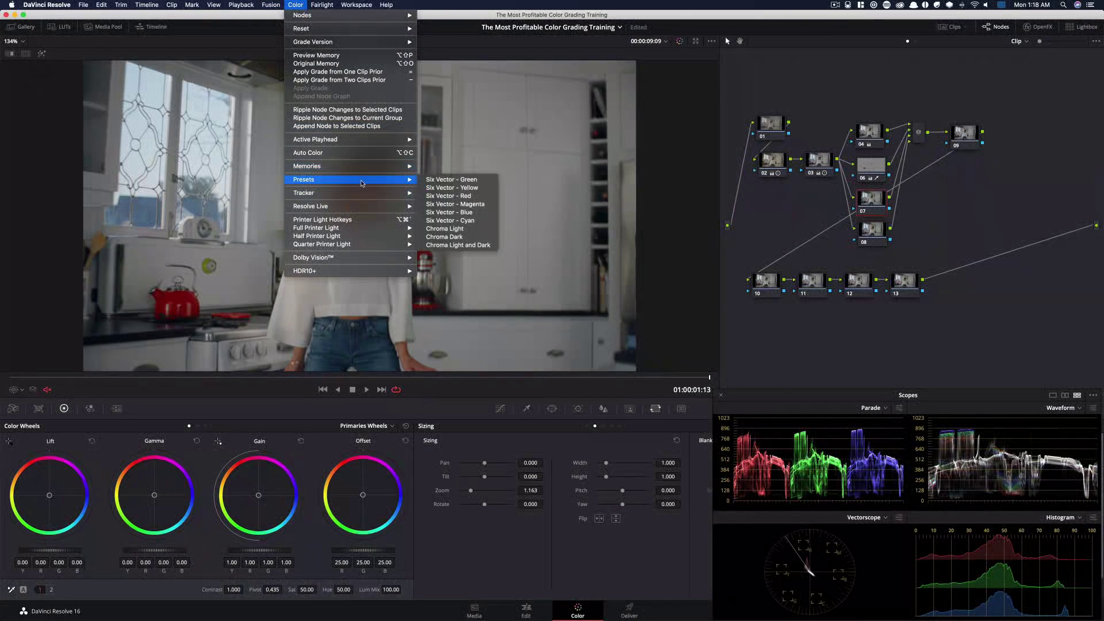
{"action": "left_click", "coordinate": [480, 215]}
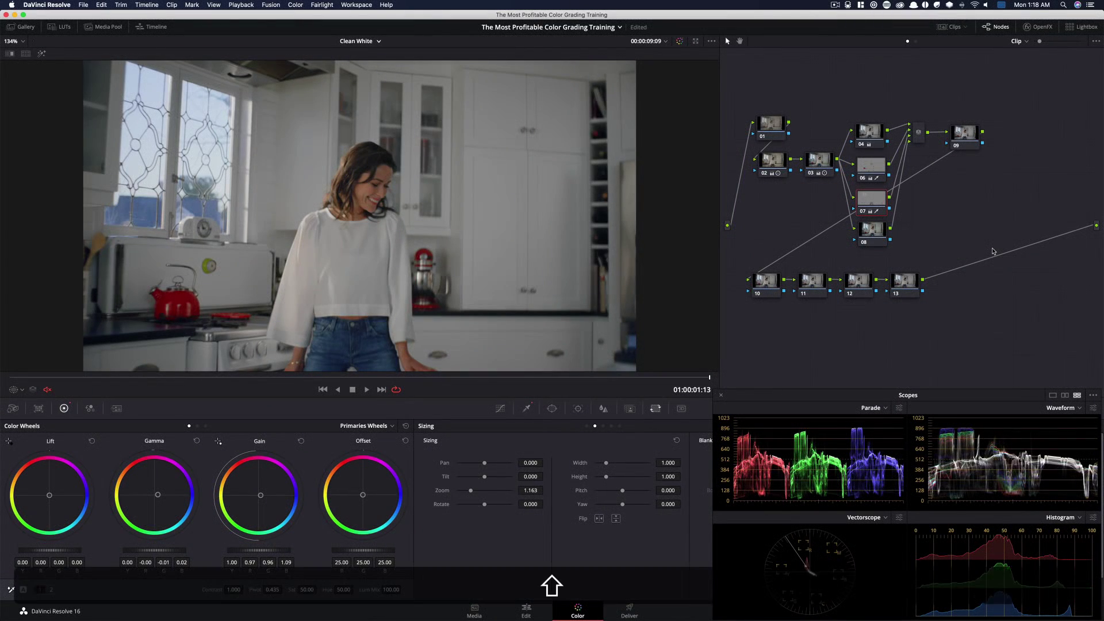
{"action": "key", "text": "shift+d"}
{"action": "key", "text": "shift+d"}
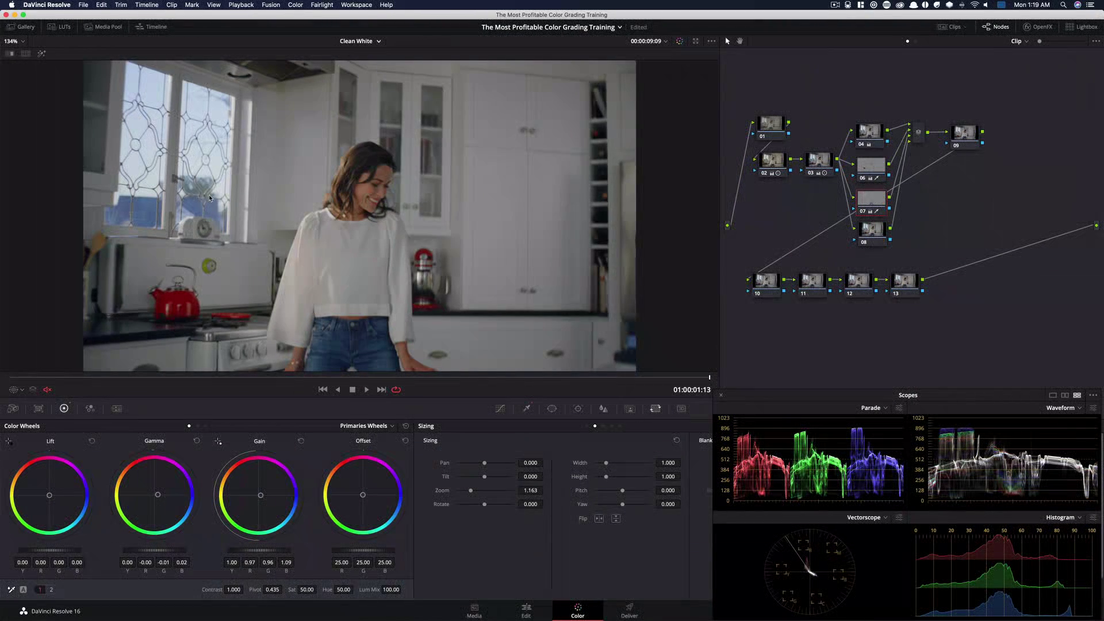
Add a Gradient window to the seventh node and rotate and position it across the kitchen window on the left
{"action": "key", "text": "super+minus"}
{"action": "key", "text": "super+minus"}
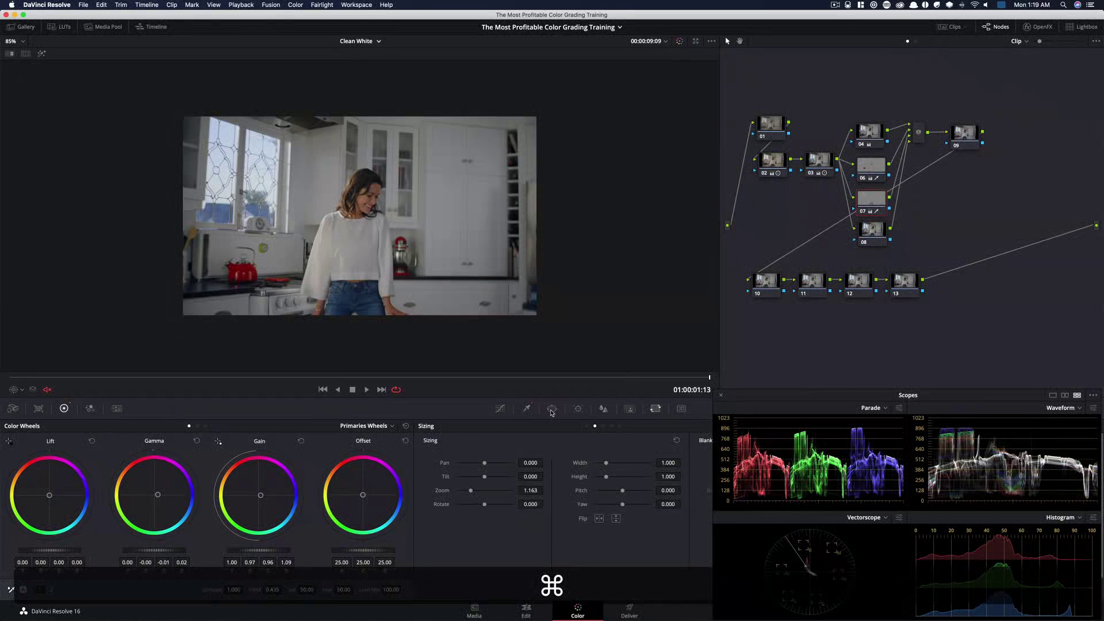
{"action": "left_click", "coordinate": [552, 410]}
{"action": "left_click", "coordinate": [440, 562]}
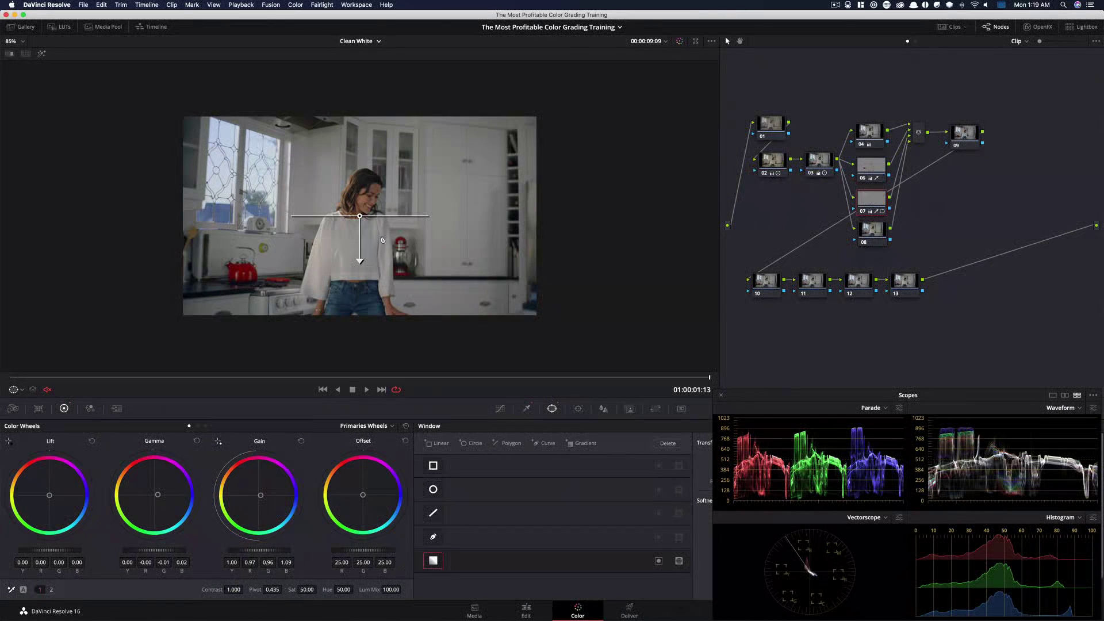
{"action": "key", "text": "shift+h"}
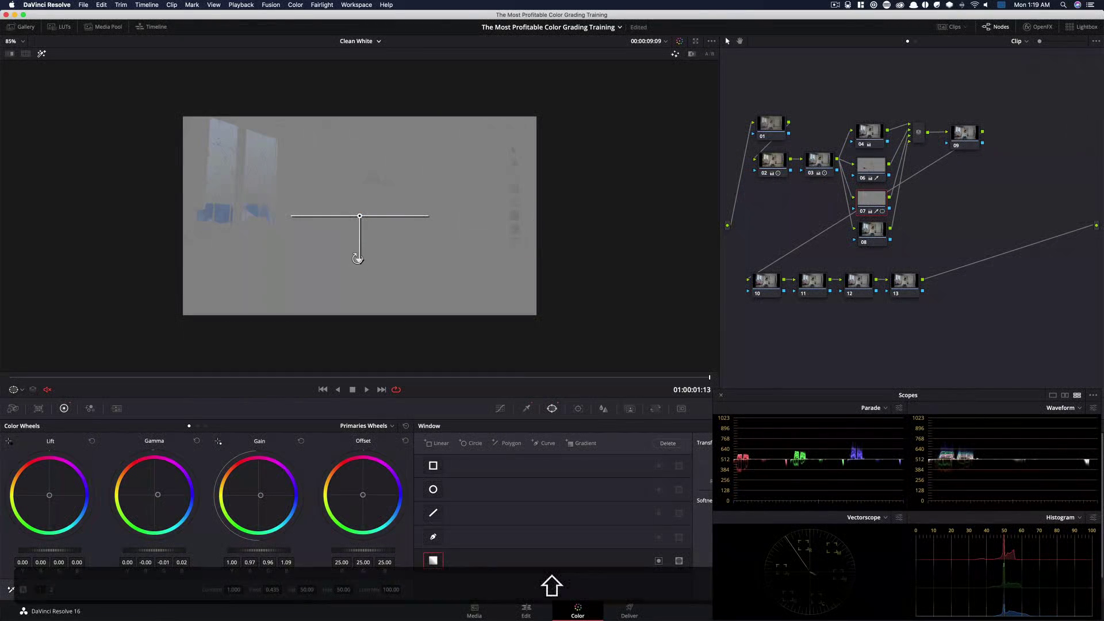
{"action": "left_click_drag", "start_coordinate": [371, 268], "coordinate": [283, 199]}
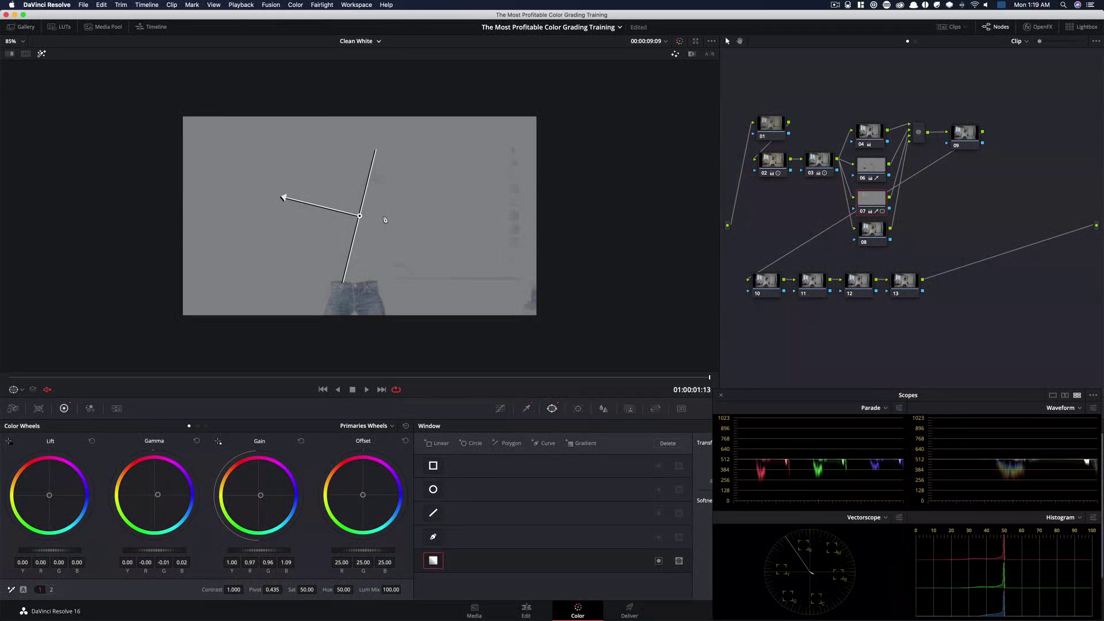
{"action": "left_click_drag", "start_coordinate": [359, 216], "coordinate": [314, 219]}
{"action": "left_click_drag", "start_coordinate": [241, 200], "coordinate": [272, 212]}
{"action": "left_click_drag", "start_coordinate": [51, 379], "coordinate": [800, 382]}
{"action": "key", "text": "shift+h"}
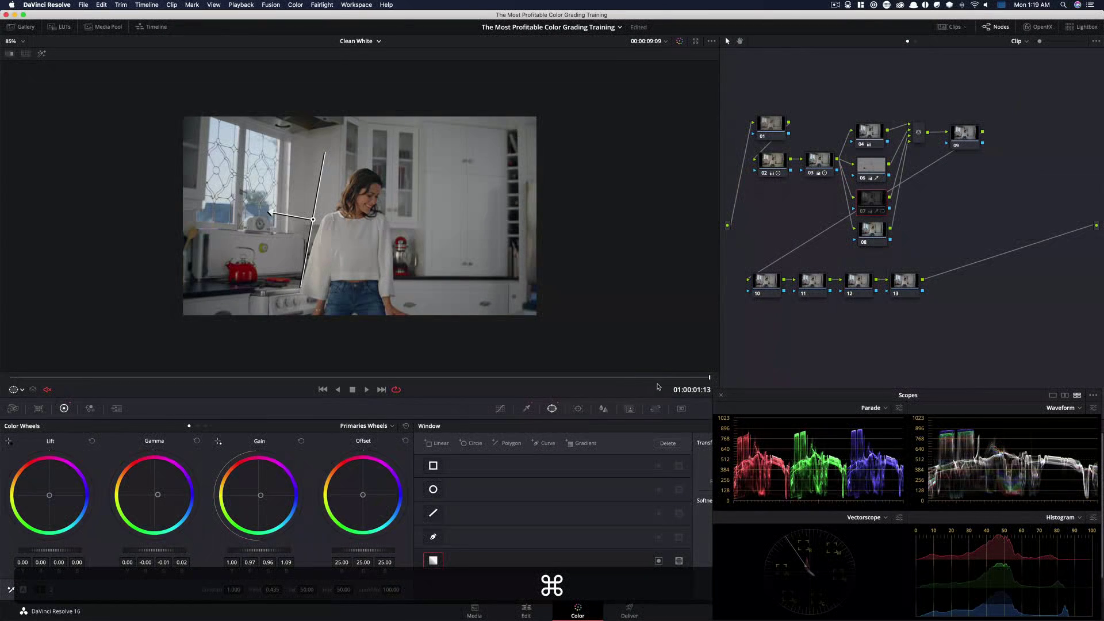
Scrub through the clip and toggle the seventh node's and the whole grade's bypass to compare the gradient effect
{"action": "left_click_drag", "start_coordinate": [612, 382], "coordinate": [251, 390]}
{"action": "key", "text": "super+d"}
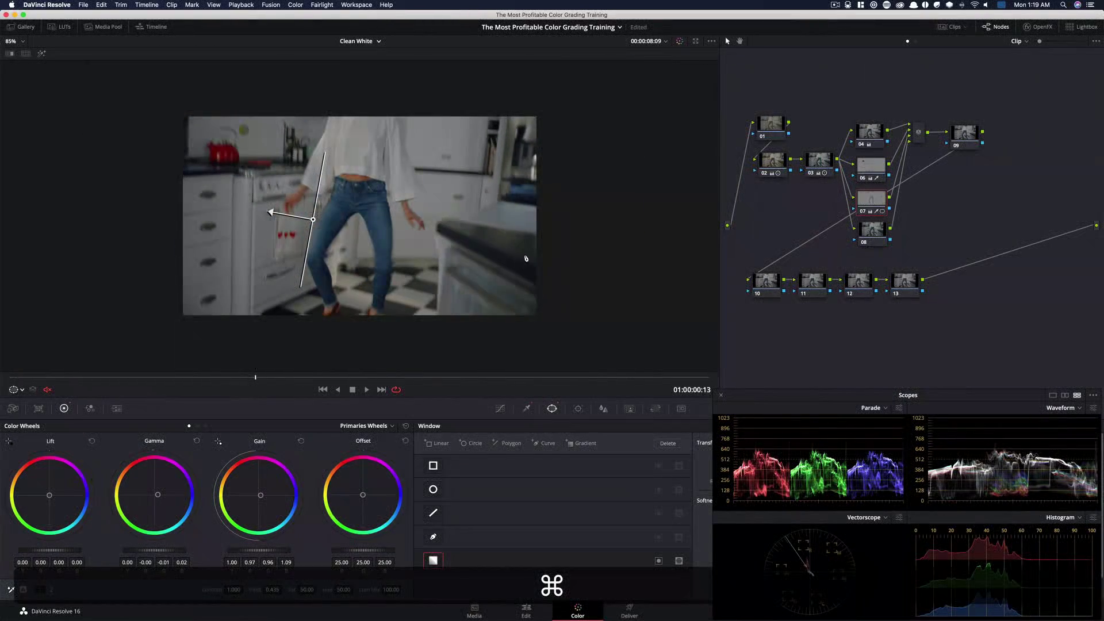
{"action": "left_click_drag", "start_coordinate": [403, 382], "coordinate": [654, 389]}
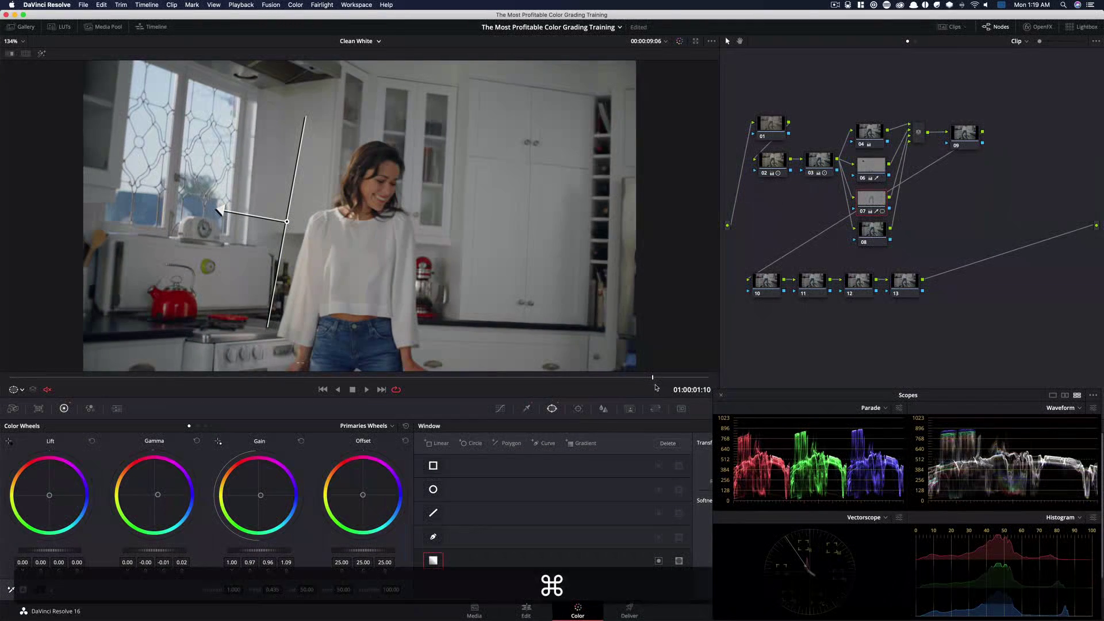
{"action": "key", "text": "super+d"}
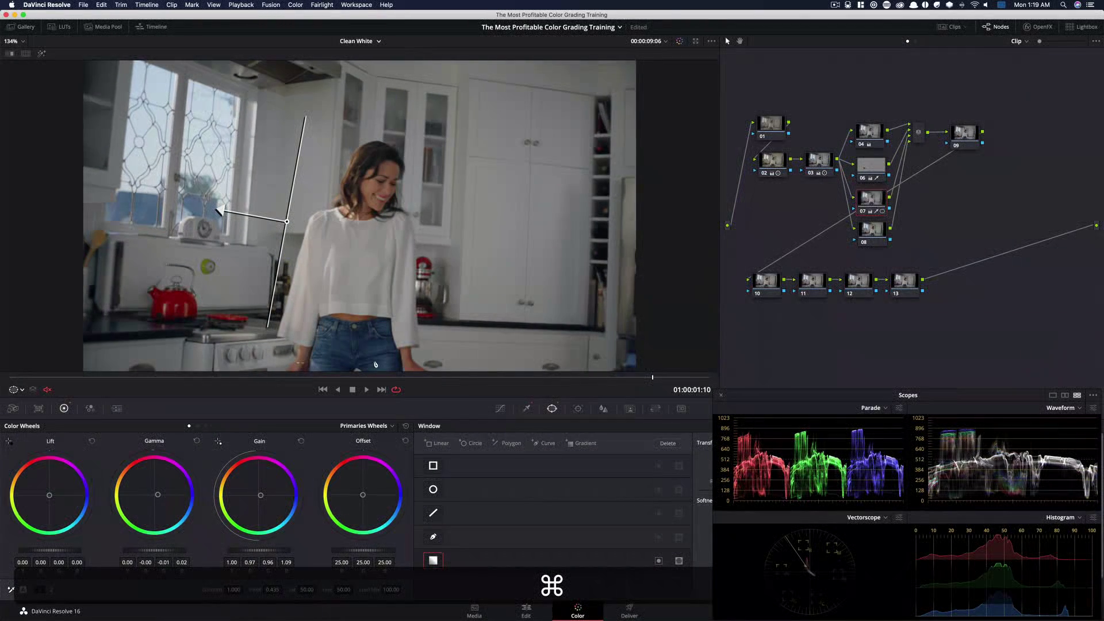
{"action": "key", "text": "shift+d"}
{"action": "key", "text": "shift+d"}
{"action": "key", "text": "super+d"}
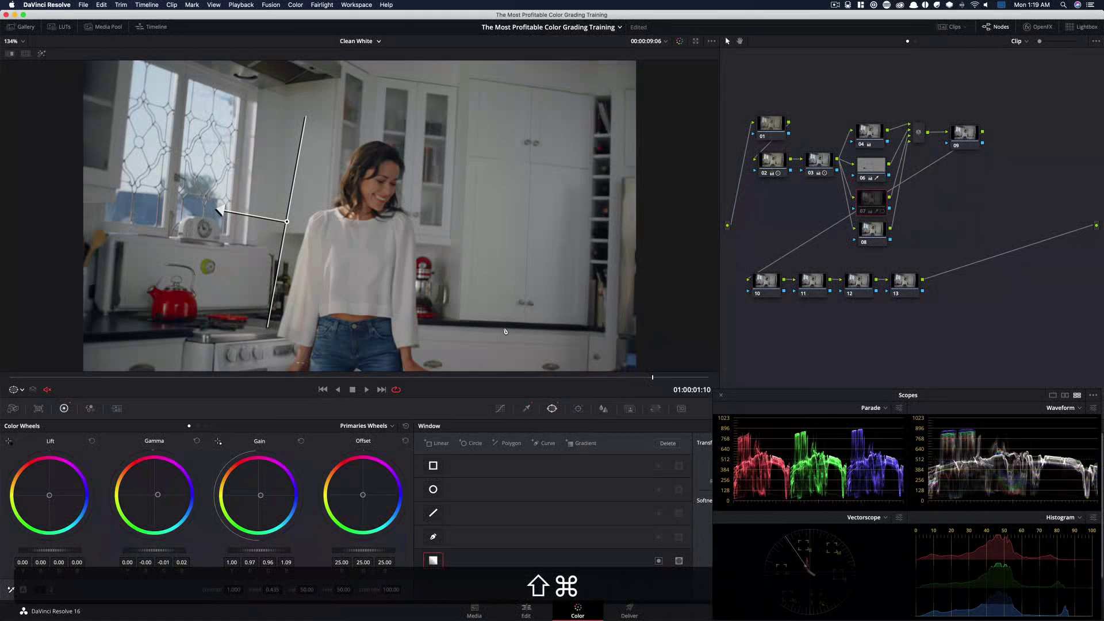
{"action": "key", "text": "super+d"}
{"action": "left_click_drag", "start_coordinate": [689, 386], "coordinate": [797, 380]}
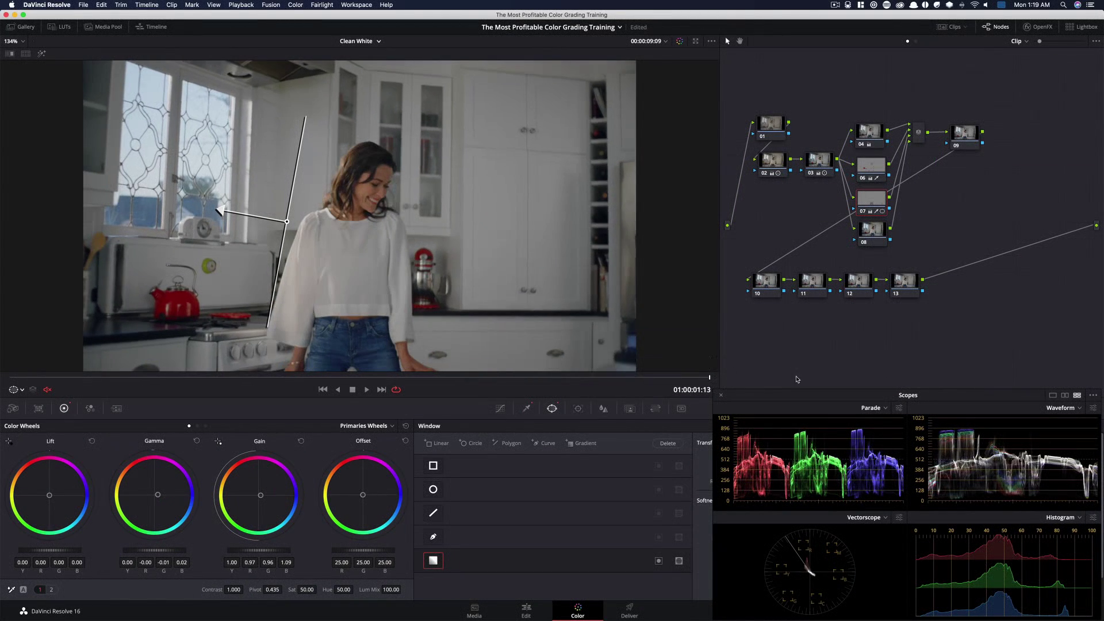
Select the eighth node and qualify its highlights by luminance with Low at 64.5 and L. Soft at 8.9
{"action": "left_click", "coordinate": [866, 233]}
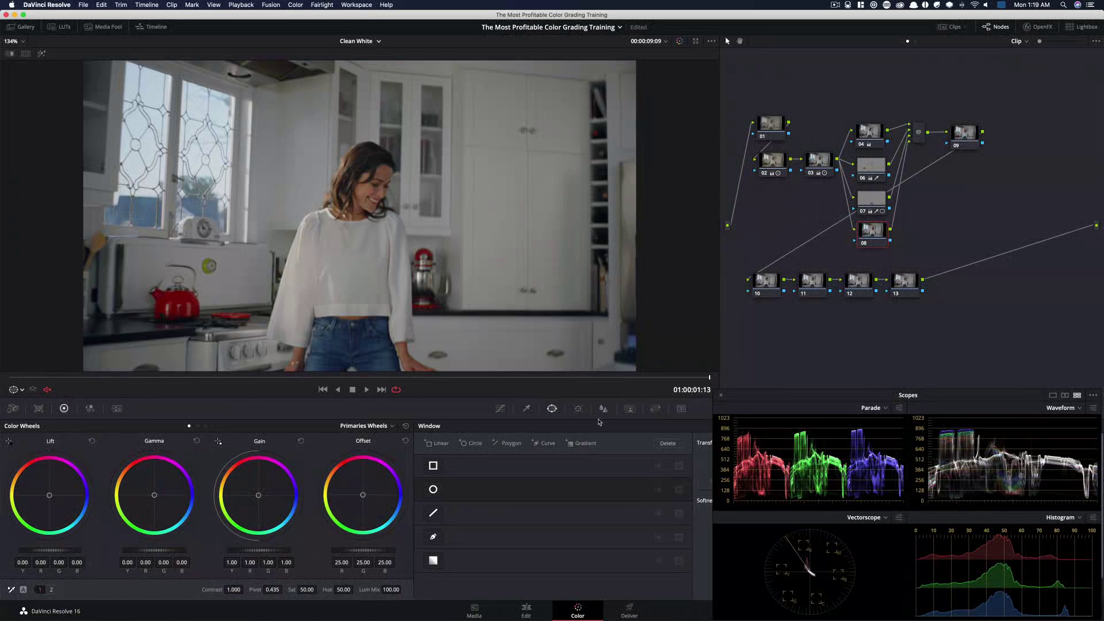
{"action": "left_click", "coordinate": [526, 408]}
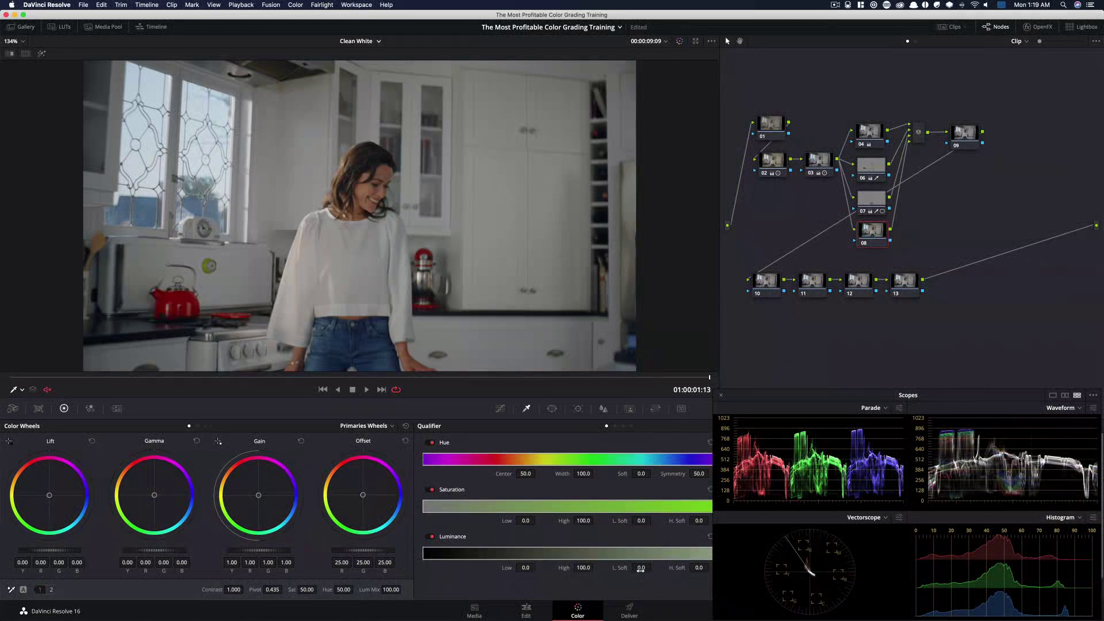
{"action": "left_click_drag", "start_coordinate": [641, 570], "coordinate": [653, 568]}
{"action": "left_click_drag", "start_coordinate": [654, 567], "coordinate": [682, 567]}
{"action": "left_click_drag", "start_coordinate": [915, 397], "coordinate": [905, 194]}
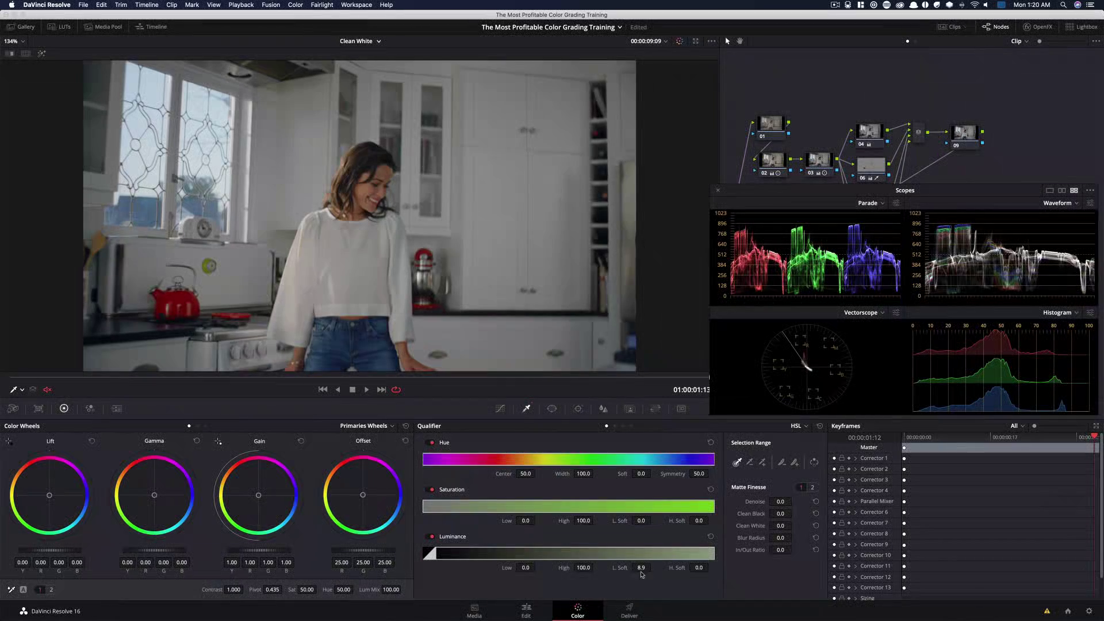
{"action": "left_click_drag", "start_coordinate": [533, 573], "coordinate": [538, 567]}
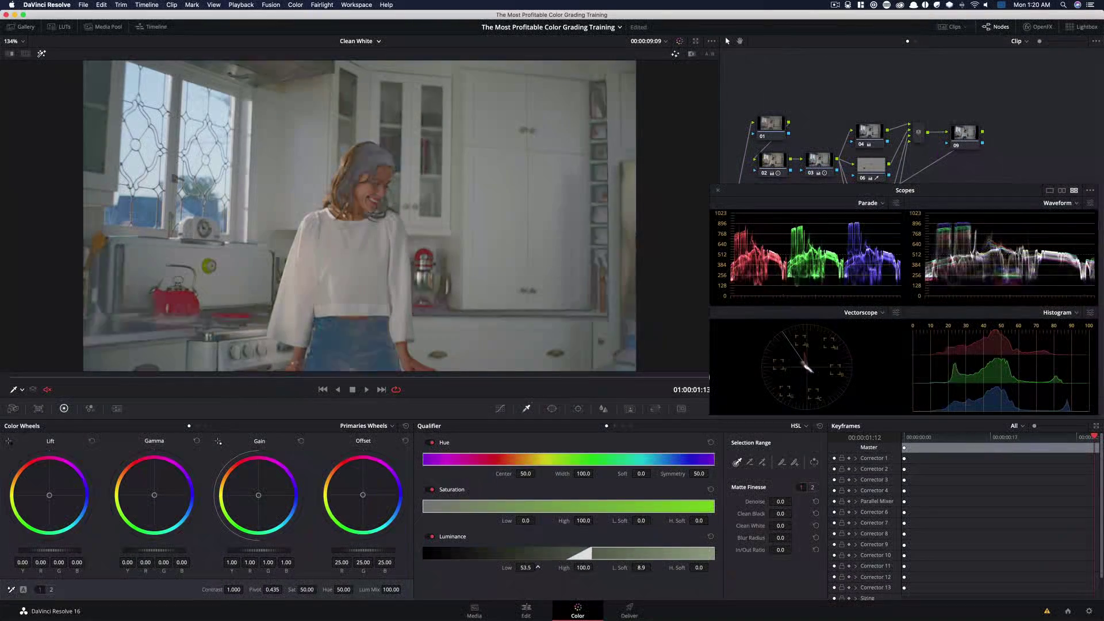
{"action": "mouse_move", "coordinate": [526, 568]}
{"action": "left_mouse_down"}
{"action": "mouse_move", "coordinate": [550, 568]}
{"action": "mouse_move", "coordinate": [494, 568]}
{"action": "mouse_move", "coordinate": [511, 568]}
{"action": "left_mouse_up"}
{"action": "key", "text": "shift+h"}
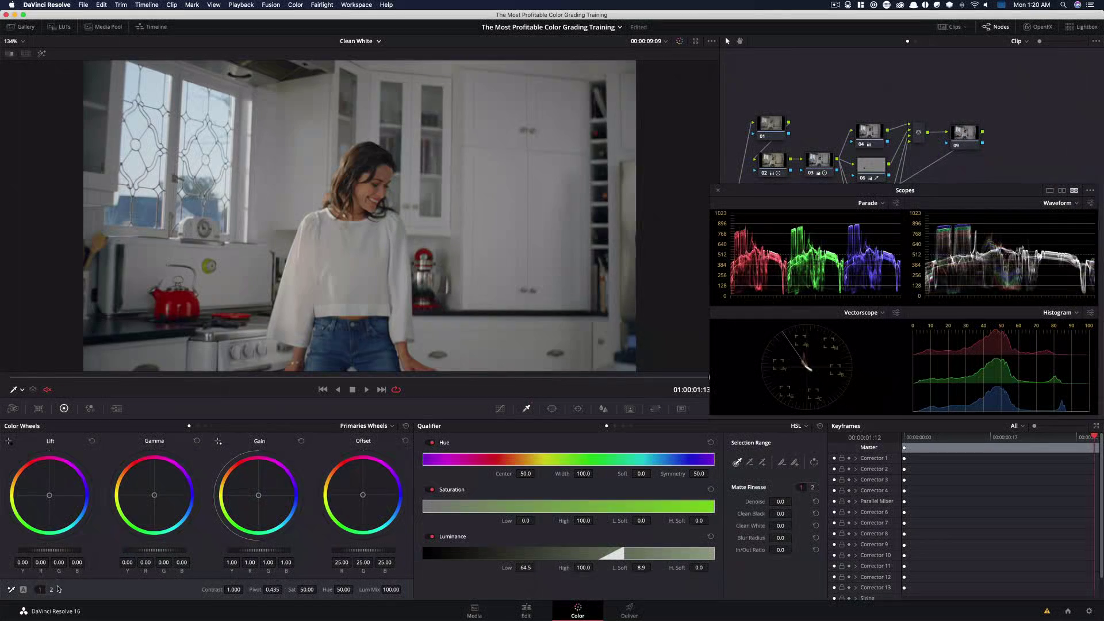
Set the eighth node's Highlights adjustment to -35
{"action": "left_click", "coordinate": [57, 589]}
{"action": "double_click", "coordinate": [391, 589]}
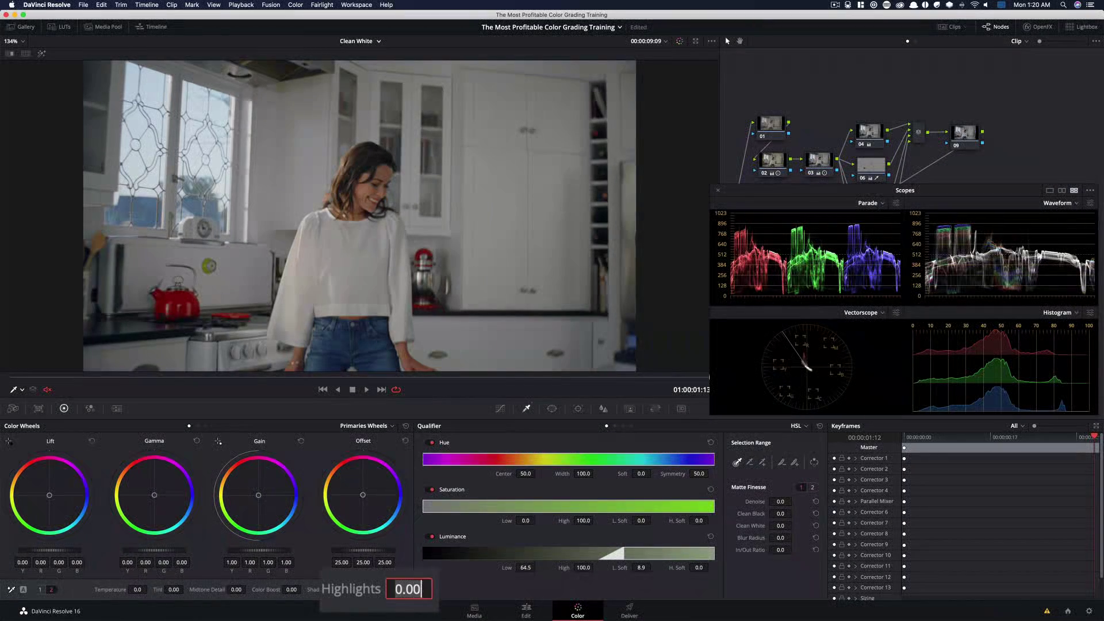
{"action": "type", "text": "-35"}
{"action": "key", "text": "Return"}
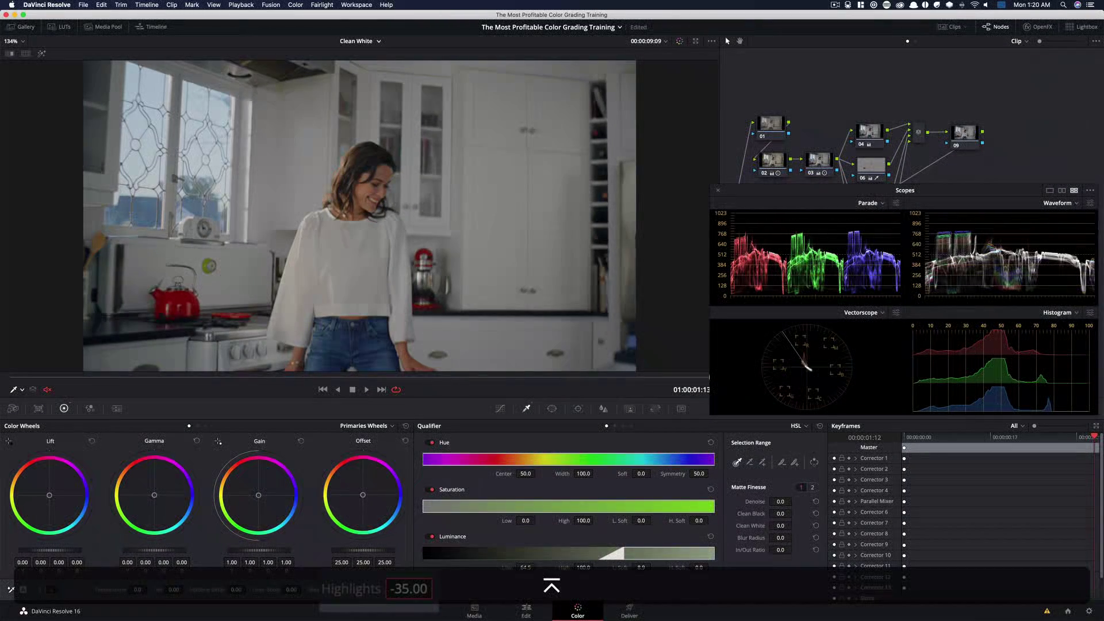
Toggle the eighth node's bypass repeatedly to compare the highlight reduction
{"action": "key", "text": "super+d"}
{"action": "key", "text": "super+d"}
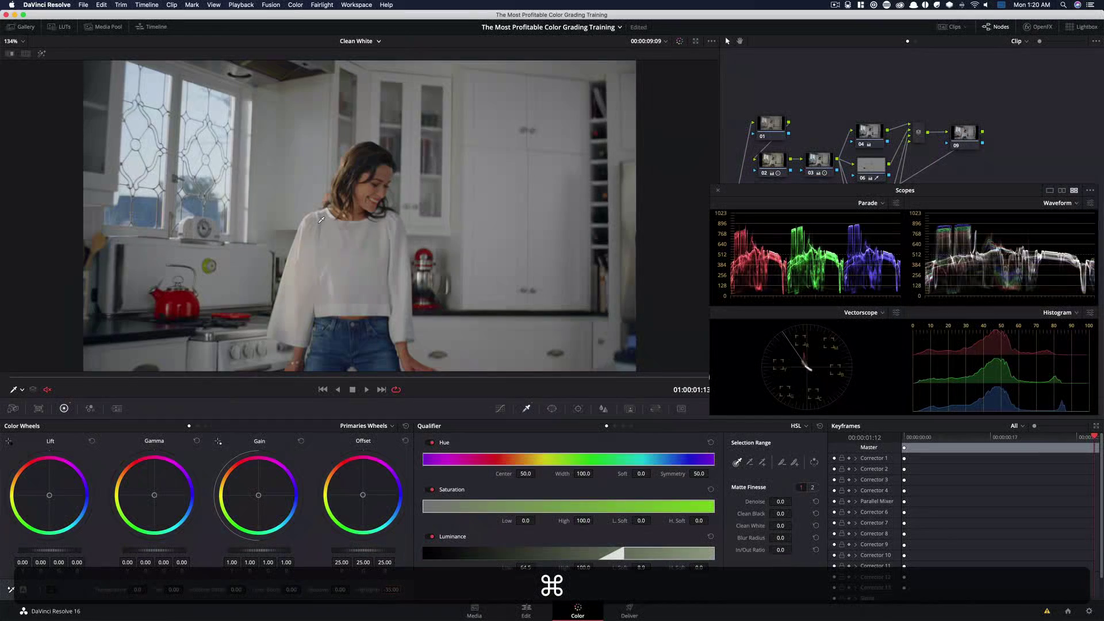
{"action": "key", "text": "super+d"}
{"action": "key", "text": "super+d"}
{"action": "key", "text": "super+d"}
{"action": "key", "text": "super+d"}
{"action": "key", "text": "super+d"}
{"action": "key", "text": "super+d"}
{"action": "key", "text": "super+d"}
{"action": "key", "text": "super+d"}
Add a Gradient window to the eighth node, rotated to about -82 degrees over the left window with softness about 3.86
{"action": "key", "text": "super+minus"}
{"action": "key", "text": "super+minus"}
{"action": "key", "text": "super+minus"}
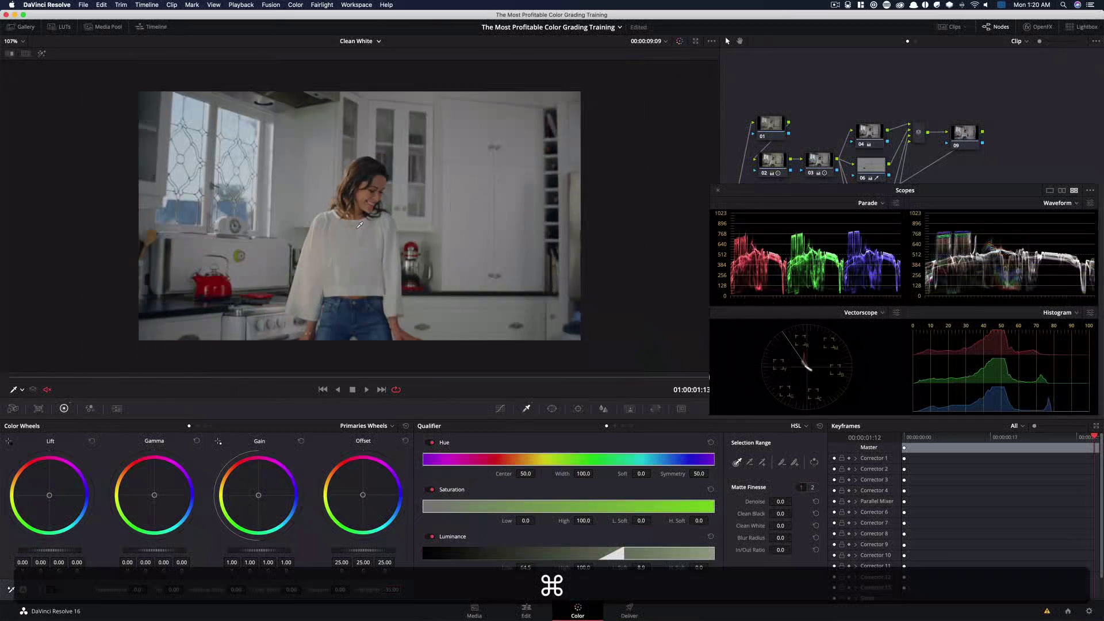
{"action": "left_click", "coordinate": [552, 409]}
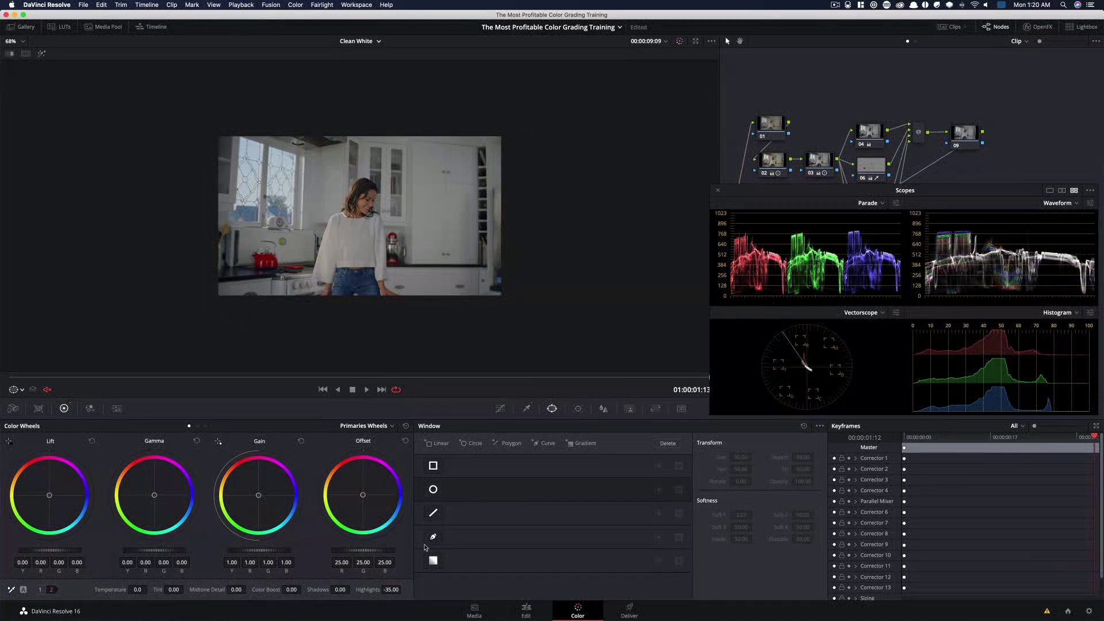
{"action": "left_click", "coordinate": [433, 561]}
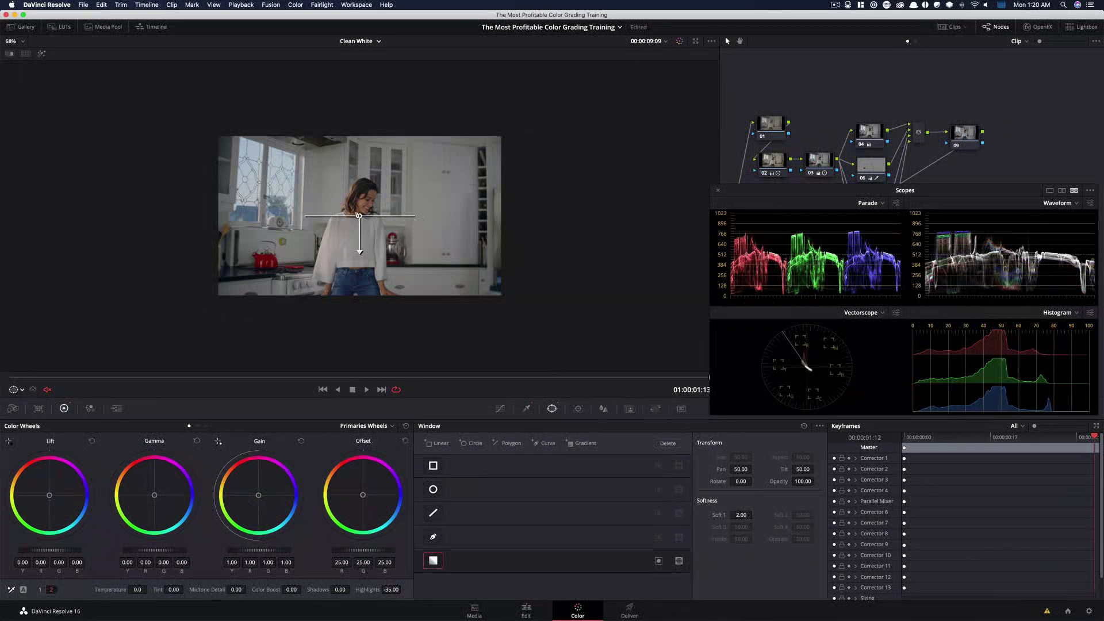
{"action": "mouse_move", "coordinate": [358, 216]}
{"action": "left_mouse_down"}
{"action": "mouse_move", "coordinate": [215, 185]}
{"action": "mouse_move", "coordinate": [248, 173]}
{"action": "mouse_move", "coordinate": [233, 173]}
{"action": "mouse_move", "coordinate": [360, 197]}
{"action": "mouse_move", "coordinate": [341, 203]}
{"action": "mouse_move", "coordinate": [381, 213]}
{"action": "mouse_move", "coordinate": [325, 202]}
{"action": "mouse_move", "coordinate": [340, 205]}
{"action": "mouse_move", "coordinate": [343, 187]}
{"action": "mouse_move", "coordinate": [355, 209]}
{"action": "left_mouse_up"}
{"action": "key", "text": "shift+h"}
{"action": "left_click_drag", "start_coordinate": [21, 381], "coordinate": [766, 377]}
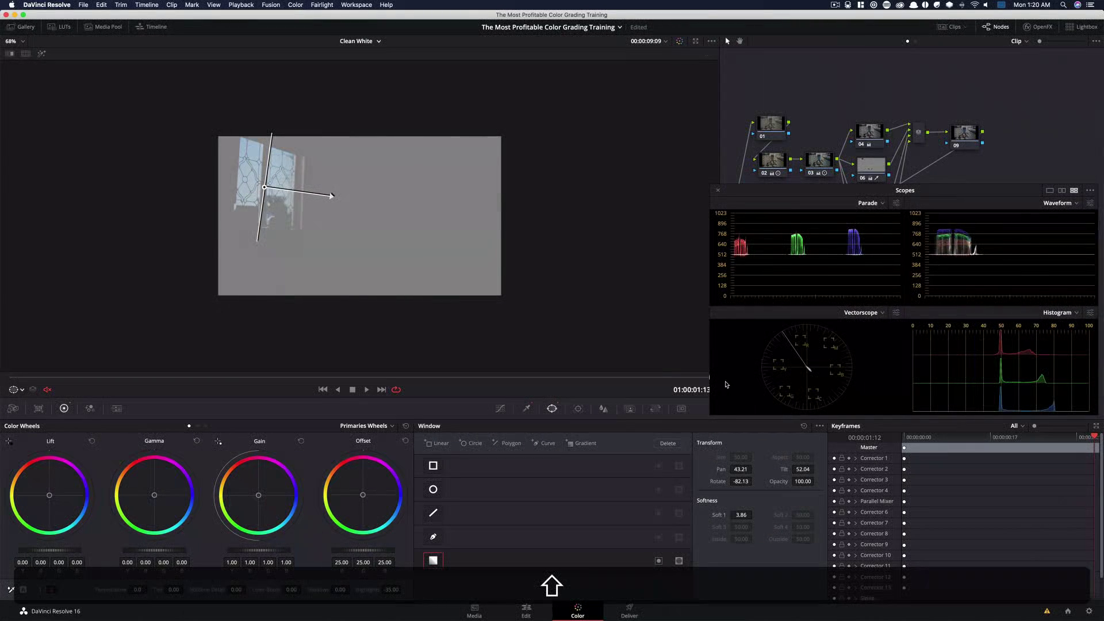
{"action": "key", "text": "shift+h"}
Fit the frame to the viewer and toggle the eighth node's bypass to compare the windowed highlight change
{"action": "key", "text": "shift+z"}
{"action": "key", "text": "super+d"}
{"action": "key", "text": "super+d"}
{"action": "key", "text": "super+d"}
{"action": "key", "text": "super+d"}
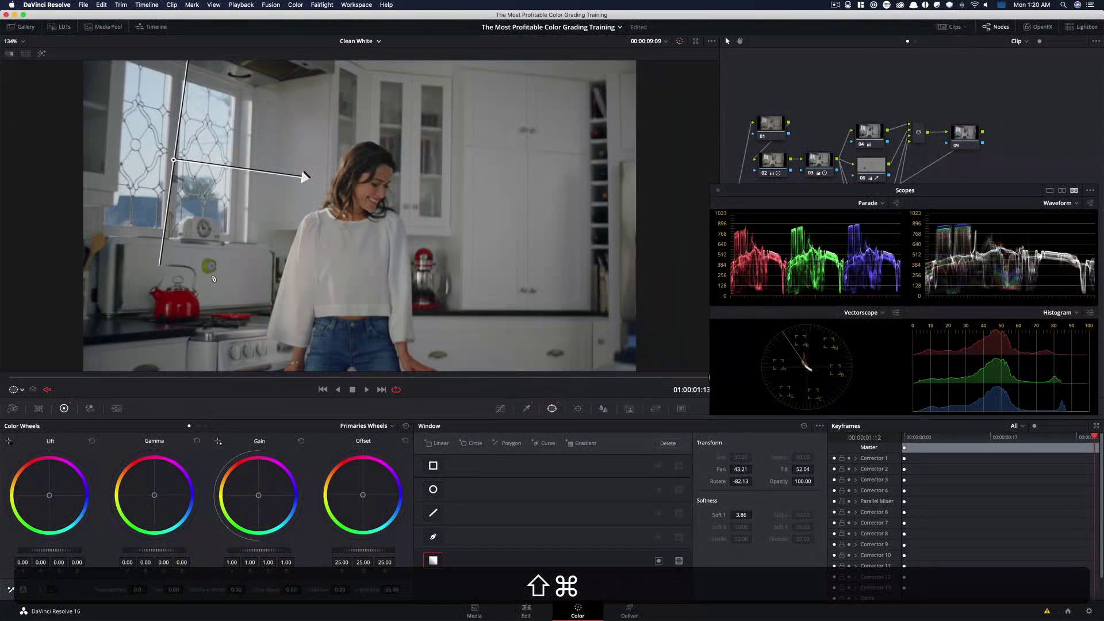
{"action": "key", "text": "super+d"}
{"action": "key", "text": "super+d"}
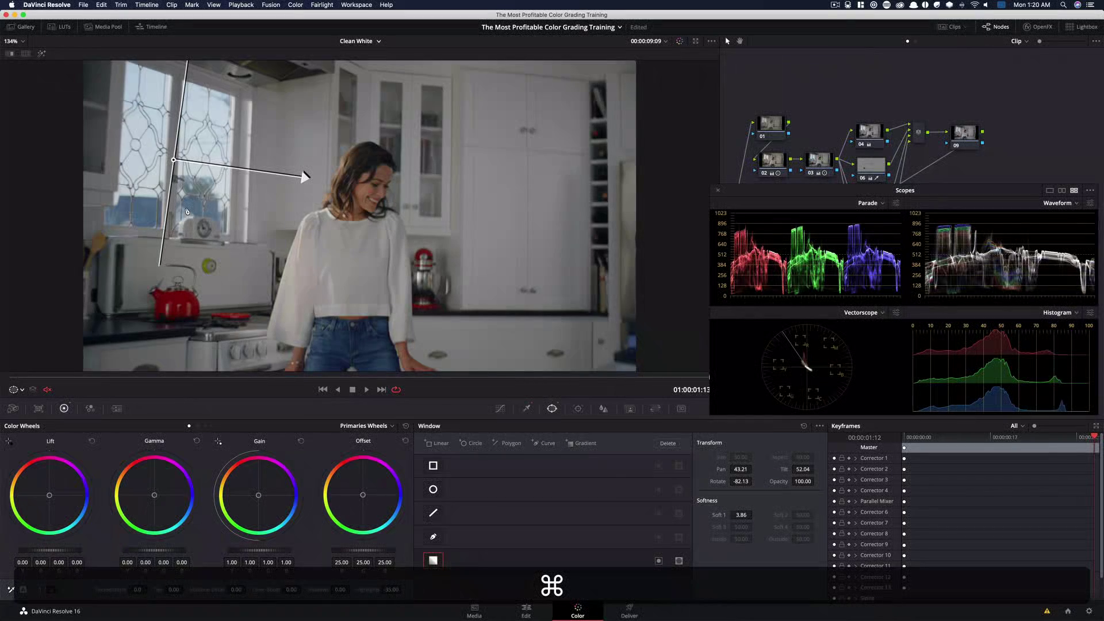
Select the fourth, sixth, seventh and eighth nodes together and toggle their bypass to compare
{"action": "left_click_drag", "start_coordinate": [801, 192], "coordinate": [799, 394]}
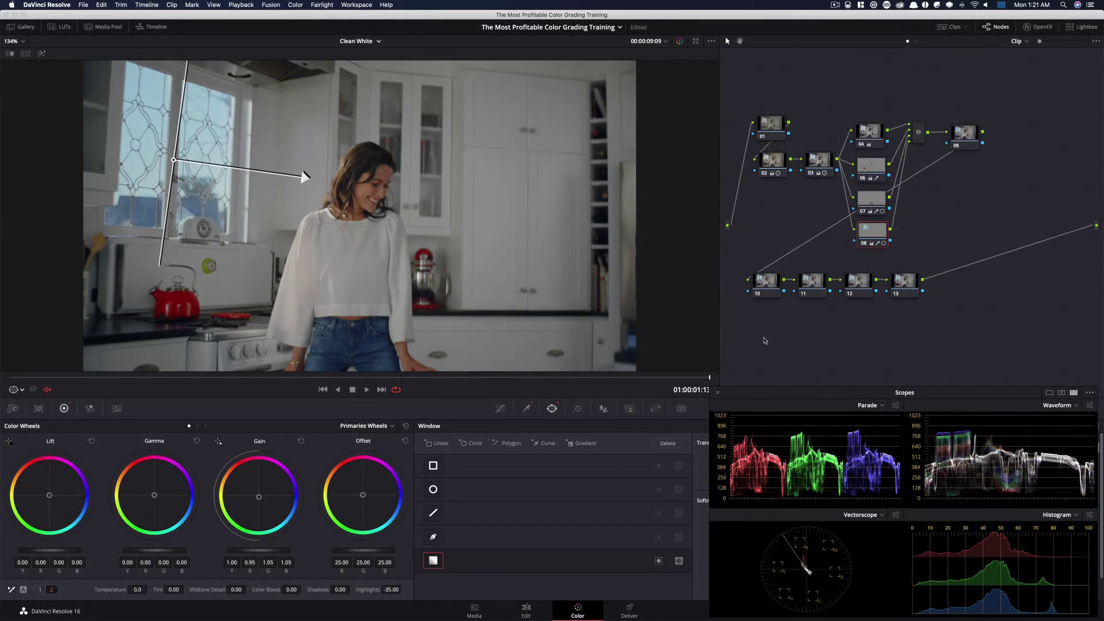
{"action": "left_click_drag", "start_coordinate": [862, 104], "coordinate": [904, 256]}
{"action": "key", "text": "super+d"}
{"action": "key", "text": "super+d"}
{"action": "key", "text": "super+d"}
{"action": "key", "text": "super+d"}
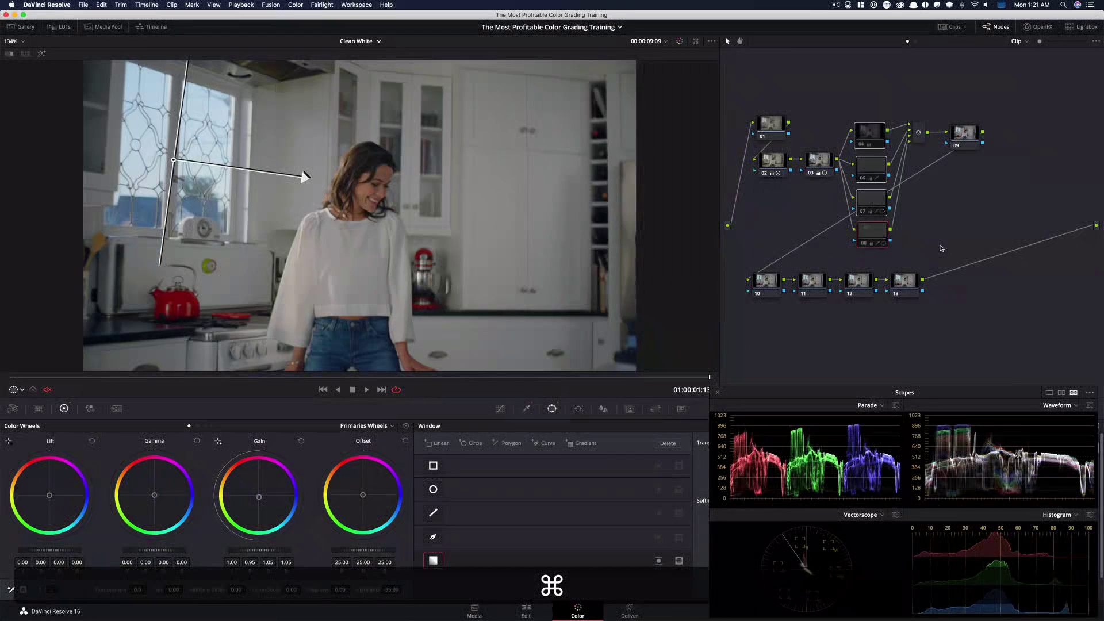
Toggle the bypass of the four selected parallel nodes several more times to compare the grade
{"action": "key", "text": "super+d"}
{"action": "key", "text": "super+d"}
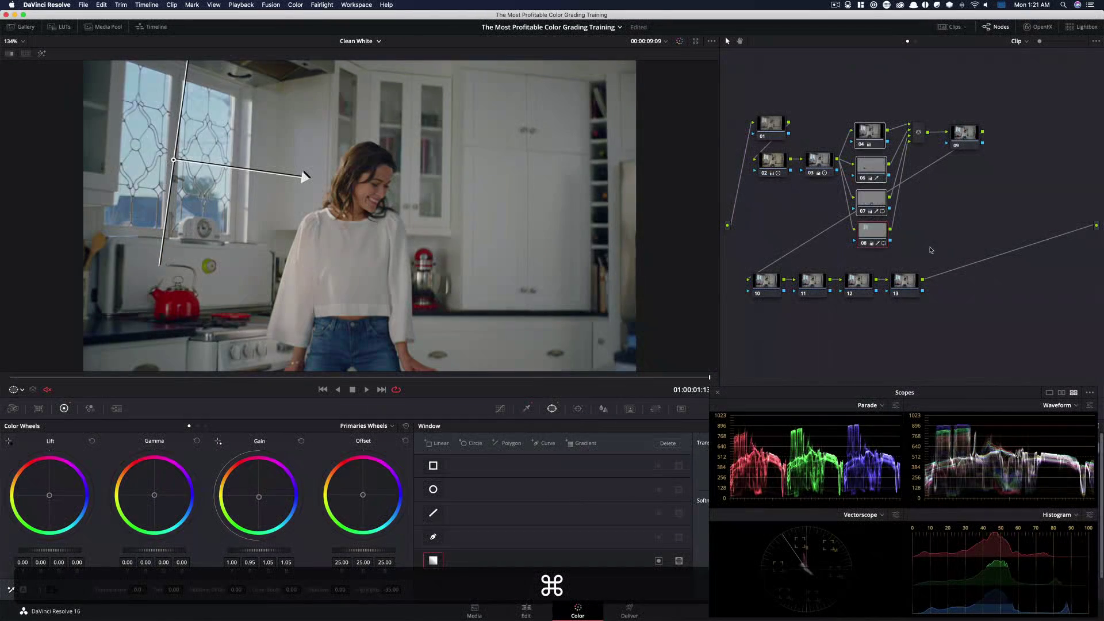
{"action": "key", "text": "super+d"}
{"action": "key", "text": "super+d"}
{"action": "key", "text": "super+d"}
{"action": "key", "text": "super+d"}
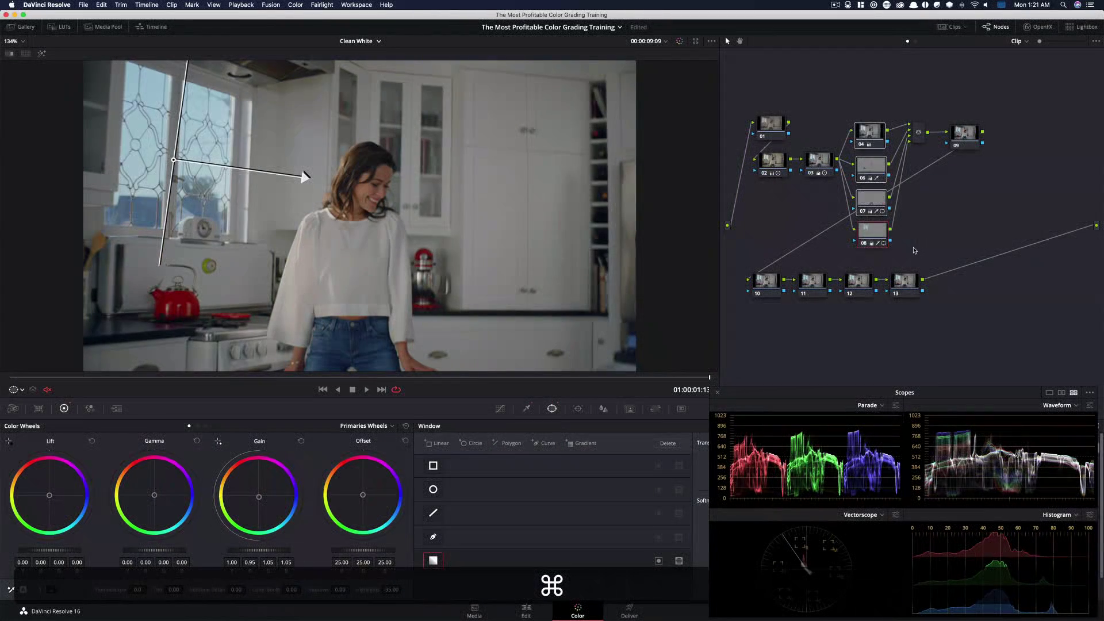
{"action": "key", "text": "super+d"}
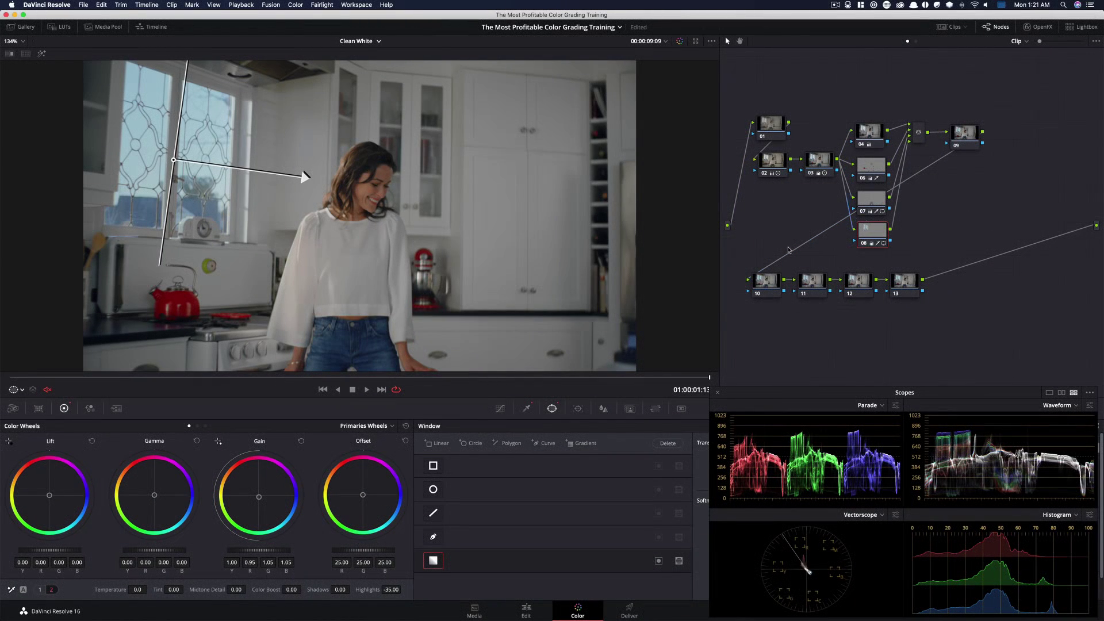
Select the tenth node and add a Circle window stretched into a tall, slightly tilted ellipse around the woman
{"action": "left_click", "coordinate": [767, 288]}
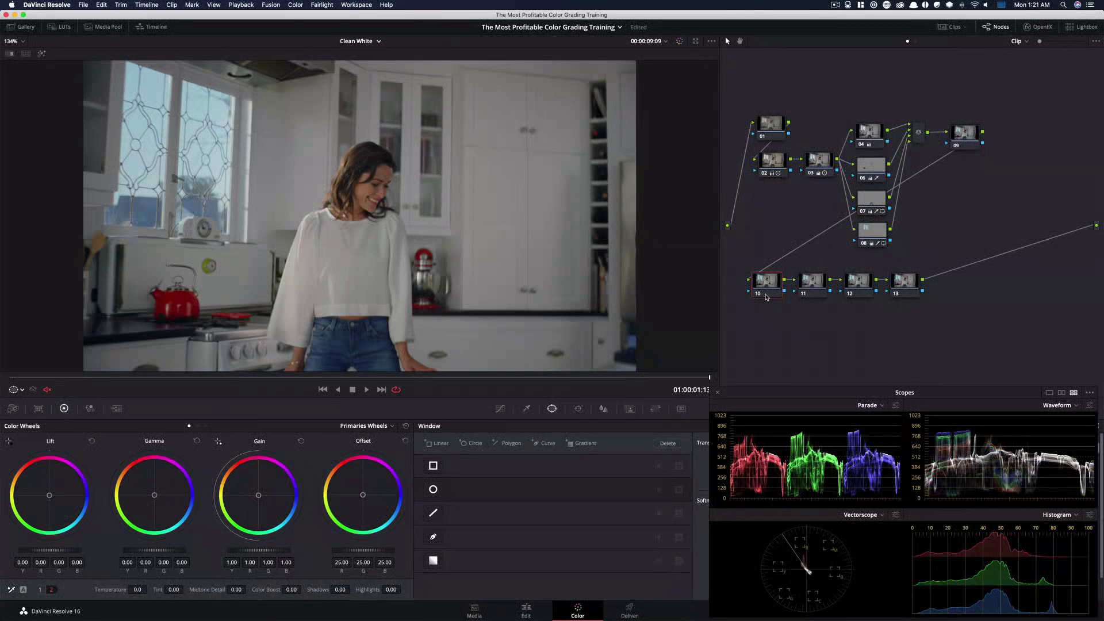
{"action": "key", "text": "super+minus"}
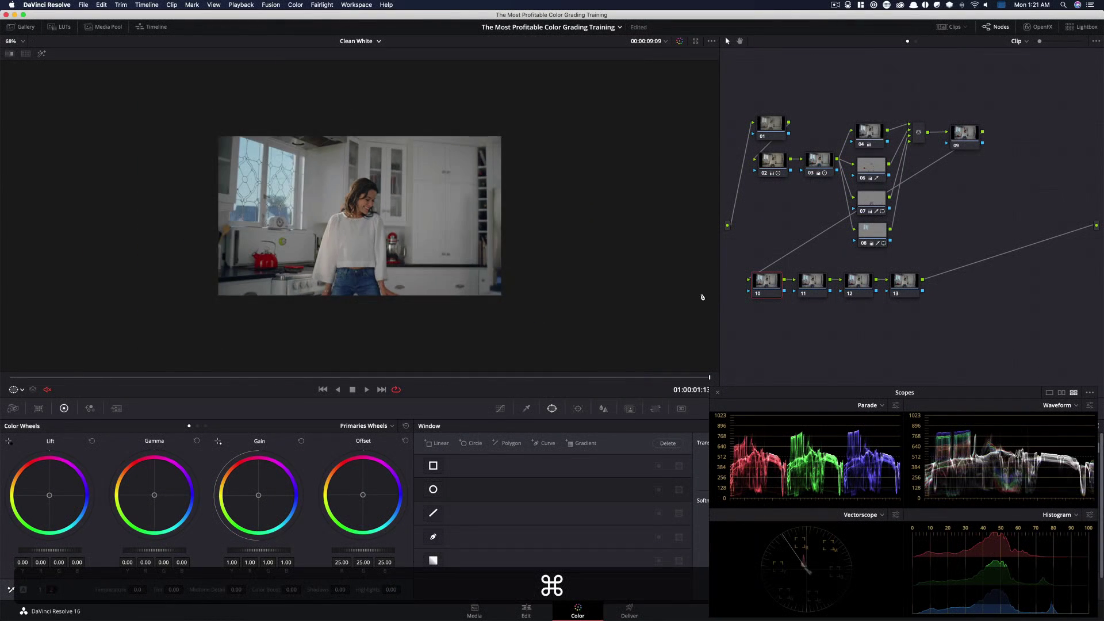
{"action": "left_click", "coordinate": [433, 490]}
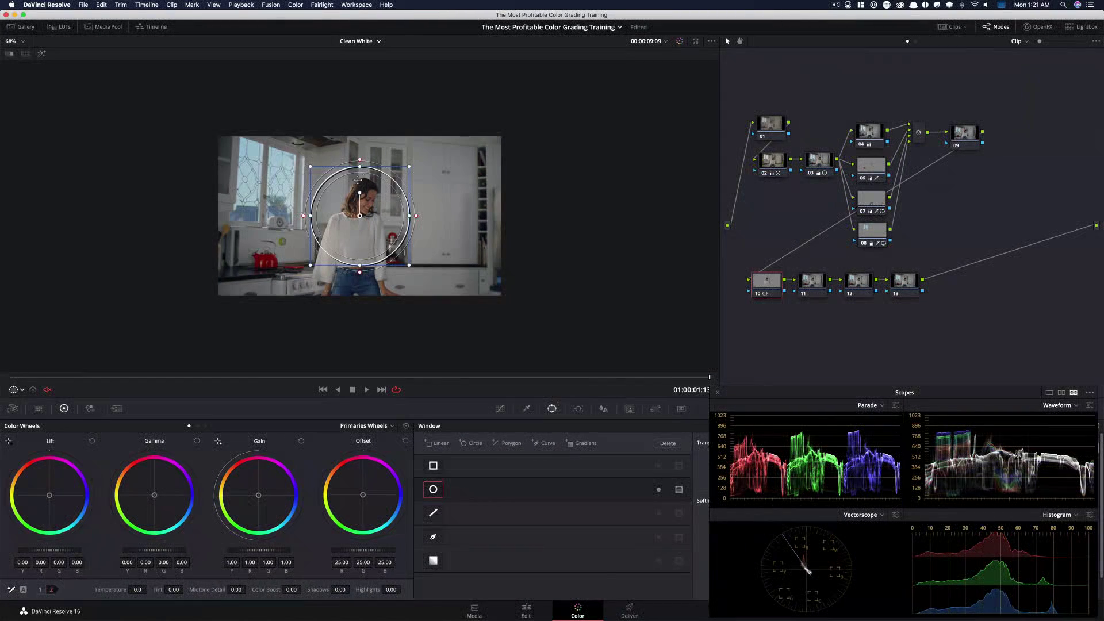
{"action": "left_click_drag", "start_coordinate": [356, 169], "coordinate": [360, 83]}
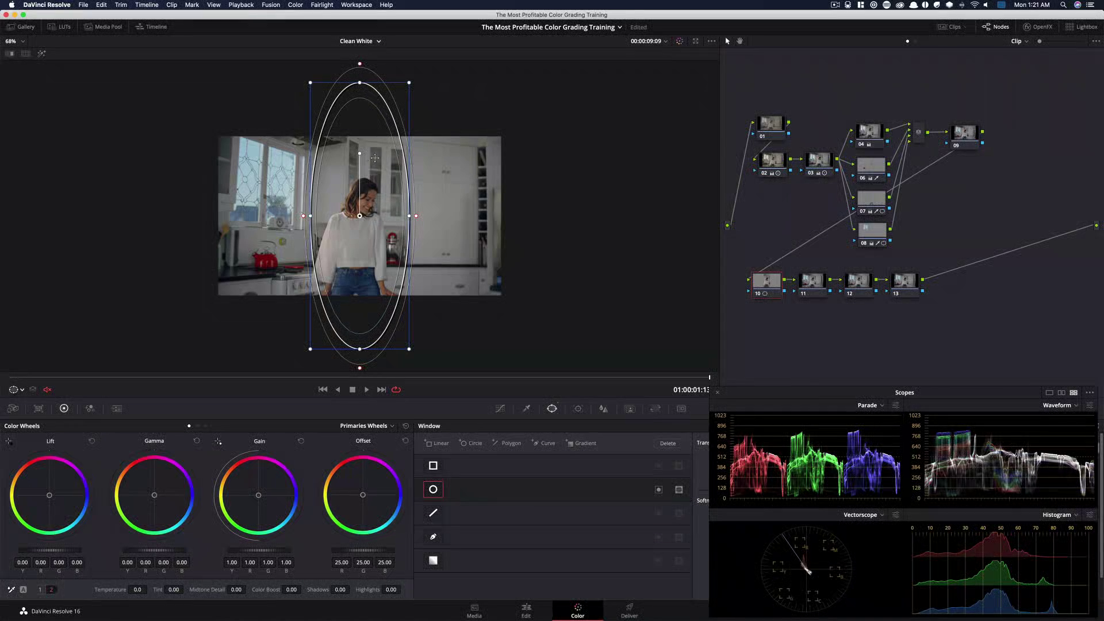
{"action": "left_click_drag", "start_coordinate": [359, 152], "coordinate": [375, 168]}
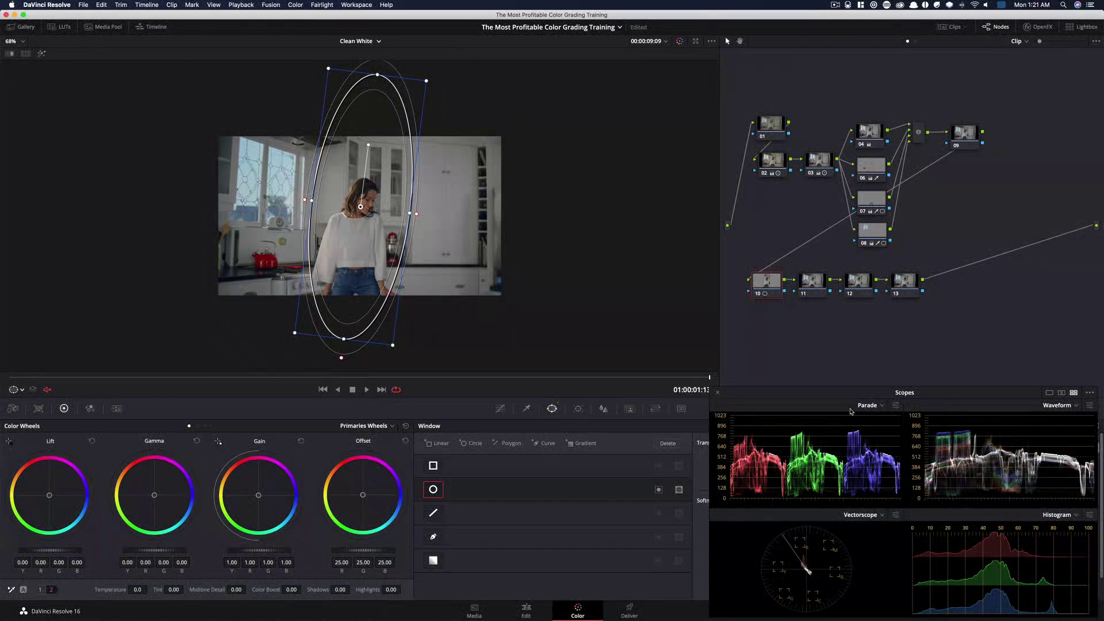
Increase the circle window's Soft 1 softness
{"action": "left_click_drag", "start_coordinate": [831, 403], "coordinate": [798, 238]}
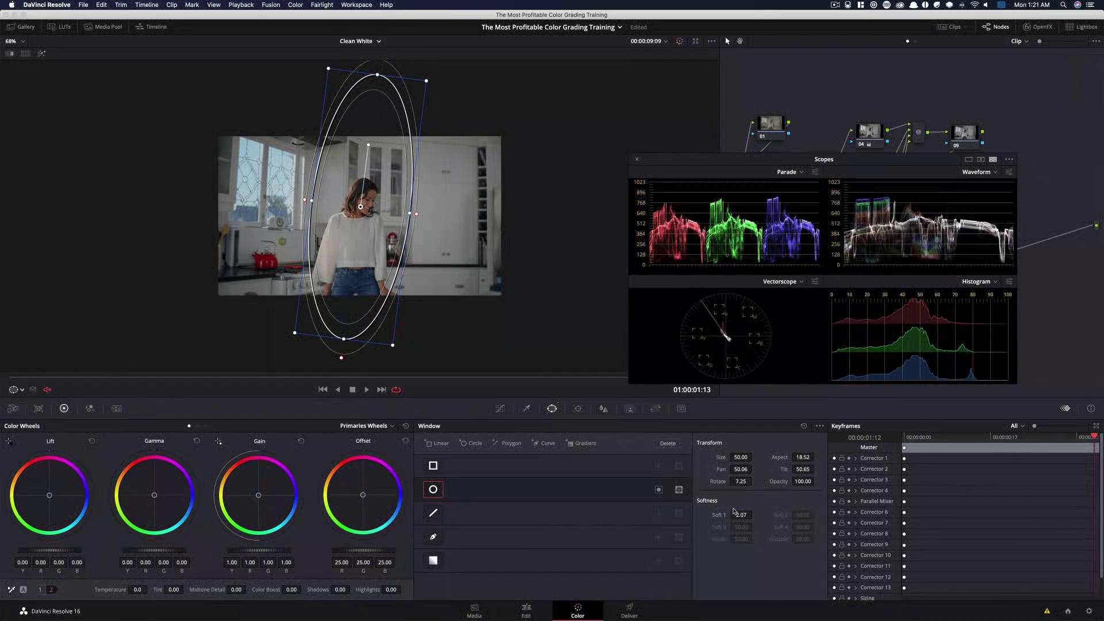
{"action": "left_click_drag", "start_coordinate": [742, 515], "coordinate": [788, 515]}
{"action": "left_click_drag", "start_coordinate": [754, 163], "coordinate": [836, 394]}
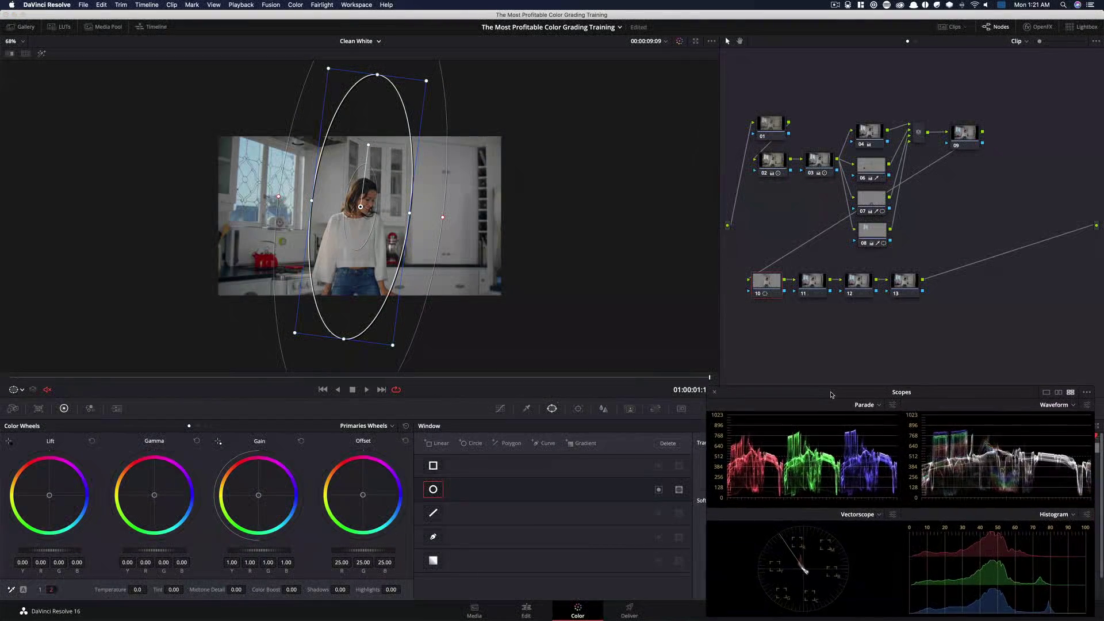
Open Curves for the tenth node, add default anchors, and raise the middle anchor to brighten inside the window
{"action": "left_click", "coordinate": [500, 409]}
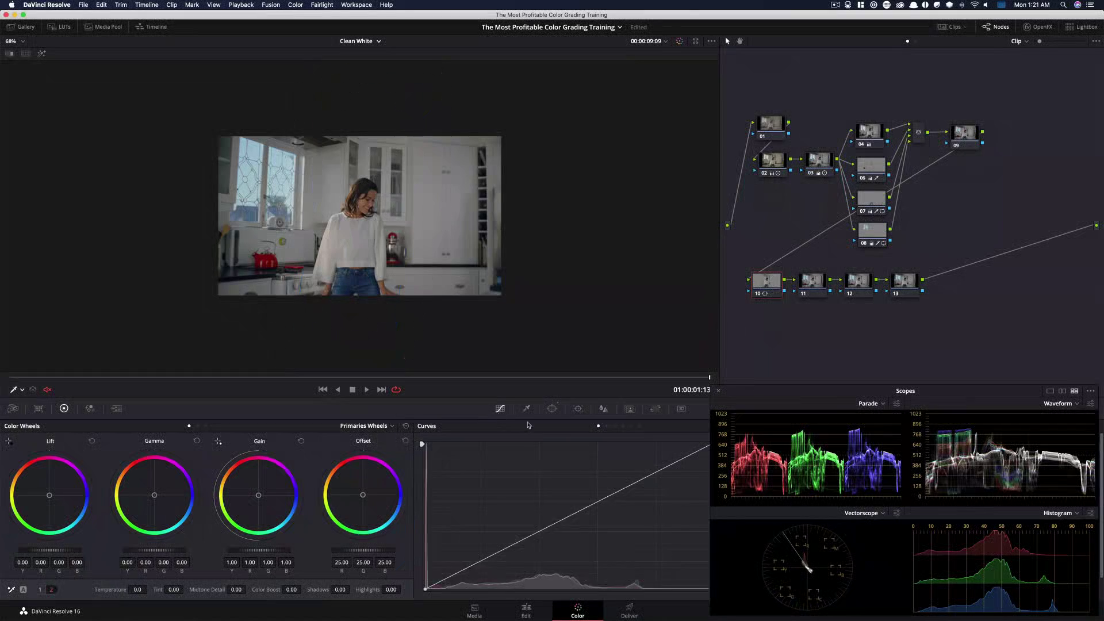
{"action": "left_click_drag", "start_coordinate": [844, 396], "coordinate": [815, 118]}
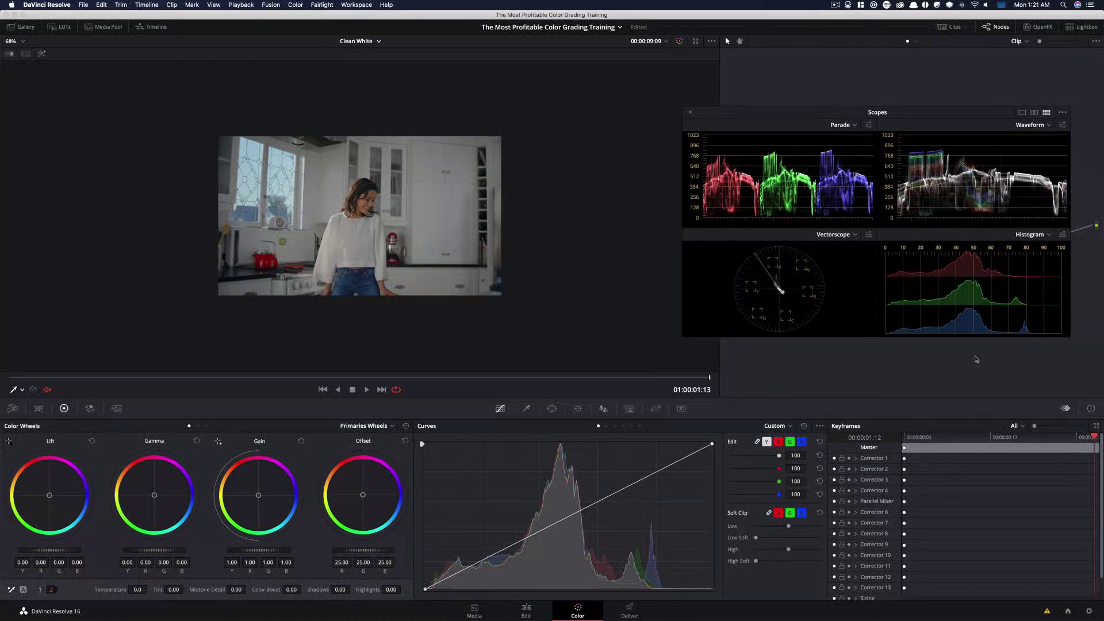
{"action": "left_click", "coordinate": [822, 427]}
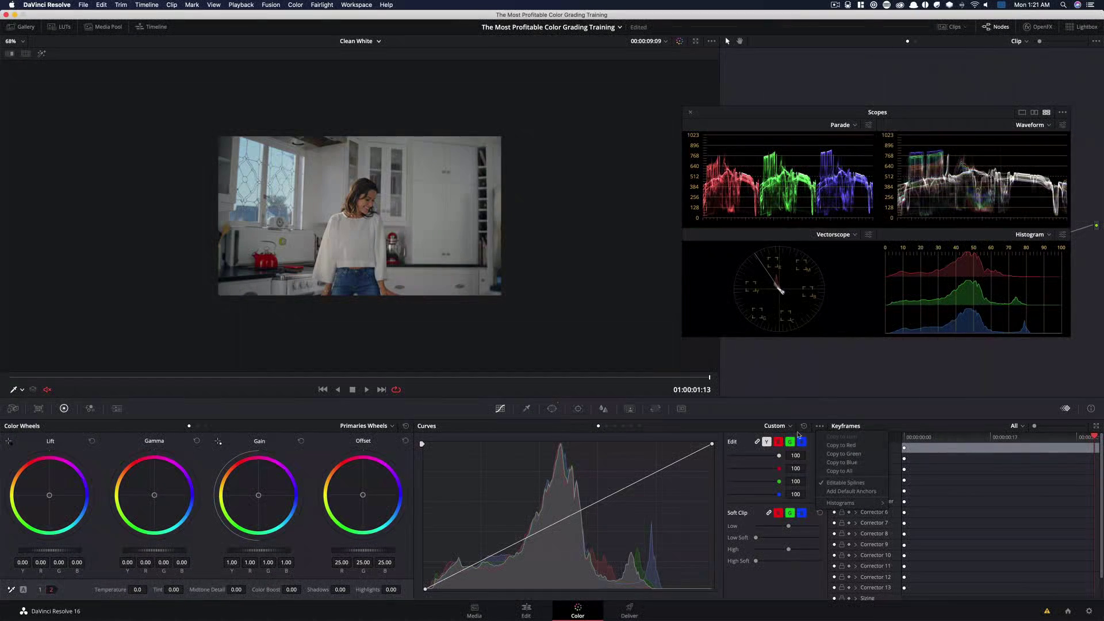
{"action": "left_click", "coordinate": [726, 405]}
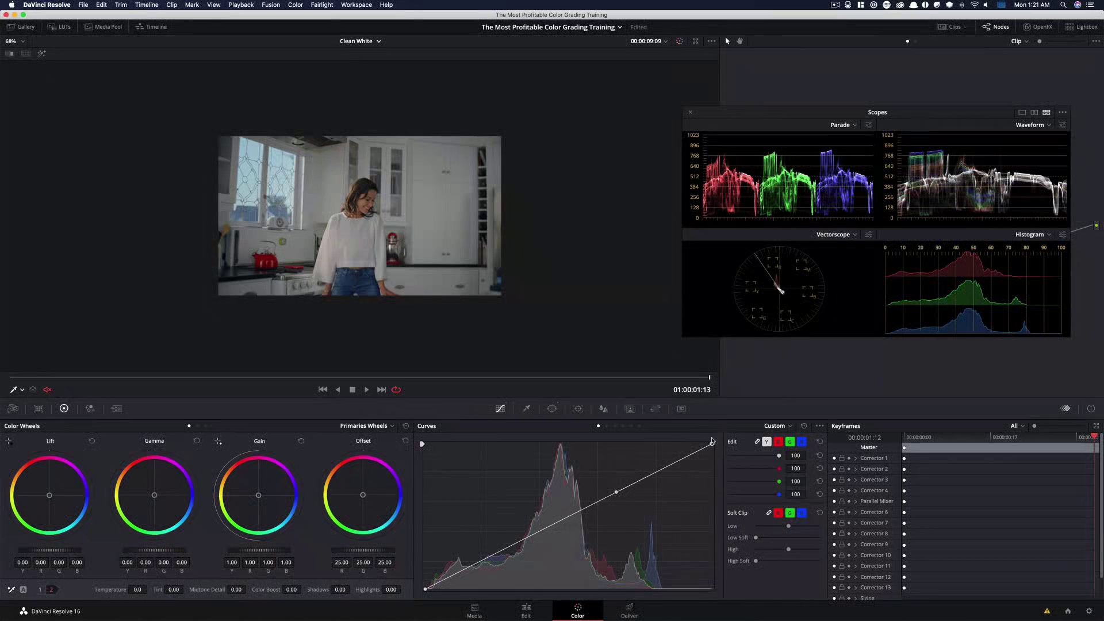
{"action": "key", "text": "shift+z"}
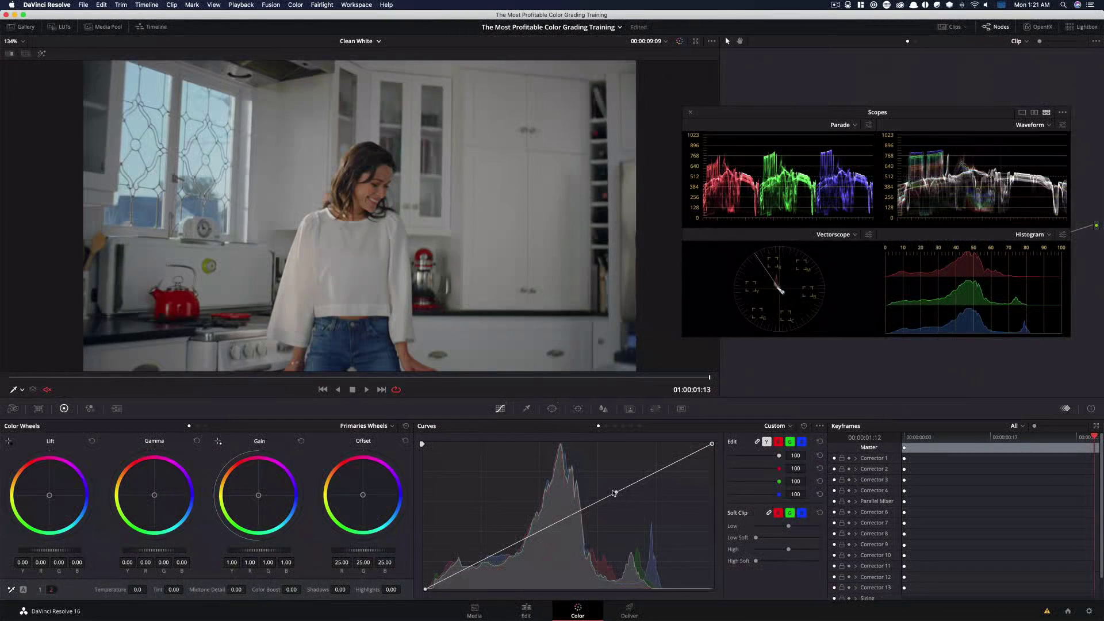
{"action": "left_click_drag", "start_coordinate": [614, 493], "coordinate": [615, 447]}
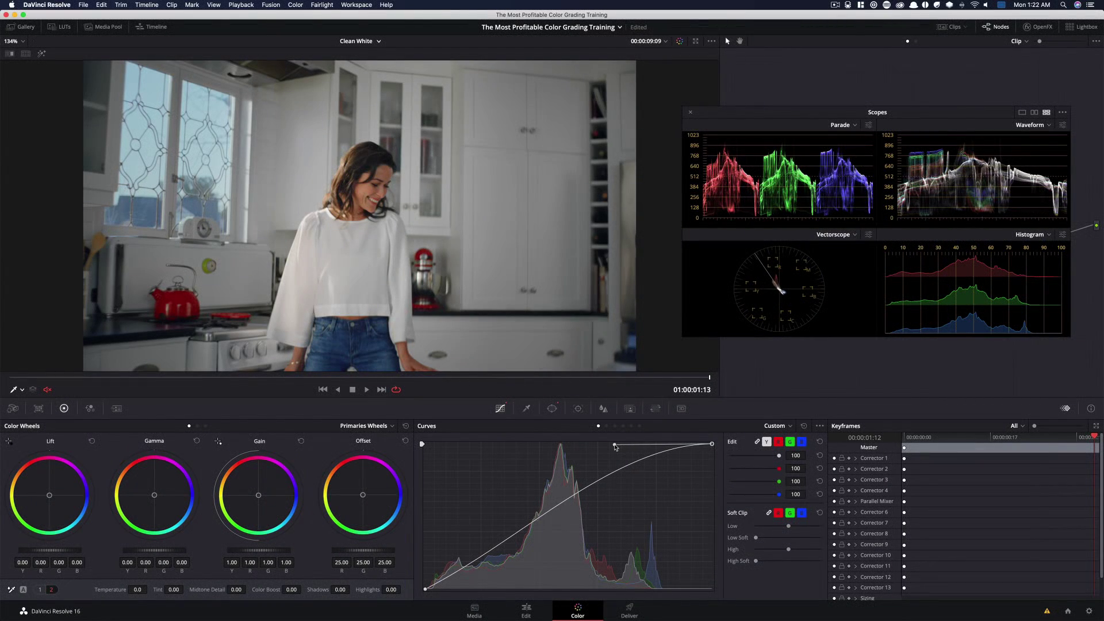
Toggle the tenth node's bypass repeatedly to compare the brightened window area
{"action": "key", "text": "super+d"}
{"action": "key", "text": "super+d"}
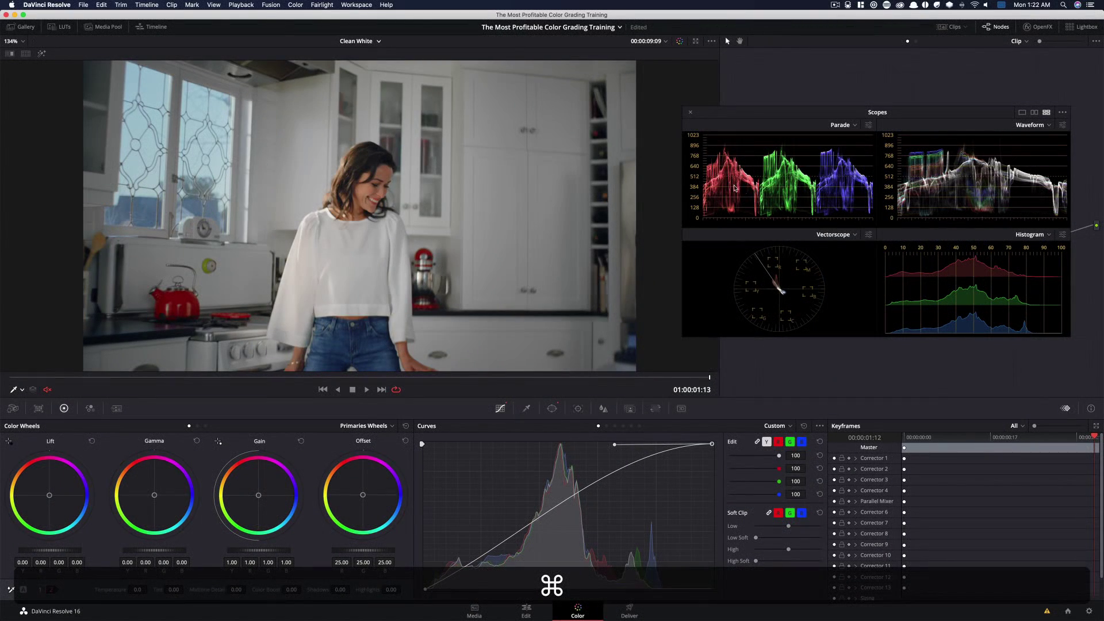
{"action": "left_click_drag", "start_coordinate": [741, 115], "coordinate": [763, 395]}
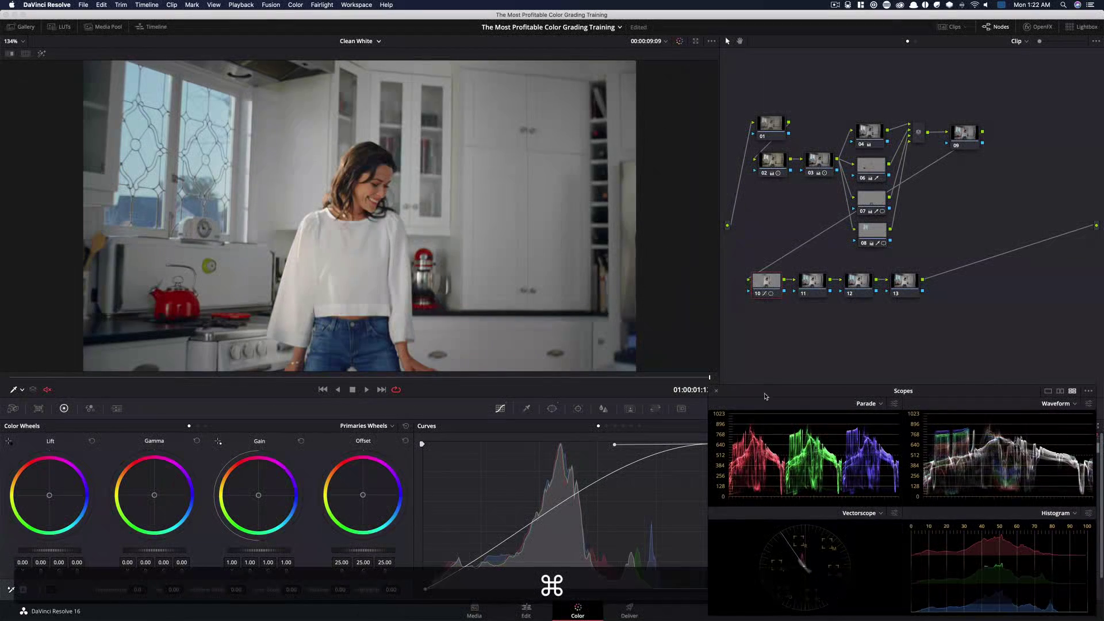
{"action": "key", "text": "super+d"}
{"action": "key", "text": "super+d"}
{"action": "key", "text": "super+d"}
{"action": "key", "text": "super+d"}
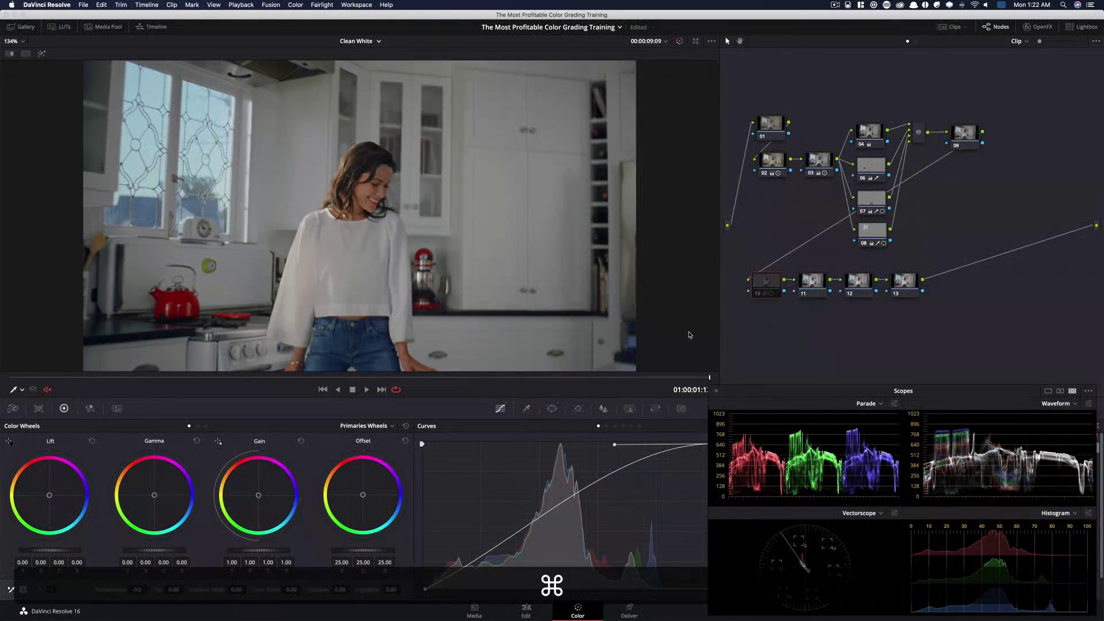
{"action": "left_click_drag", "start_coordinate": [604, 381], "coordinate": [779, 396]}
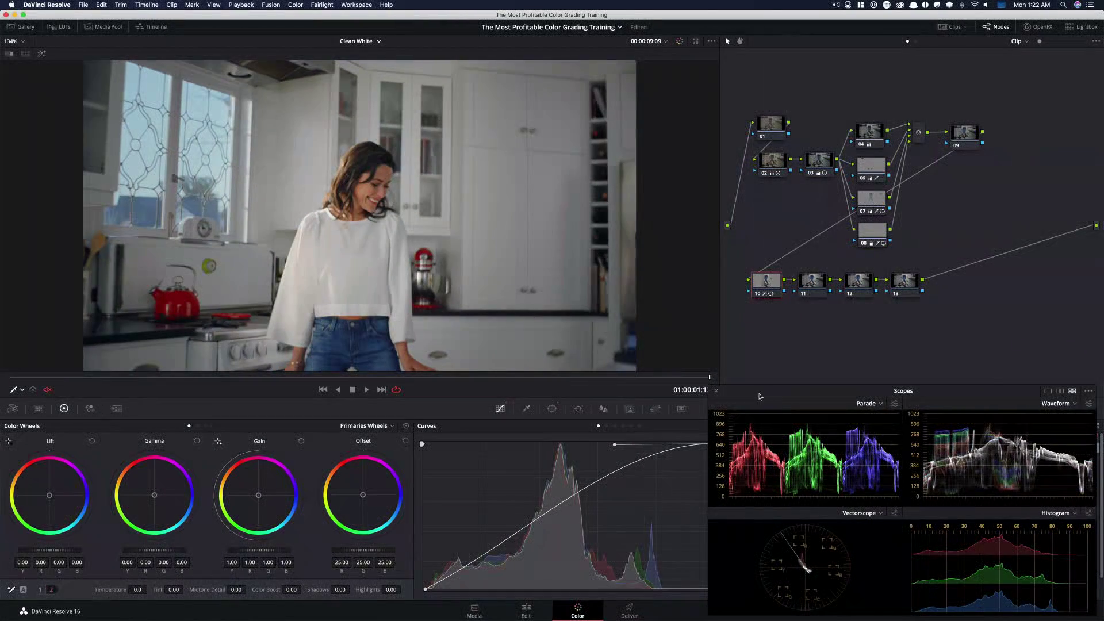
{"action": "key", "text": "super+d"}
{"action": "key", "text": "super+d"}
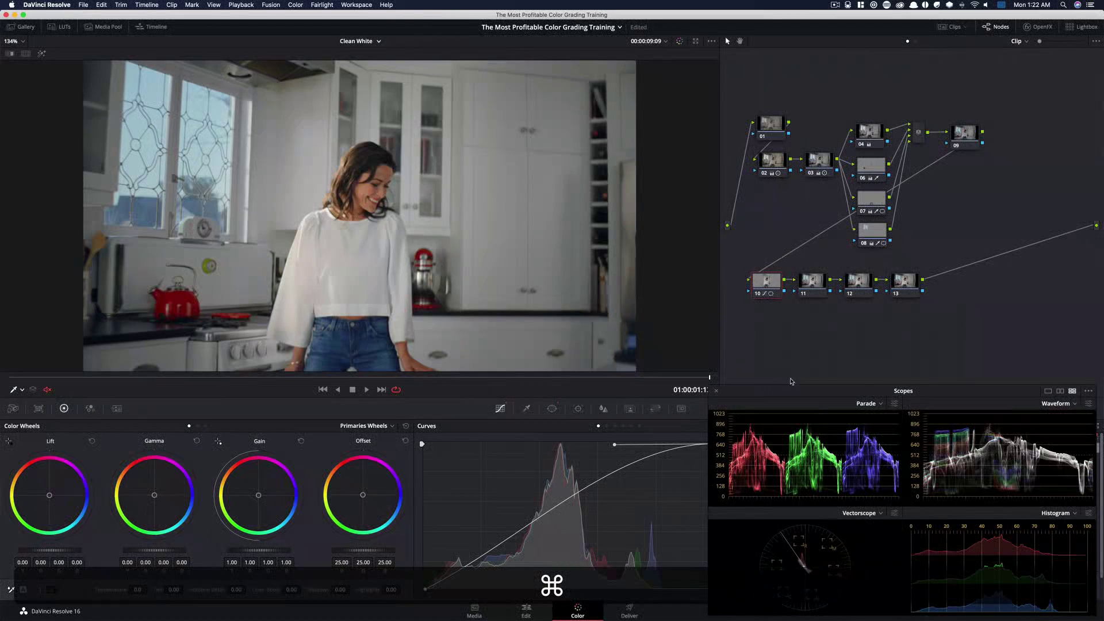
Select the eleventh node and add a raised point in the upper midtones of its curve
{"action": "left_click", "coordinate": [820, 288]}
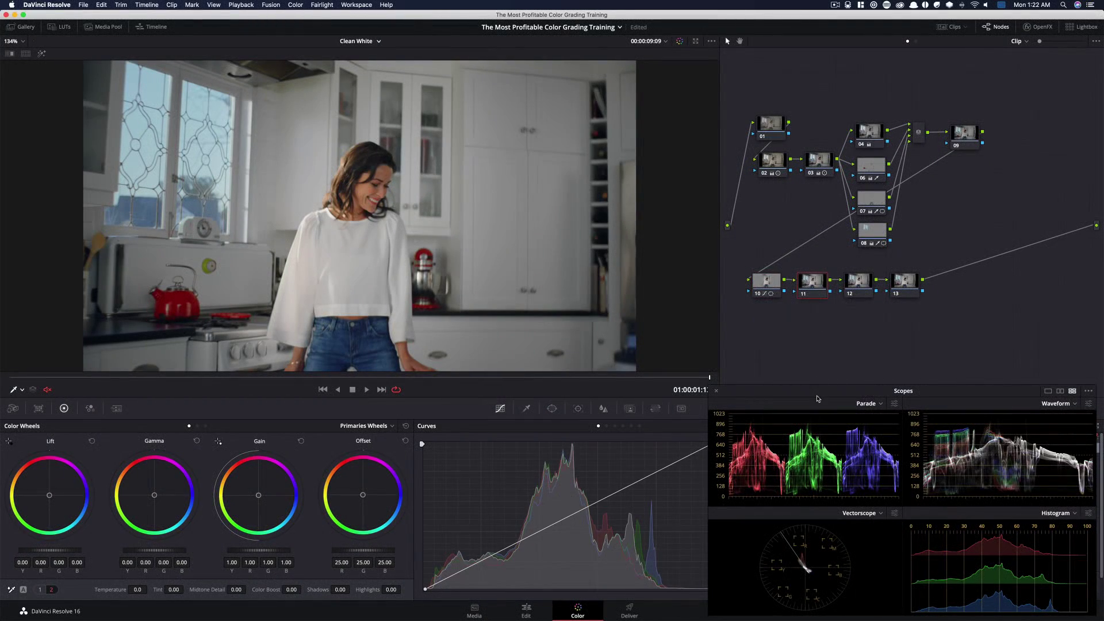
{"action": "left_click_drag", "start_coordinate": [817, 398], "coordinate": [811, 172]}
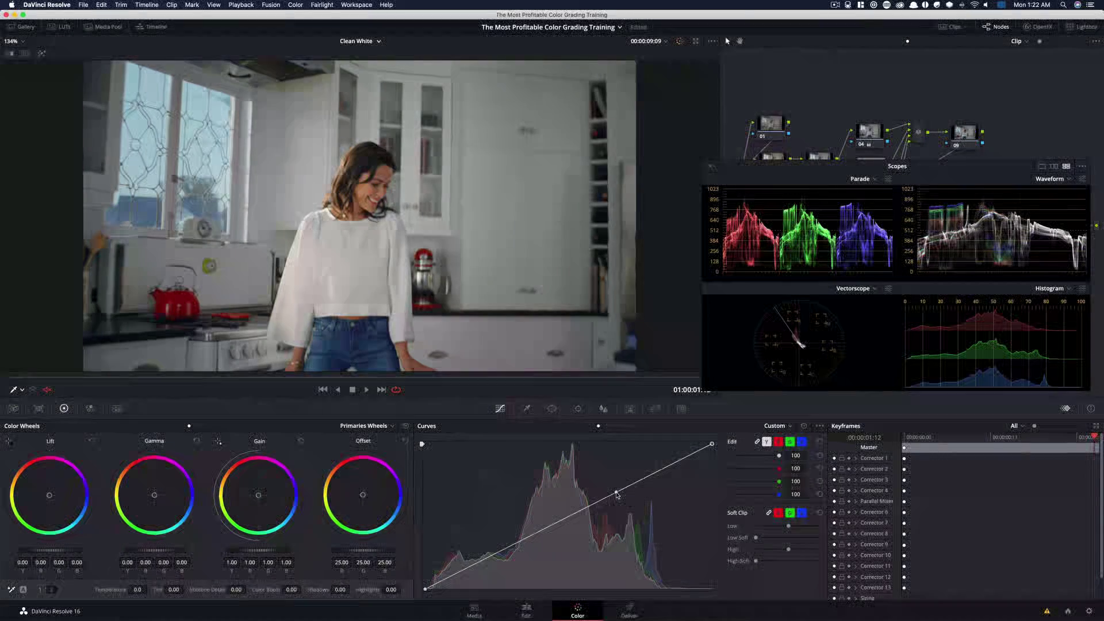
{"action": "left_click_drag", "start_coordinate": [616, 493], "coordinate": [621, 462]}
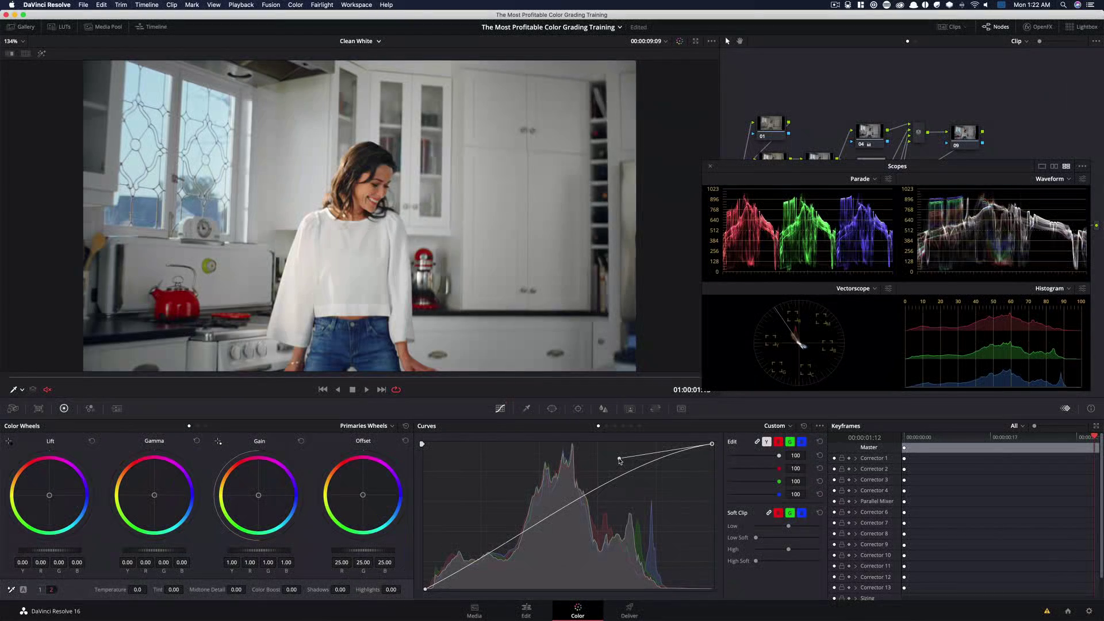
{"action": "left_click_drag", "start_coordinate": [791, 170], "coordinate": [799, 395]}
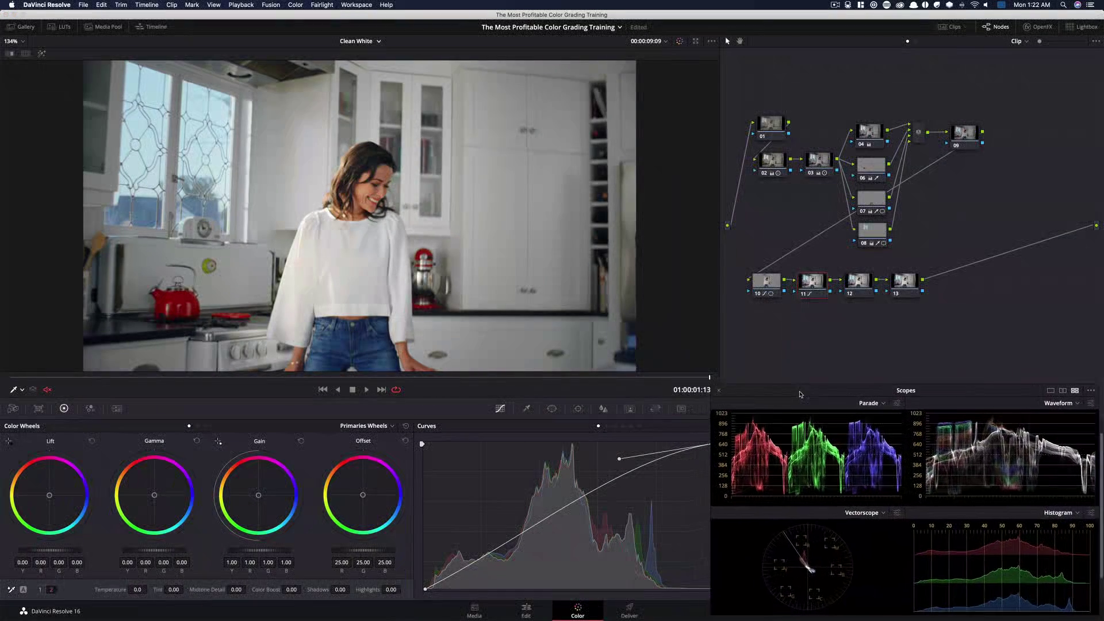
Select the tenth node, lower its middle curve anchor slightly, and toggle its bypass to compare
{"action": "left_click", "coordinate": [776, 281]}
{"action": "left_click_drag", "start_coordinate": [615, 445], "coordinate": [617, 463]}
{"action": "key", "text": "super+d"}
{"action": "key", "text": "super+d"}
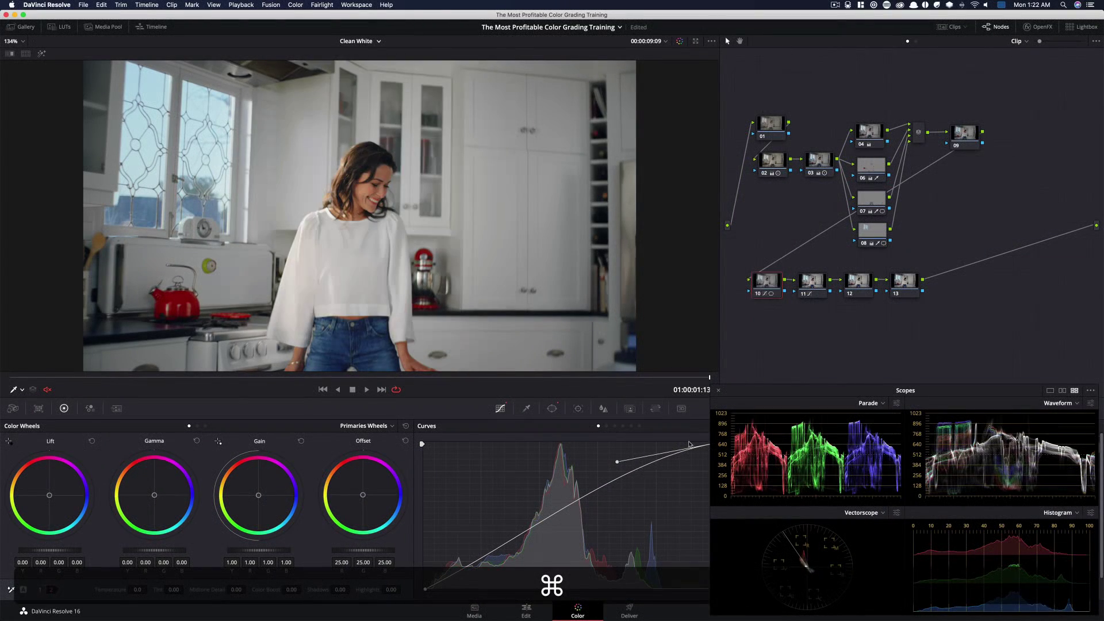
Select the tenth and eleventh nodes together and toggle their bypass to compare the curve adjustments
{"action": "left_click_drag", "start_coordinate": [719, 288], "coordinate": [634, 322]}
{"action": "left_click_drag", "start_coordinate": [663, 286], "coordinate": [757, 313]}
{"action": "key", "text": "super+d"}
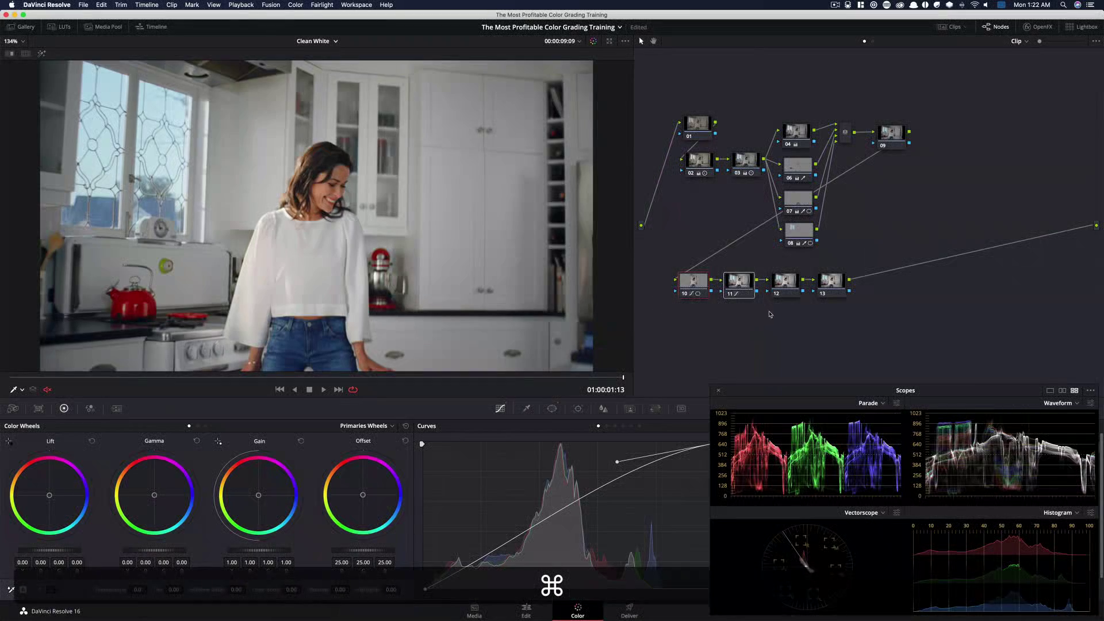
{"action": "key", "text": "super+d"}
{"action": "key", "text": "super+d"}
{"action": "key", "text": "super+d"}
{"action": "key", "text": "super+d"}
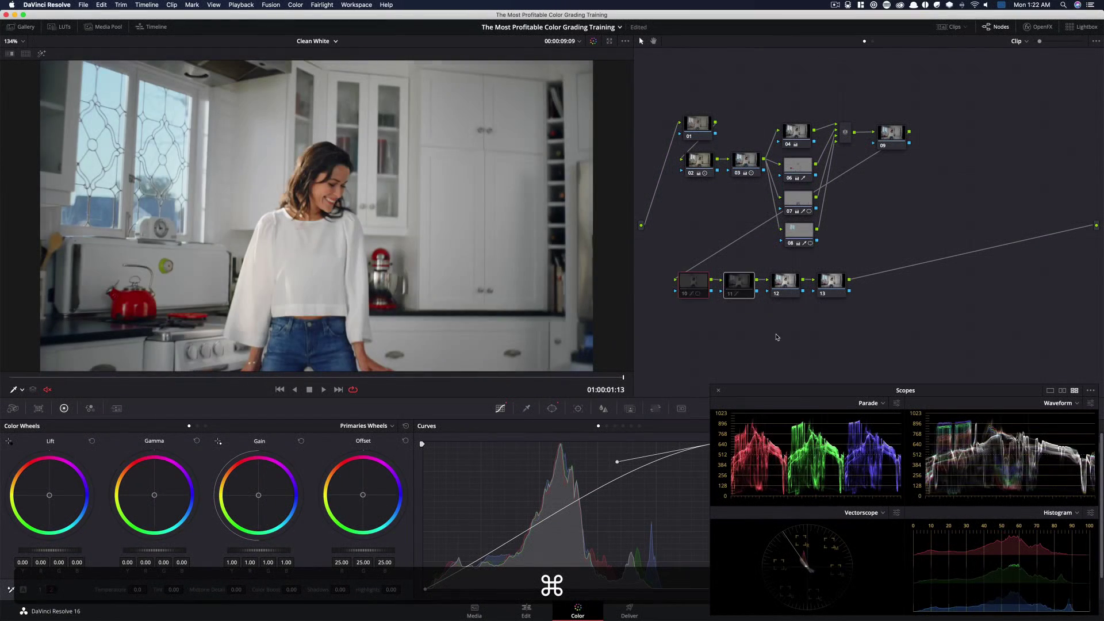
{"action": "key", "text": "super+d"}
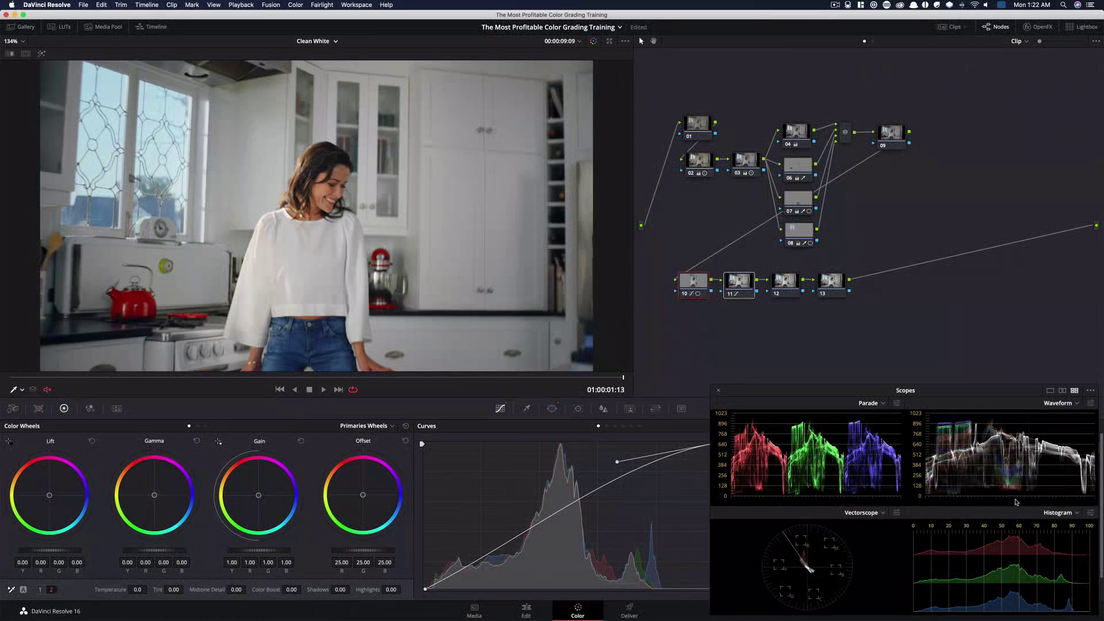
Select the twelfth node and set its Midtone Detail to -20.00
{"action": "key", "text": "super"}
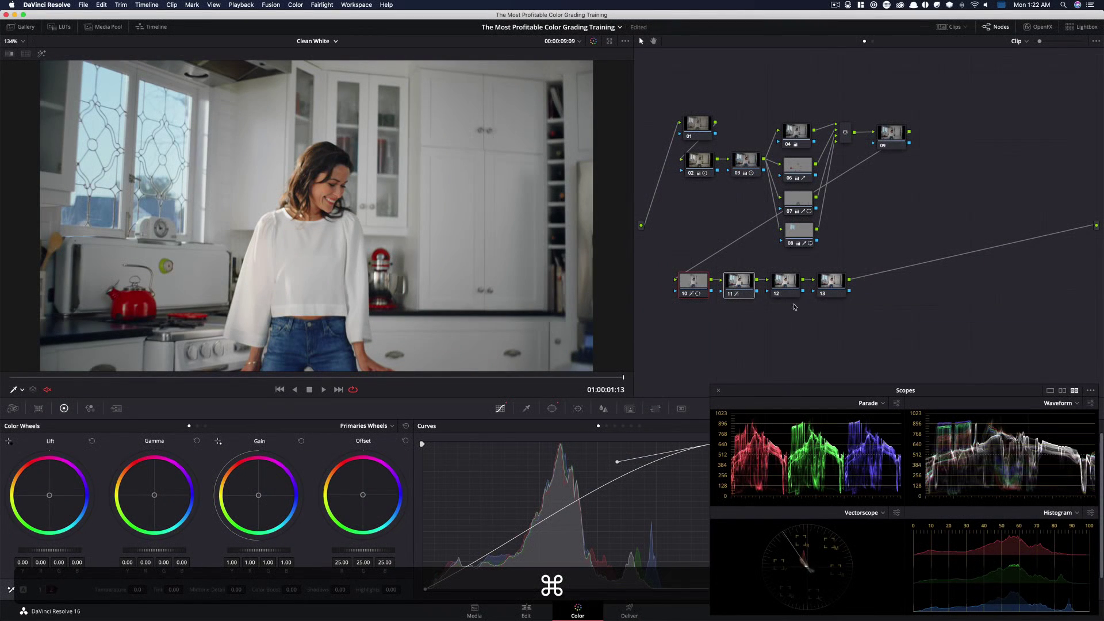
{"action": "left_click", "coordinate": [777, 280]}
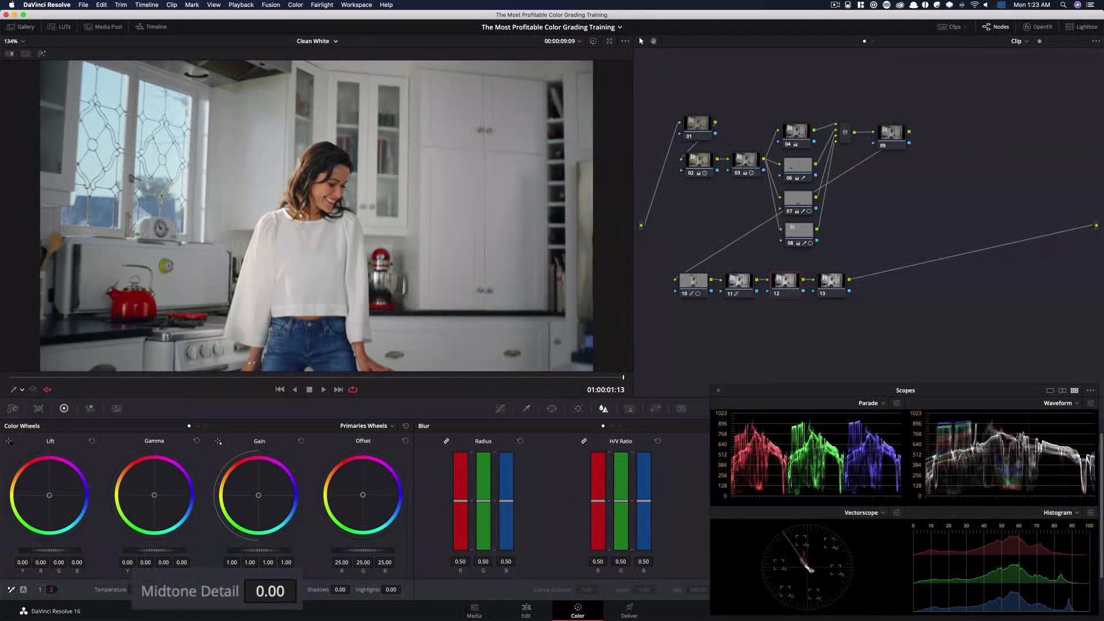
{"action": "left_click_drag", "start_coordinate": [235, 590], "coordinate": [299, 591]}
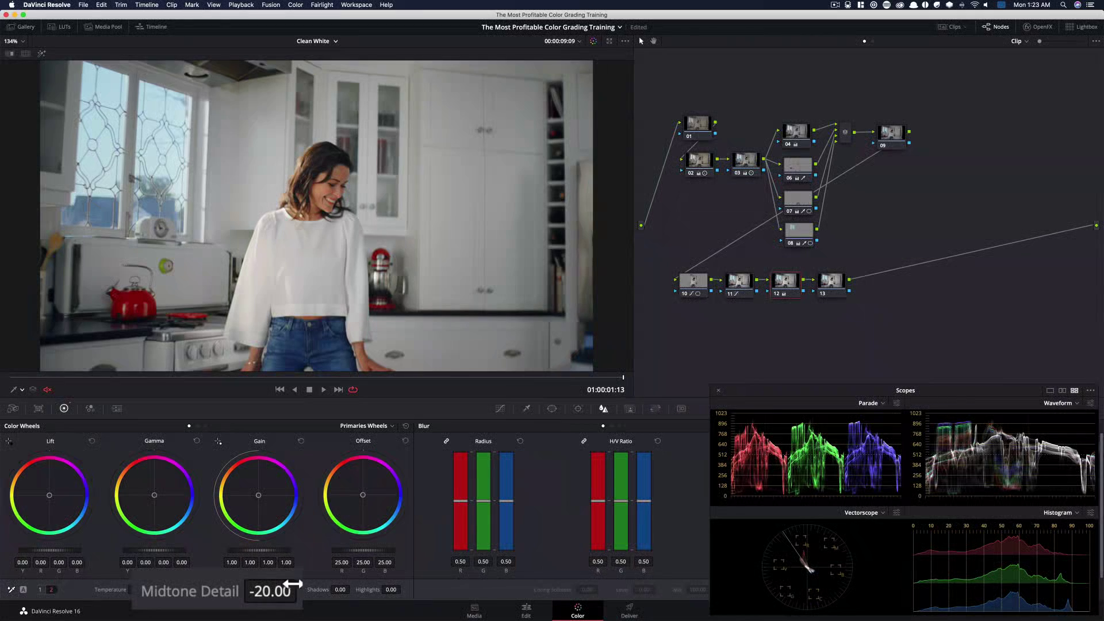
Toggle the twelfth node's bypass repeatedly to compare the reduced midtone detail
{"action": "key", "text": "super+d"}
{"action": "key", "text": "super+d"}
{"action": "key", "text": "super+d"}
{"action": "key", "text": "super+d"}
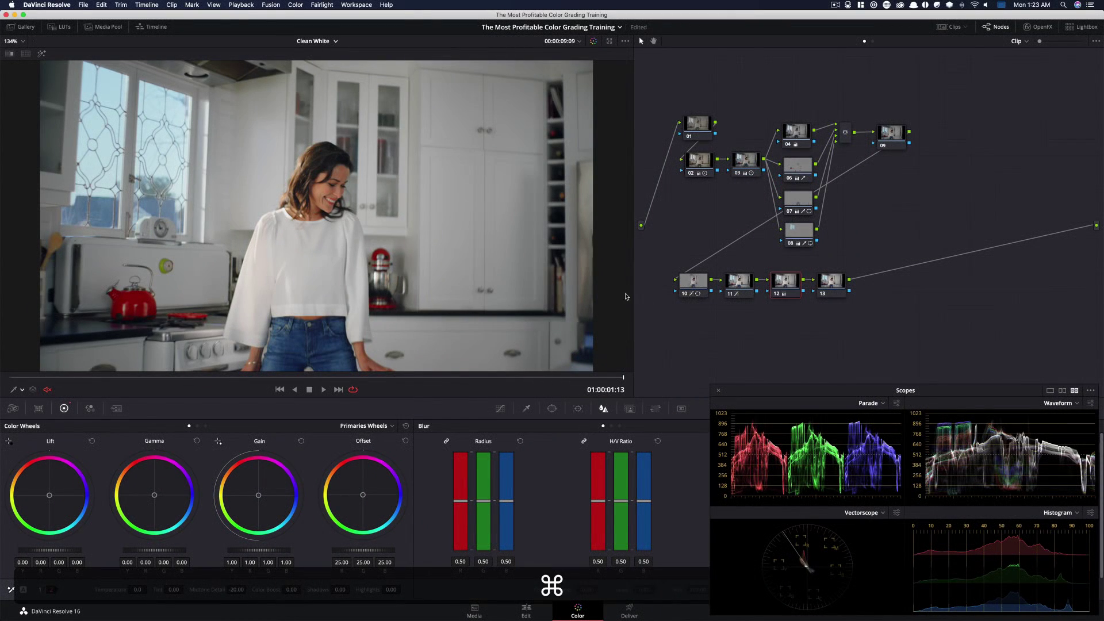
{"action": "key", "text": "super+d"}
{"action": "key", "text": "super+d"}
{"action": "key", "text": "super+d"}
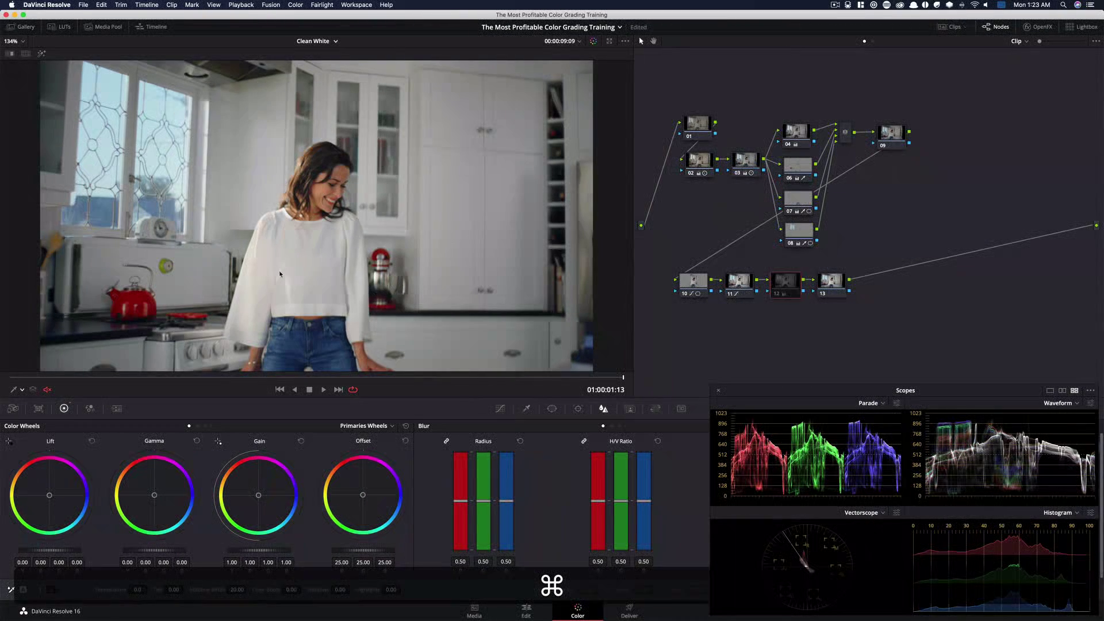
{"action": "key", "text": "super+d"}
{"action": "scroll", "coordinate": [330, 228], "scroll_direction": "up", "scroll_amount": 5}
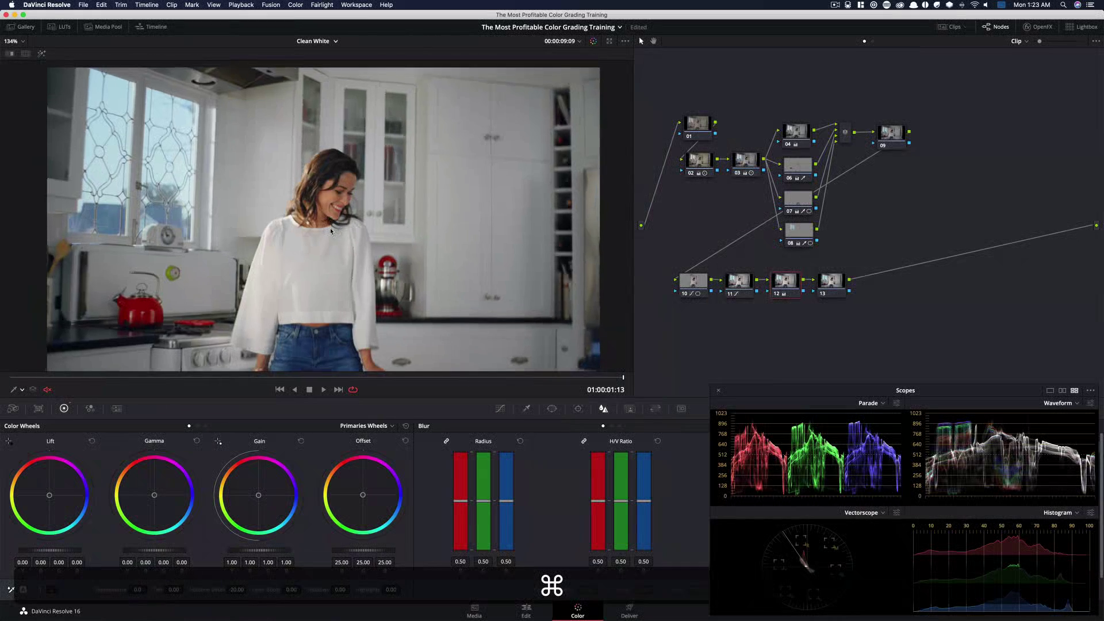
Zoom into the woman's face and toggle the twelfth node's bypass to compare the midtone detail up close
{"action": "scroll", "coordinate": [397, 203], "scroll_direction": "up", "scroll_amount": 2}
{"action": "key", "text": "super+d"}
{"action": "key", "text": "super+d"}
{"action": "key", "text": "super+d"}
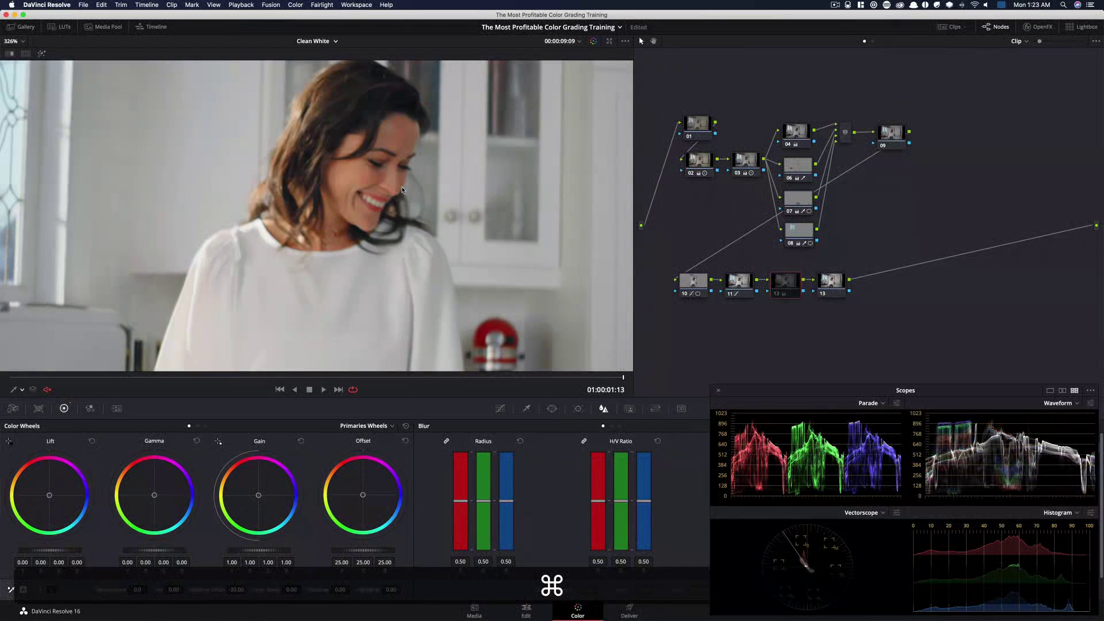
{"action": "key", "text": "super+d"}
{"action": "key", "text": "super+d"}
{"action": "key", "text": "super+d"}
{"action": "key", "text": "super+d"}
{"action": "key", "text": "super+d"}
{"action": "key", "text": "super+d"}
{"action": "key", "text": "super+d"}
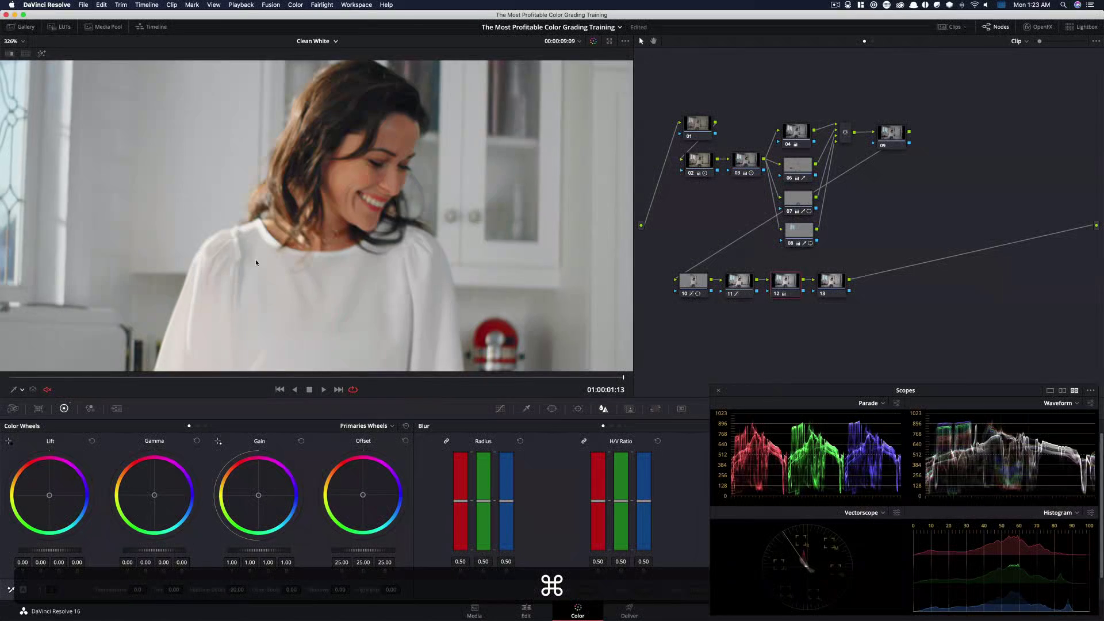
{"action": "key", "text": "super+d"}
{"action": "key", "text": "super+d"}
{"action": "key", "text": "shift+z"}
{"action": "key", "text": "super+d"}
{"action": "key", "text": "super+d"}
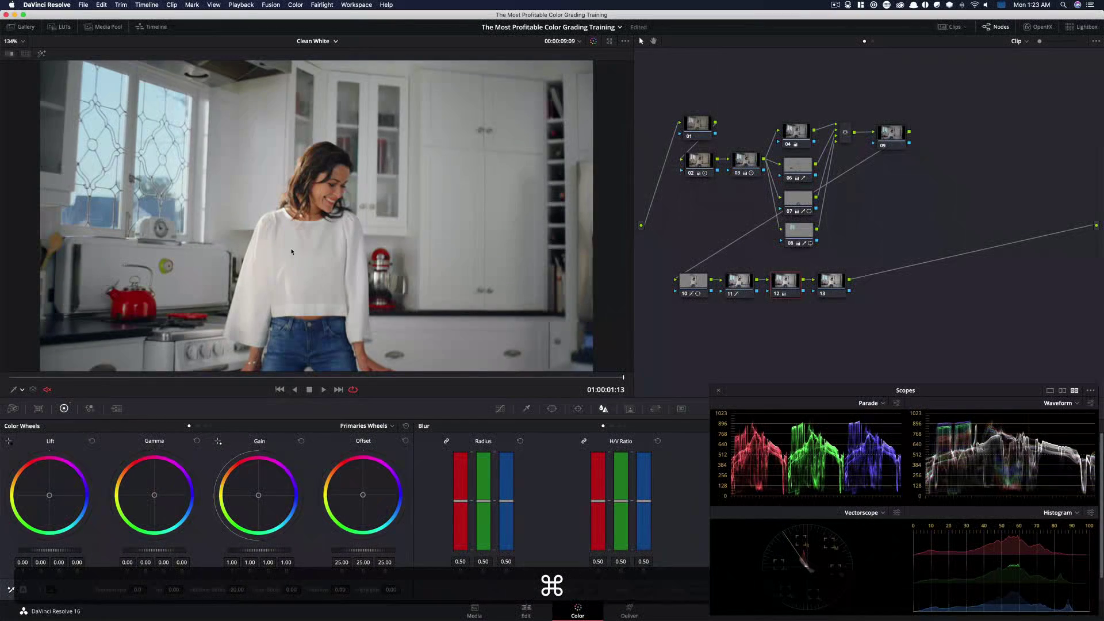
{"action": "key", "text": "super+d"}
{"action": "key", "text": "super+d"}
{"action": "key", "text": "super+d"}
{"action": "key", "text": "super+d"}
{"action": "key", "text": "super+d"}
{"action": "key", "text": "super+d"}
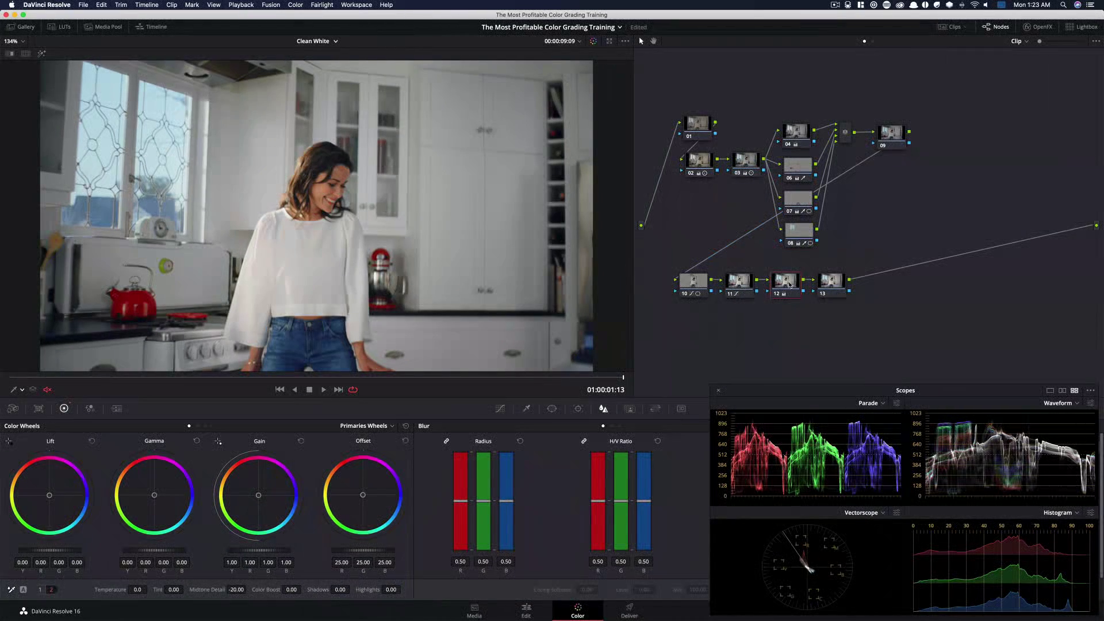
Search the OpenFX library for grain and apply Film Grain to the thirteenth node
{"action": "left_click", "coordinate": [839, 283]}
{"action": "left_click", "coordinate": [1040, 26]}
{"action": "left_click", "coordinate": [982, 59]}
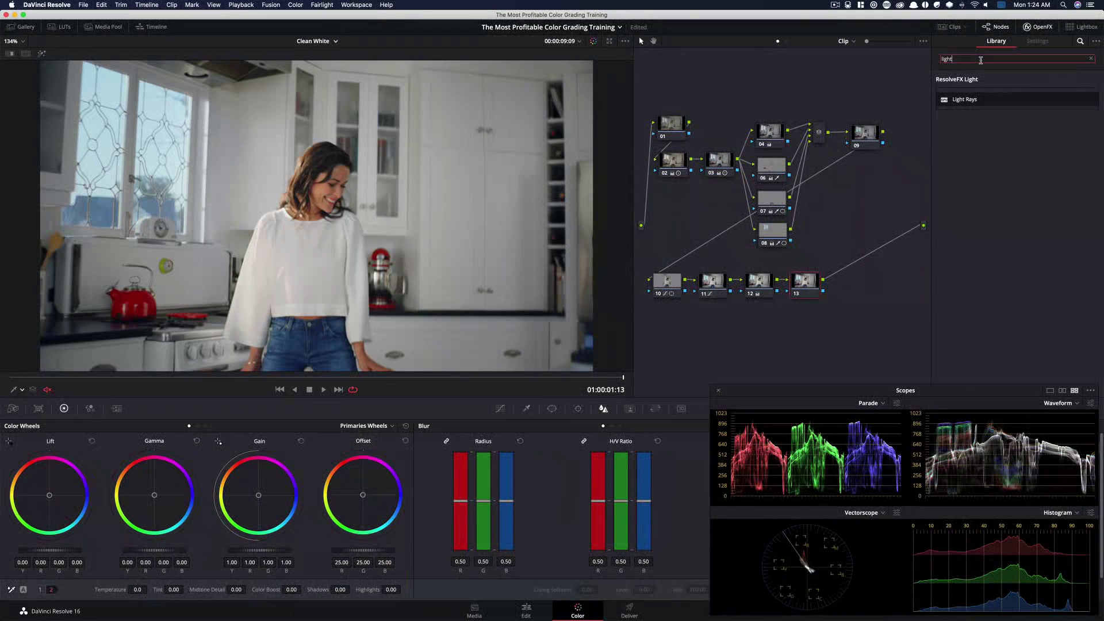
{"action": "key", "text": "super+a"}
{"action": "type", "text": "gra"}
{"action": "left_click_drag", "start_coordinate": [966, 100], "coordinate": [805, 280]}
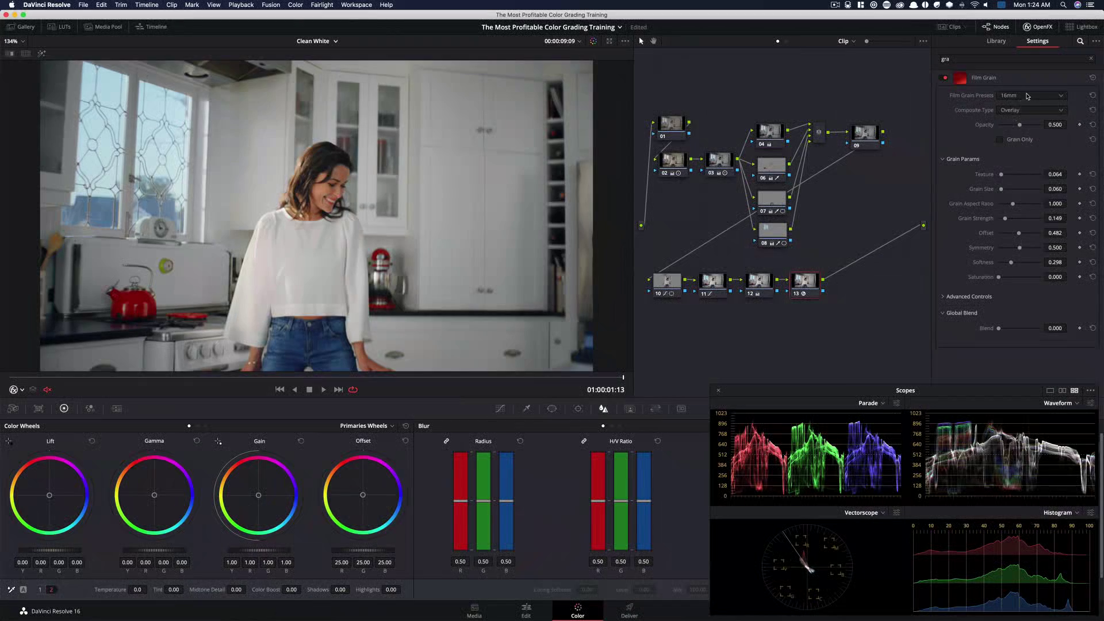
Set the Film Grain preset to 35mm 400T, then adjust Grain Strength to 0.388 and Grain Size to 0.245
{"action": "left_click", "coordinate": [1028, 96]}
{"action": "left_click", "coordinate": [1035, 174]}
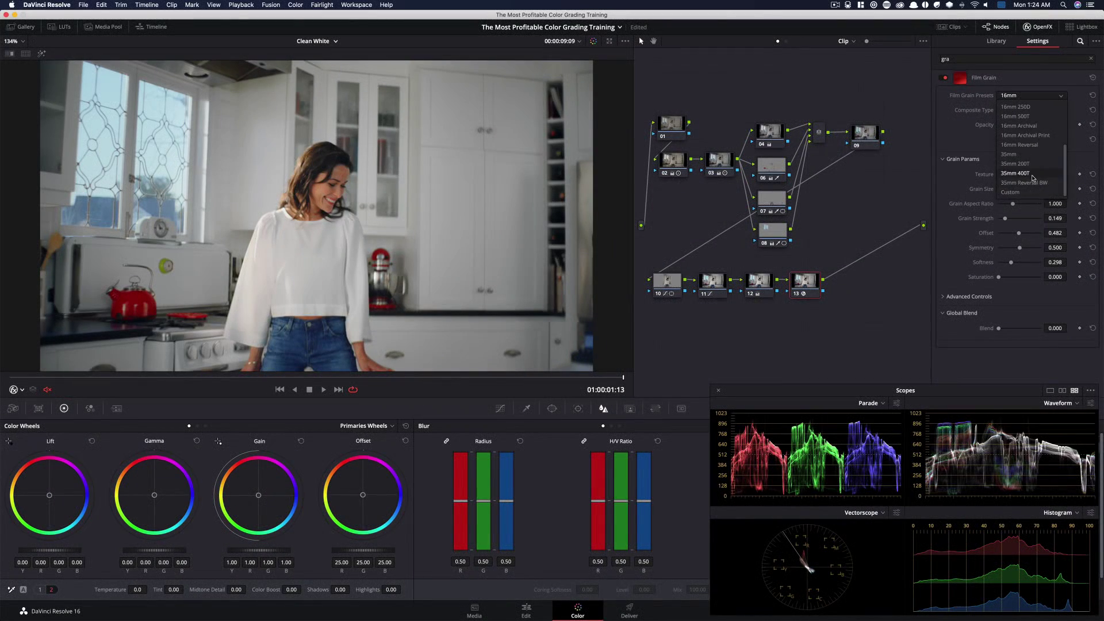
{"action": "left_click_drag", "start_coordinate": [1013, 223], "coordinate": [1017, 222]}
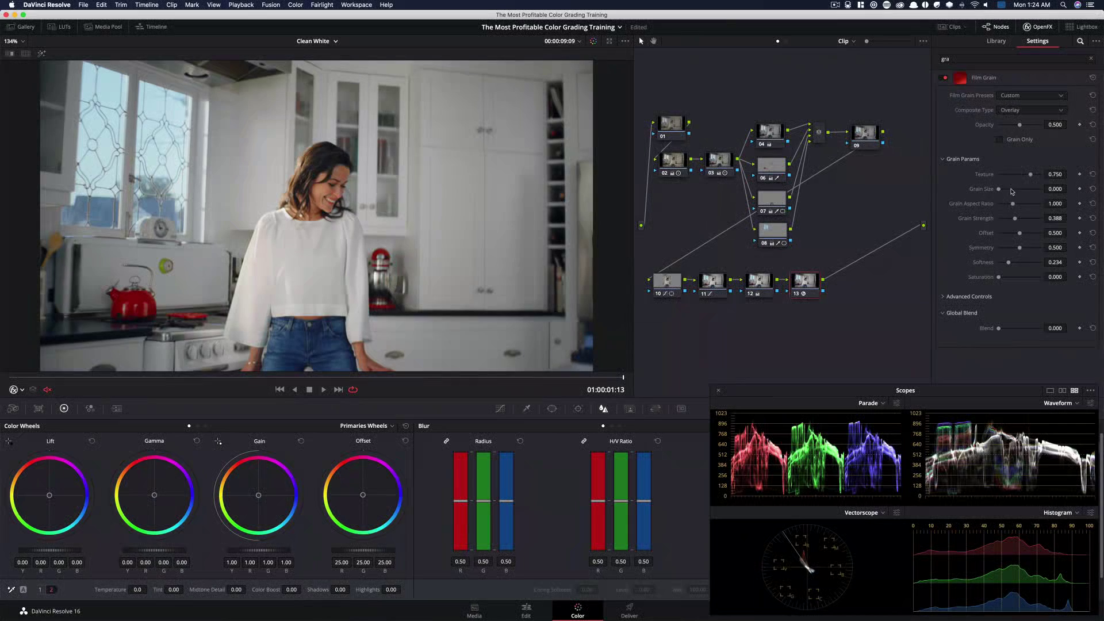
{"action": "left_click_drag", "start_coordinate": [1008, 191], "coordinate": [1010, 191]}
Inspect the film grain in an enlarged viewer, zooming in and playing back the clip
{"action": "key", "text": "alt+f"}
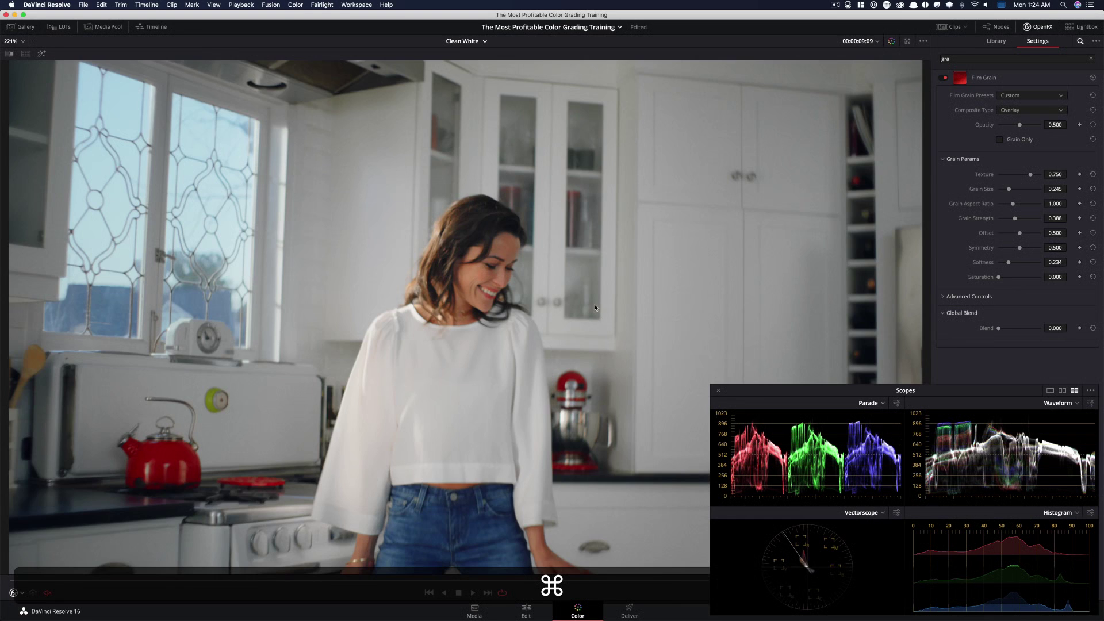
{"action": "scroll", "coordinate": [595, 308], "scroll_direction": "up", "scroll_amount": 5}
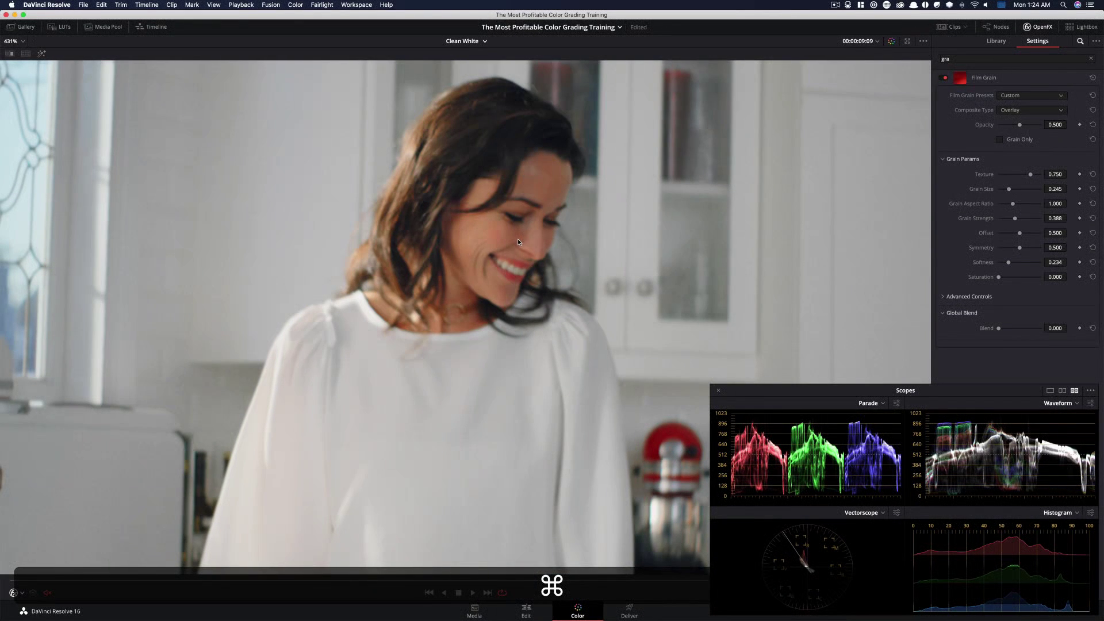
{"action": "scroll", "coordinate": [519, 242], "scroll_direction": "down", "scroll_amount": 5}
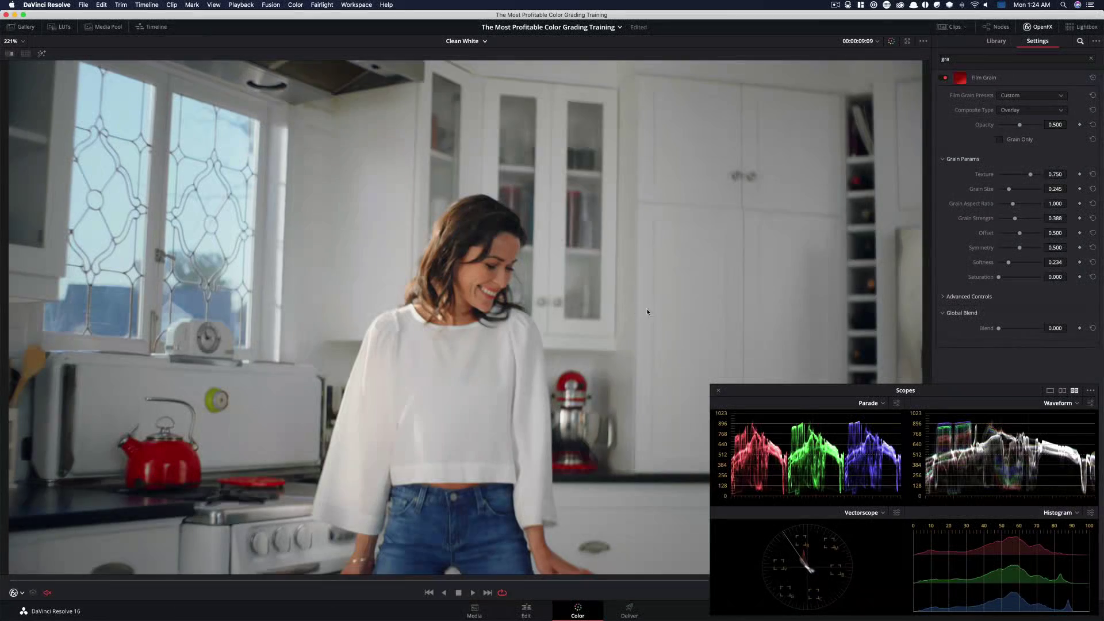
{"action": "key", "text": "space"}
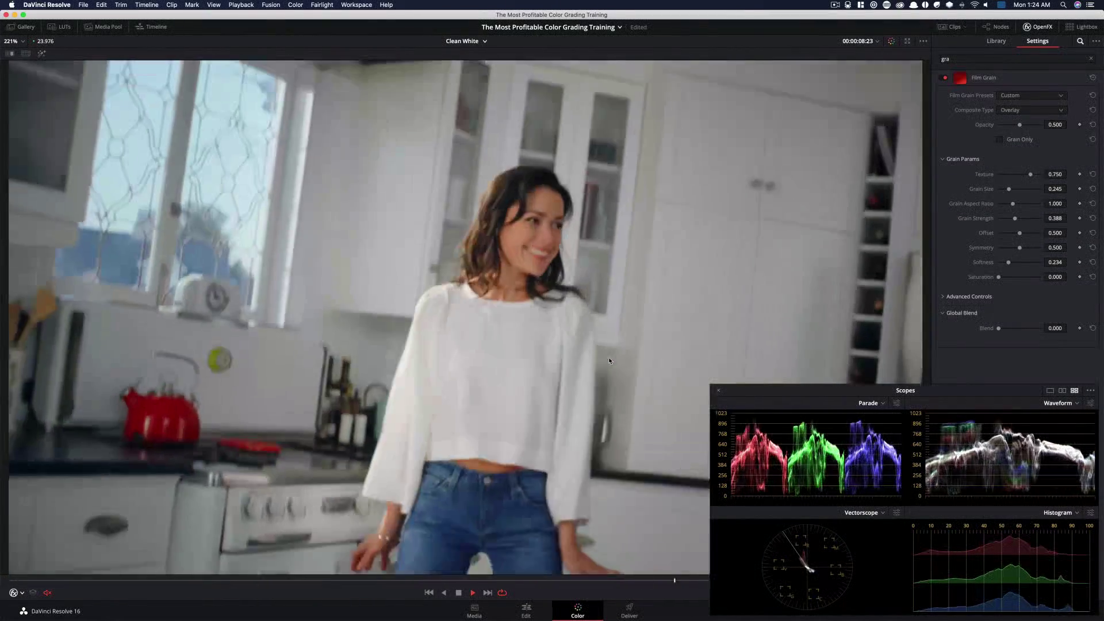
{"action": "key", "text": "space"}
{"action": "key", "text": "shift+f"}
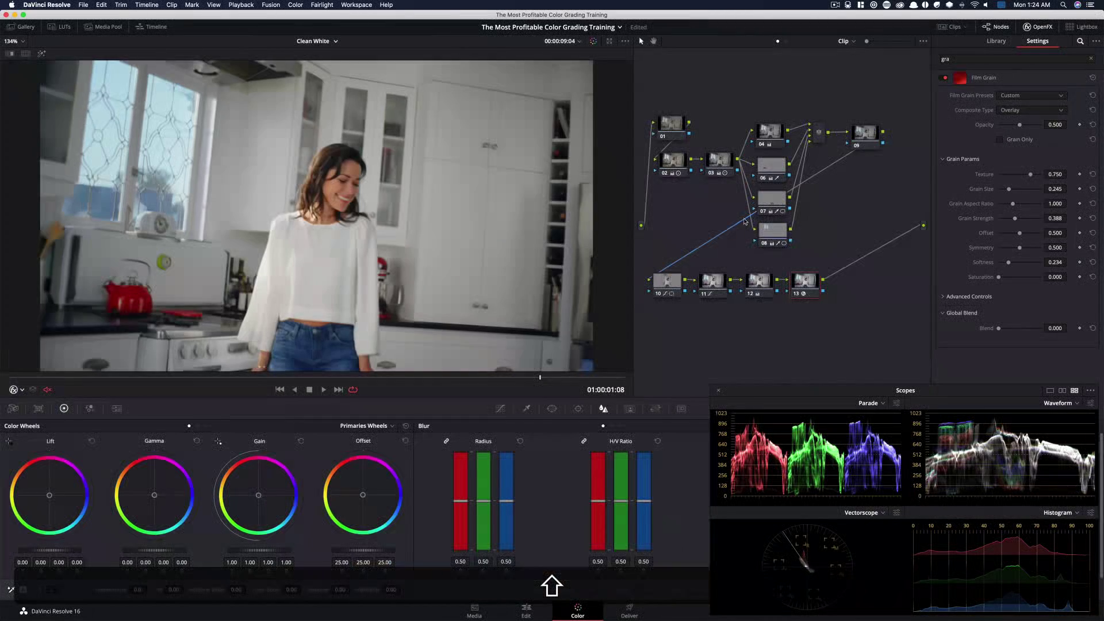
On the first node, set temporal noise reduction to 3 frames with 4.8 luma and chroma thresholds, and spatial chroma to 6.8
{"action": "left_click", "coordinate": [671, 129]}
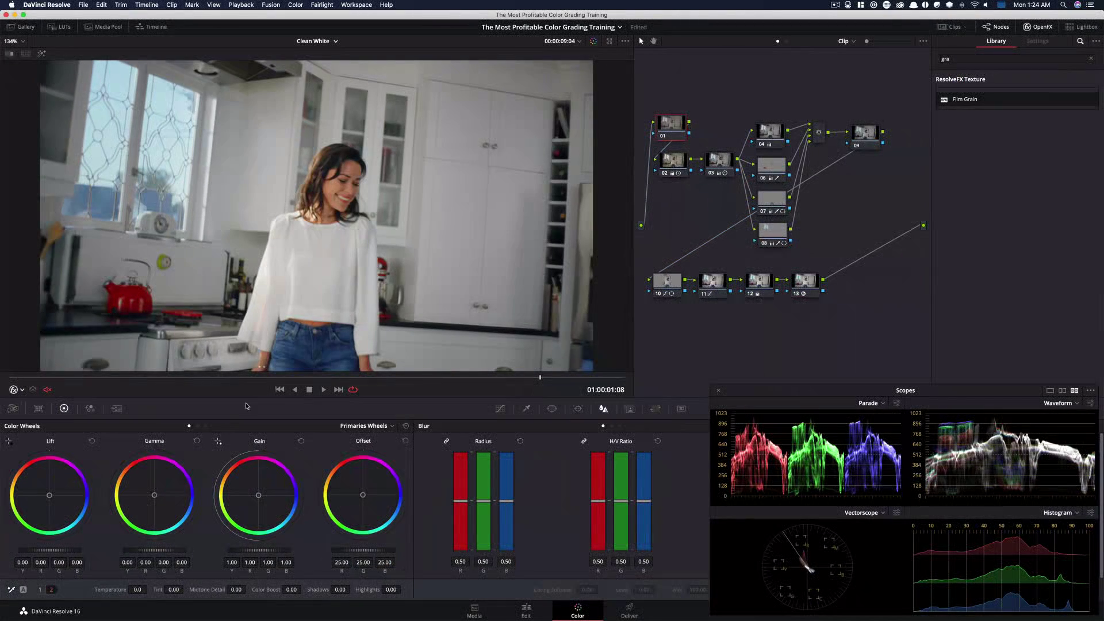
{"action": "left_click", "coordinate": [89, 409]}
{"action": "left_click", "coordinate": [116, 409]}
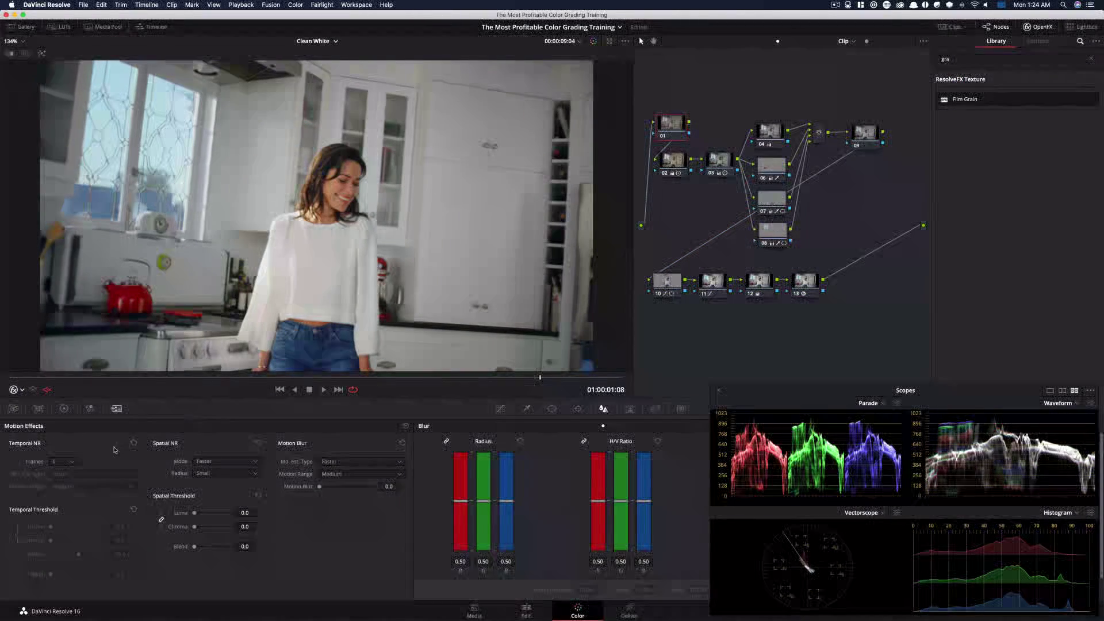
{"action": "left_click", "coordinate": [69, 462]}
{"action": "left_click", "coordinate": [63, 502]}
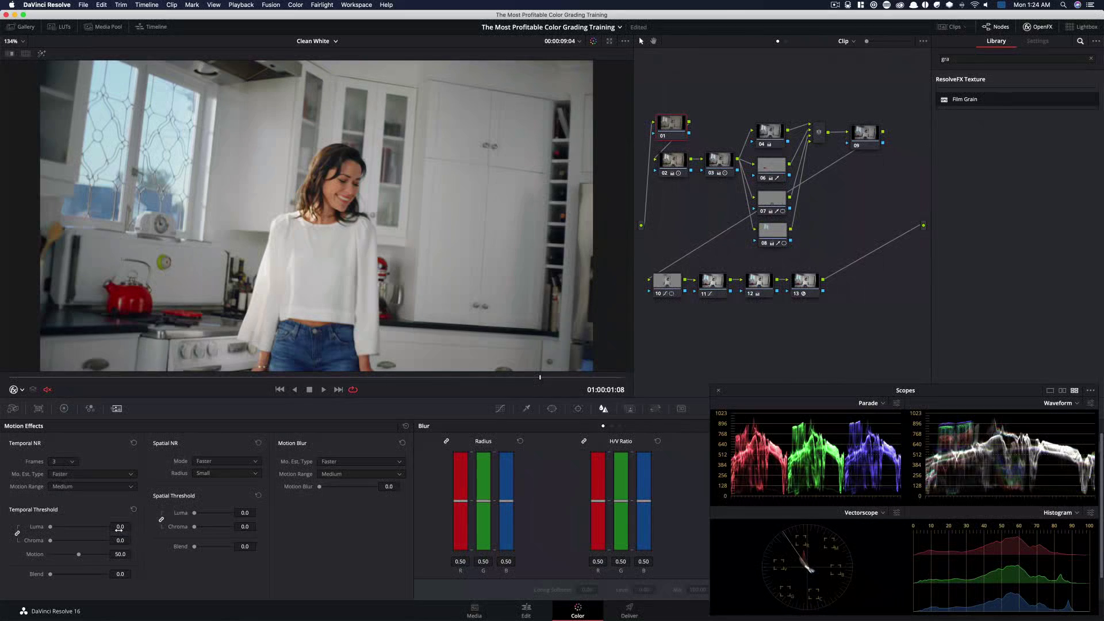
{"action": "left_click", "coordinate": [119, 527]}
{"action": "type", "text": "4.8"}
{"action": "key", "text": "Return"}
{"action": "left_click", "coordinate": [245, 527]}
{"action": "key", "text": "Return"}
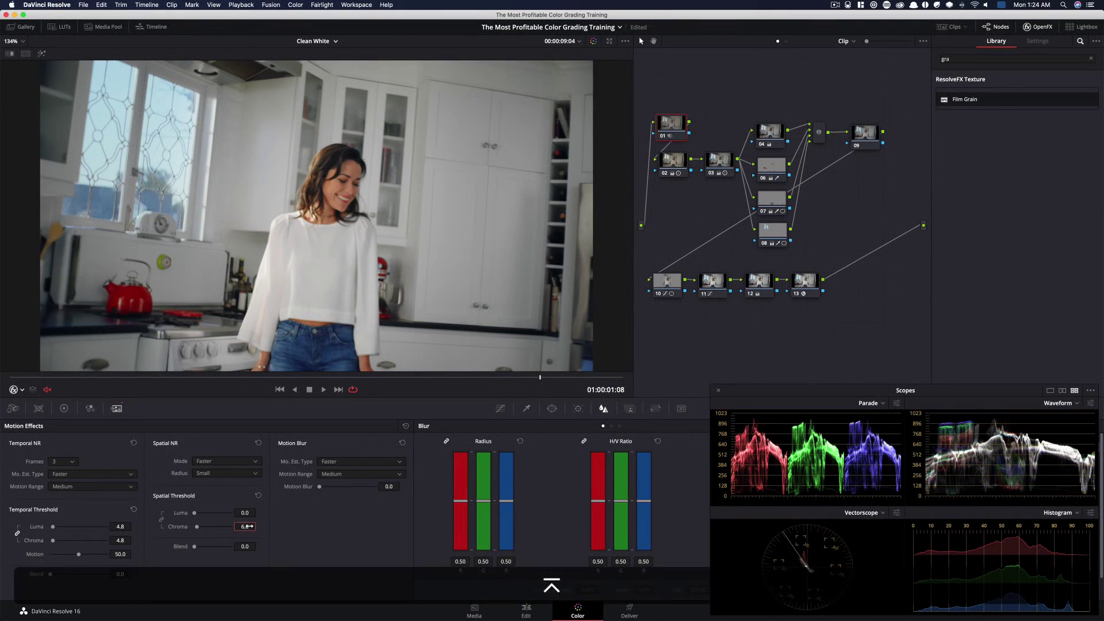
Toggle the first node's bypass to compare the noise reduction, and move the playhead later in the clip
{"action": "key", "text": "super+d"}
{"action": "key", "text": "super+d"}
{"action": "key", "text": "super+d"}
{"action": "key", "text": "super+d"}
{"action": "key", "text": "super+d"}
{"action": "key", "text": "super+d"}
{"action": "left_click_drag", "start_coordinate": [582, 379], "coordinate": [753, 374]}
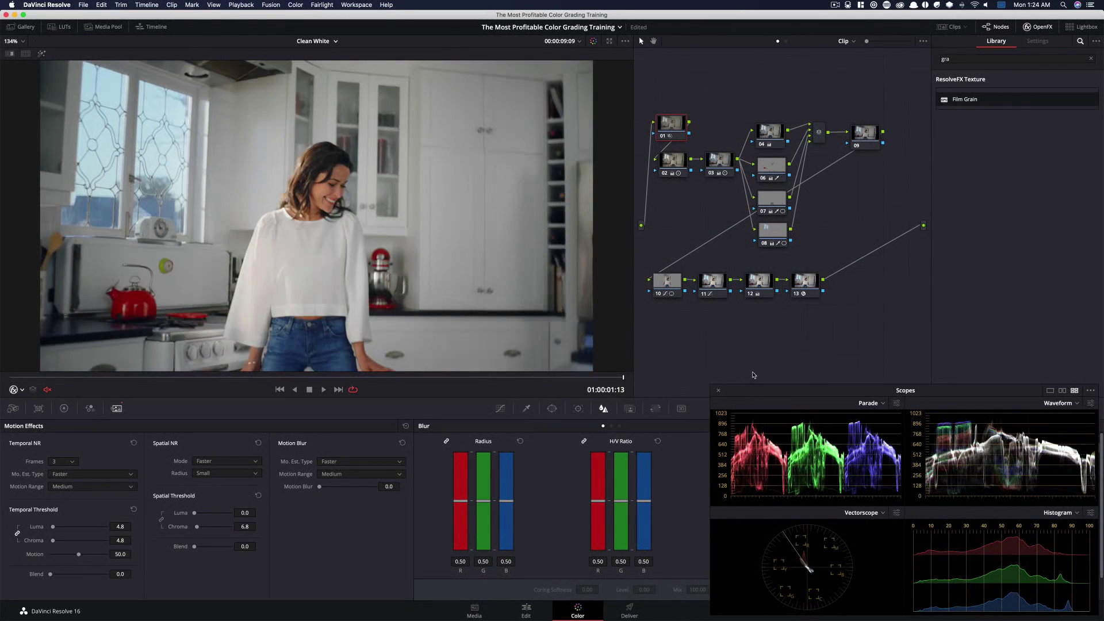
Disable the grade and re-enable the nodes one at a time to review how the look builds up
{"action": "key", "text": "shift+d"}
{"action": "key", "text": "shift+d"}
{"action": "left_click", "coordinate": [1037, 27]}
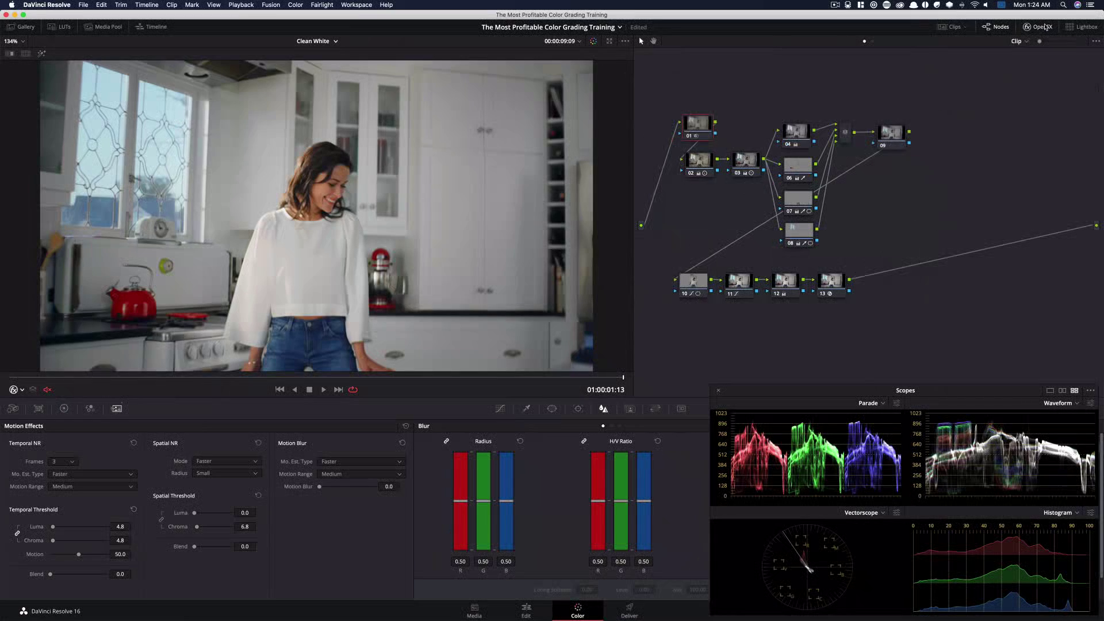
{"action": "key", "text": "super+d"}
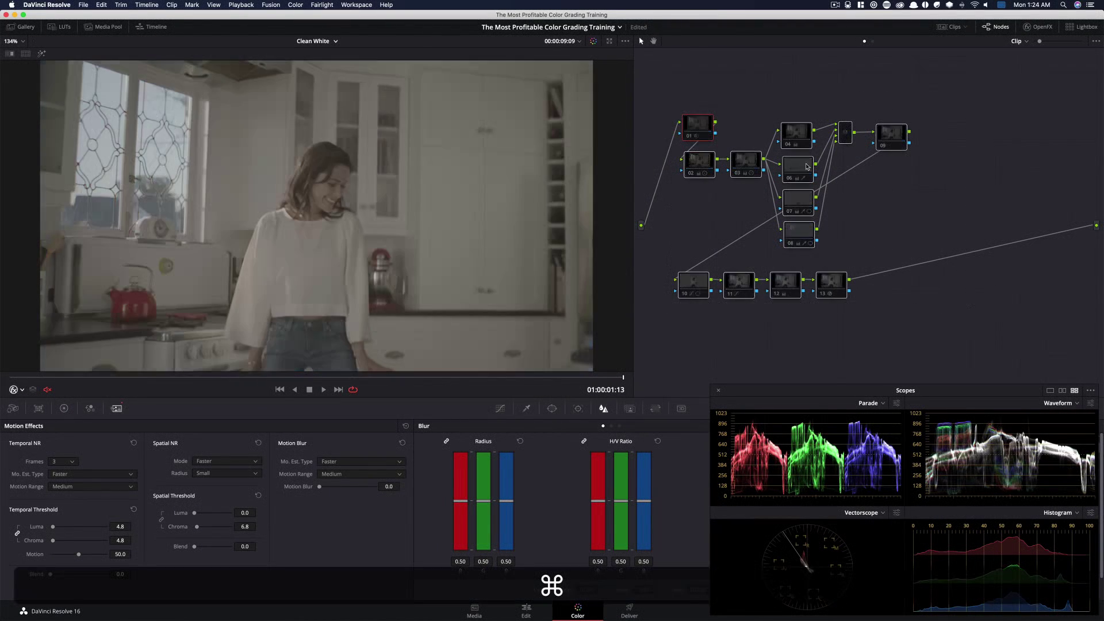
{"action": "left_click", "coordinate": [697, 164]}
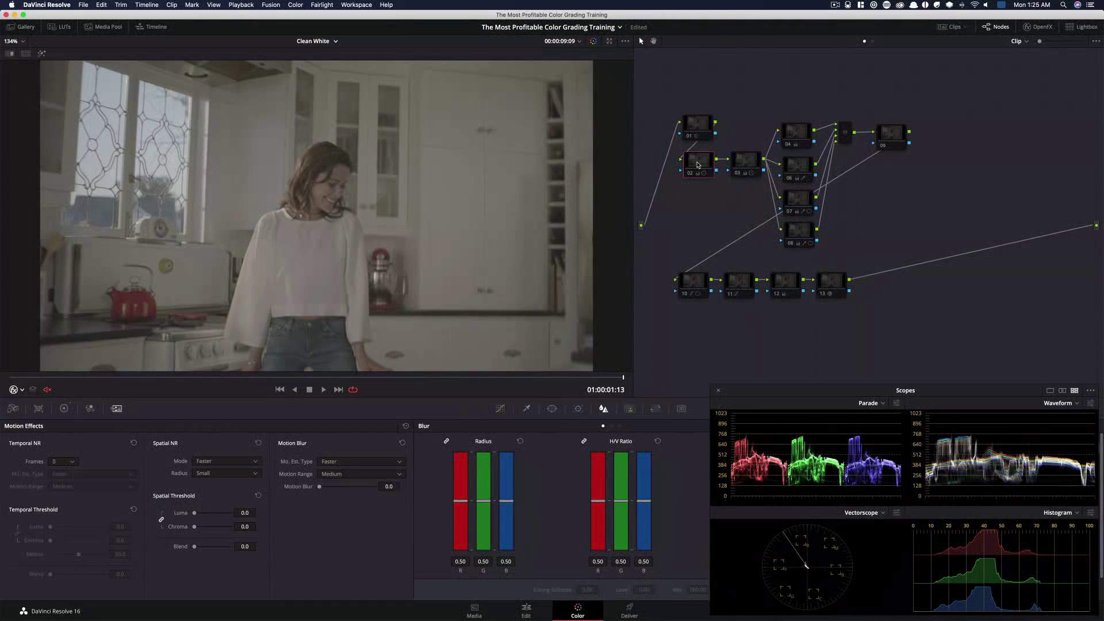
{"action": "key", "text": "super+d"}
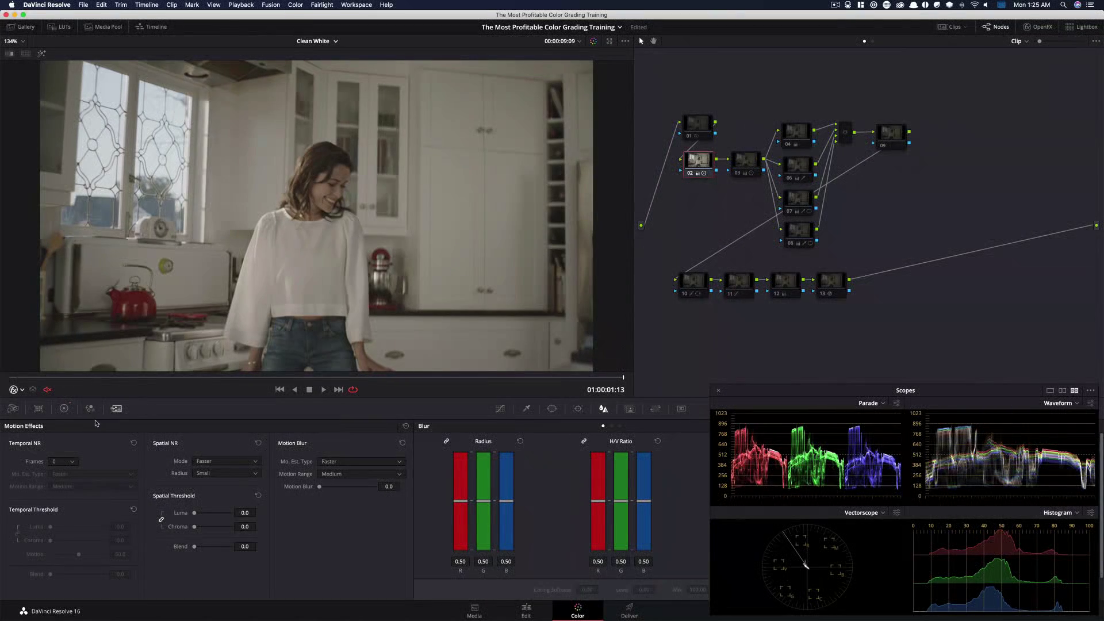
{"action": "left_click", "coordinate": [64, 409]}
{"action": "left_click", "coordinate": [741, 163]}
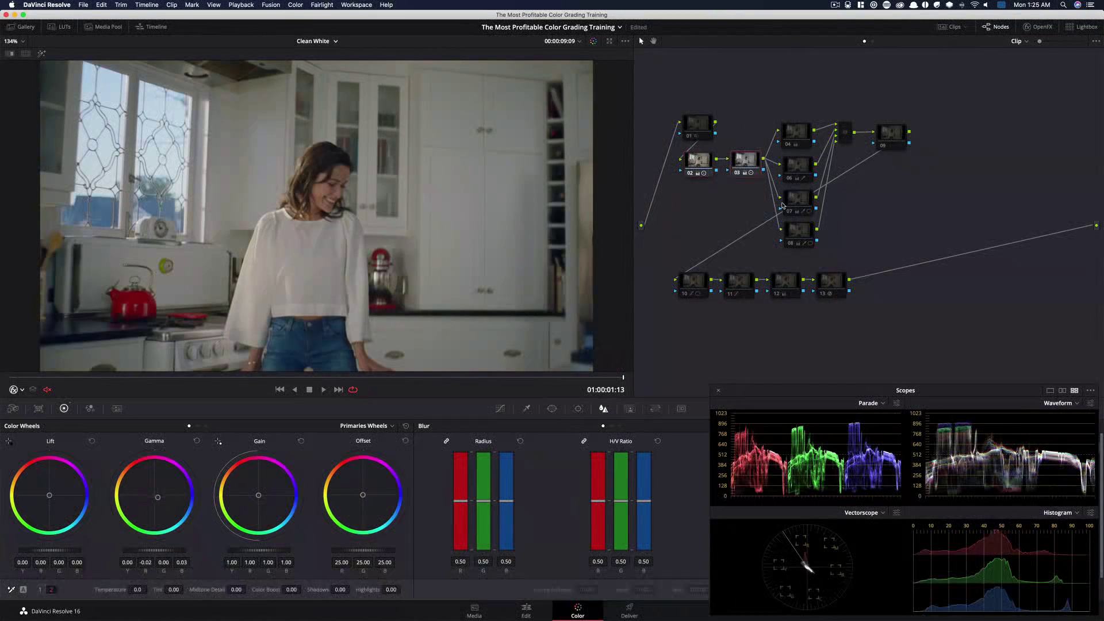
{"action": "left_click", "coordinate": [799, 134]}
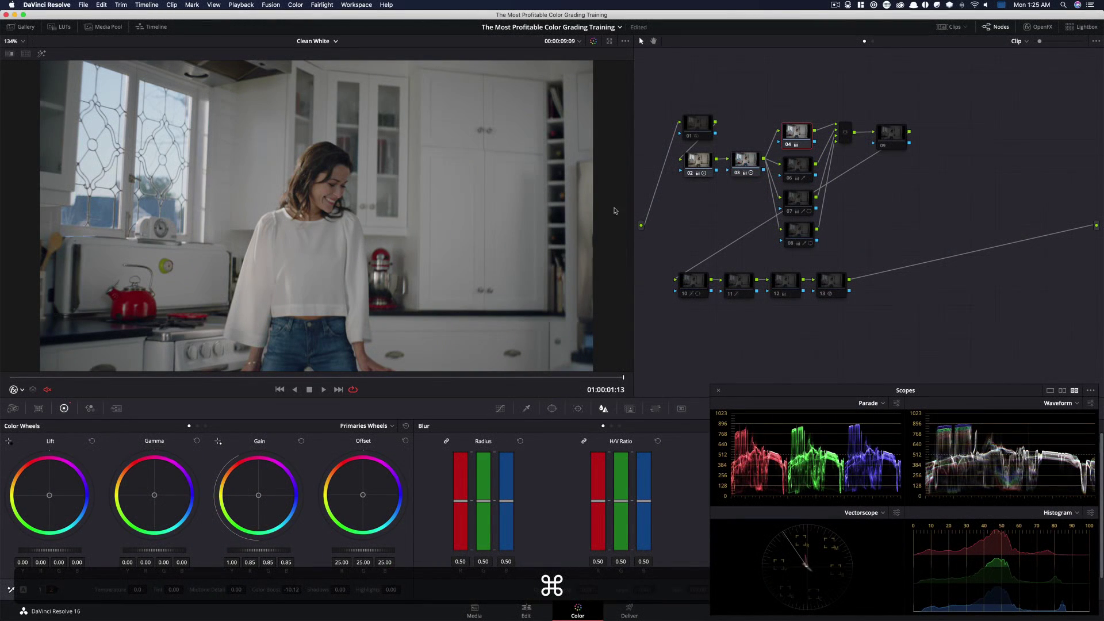
{"action": "left_click", "coordinate": [800, 167]}
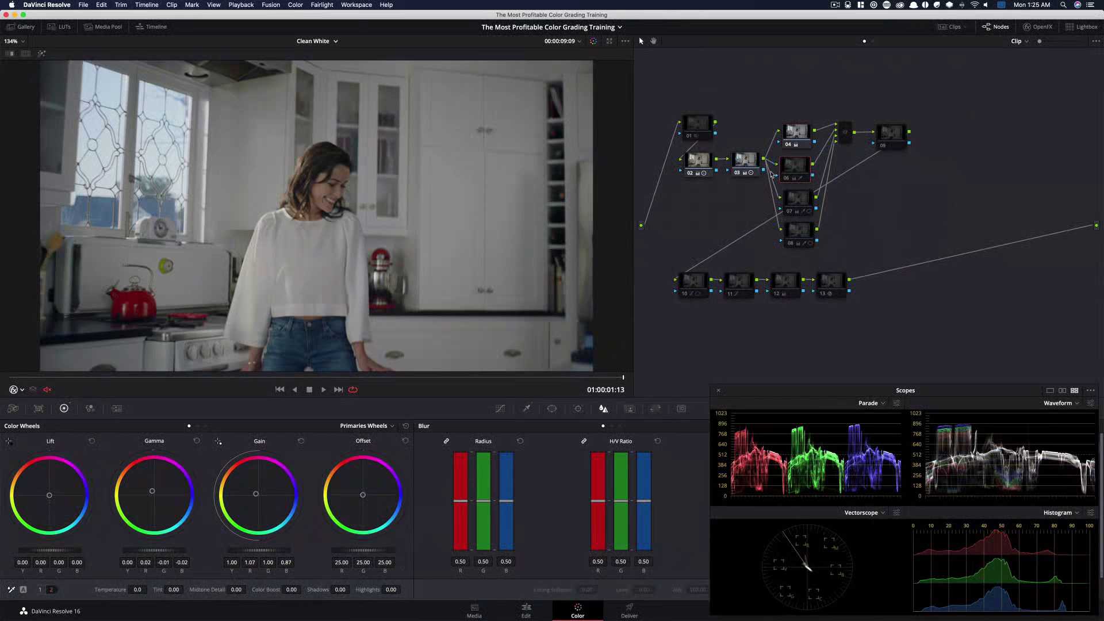
{"action": "key", "text": "super+d"}
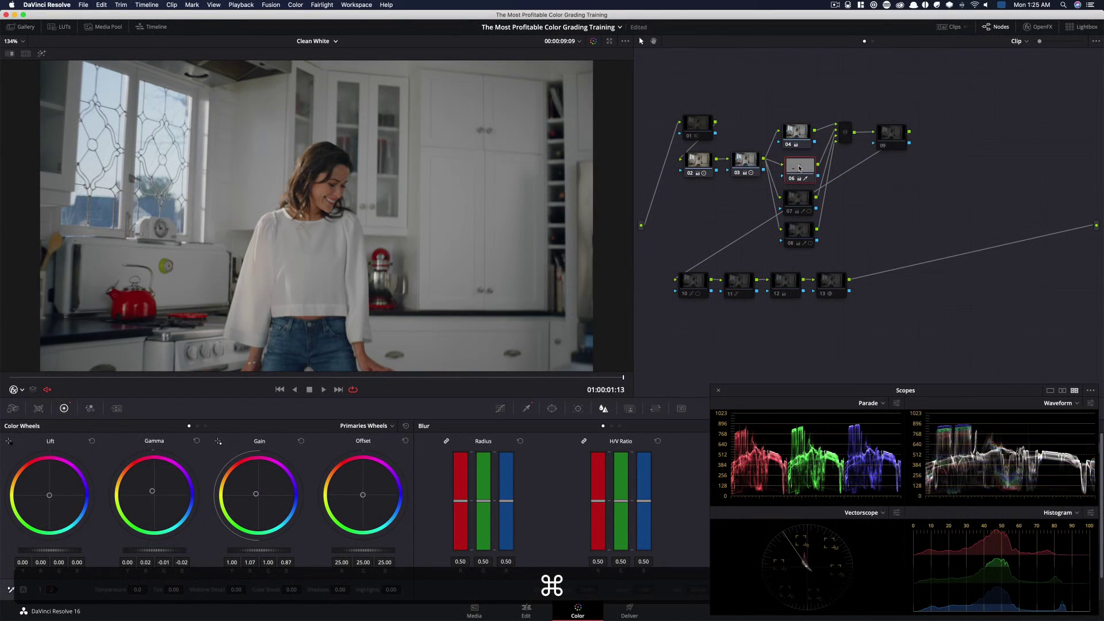
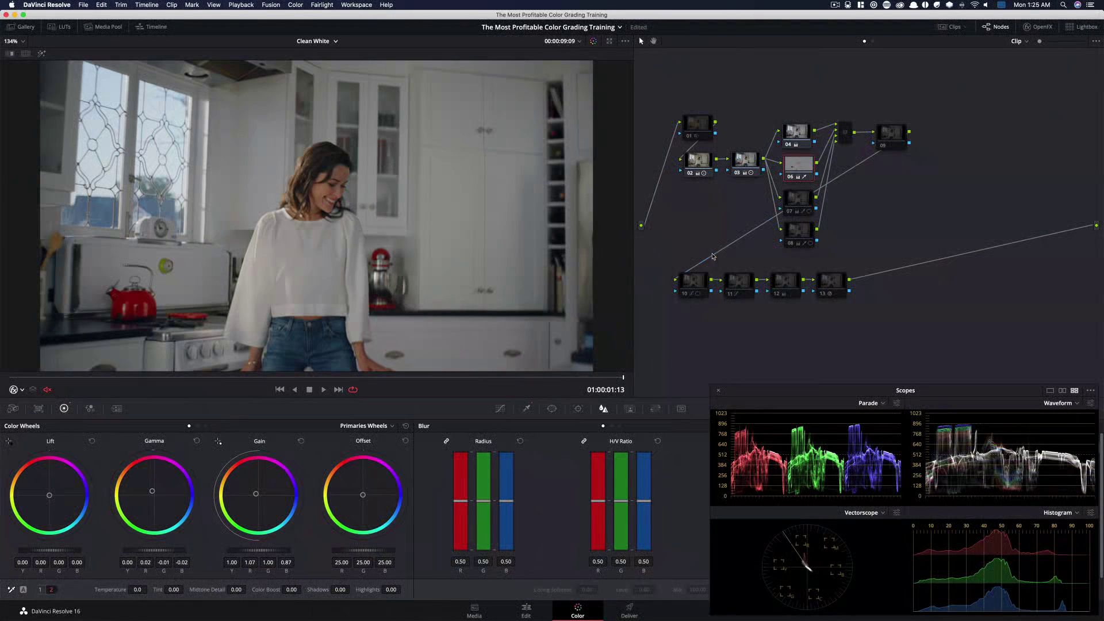
{"action": "left_click", "coordinate": [302, 5]}
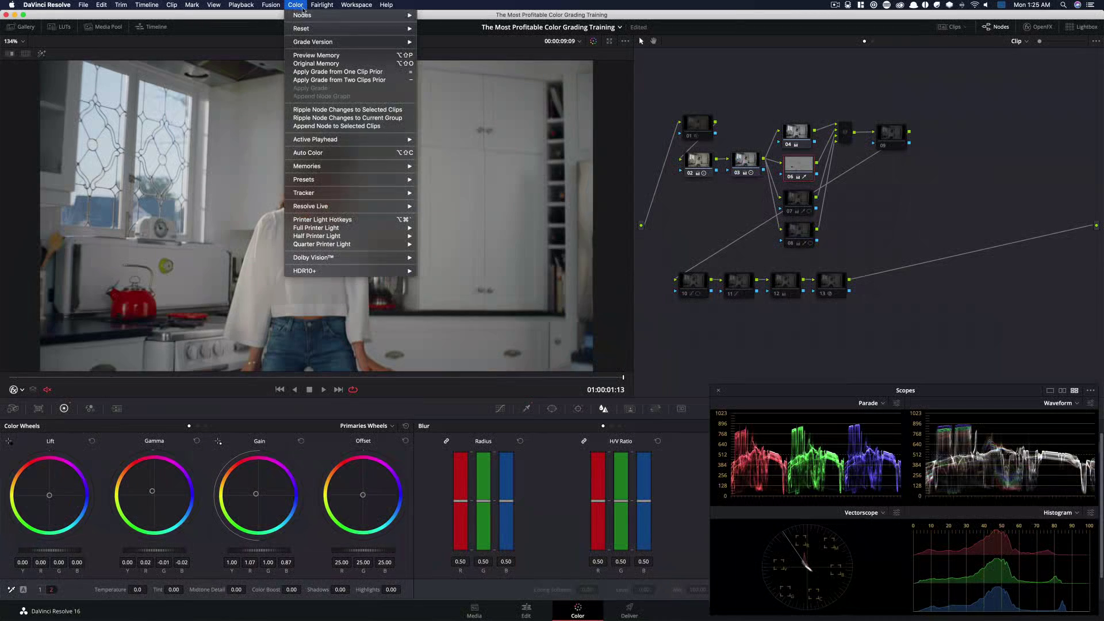
{"action": "mouse_move", "coordinate": [378, 182]}
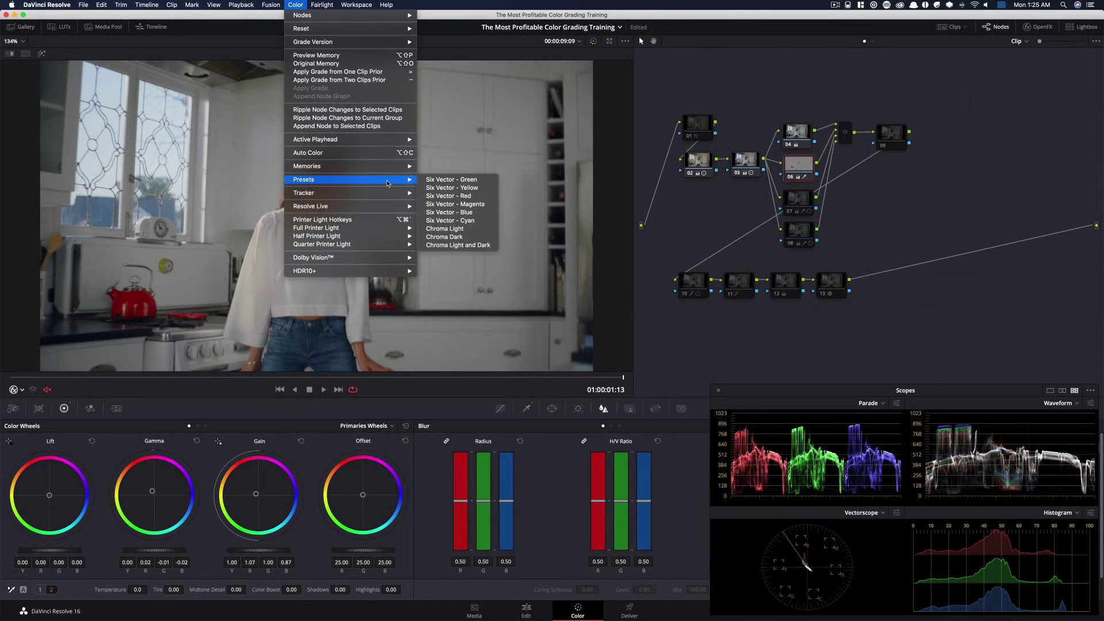
{"action": "left_click", "coordinate": [910, 195]}
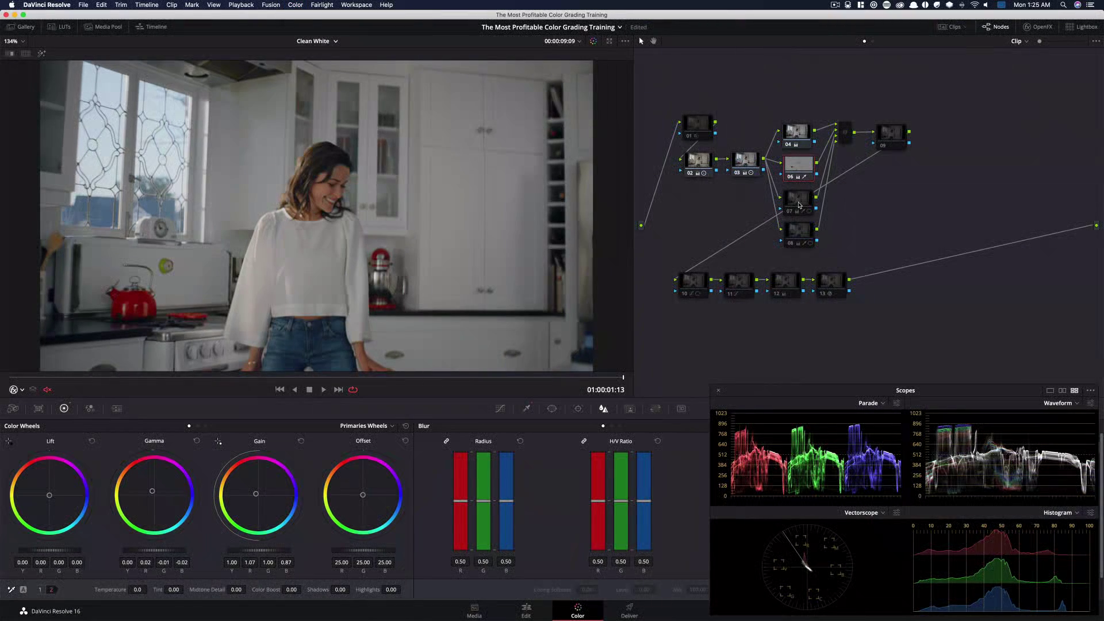
Toggle node 07 on and off repeatedly to compare its contribution to the grade
{"action": "left_click", "coordinate": [798, 204]}
{"action": "key", "text": "super+d"}
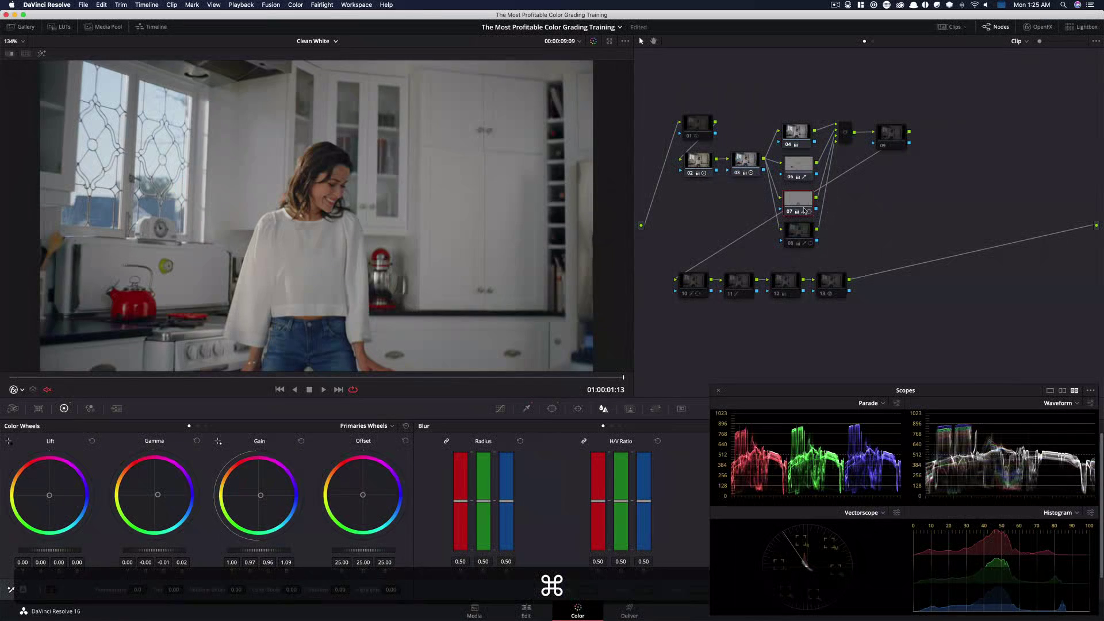
{"action": "key", "text": "super+d"}
{"action": "key", "text": "super+d"}
{"action": "key", "text": "super+d"}
{"action": "key", "text": "super+d"}
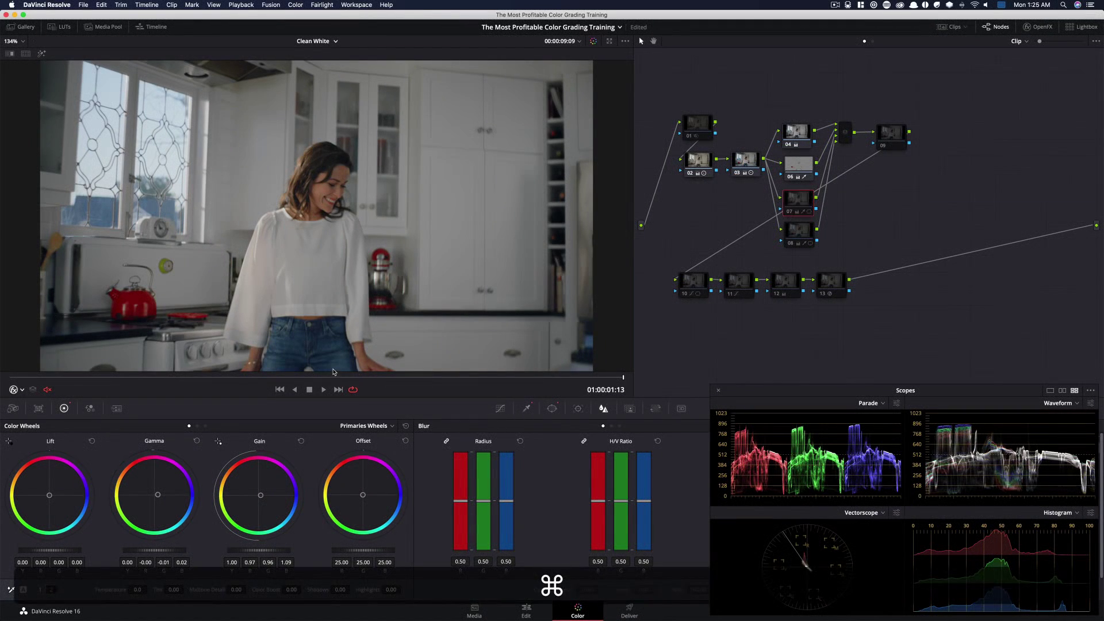
{"action": "key", "text": "super+d"}
{"action": "key", "text": "super+d"}
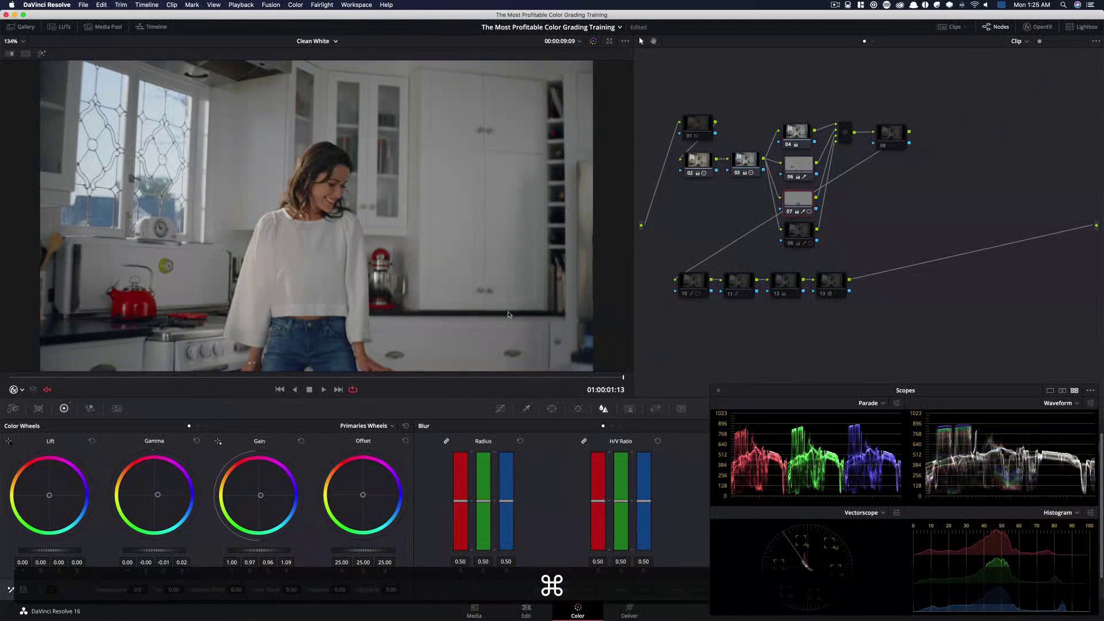
Toggle node 08 on and off repeatedly to compare its contribution to the grade
{"action": "left_click", "coordinate": [812, 231]}
{"action": "key", "text": "super+d"}
{"action": "key", "text": "super+d"}
{"action": "key", "text": "super+d"}
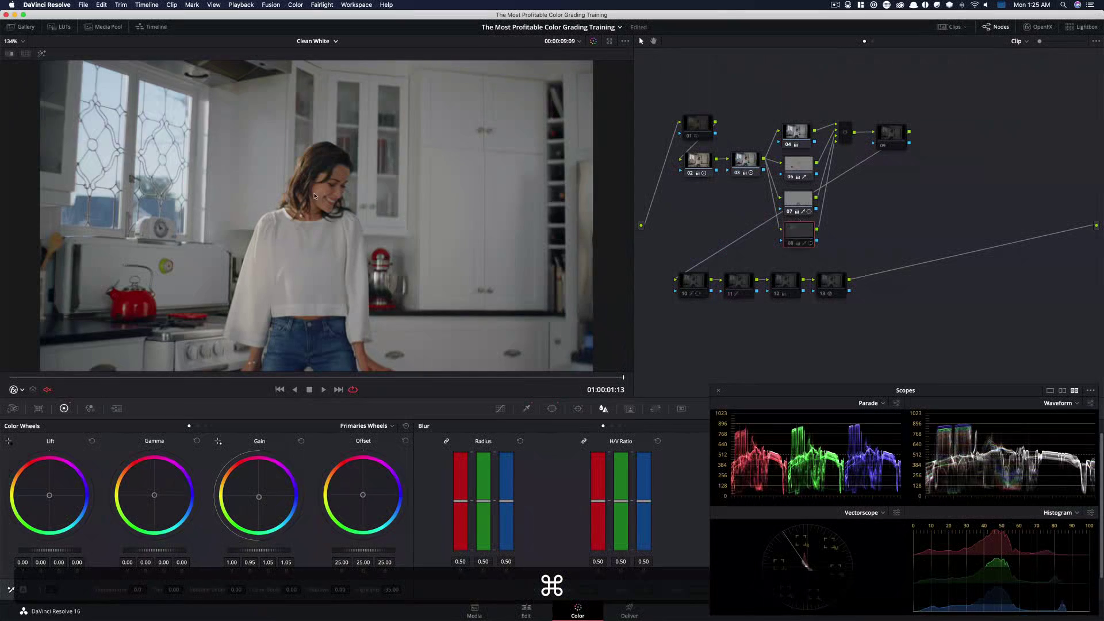
{"action": "key", "text": "super+d"}
{"action": "key", "text": "super+d"}
{"action": "key", "text": "super+d"}
{"action": "key", "text": "super+d"}
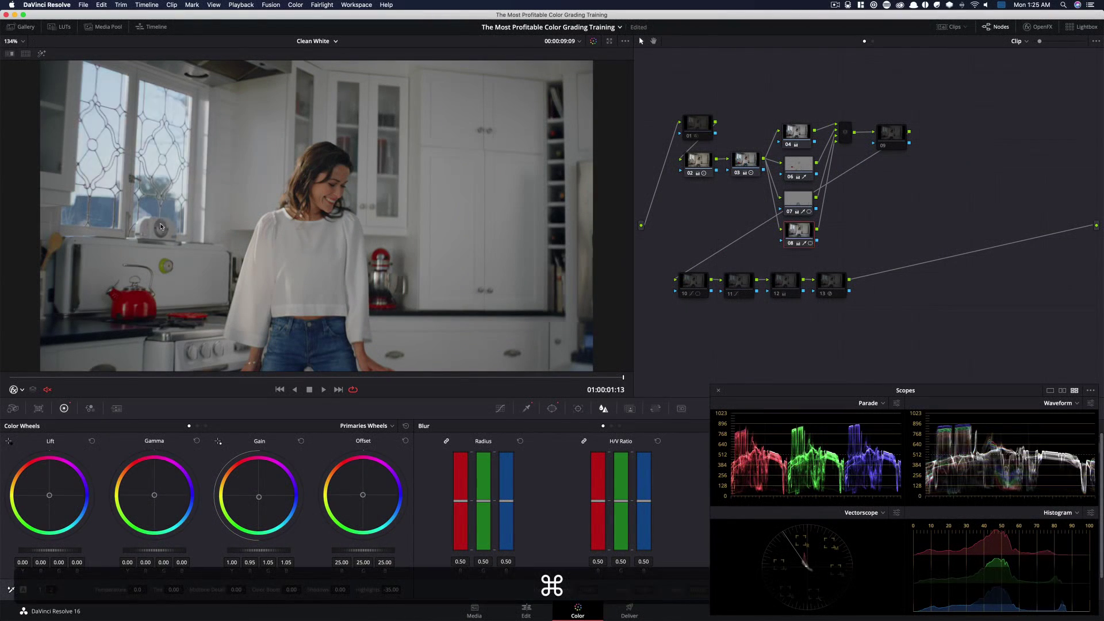
{"action": "key", "text": "super+d"}
{"action": "key", "text": "super+d"}
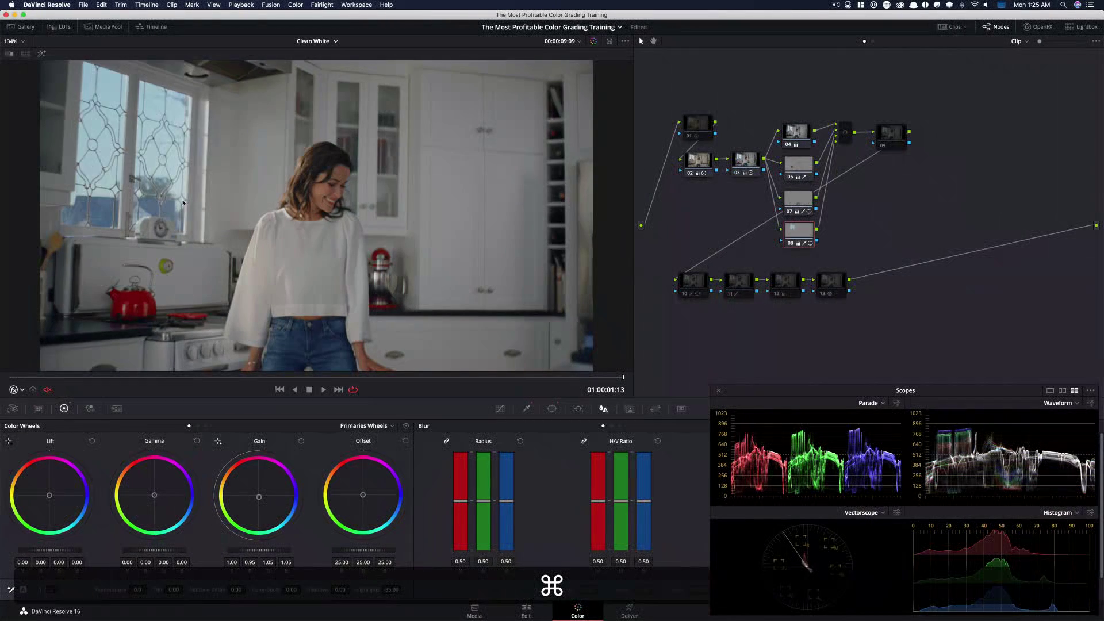
{"action": "key", "text": "super+d"}
{"action": "key", "text": "super+d"}
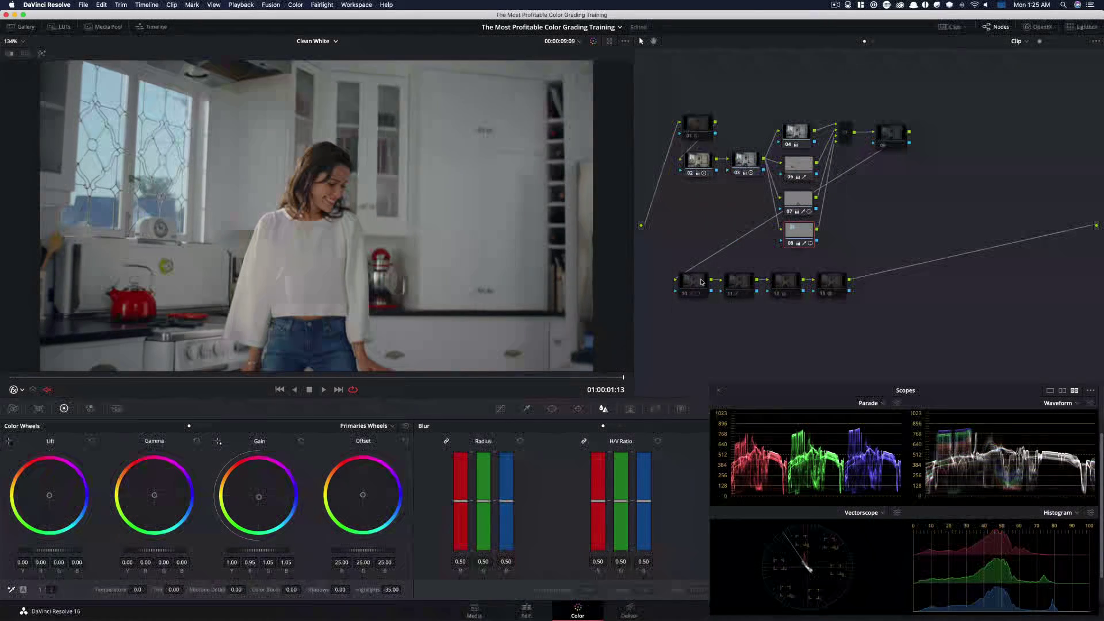
Toggle node 10 at the start of the bottom chain on and off to compare its effect
{"action": "left_click", "coordinate": [701, 282]}
{"action": "key", "text": "super+d"}
{"action": "key", "text": "super+d"}
{"action": "key", "text": "super+d"}
{"action": "key", "text": "super+d"}
{"action": "key", "text": "super+d"}
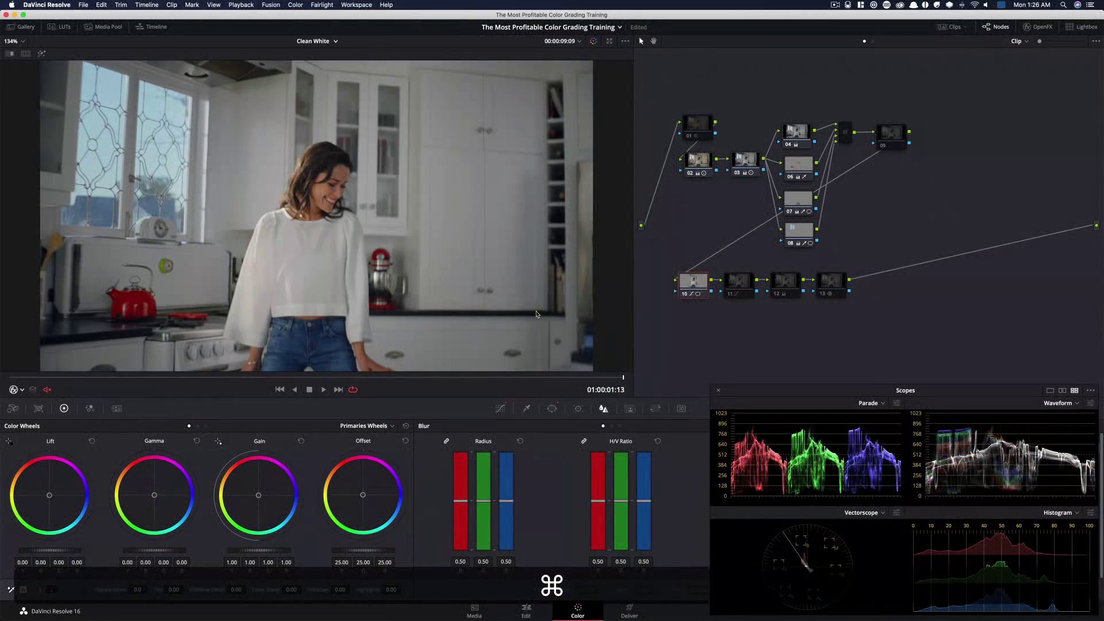
Toggle node 11 in the bottom chain on and off to compare its effect
{"action": "key", "text": "super+d"}
{"action": "key", "text": "super+d"}
{"action": "left_click", "coordinate": [741, 286]}
{"action": "key", "text": "super+d"}
{"action": "key", "text": "super+d"}
{"action": "key", "text": "super+d"}
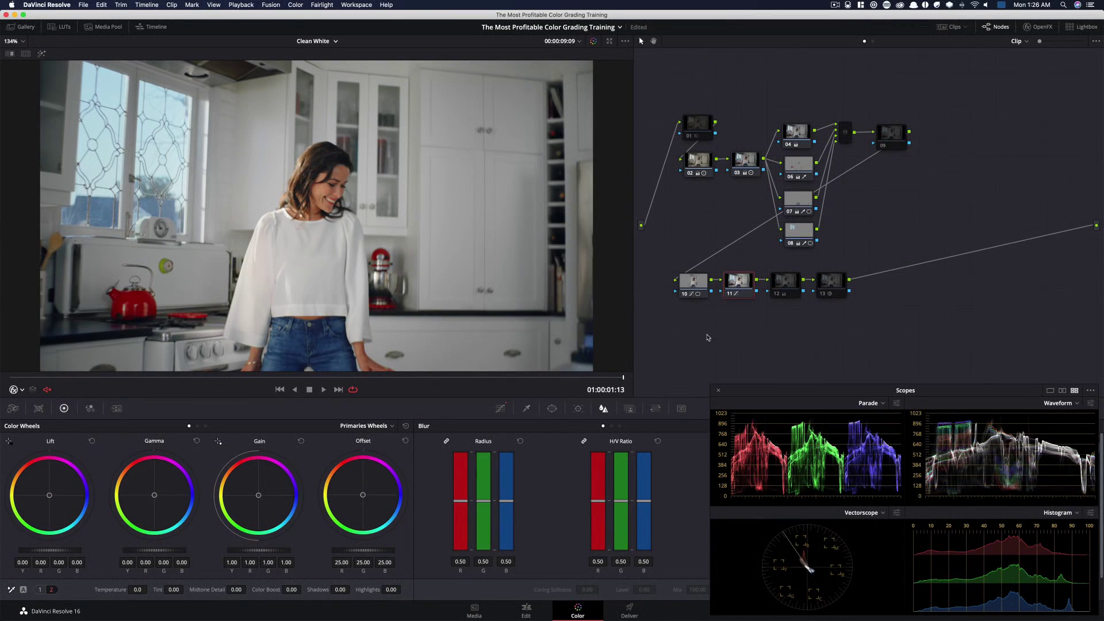
Toggle node 12 in the bottom chain on and off repeatedly to compare its effect
{"action": "left_click", "coordinate": [783, 286]}
{"action": "key", "text": "super+d"}
{"action": "key", "text": "super+d"}
{"action": "key", "text": "super+d"}
{"action": "key", "text": "super+d"}
{"action": "key", "text": "super+d"}
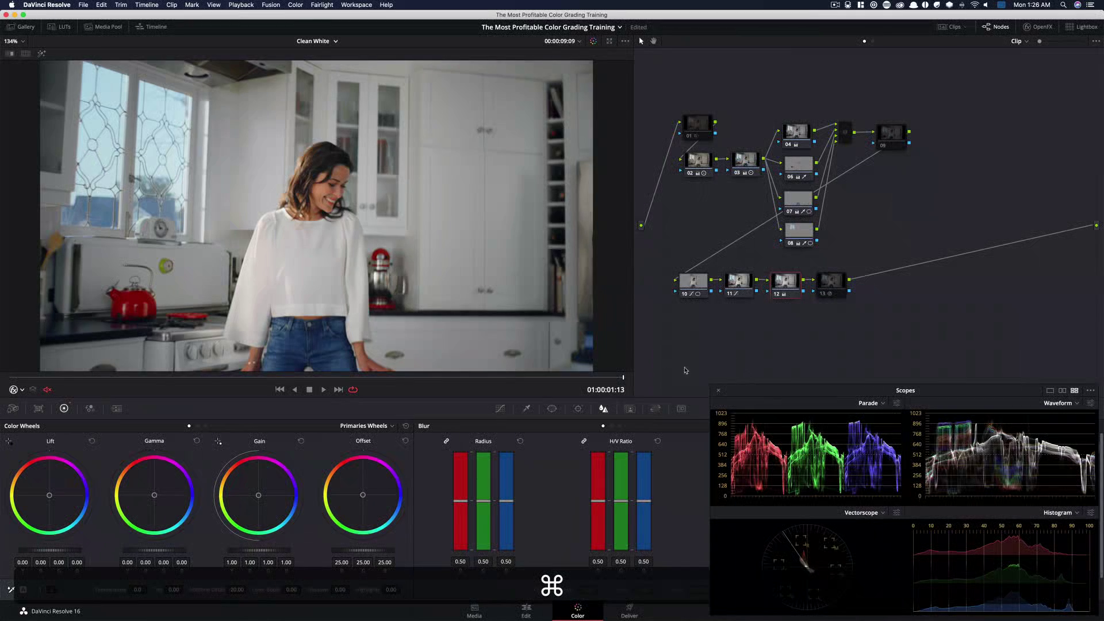
{"action": "key", "text": "super+d"}
{"action": "key", "text": "super+d"}
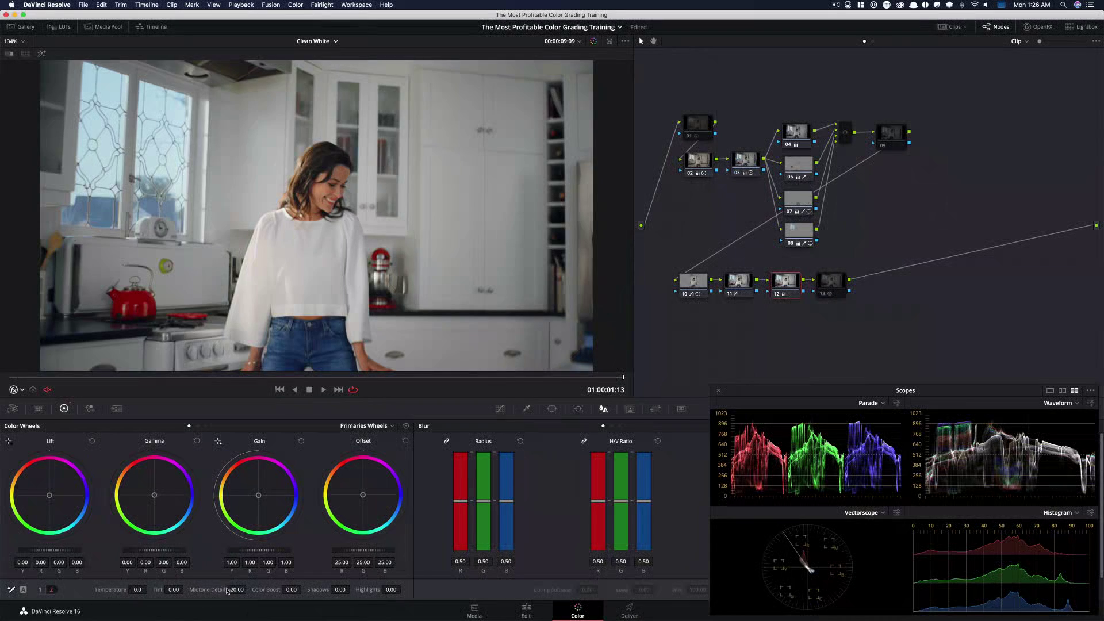
{"action": "key", "text": "super+d"}
{"action": "key", "text": "super+d"}
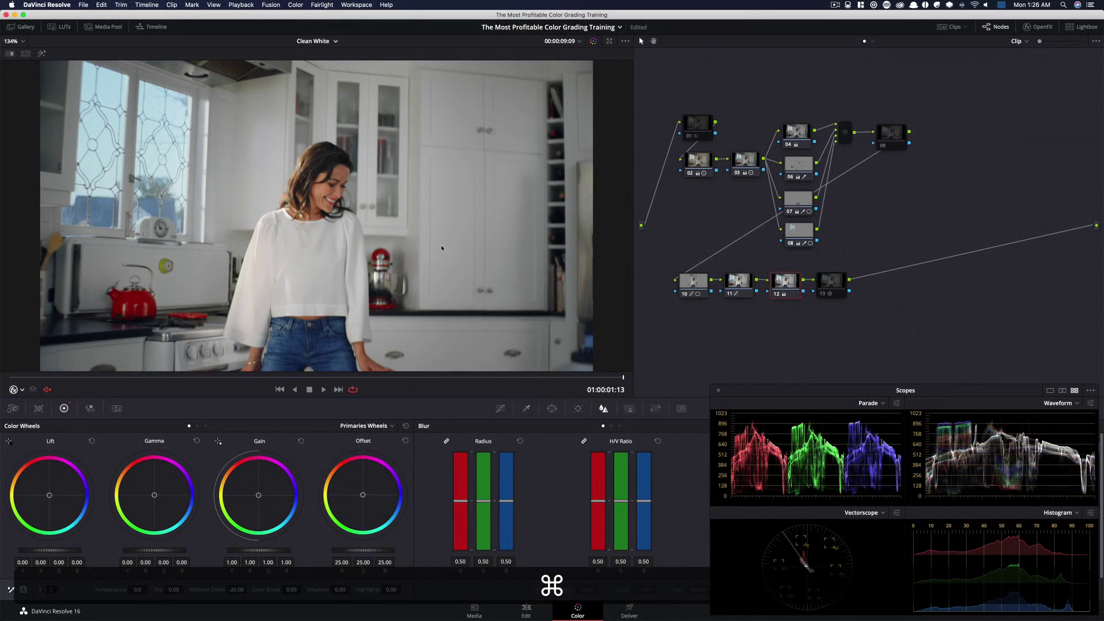
{"action": "key", "text": "super+d"}
{"action": "key", "text": "super+d"}
{"action": "key", "text": "super+d"}
{"action": "key", "text": "super+d"}
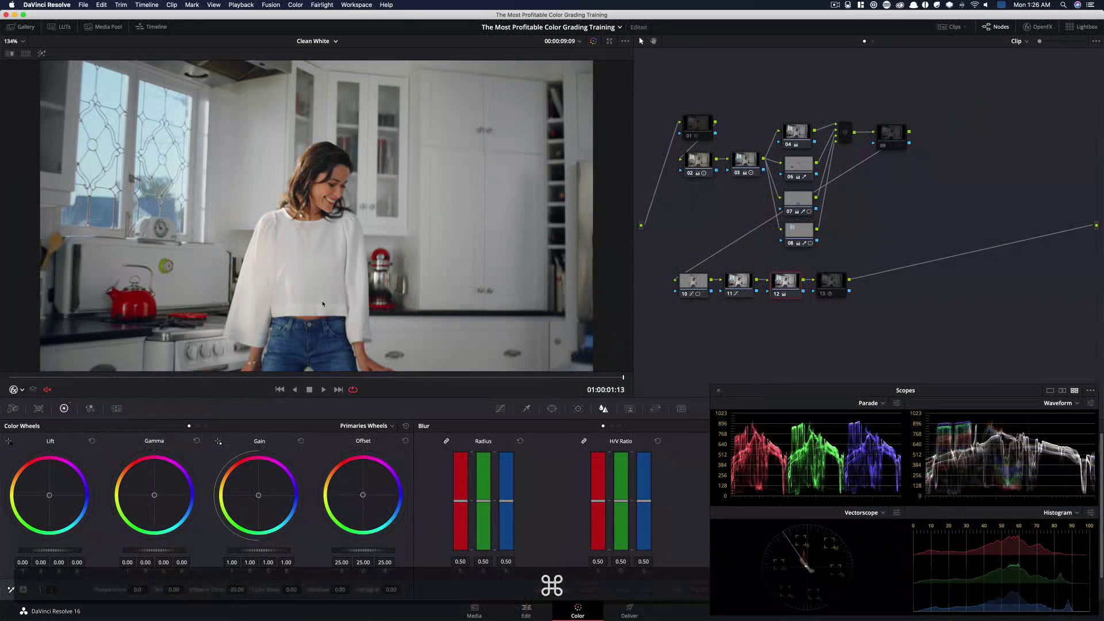
{"action": "key", "text": "super+d"}
{"action": "key", "text": "super+d"}
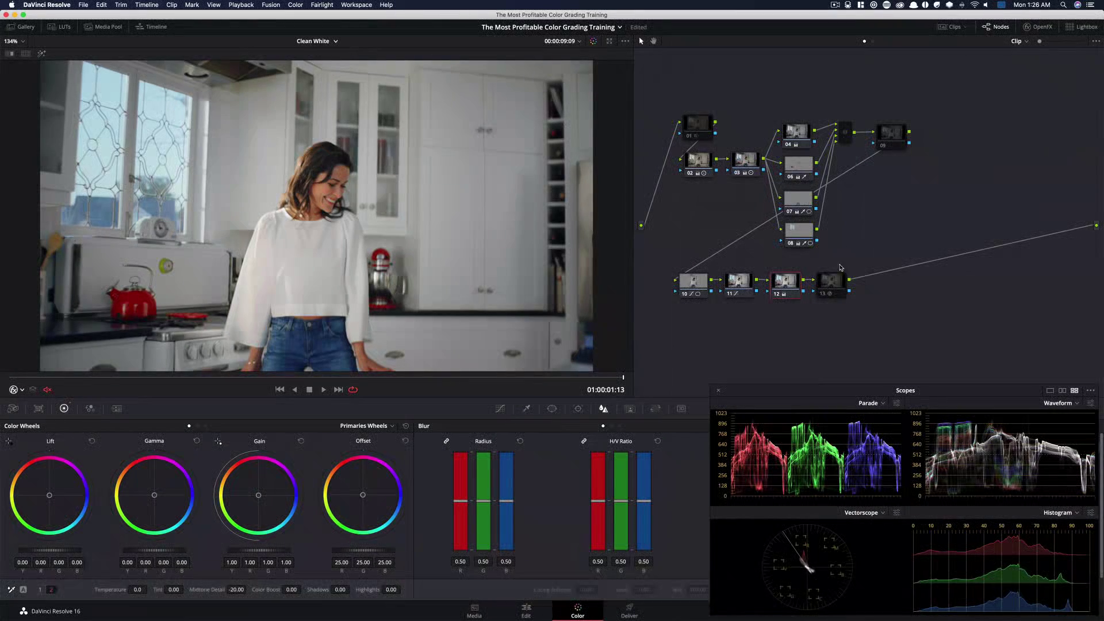
Toggle the final node 13 and then the first node 01 on and off to compare their effect
{"action": "left_click", "coordinate": [831, 287]}
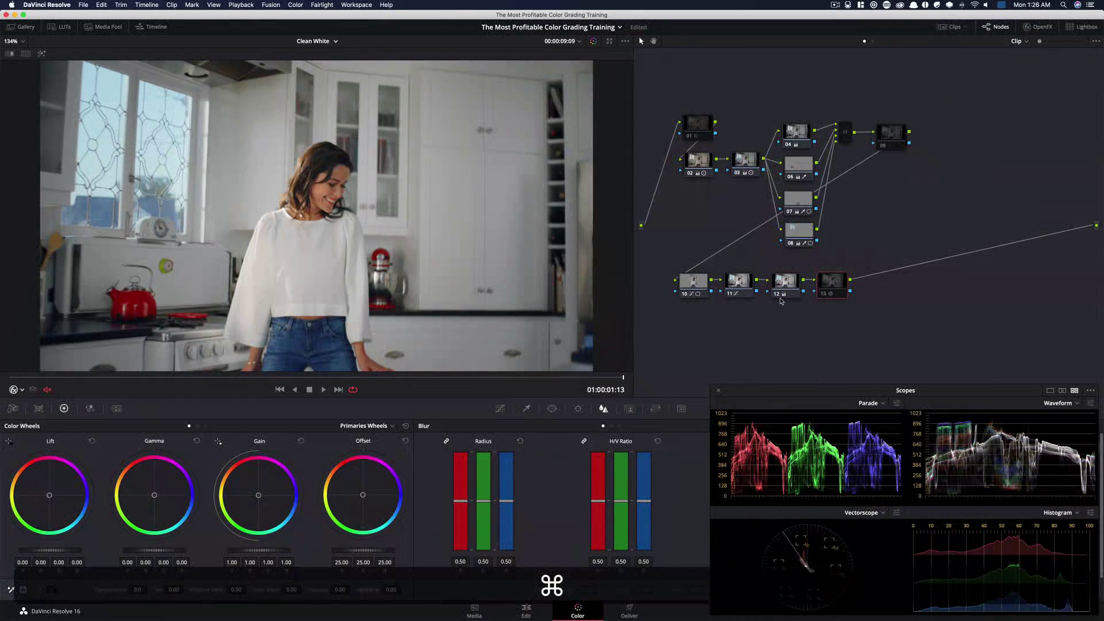
{"action": "key", "text": "super+d"}
{"action": "left_click", "coordinate": [703, 127]}
{"action": "key", "text": "super+d"}
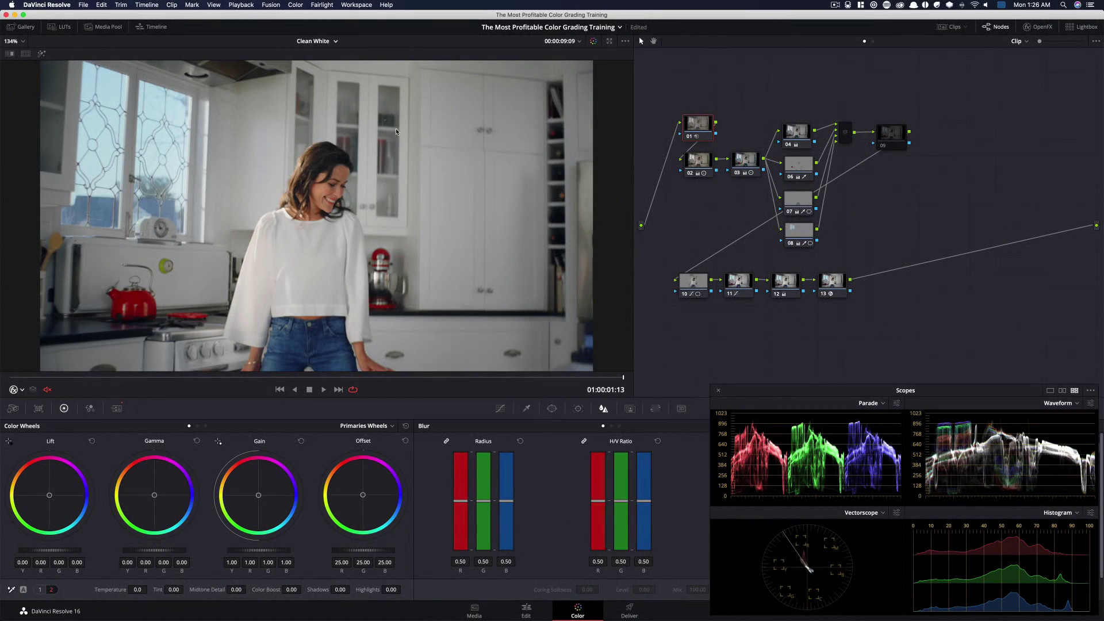
{"action": "key", "text": "super+d"}
{"action": "key", "text": "super+d"}
{"action": "key", "text": "super+d"}
{"action": "key", "text": "super+d"}
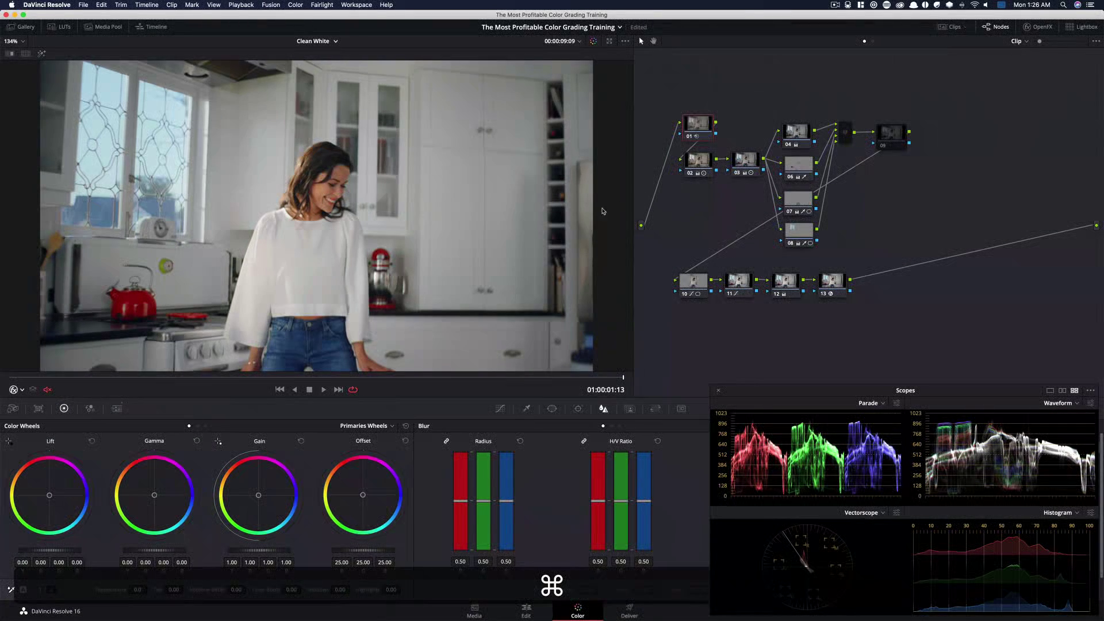
Zoom the viewer in on the red kettle and toggle nodes 13 and 01 to compare the grain up close
{"action": "scroll", "coordinate": [119, 320], "scroll_direction": "up", "scroll_amount": 5}
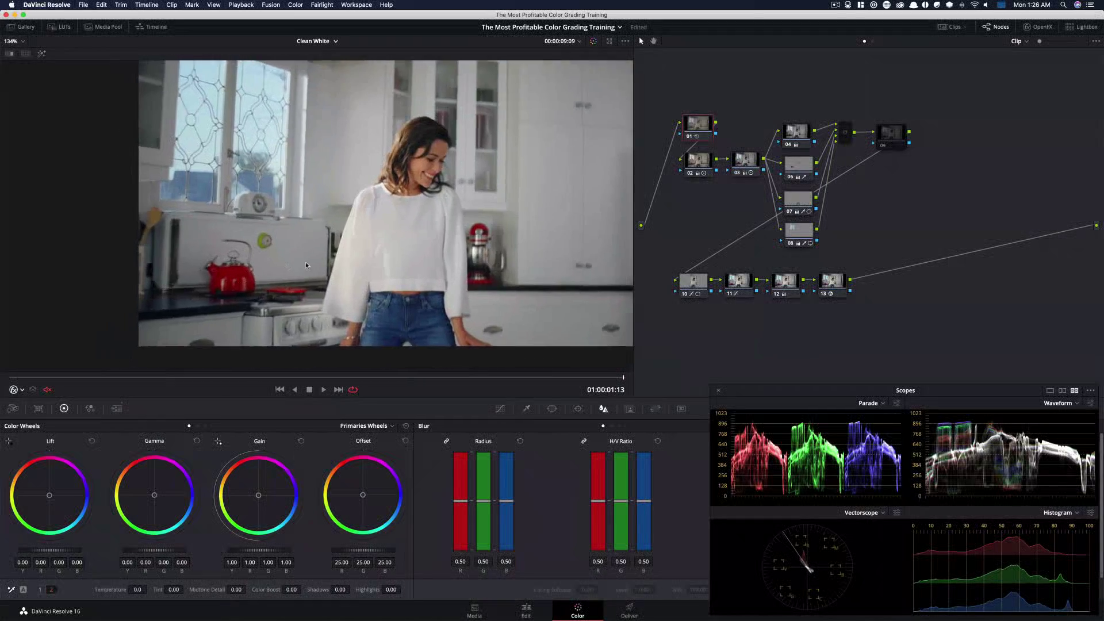
{"action": "scroll", "coordinate": [391, 291], "scroll_direction": "up", "scroll_amount": 5}
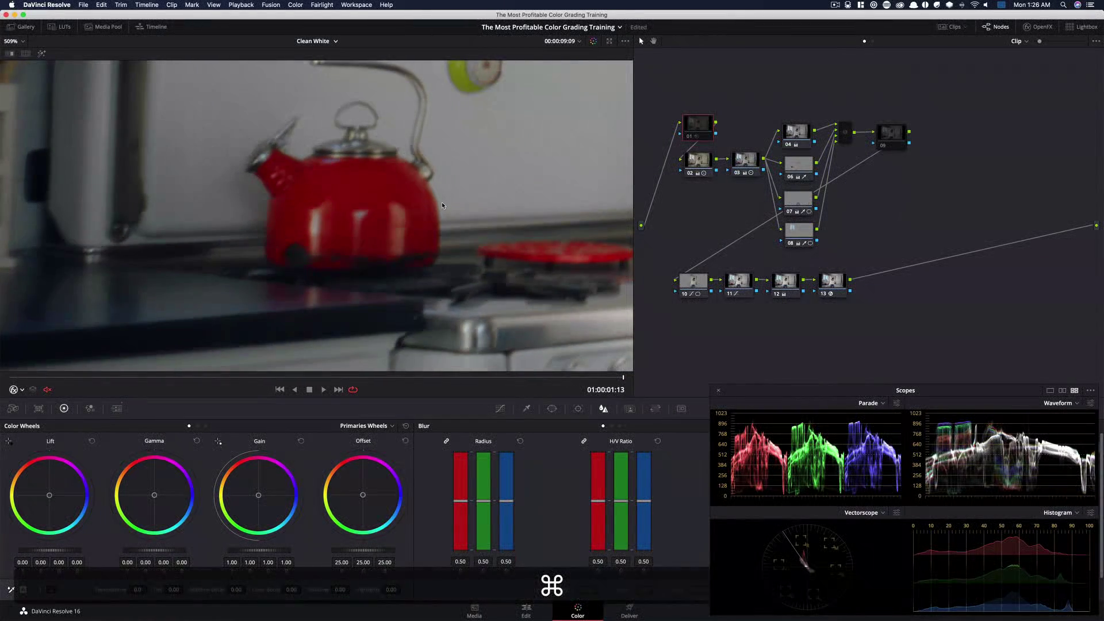
{"action": "scroll", "coordinate": [492, 243], "scroll_direction": "up", "scroll_amount": 3}
{"action": "left_click_drag", "start_coordinate": [493, 244], "coordinate": [469, 233]}
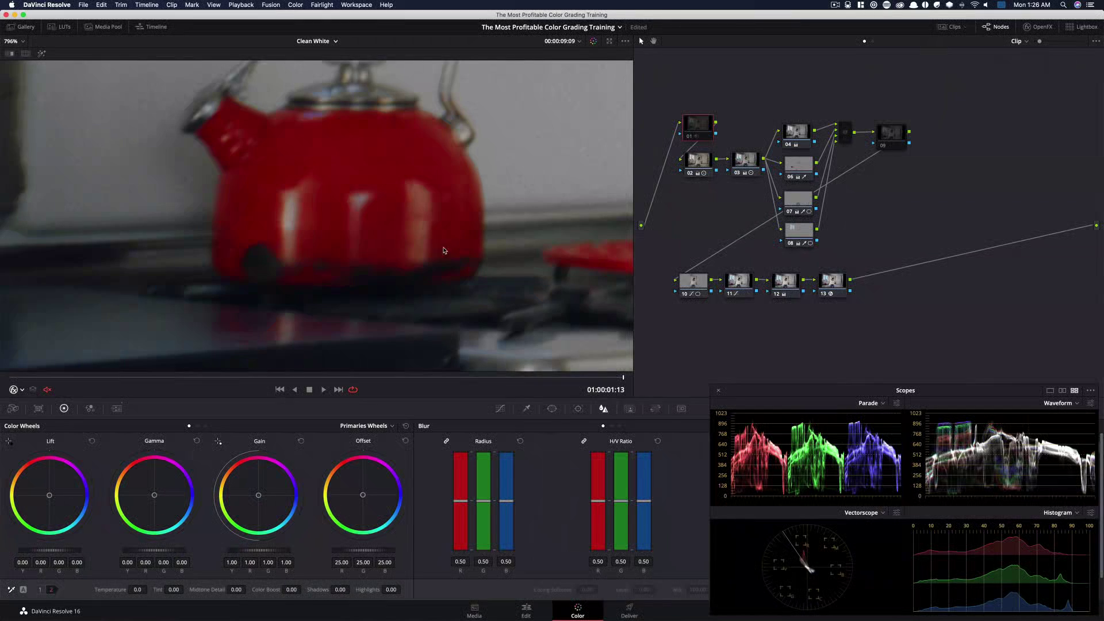
{"action": "left_click", "coordinate": [844, 291]}
{"action": "key", "text": "super+d"}
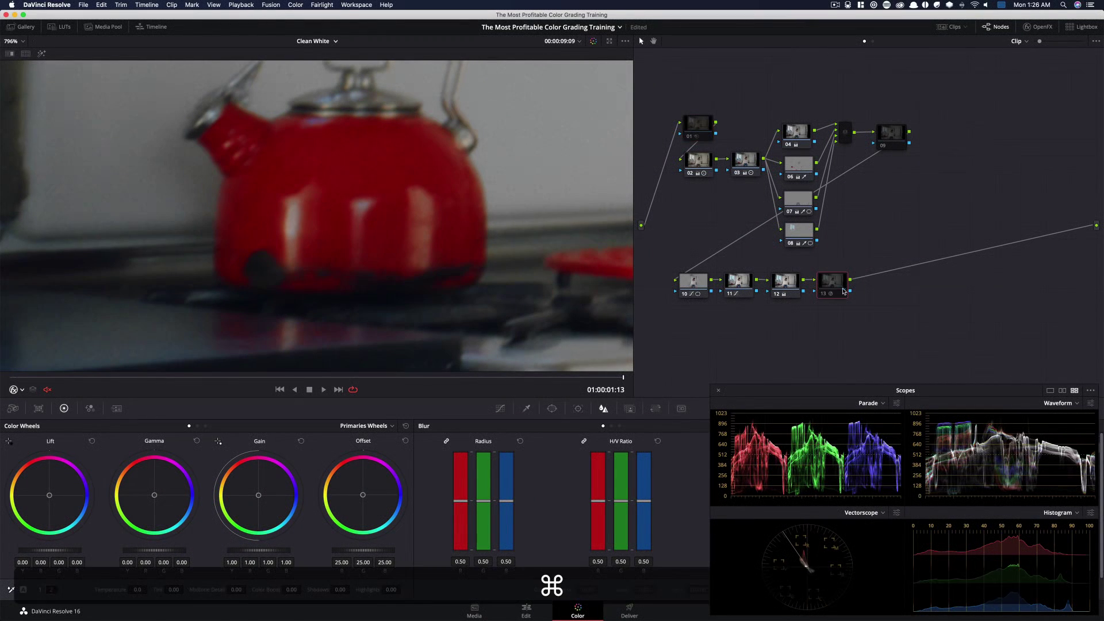
{"action": "left_click", "coordinate": [696, 127]}
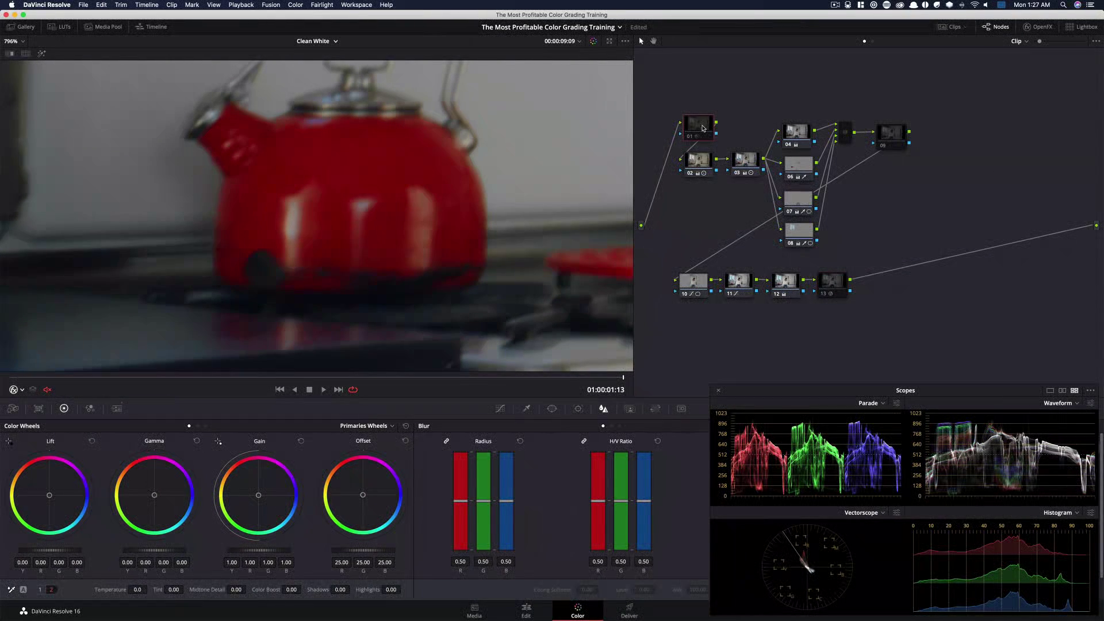
{"action": "key", "text": "super+d"}
{"action": "key", "text": "super+d"}
{"action": "key", "text": "super+d"}
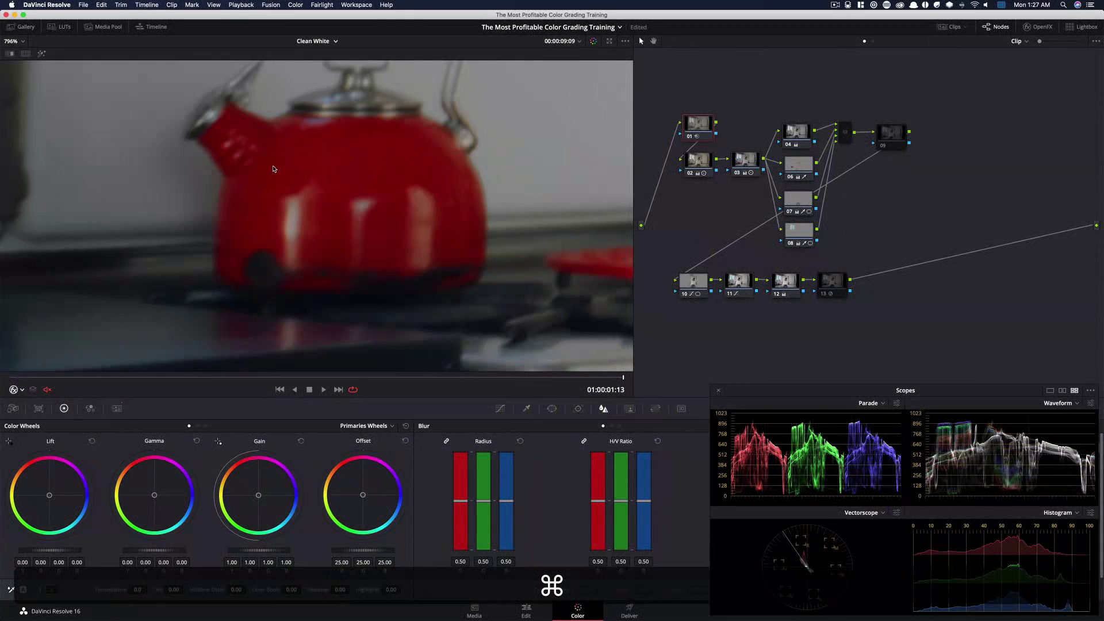
{"action": "key", "text": "super+d"}
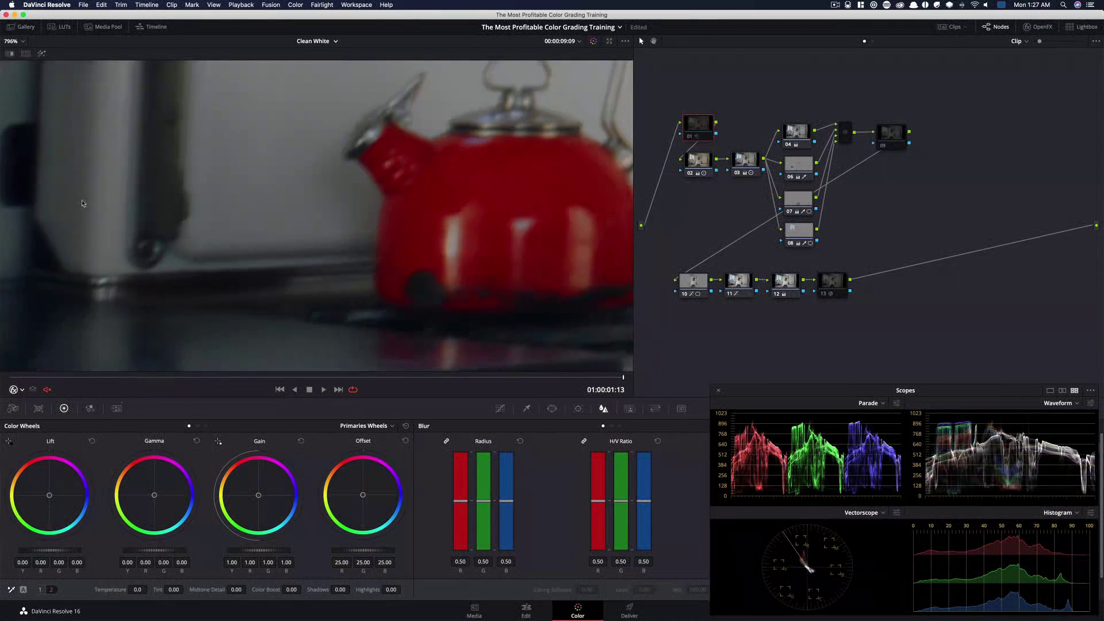
Pan and zoom further around the magnified image while toggling node 01 to inspect the noise and grain
{"action": "left_click_drag", "start_coordinate": [82, 203], "coordinate": [233, 251]}
{"action": "key", "text": "super+d"}
{"action": "key", "text": "super+d"}
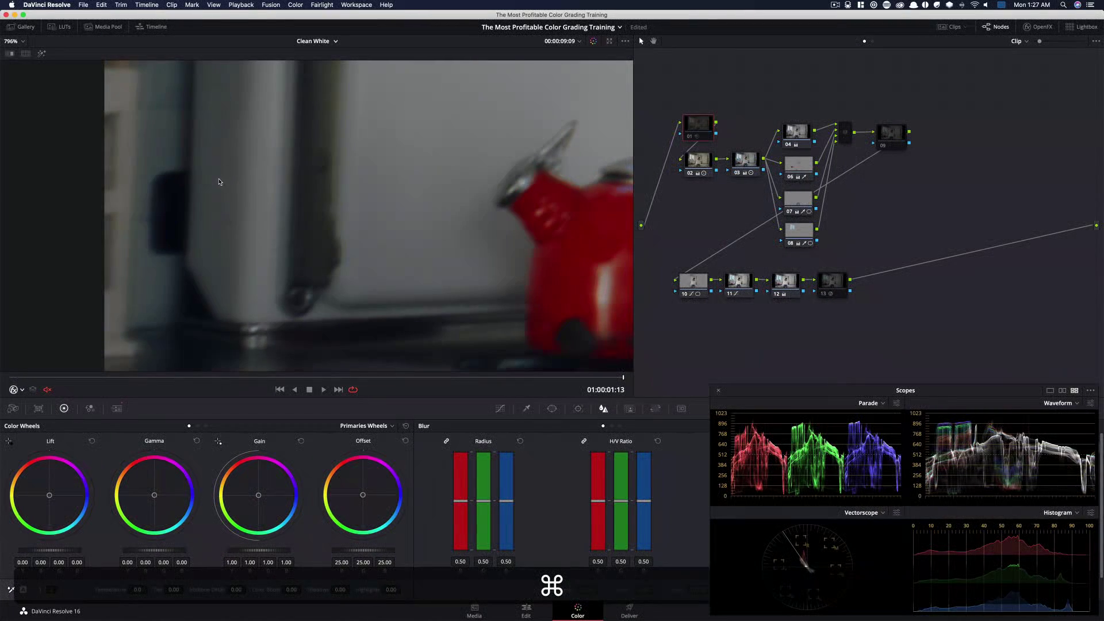
{"action": "left_click_drag", "start_coordinate": [196, 229], "coordinate": [299, 183]}
{"action": "key", "text": "super+equal"}
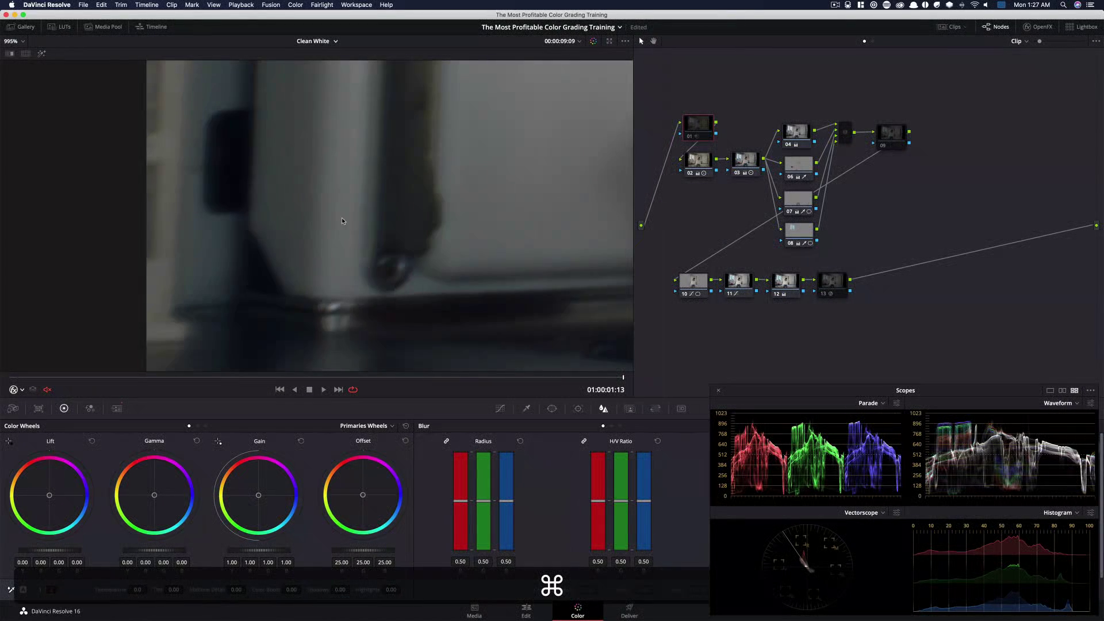
{"action": "left_click_drag", "start_coordinate": [341, 218], "coordinate": [321, 98]}
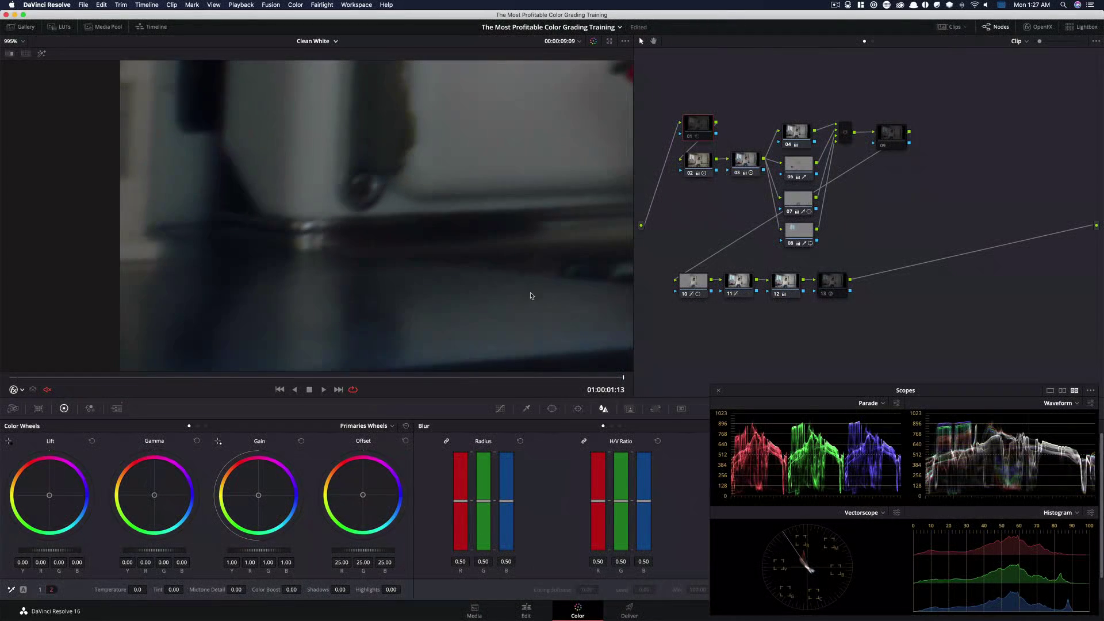
{"action": "key", "text": "super"}
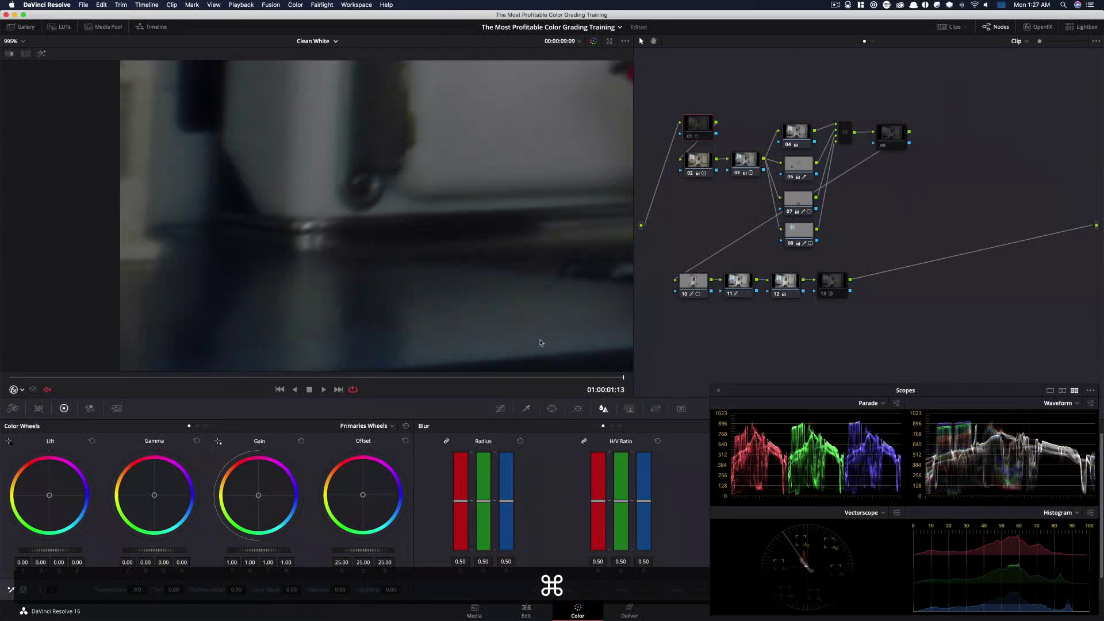
{"action": "left_click_drag", "start_coordinate": [368, 218], "coordinate": [481, 328]}
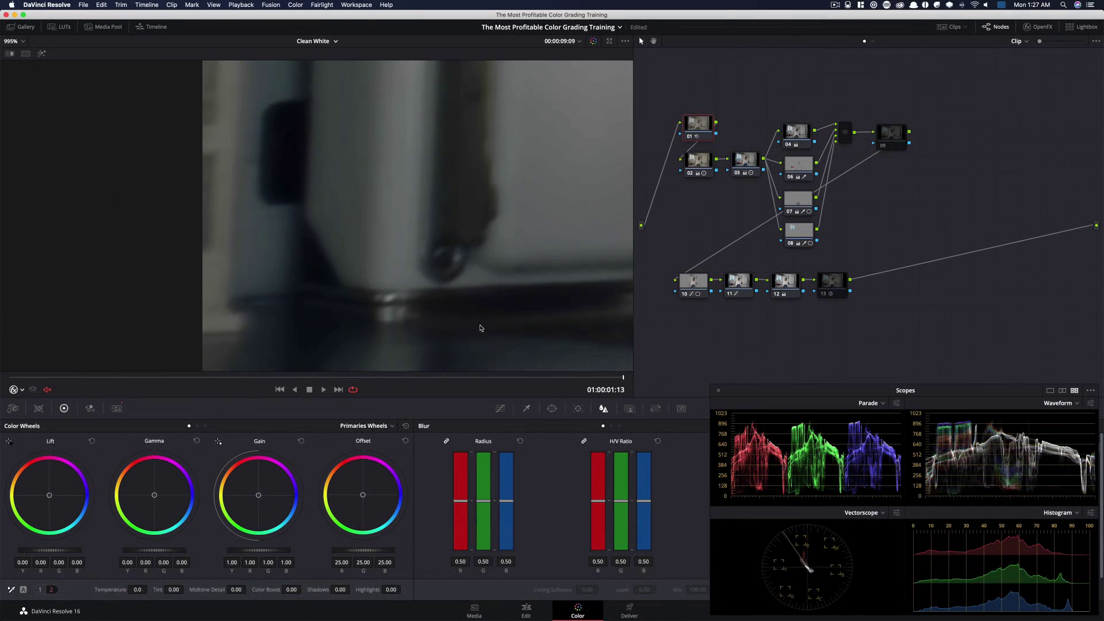
{"action": "left_click_drag", "start_coordinate": [358, 260], "coordinate": [344, 310]}
{"action": "left_click_drag", "start_coordinate": [367, 200], "coordinate": [370, 229]}
{"action": "key", "text": "super"}
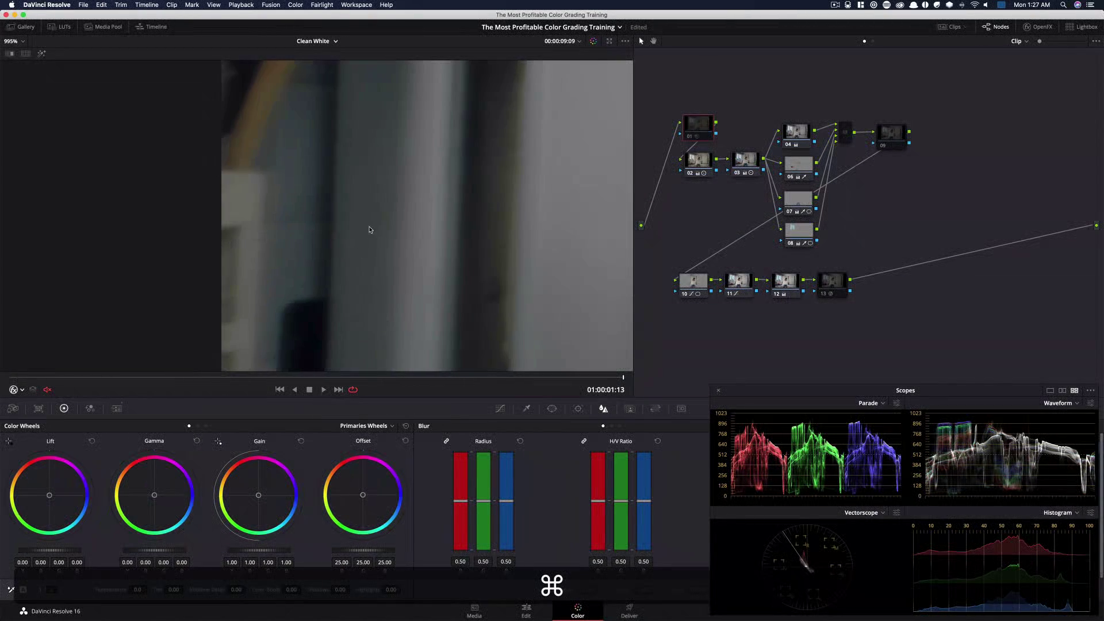
{"action": "left_click_drag", "start_coordinate": [306, 145], "coordinate": [320, 308]}
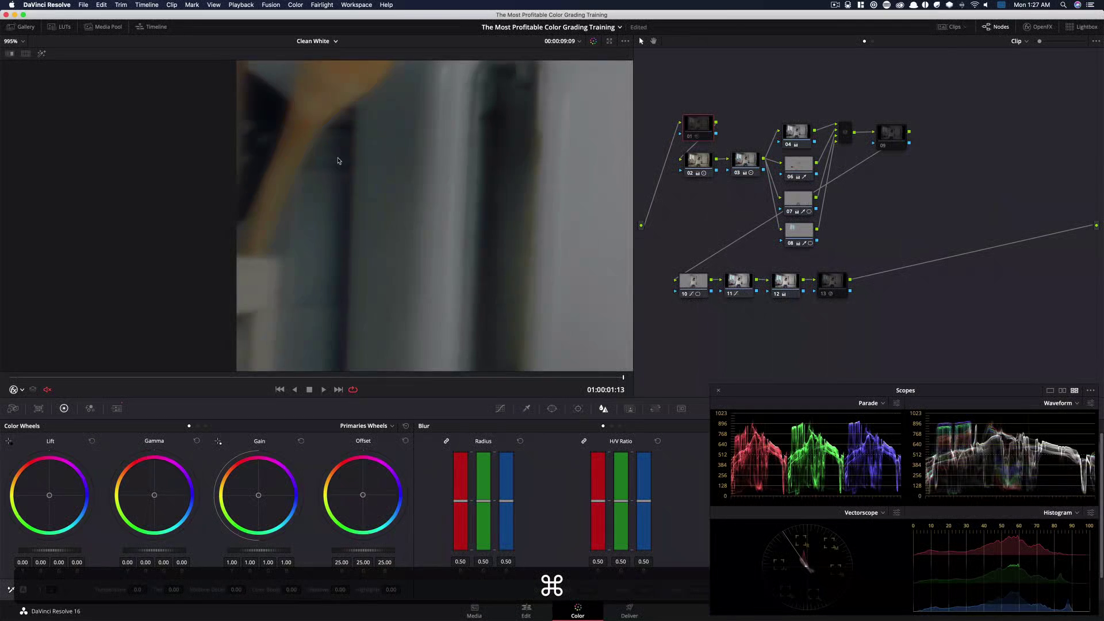
{"action": "left_click_drag", "start_coordinate": [337, 161], "coordinate": [312, 261]}
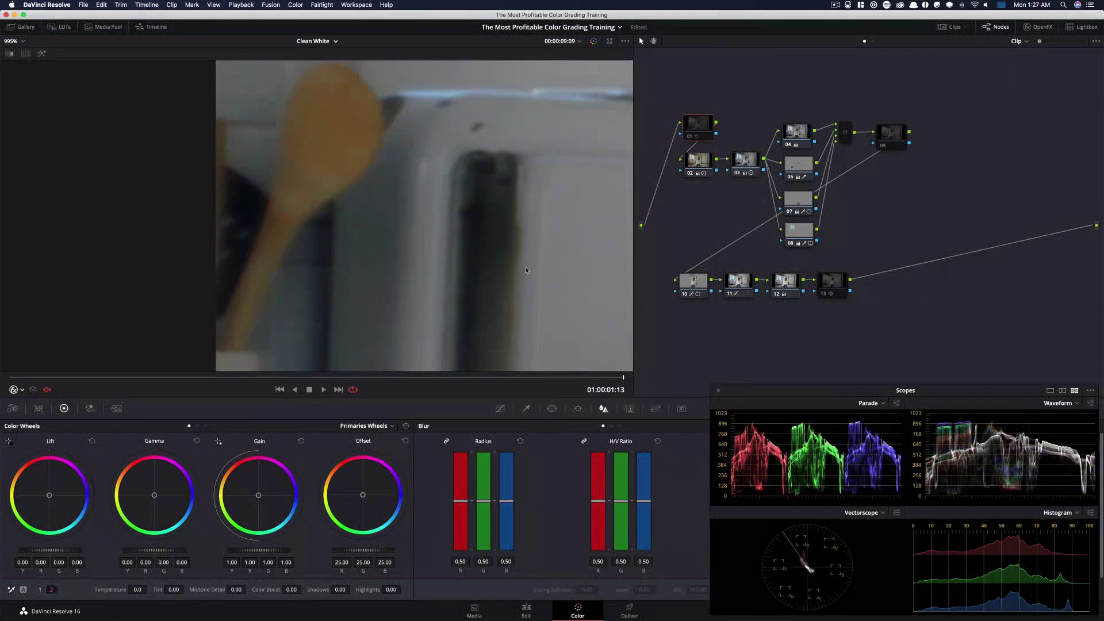
Toggle the final node 13 off and on, and fit the viewer back to the whole frame
{"action": "key", "text": "super"}
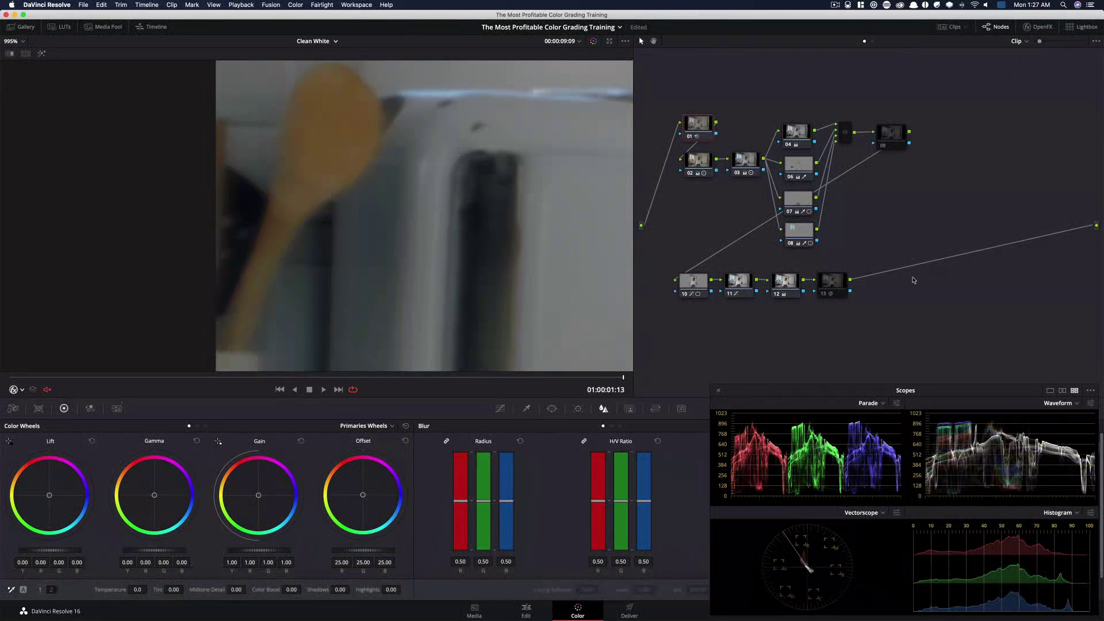
{"action": "left_click", "coordinate": [834, 295]}
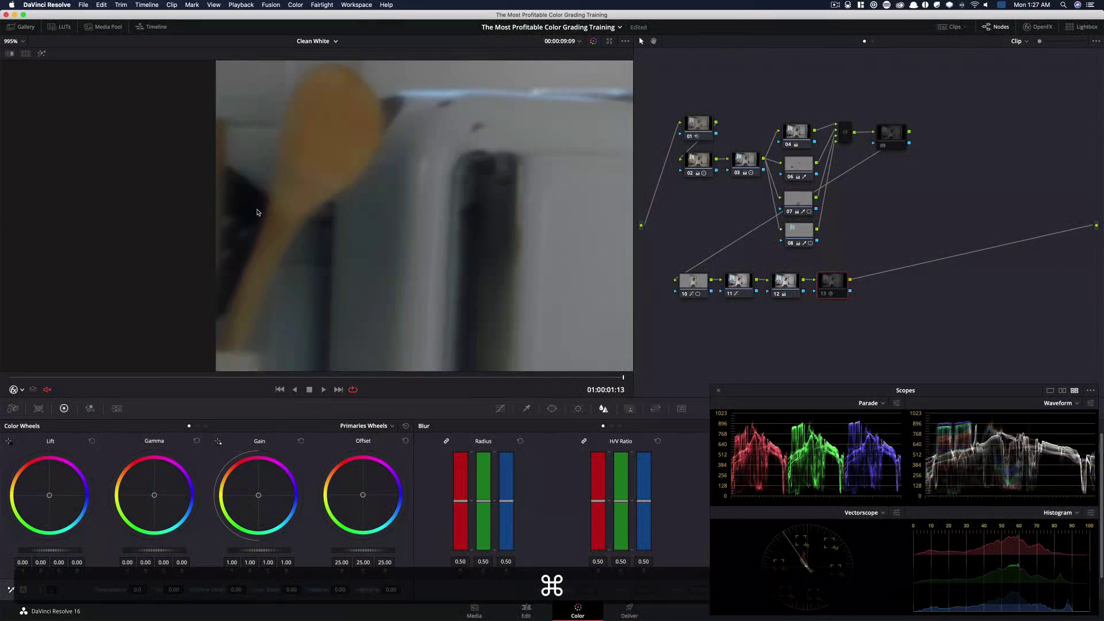
{"action": "key", "text": "super+d"}
{"action": "key", "text": "shift"}
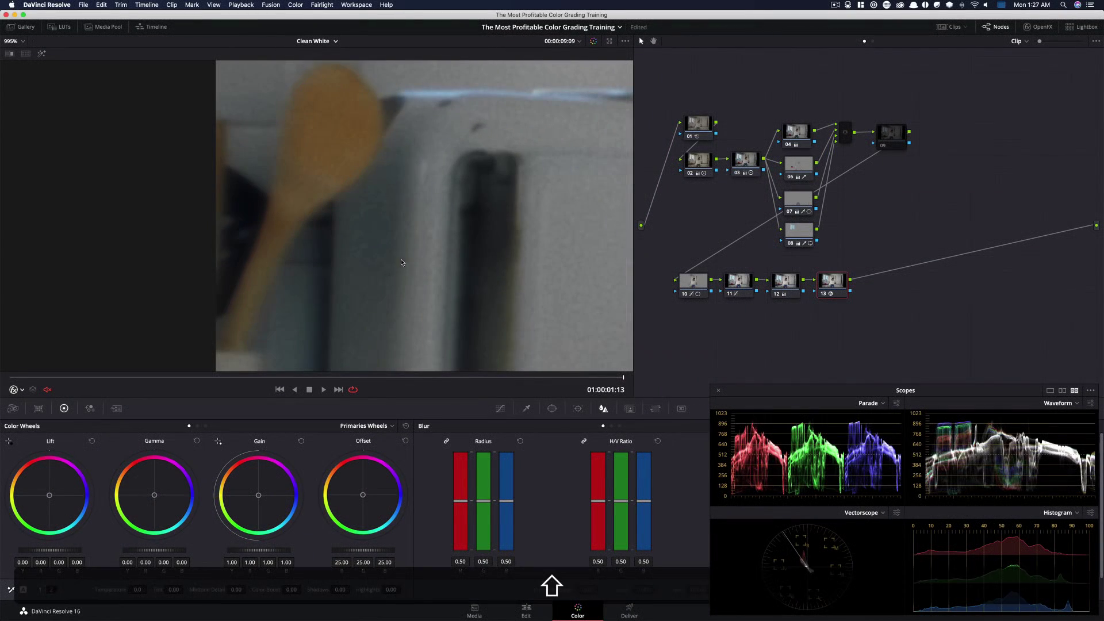
{"action": "key", "text": "shift+z"}
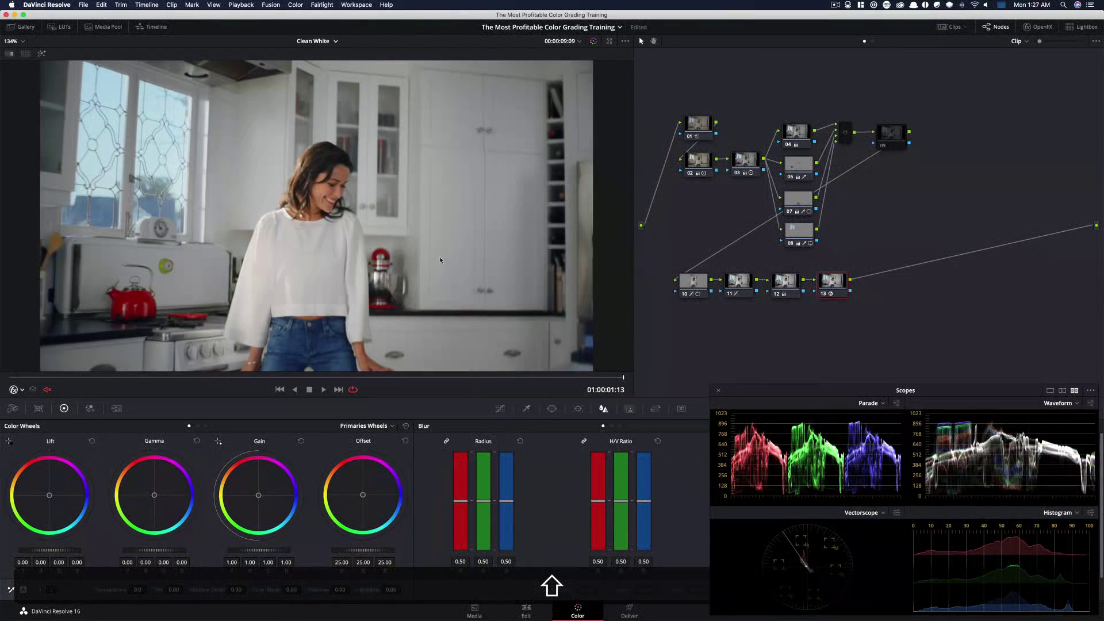
Bypass all grades and restore them repeatedly to compare the graded and ungraded image
{"action": "key", "text": "shift+d"}
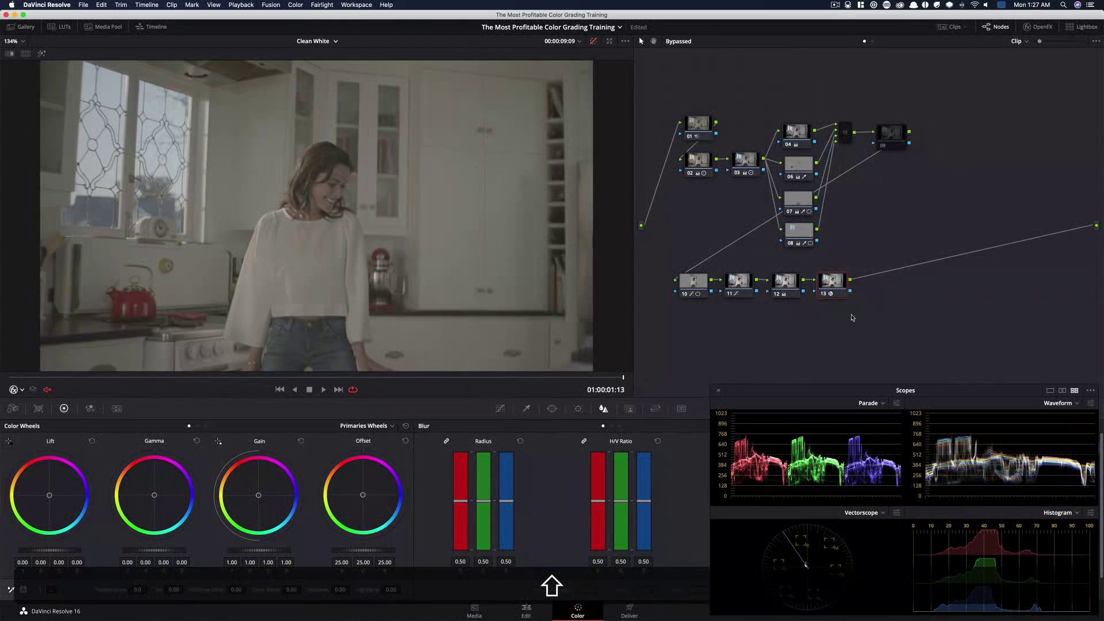
{"action": "key", "text": "shift+d"}
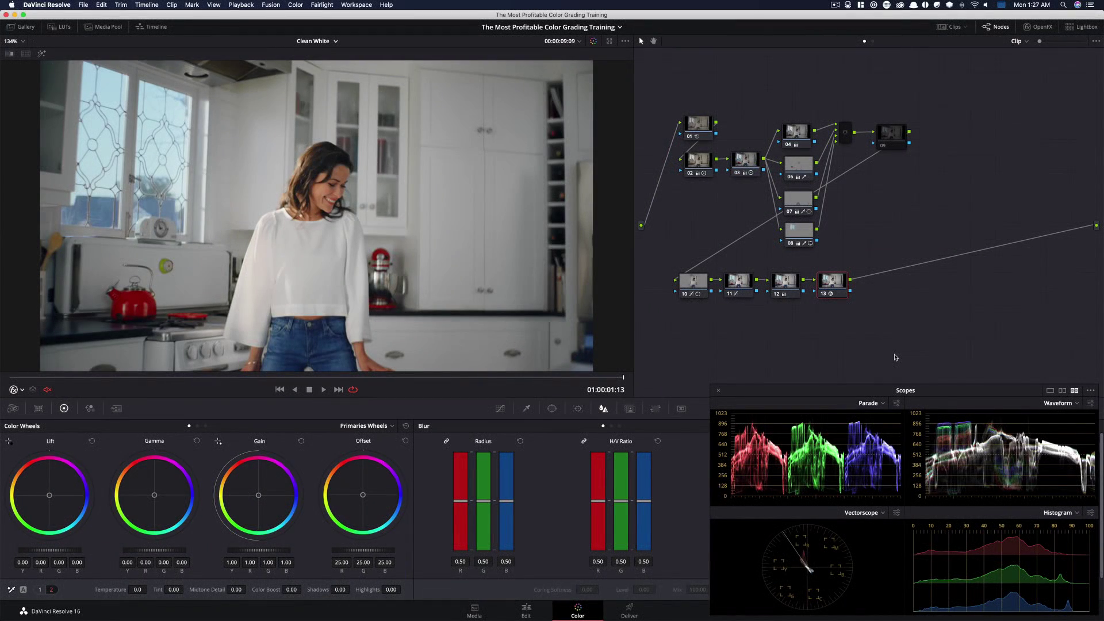
{"action": "key", "text": "shift+d"}
{"action": "key", "text": "shift+d"}
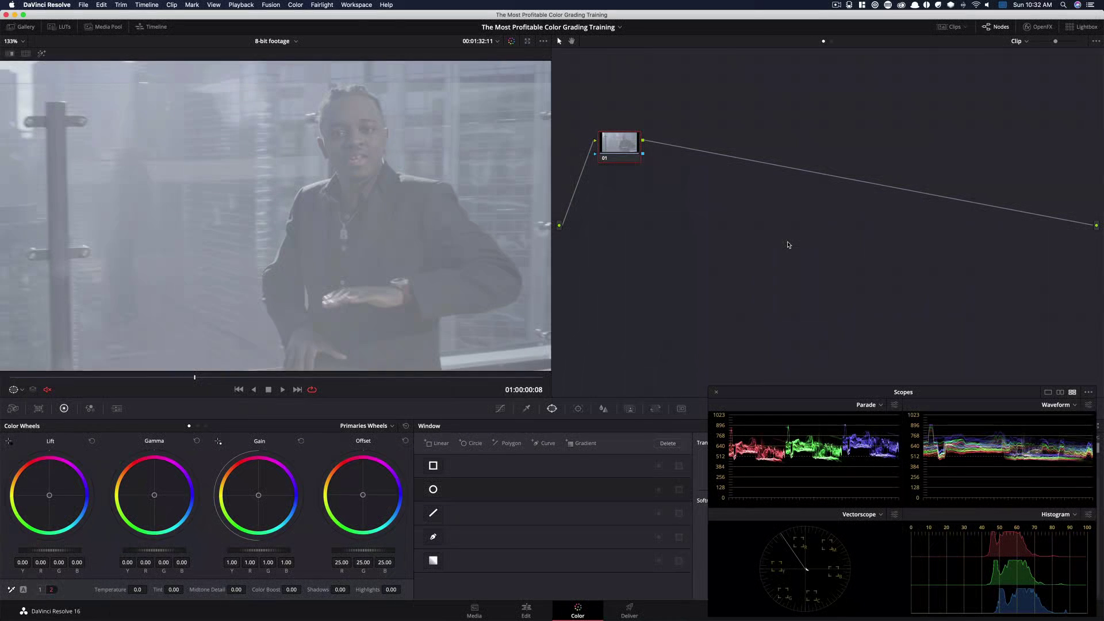
On the 8-bit footage clip, add serial nodes 02 through 06, placing node 02 beneath node 01
{"action": "left_click", "coordinate": [527, 409]}
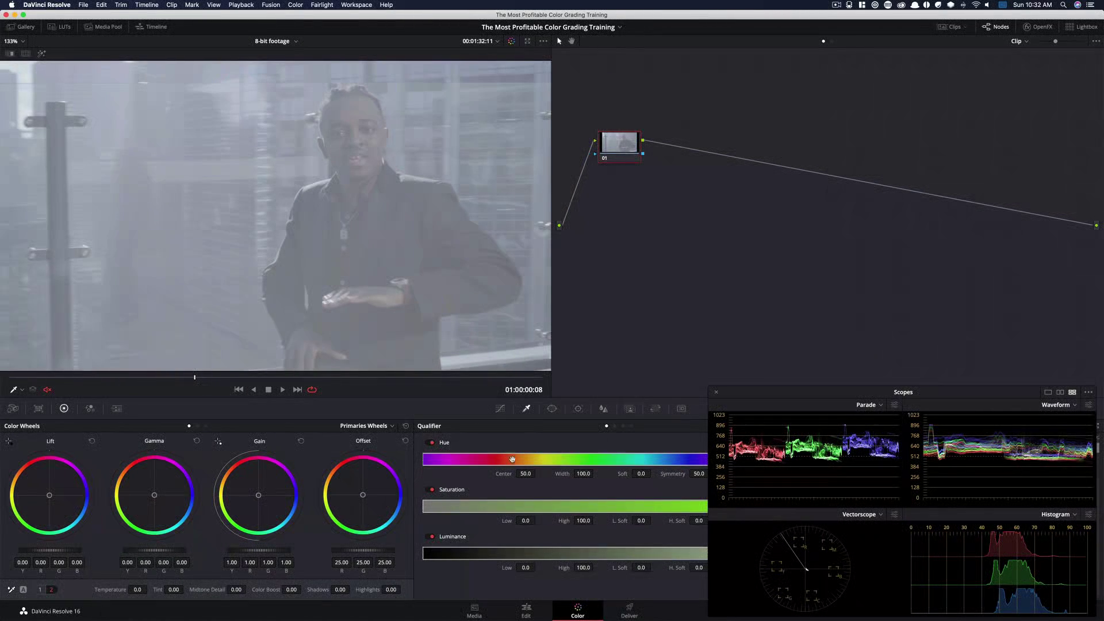
{"action": "left_click", "coordinate": [500, 408]}
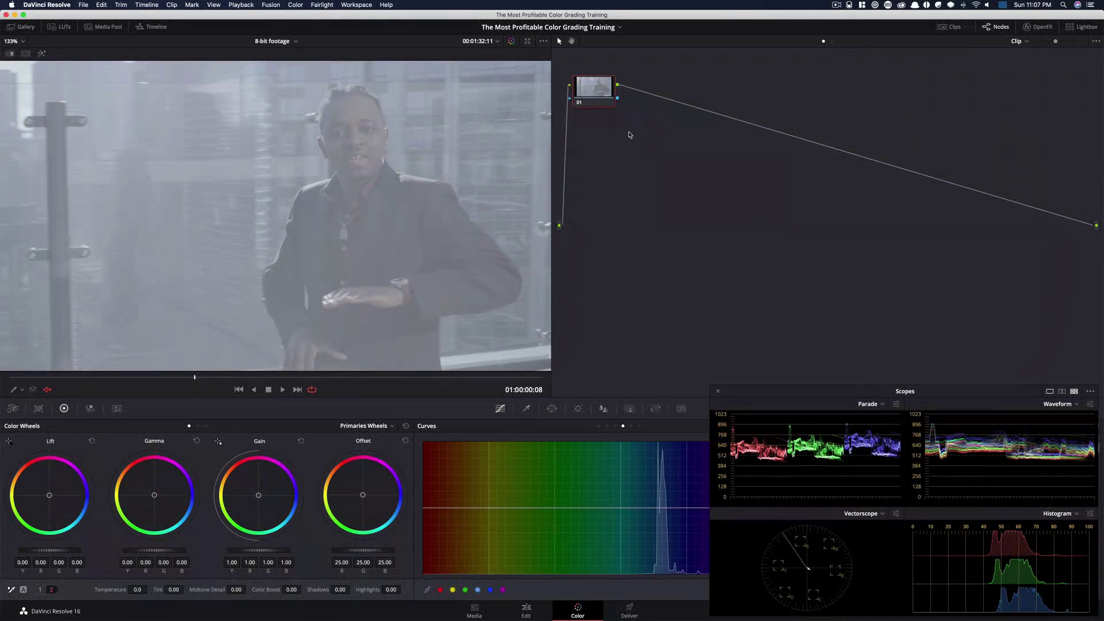
{"action": "key", "text": "alt"}
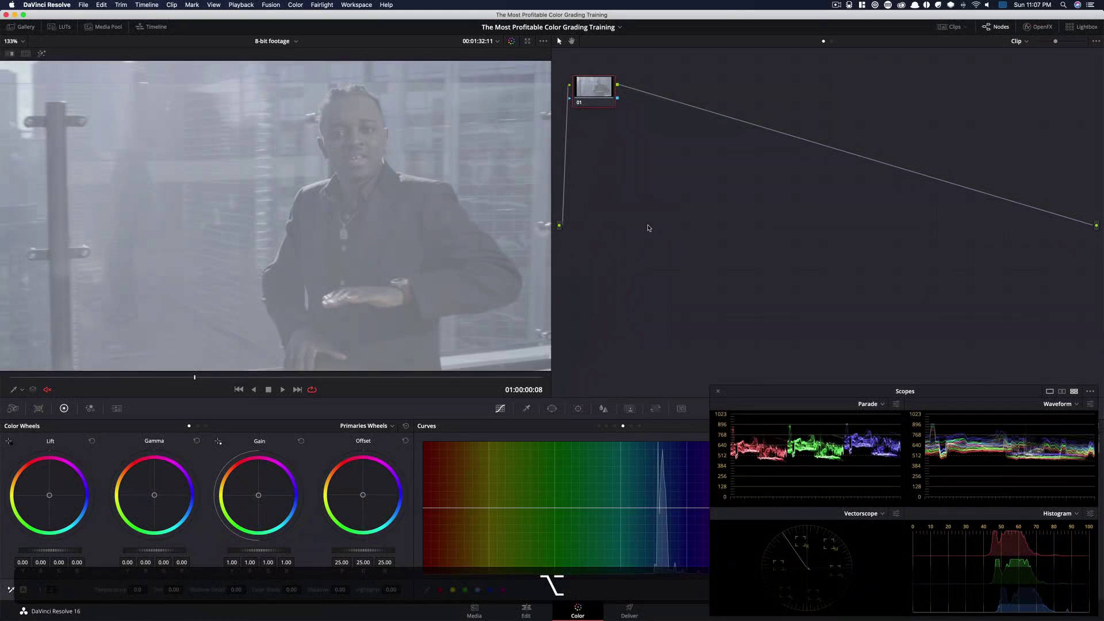
{"action": "key", "text": "alt+s"}
{"action": "left_click_drag", "start_coordinate": [655, 92], "coordinate": [593, 144]}
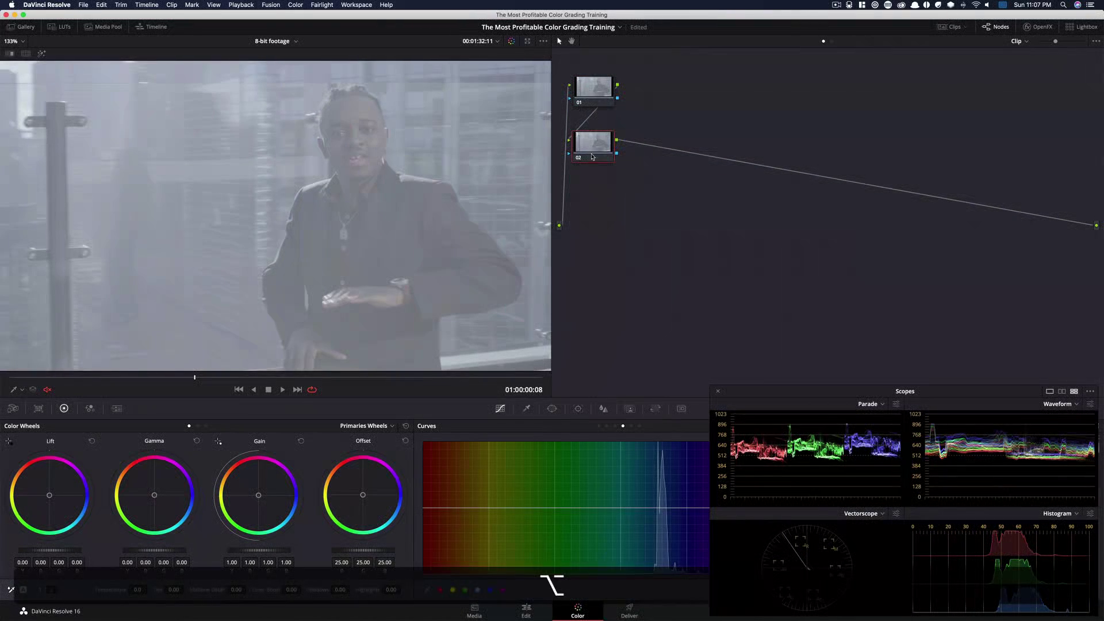
{"action": "key", "text": "alt+s"}
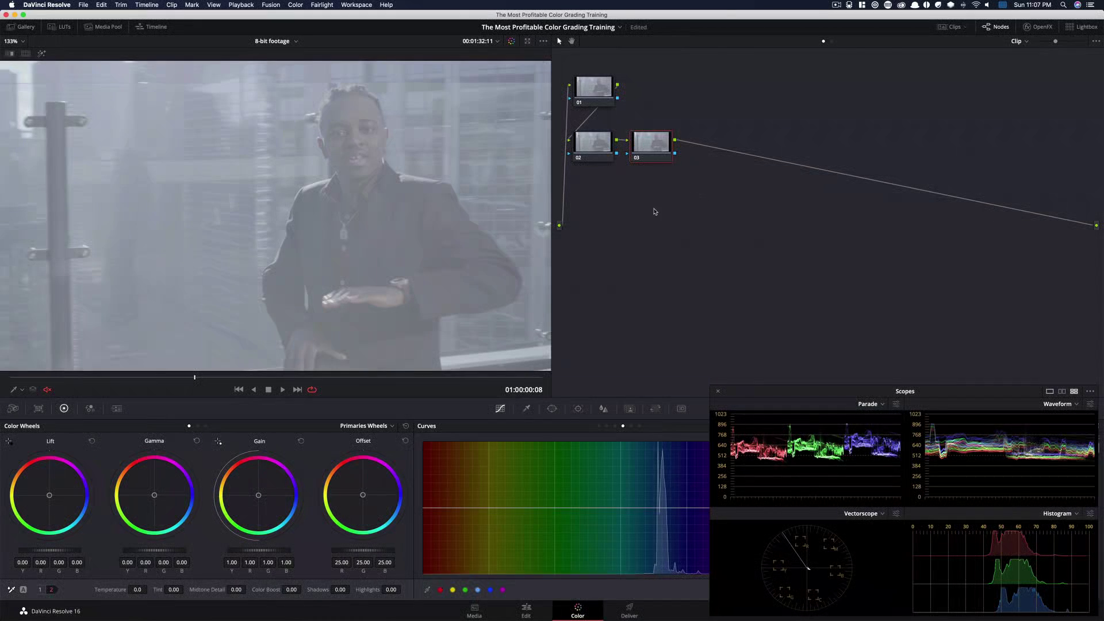
{"action": "key", "text": "alt+s"}
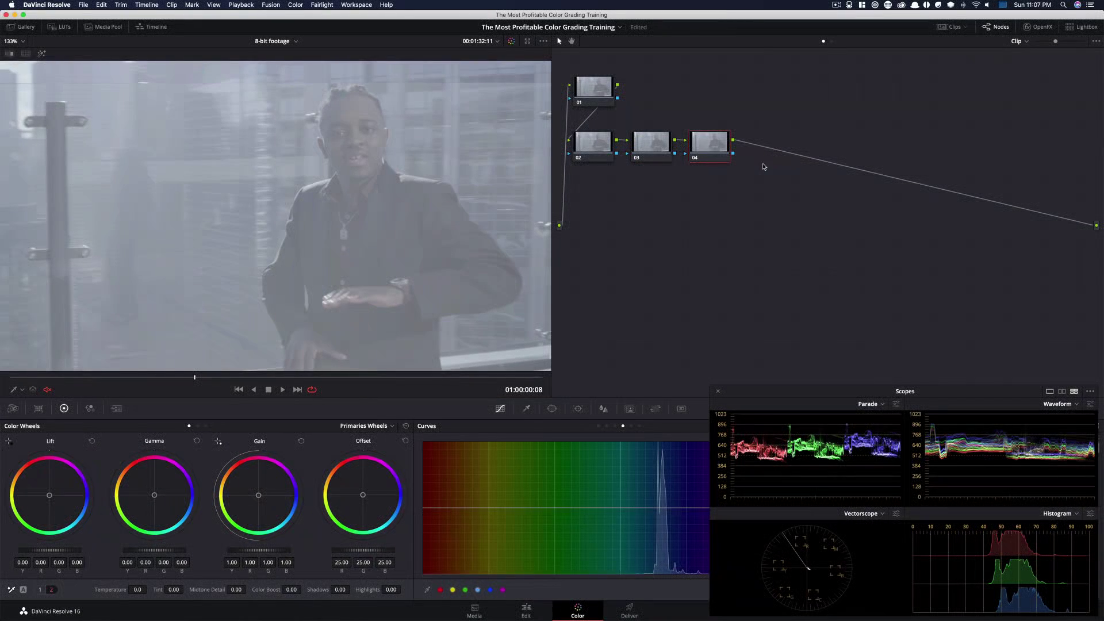
{"action": "key", "text": "alt+s"}
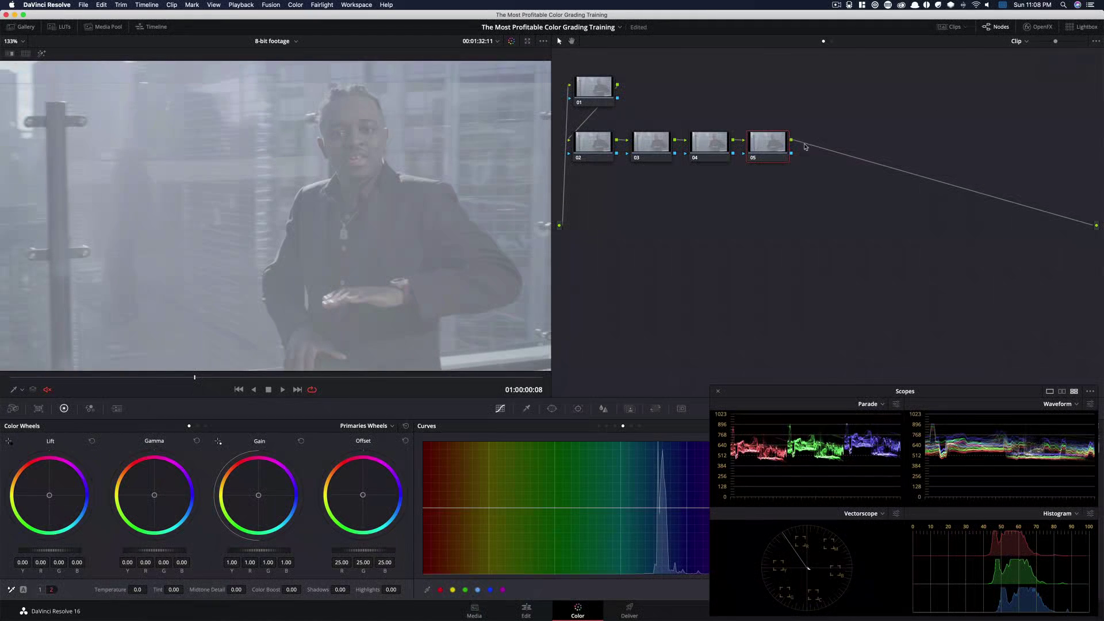
{"action": "key", "text": "alt+s"}
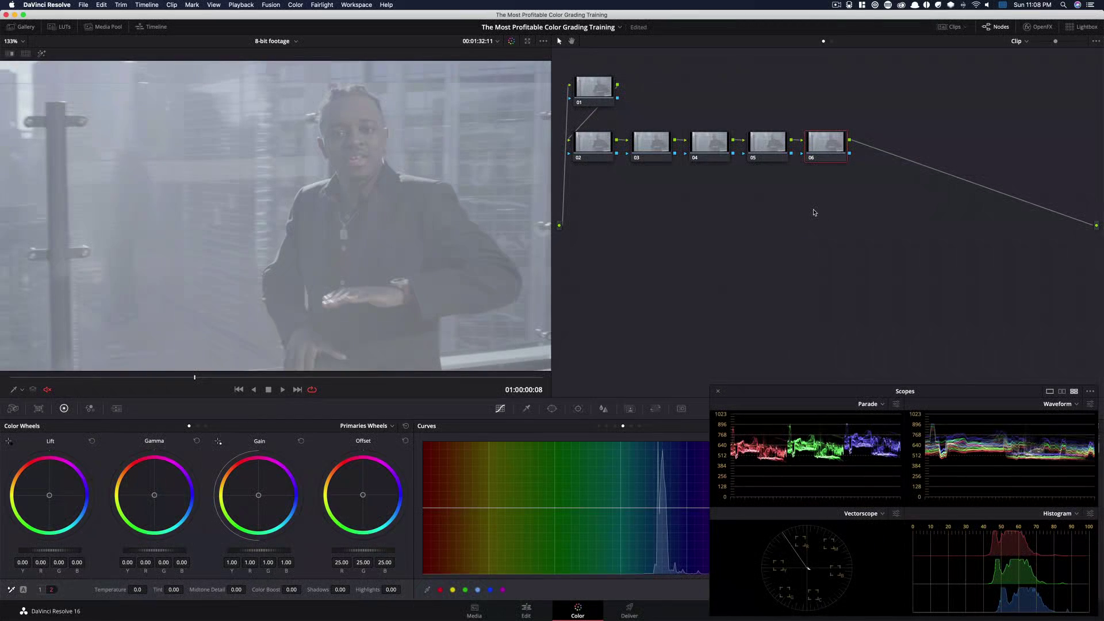
Add node 07 on a second row beneath the chain and append an outside node 08 after it
{"action": "key", "text": "alt+s"}
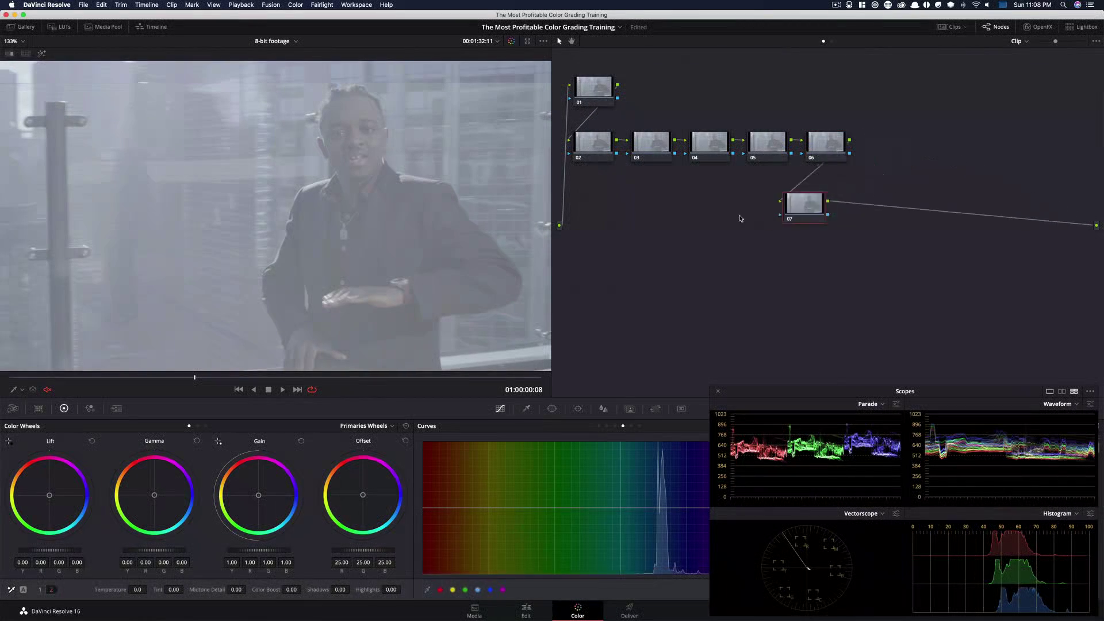
{"action": "left_click_drag", "start_coordinate": [808, 208], "coordinate": [606, 197]}
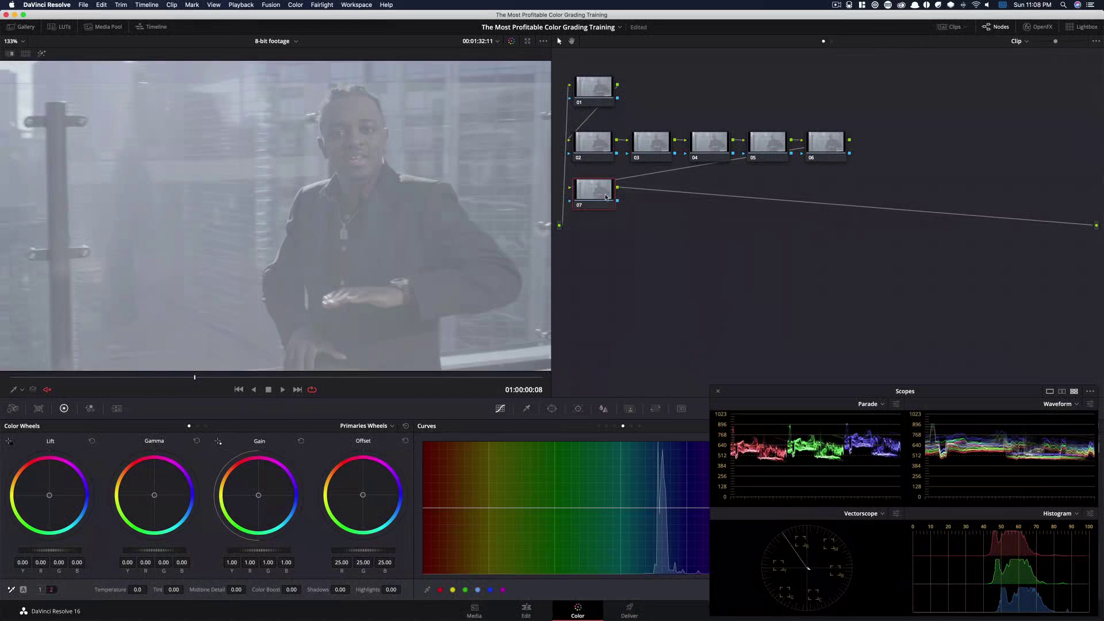
{"action": "left_click", "coordinate": [606, 197], "text": "ctrl"}
{"action": "mouse_move", "coordinate": [638, 236]}
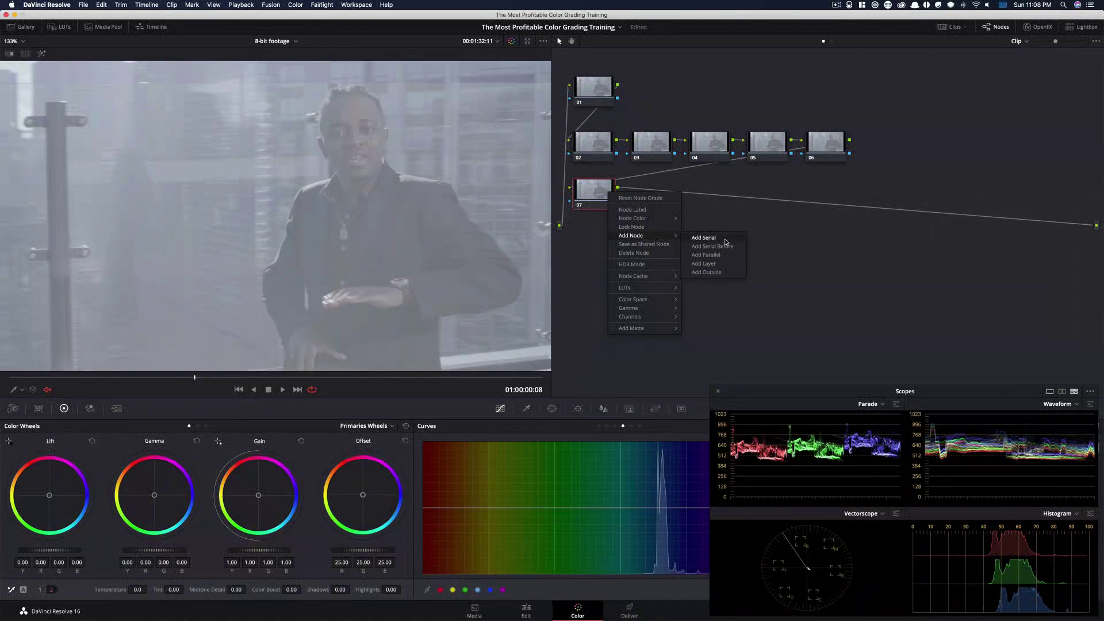
{"action": "left_click", "coordinate": [726, 273]}
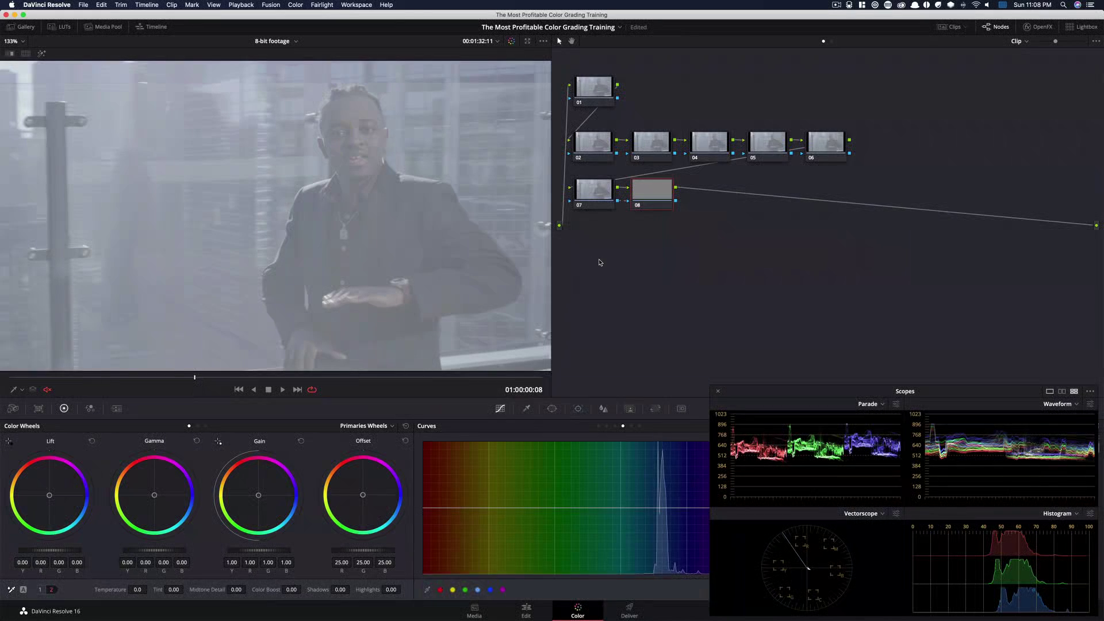
Add serial nodes 09, 10 and 11 after node 08, then select the whole tree and move it down
{"action": "key", "text": "alt+s"}
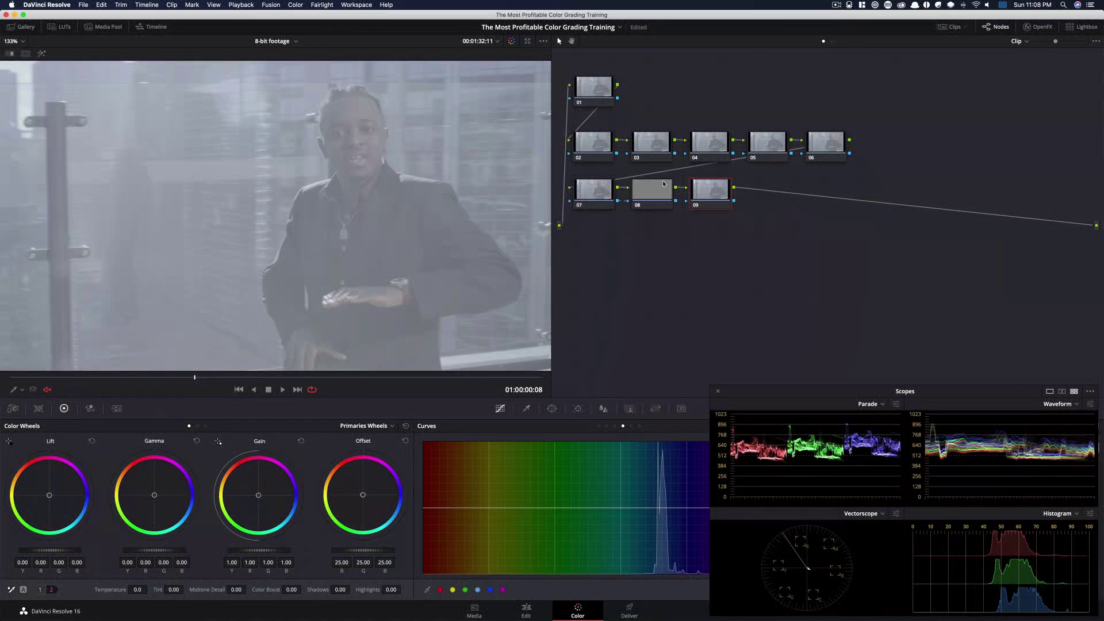
{"action": "key", "text": "alt+s"}
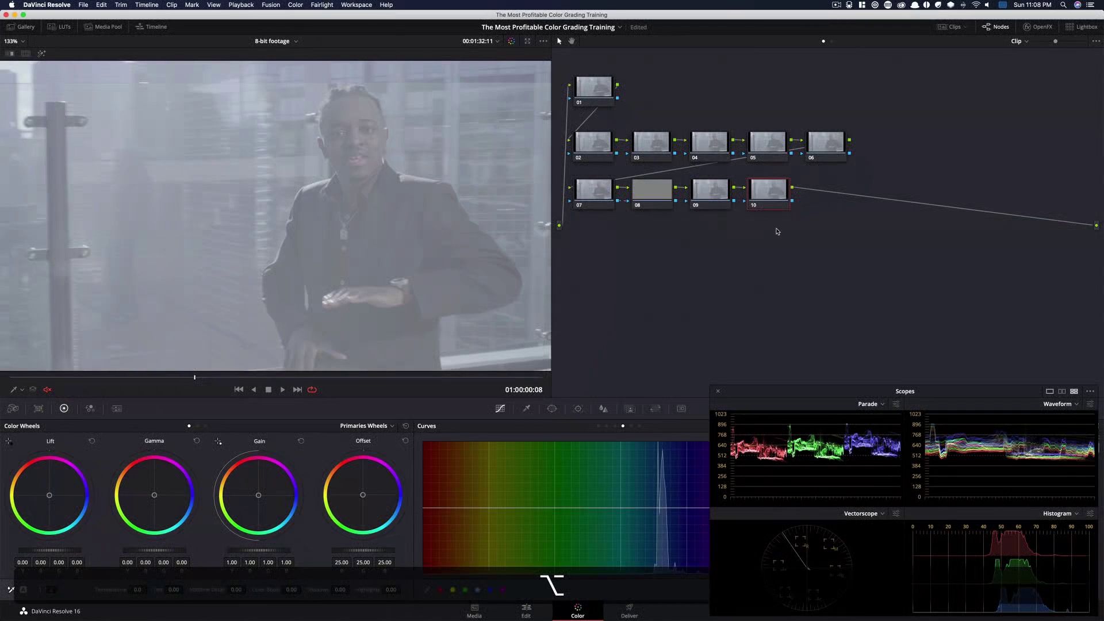
{"action": "key", "text": "alt+s"}
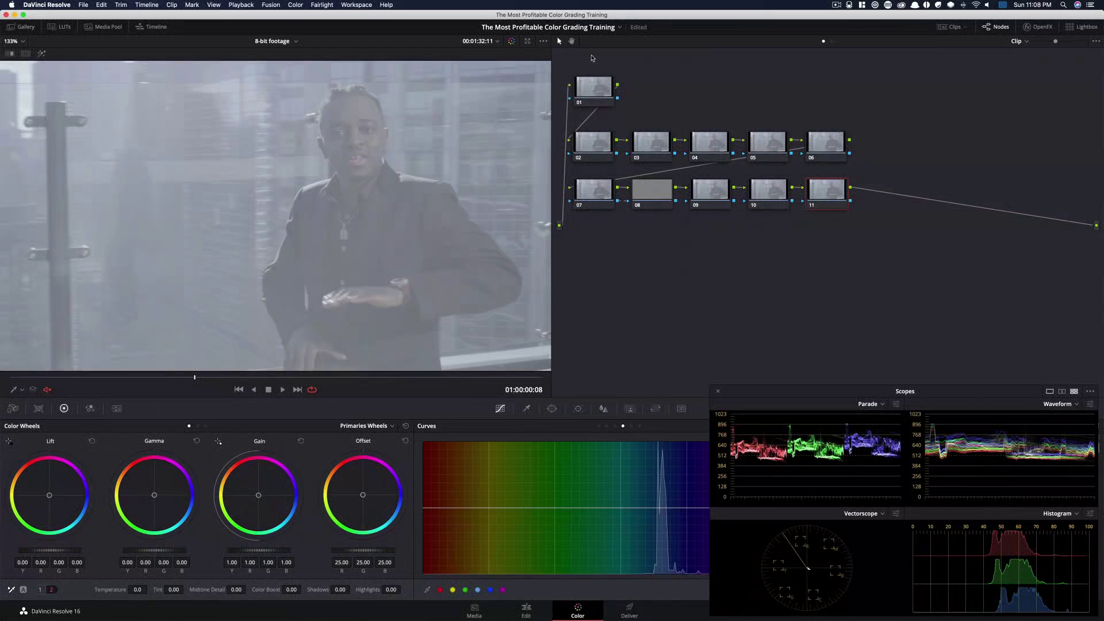
{"action": "left_click_drag", "start_coordinate": [592, 55], "coordinate": [871, 238]}
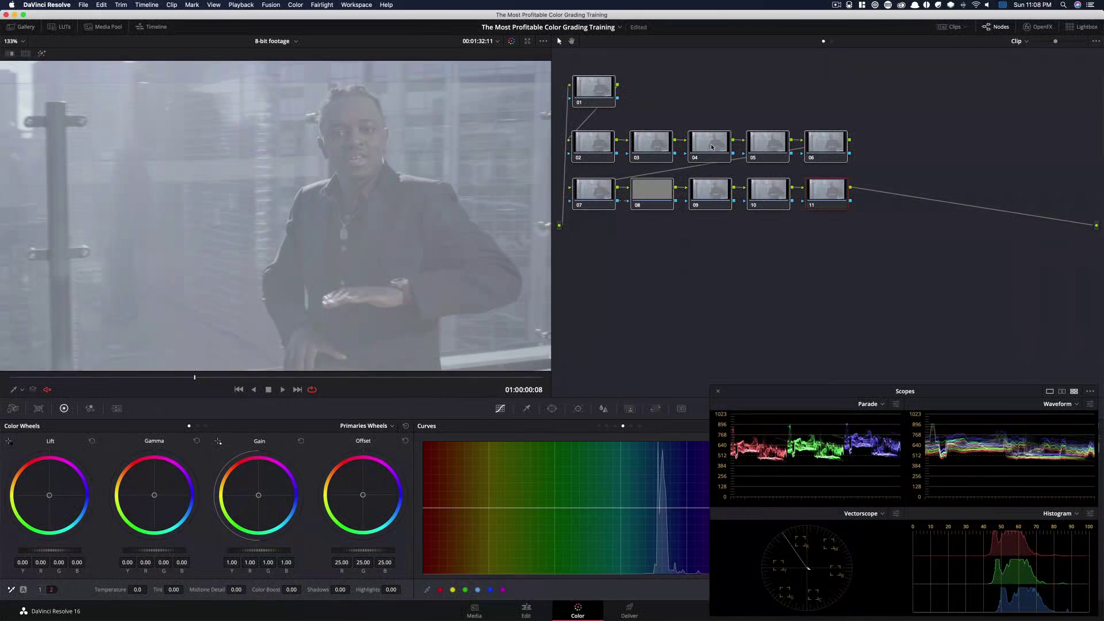
{"action": "left_click_drag", "start_coordinate": [708, 147], "coordinate": [727, 219]}
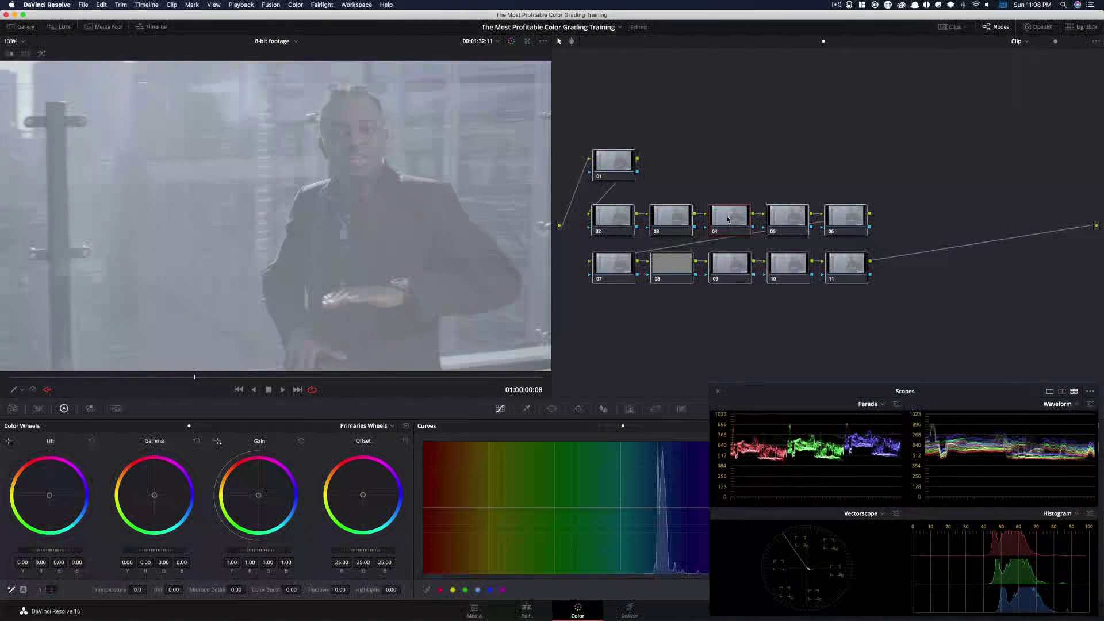
{"action": "left_click", "coordinate": [752, 167]}
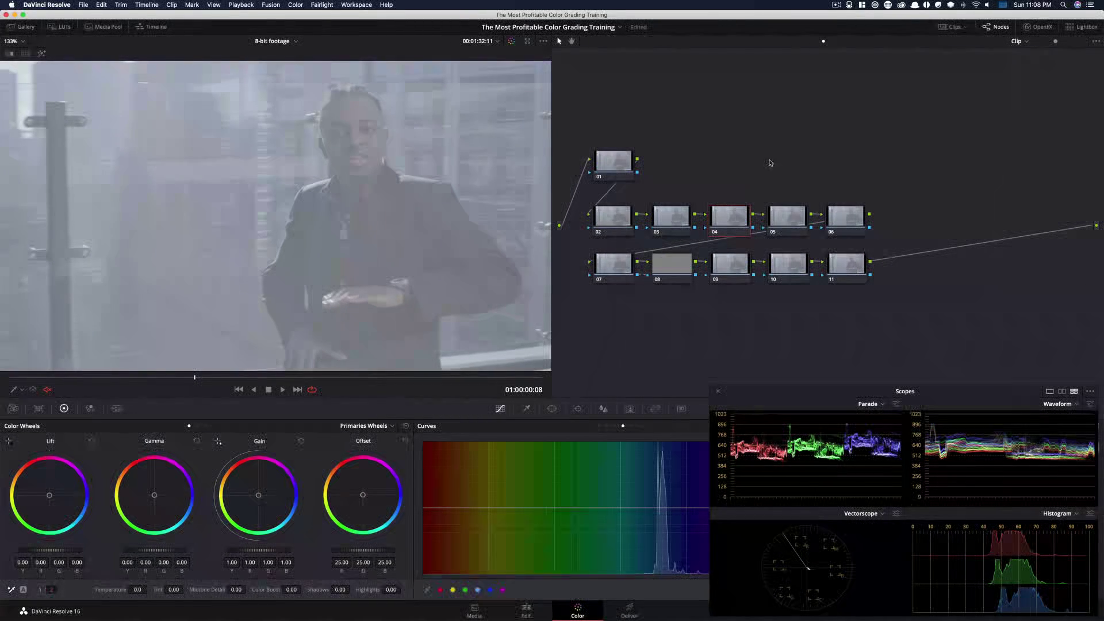
Grade node 02 with lift -0.07, gamma 0.09, gain 0.88 and contrast 1.571, toggling it to compare
{"action": "left_click", "coordinate": [613, 220]}
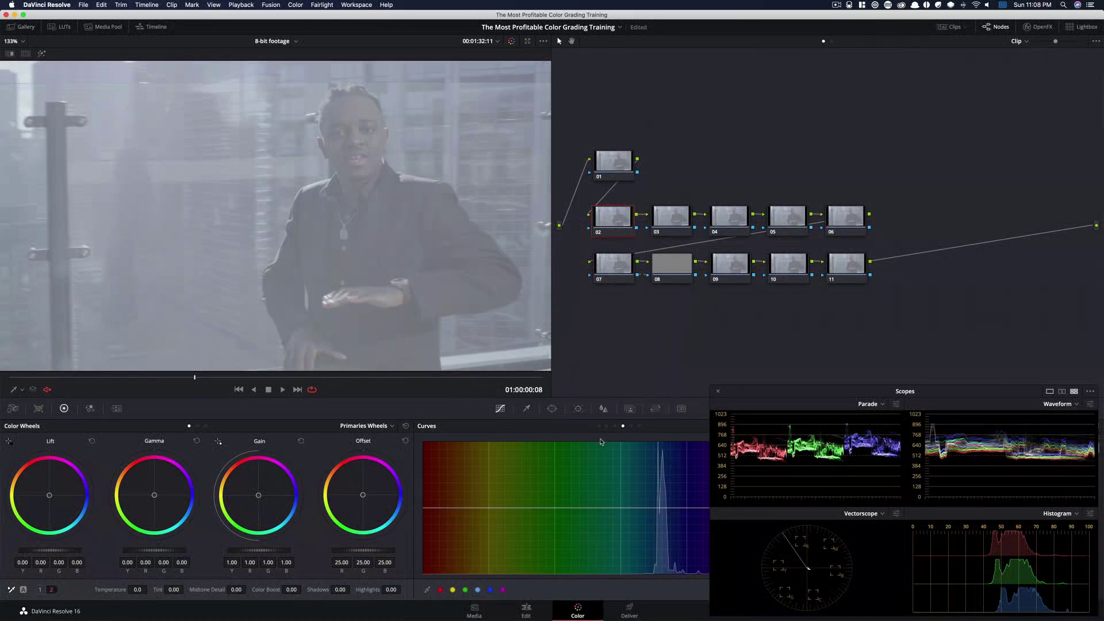
{"action": "left_click", "coordinate": [39, 589]}
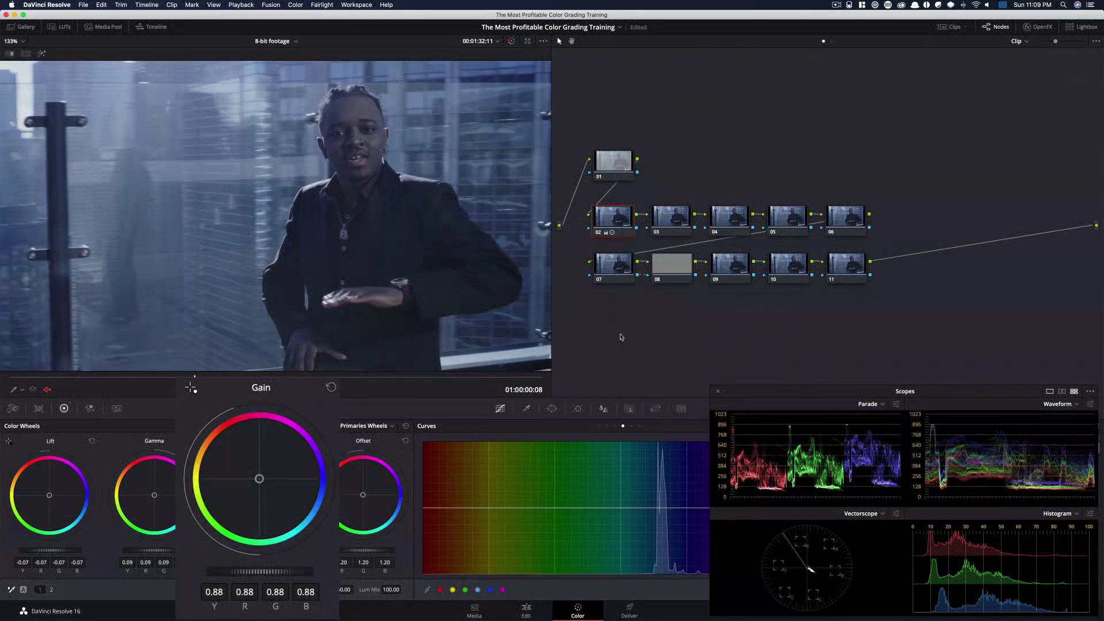
{"action": "key", "text": "super+d"}
{"action": "key", "text": "super+d"}
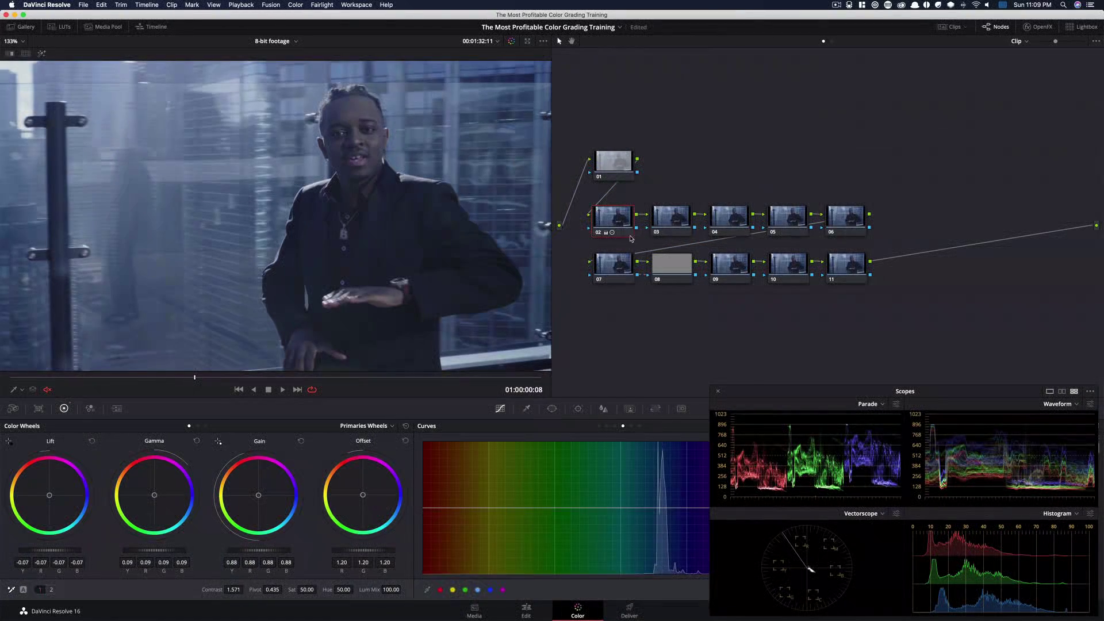
{"action": "key", "text": "super+d"}
{"action": "key", "text": "super+d"}
Grade node 03 with offset 27.82, 26.13, 18.23 and saturation 79.95, toggling it repeatedly to compare
{"action": "left_click", "coordinate": [669, 225]}
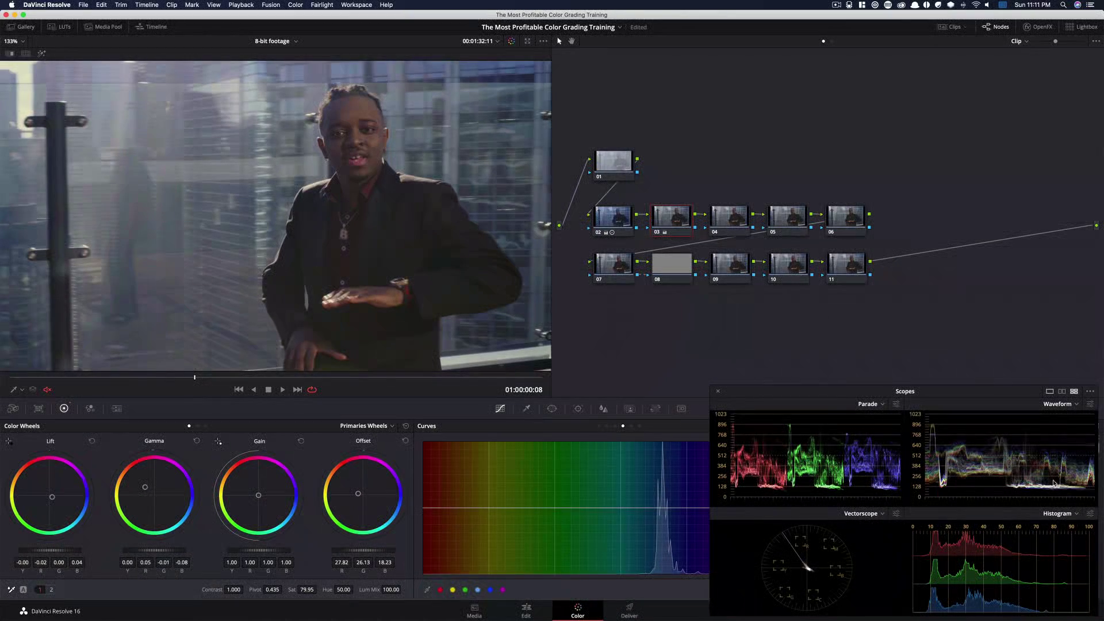
{"action": "key", "text": "super+d"}
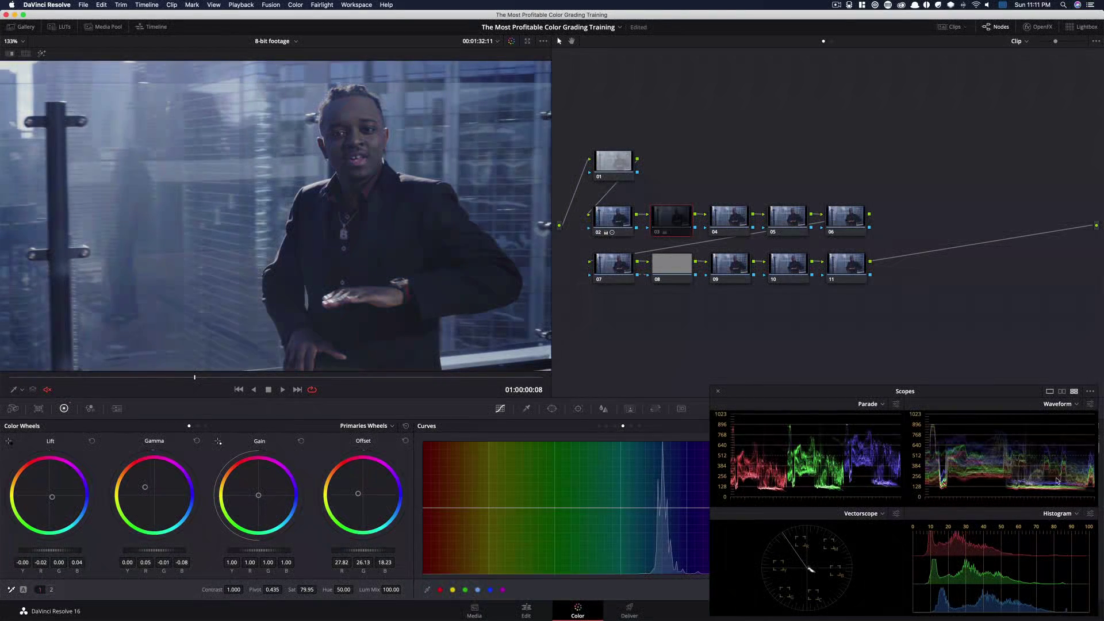
{"action": "key", "text": "super+d"}
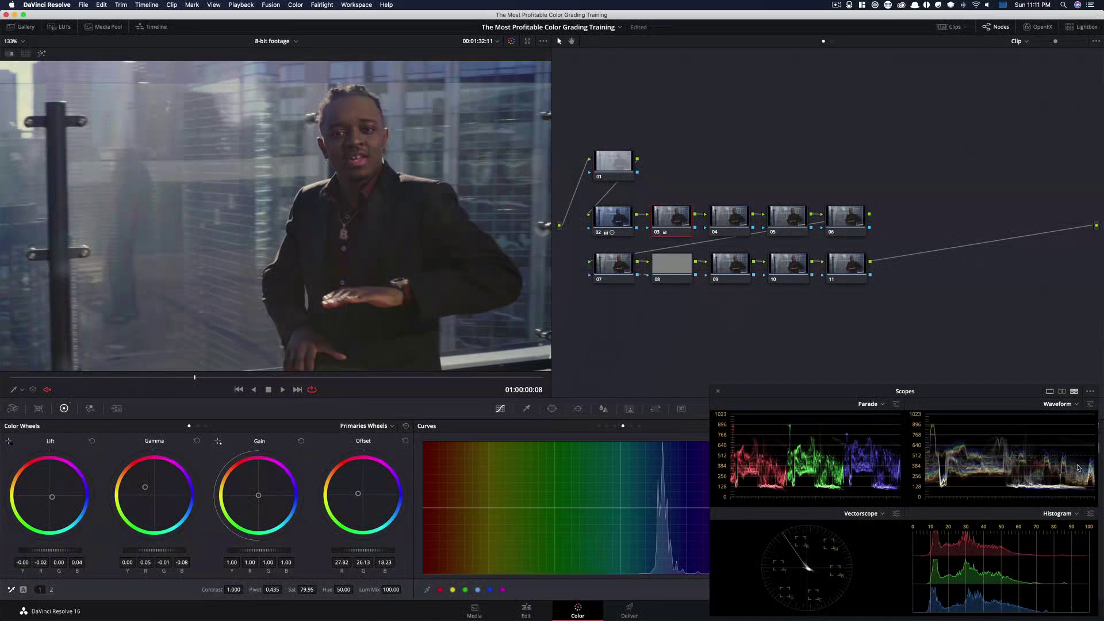
{"action": "key", "text": "super+d"}
{"action": "key", "text": "super+d"}
{"action": "key", "text": "super+d"}
{"action": "key", "text": "super+d"}
{"action": "key", "text": "super+d"}
{"action": "key", "text": "super+d"}
{"action": "key", "text": "super+d"}
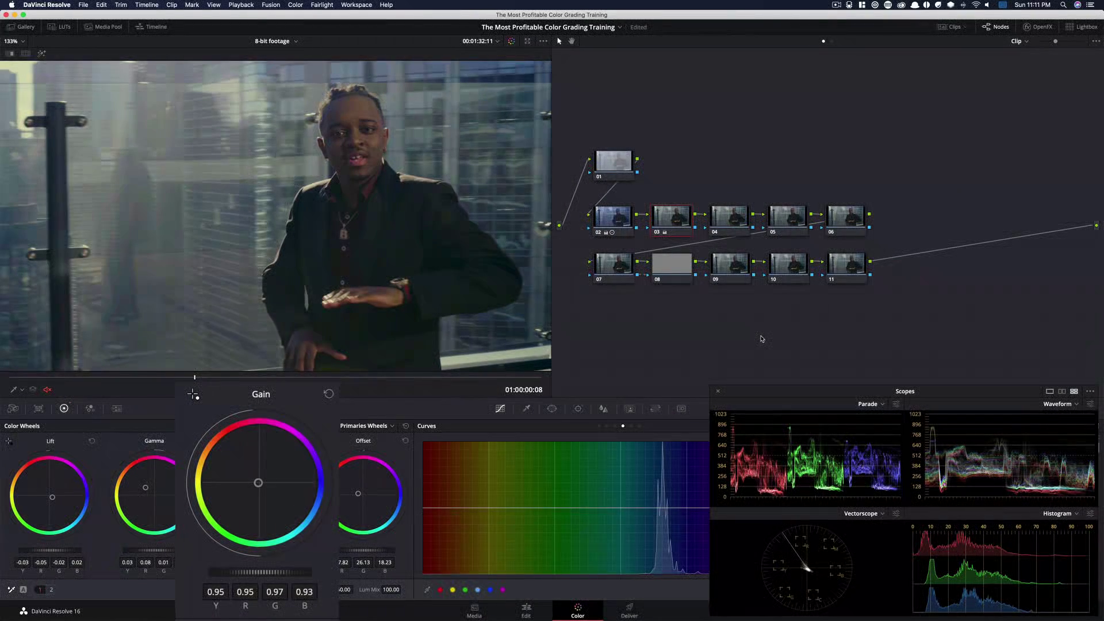
Select node 04 and set the Log shadow wheel to -0.02, -0.06, -0.07
{"action": "key", "text": "alt+shift+apostrophe"}
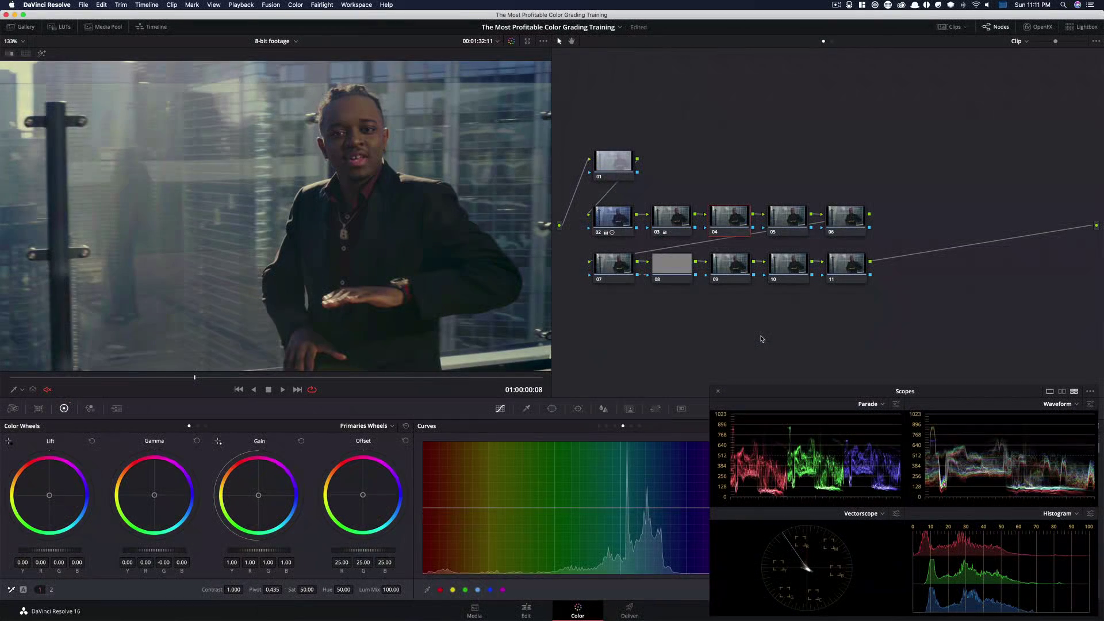
{"action": "key", "text": "alt+z"}
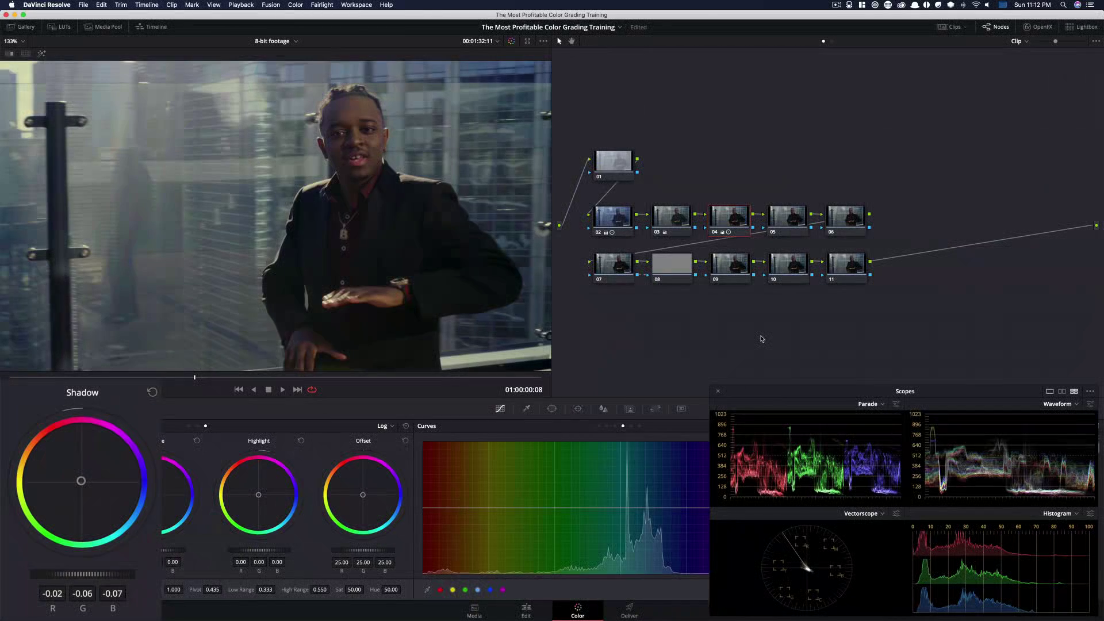
{"action": "key", "text": "alt+z"}
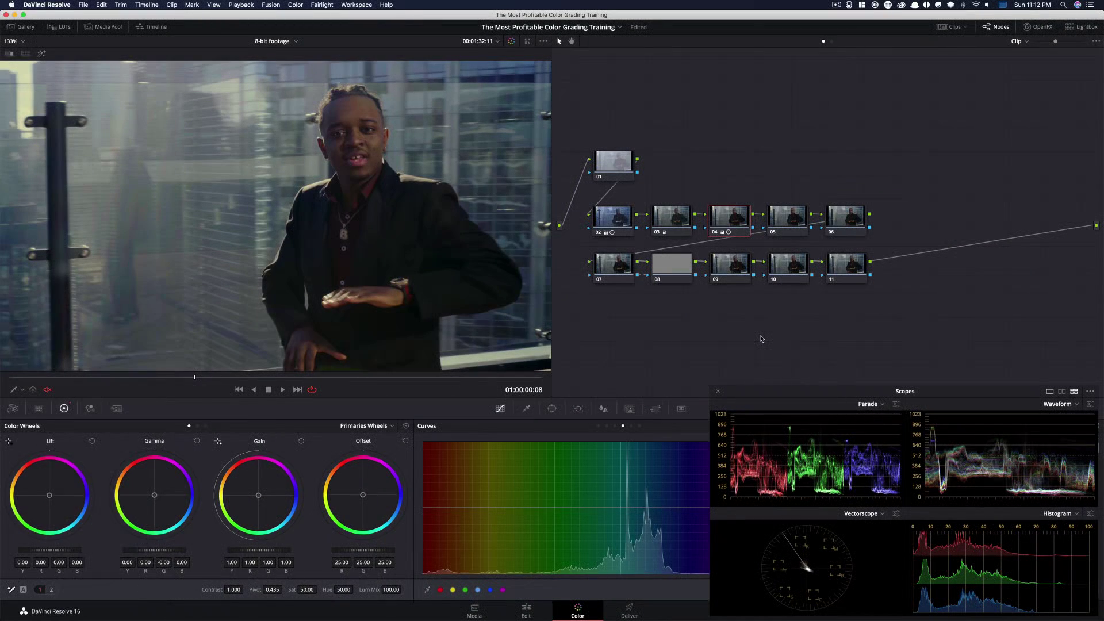
Adjust node 04's primaries bars: lift blue -0.01, gamma red -0.02 and blue -0.01, gain red 1.04 and blue 0.98, toggling it to compare
{"action": "left_click", "coordinate": [198, 427]}
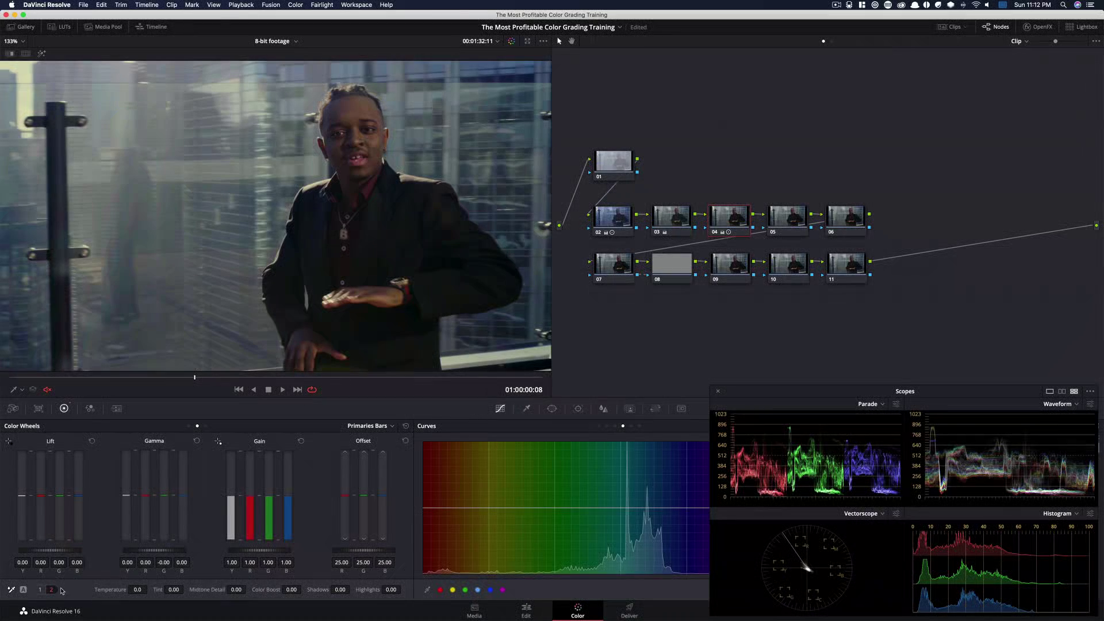
{"action": "left_click", "coordinate": [40, 591]}
{"action": "left_click_drag", "start_coordinate": [397, 590], "coordinate": [1, 596]}
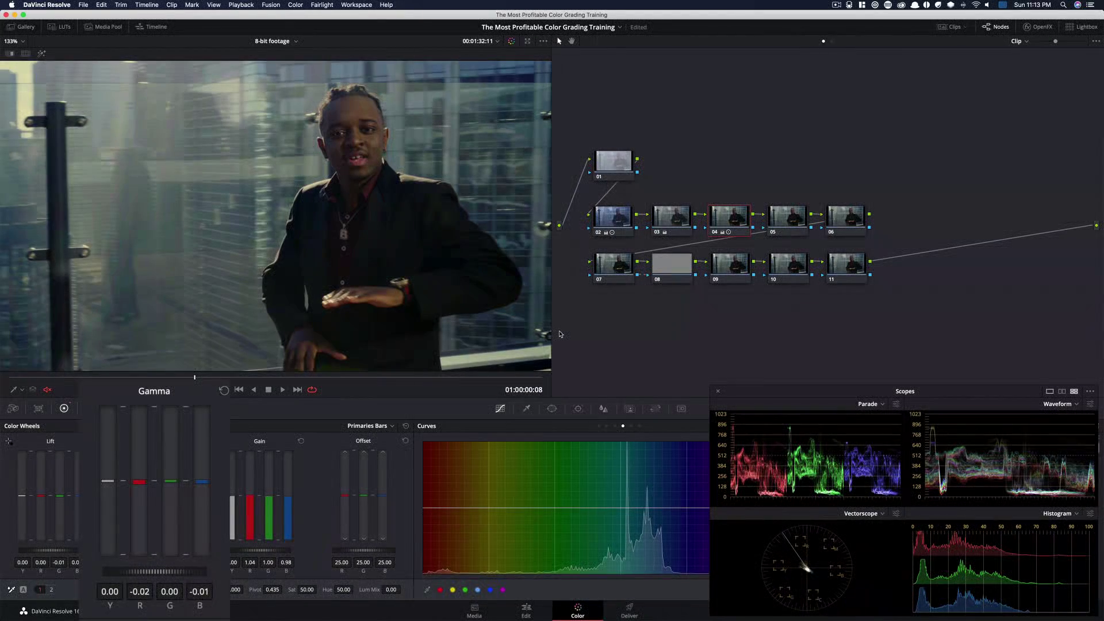
{"action": "key", "text": "super+d"}
{"action": "key", "text": "super+d"}
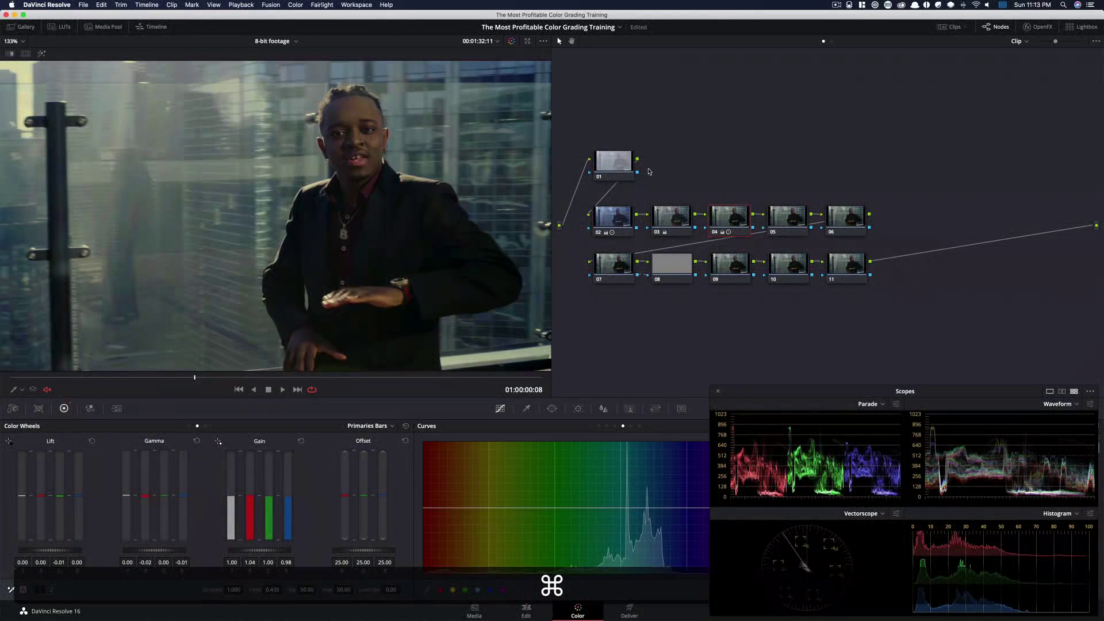
{"action": "key", "text": "super+d"}
{"action": "key", "text": "super+d"}
{"action": "key", "text": "super+d"}
{"action": "key", "text": "super+d"}
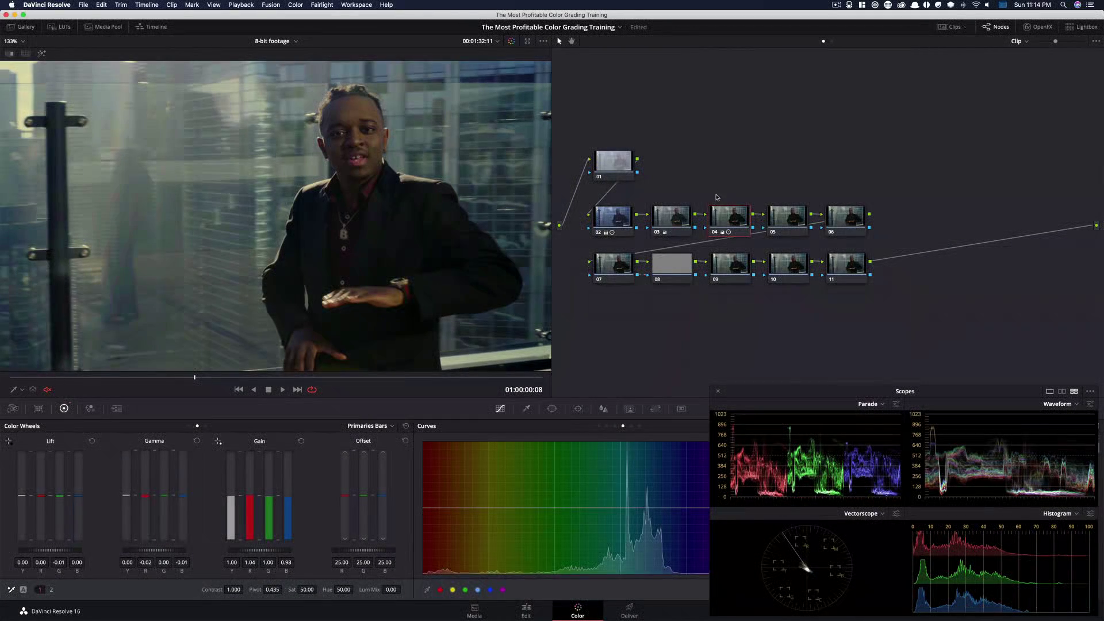
Refine node 04's Log grade with shadow -0.00, -0.04, -0.05 and low range 0.228, toggling it to compare
{"action": "key", "text": "alt+z"}
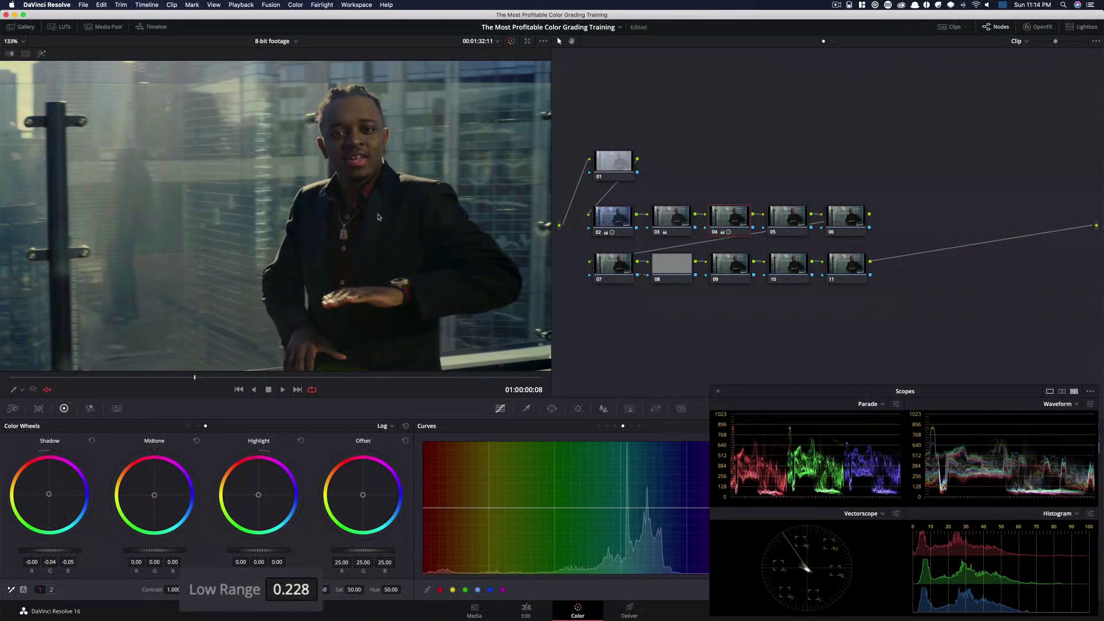
{"action": "key", "text": "super+d"}
{"action": "key", "text": "super+d"}
{"action": "key", "text": "super+d"}
{"action": "key", "text": "super+d"}
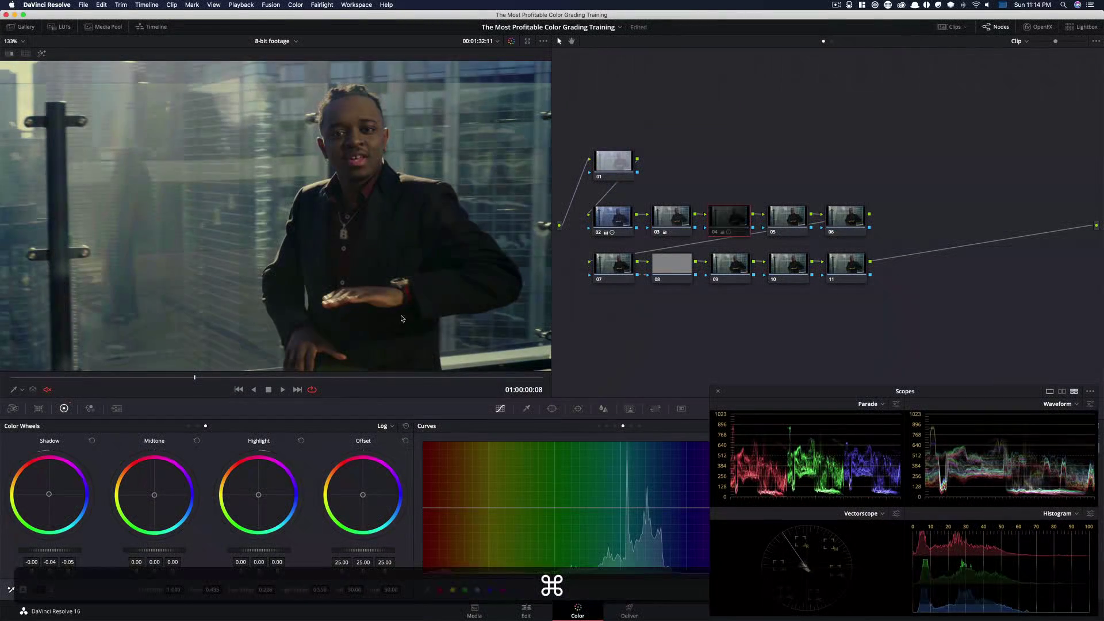
{"action": "key", "text": "super+d"}
{"action": "key", "text": "super+d"}
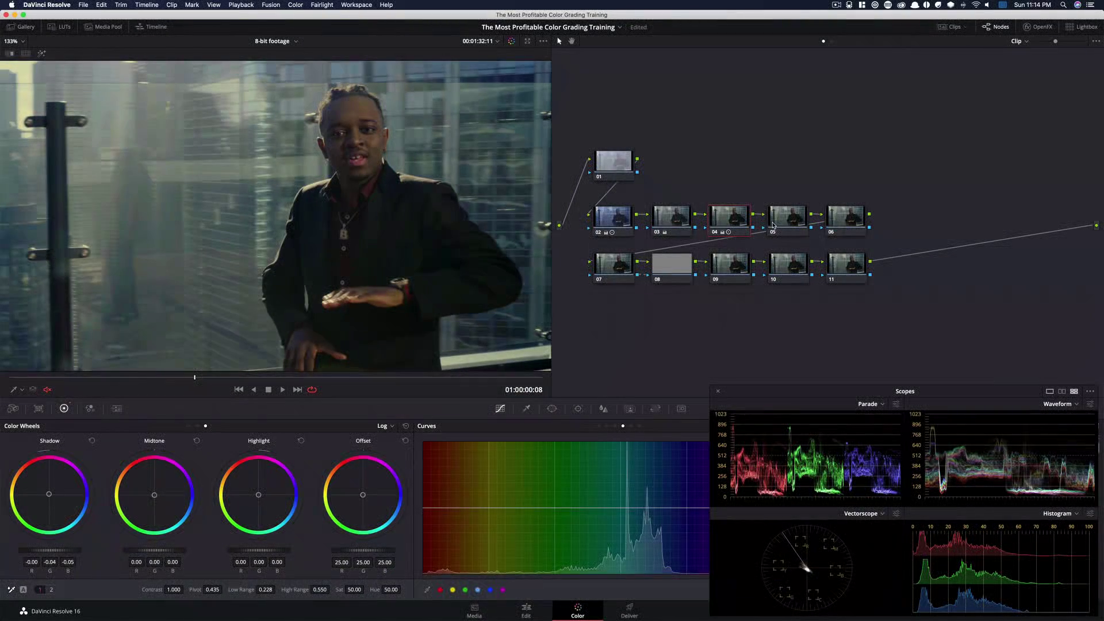
Tweak node 04's bars to gamma -0.04, -0.01, -0.02 and gain red 1.08, blue 0.95, toggling it to compare
{"action": "left_click", "coordinate": [776, 223]}
{"action": "left_click", "coordinate": [732, 221]}
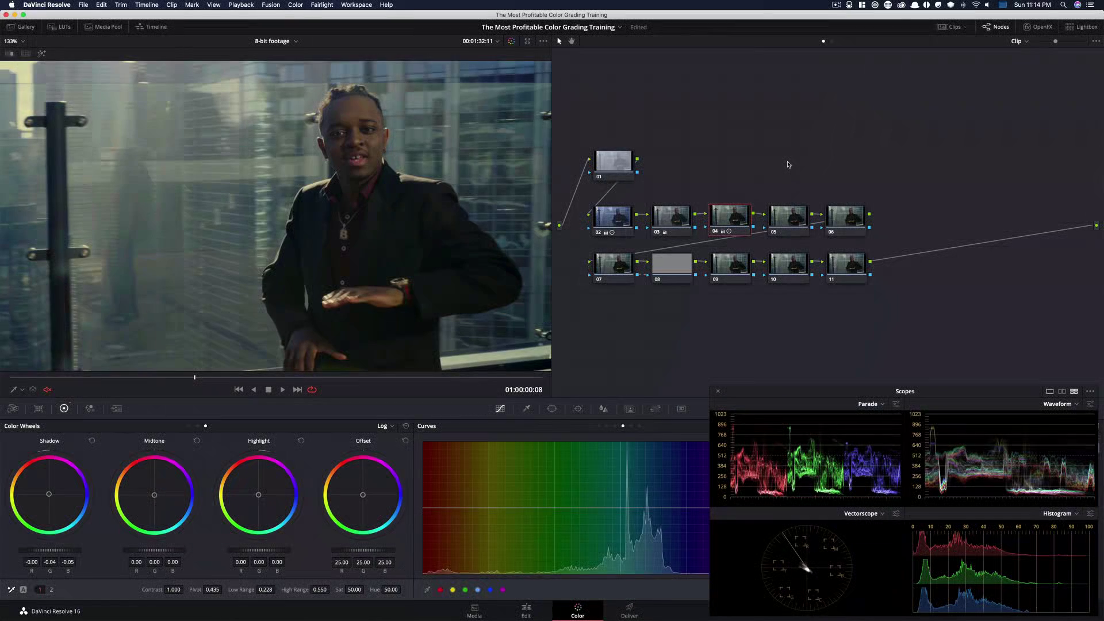
{"action": "key", "text": "alt+z"}
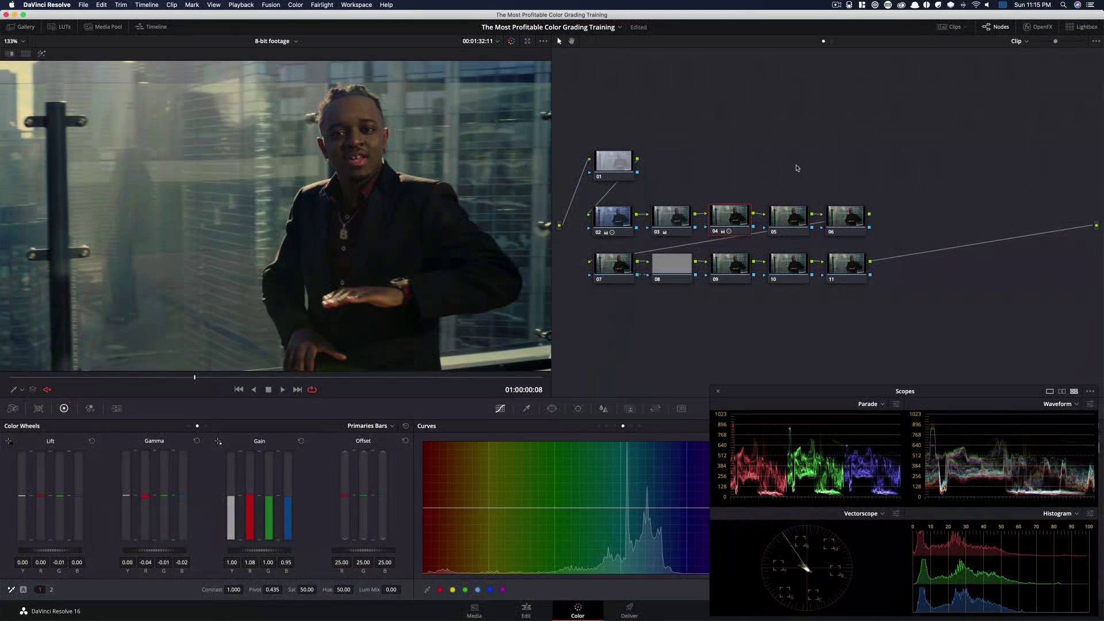
{"action": "key", "text": "super+d"}
{"action": "key", "text": "super+d"}
{"action": "key", "text": "super+d"}
{"action": "key", "text": "super+d"}
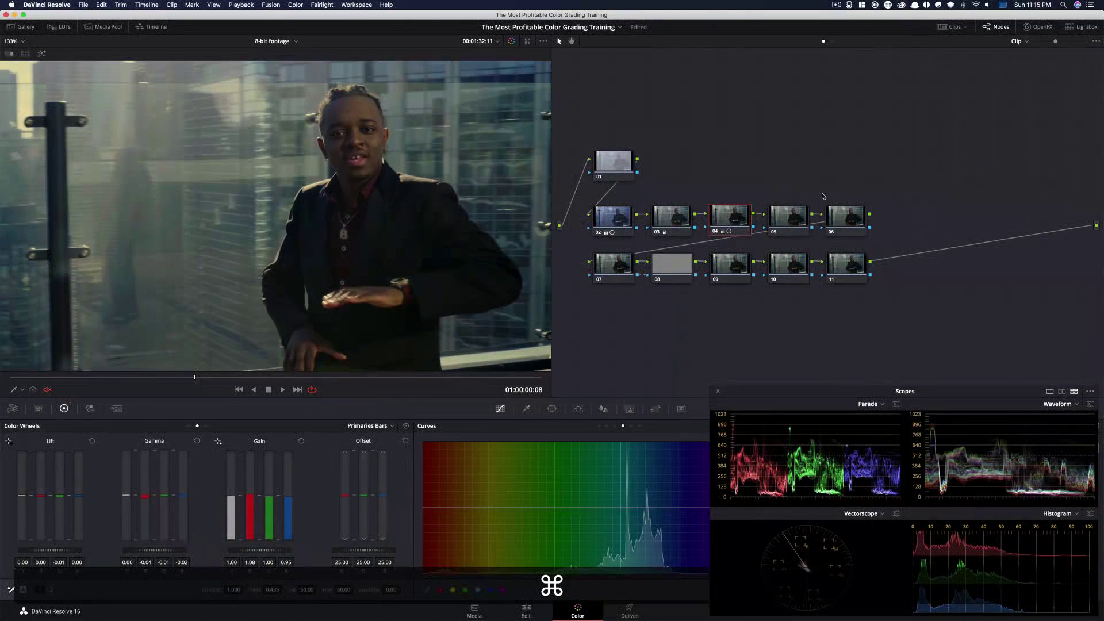
Select node 05 and add a point lifting the lower midtones of its custom curve
{"action": "left_click", "coordinate": [800, 221]}
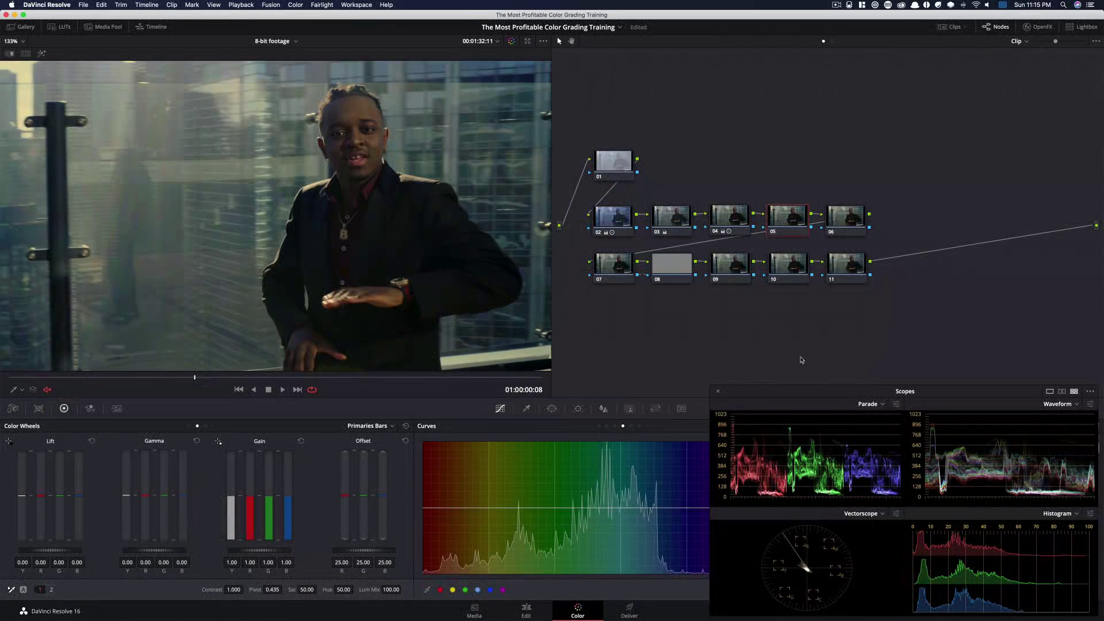
{"action": "left_click_drag", "start_coordinate": [796, 397], "coordinate": [799, 396]}
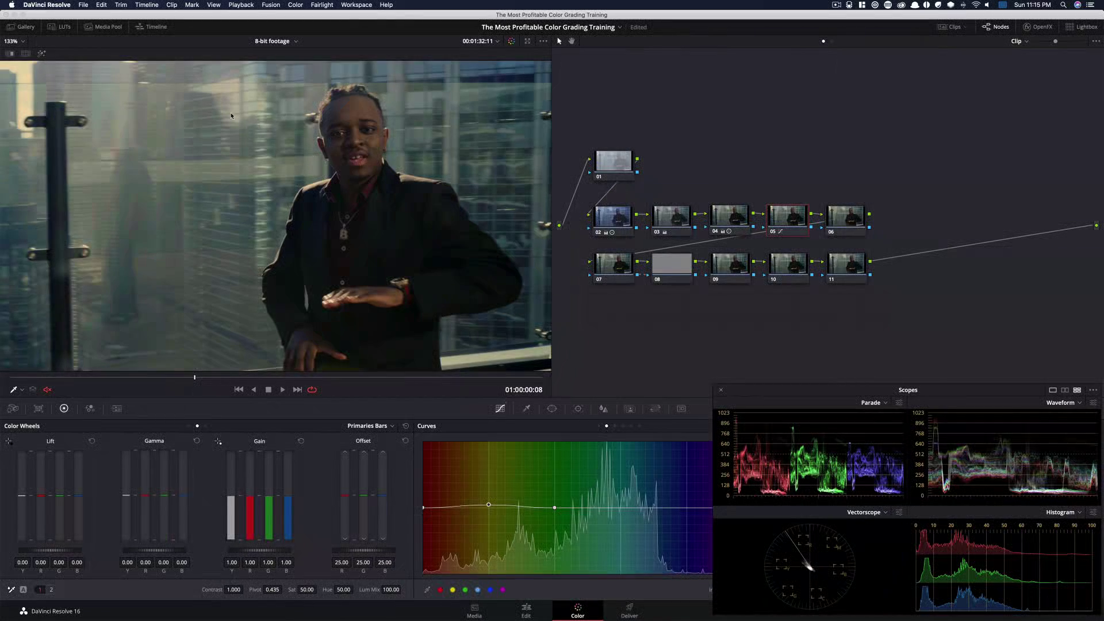
Apply temporal noise reduction on node 01 with 3 frames and luma and chroma thresholds of 4.8
{"action": "scroll", "coordinate": [391, 123], "scroll_direction": "up", "scroll_amount": 10, "text": "super"}
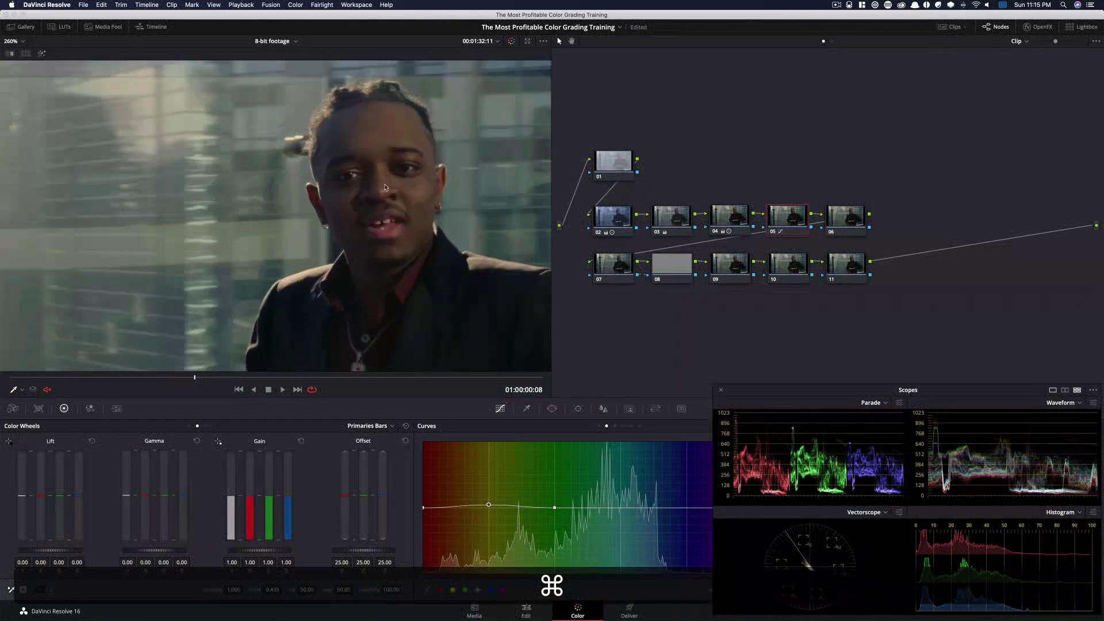
{"action": "scroll", "coordinate": [221, 306], "scroll_direction": "down", "scroll_amount": 2}
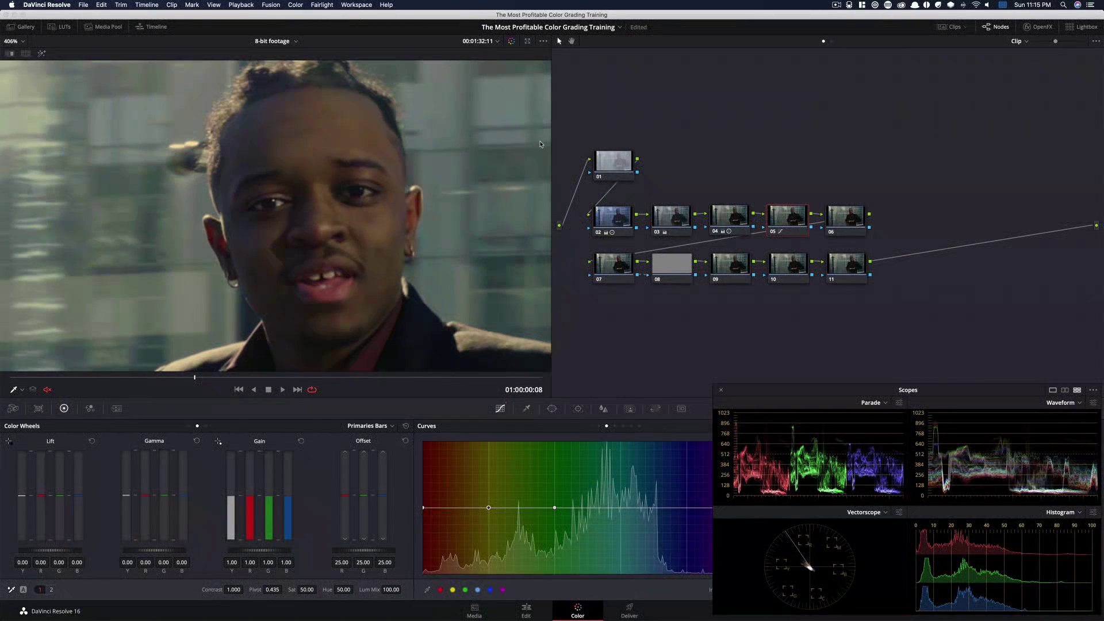
{"action": "left_click", "coordinate": [611, 166]}
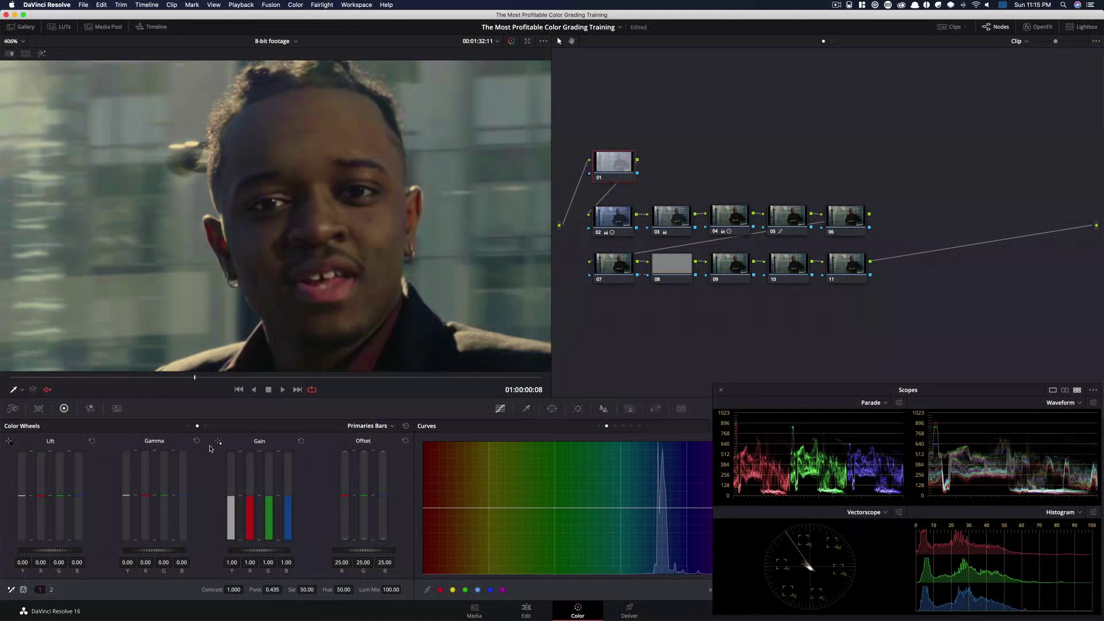
{"action": "left_click", "coordinate": [117, 408]}
{"action": "left_click", "coordinate": [67, 461]}
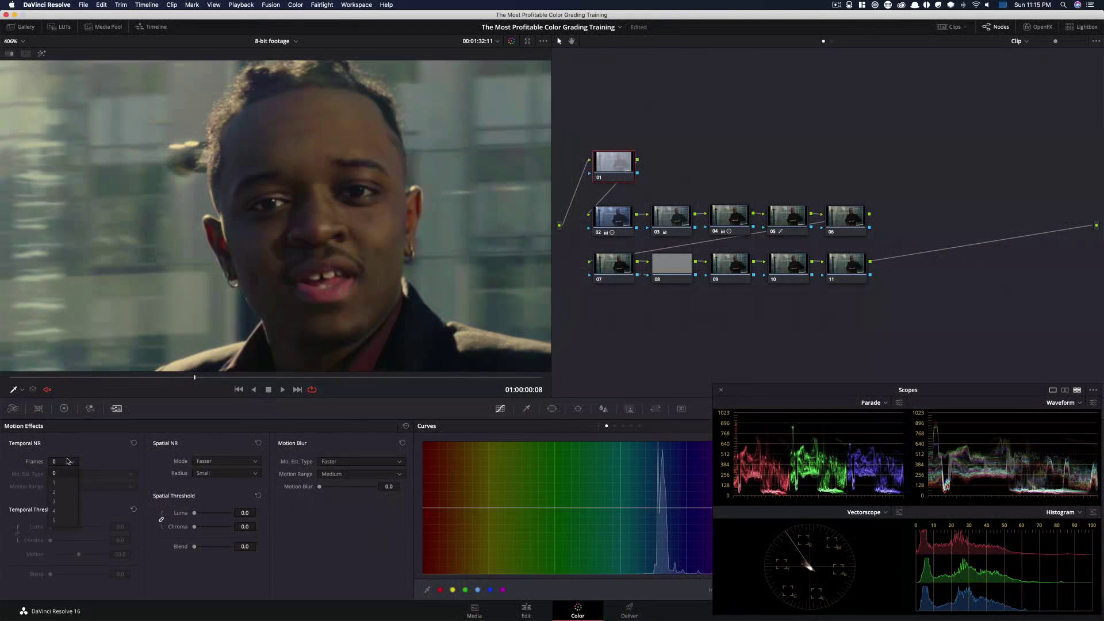
{"action": "left_click", "coordinate": [68, 501]}
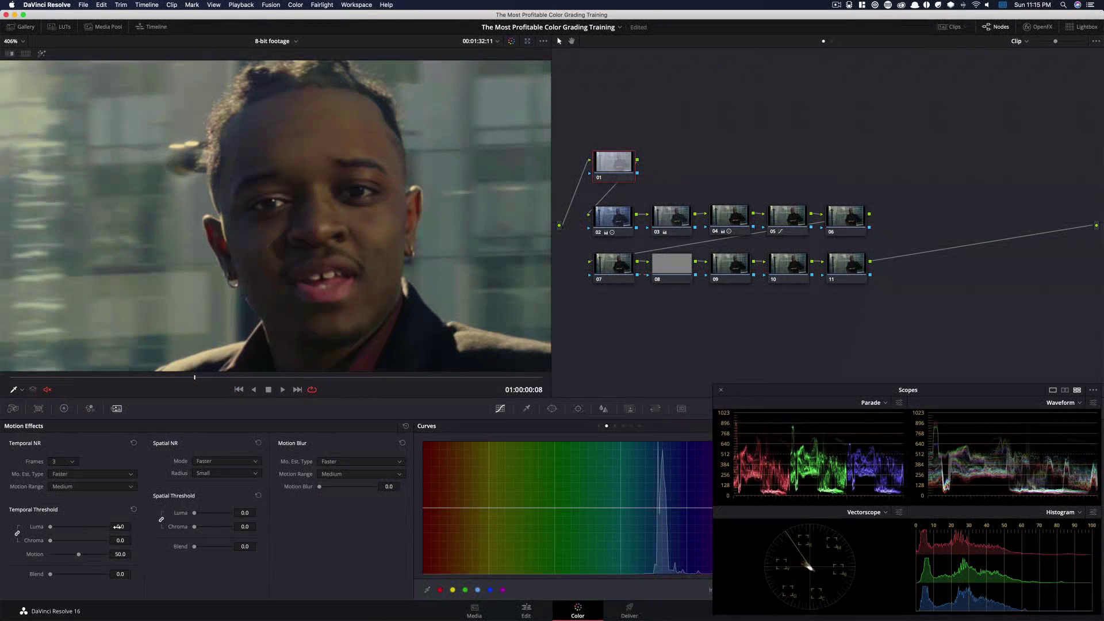
{"action": "left_click", "coordinate": [118, 526]}
{"action": "double_click", "coordinate": [119, 527]}
{"action": "type", "text": "4.8"}
{"action": "key", "text": "Return"}
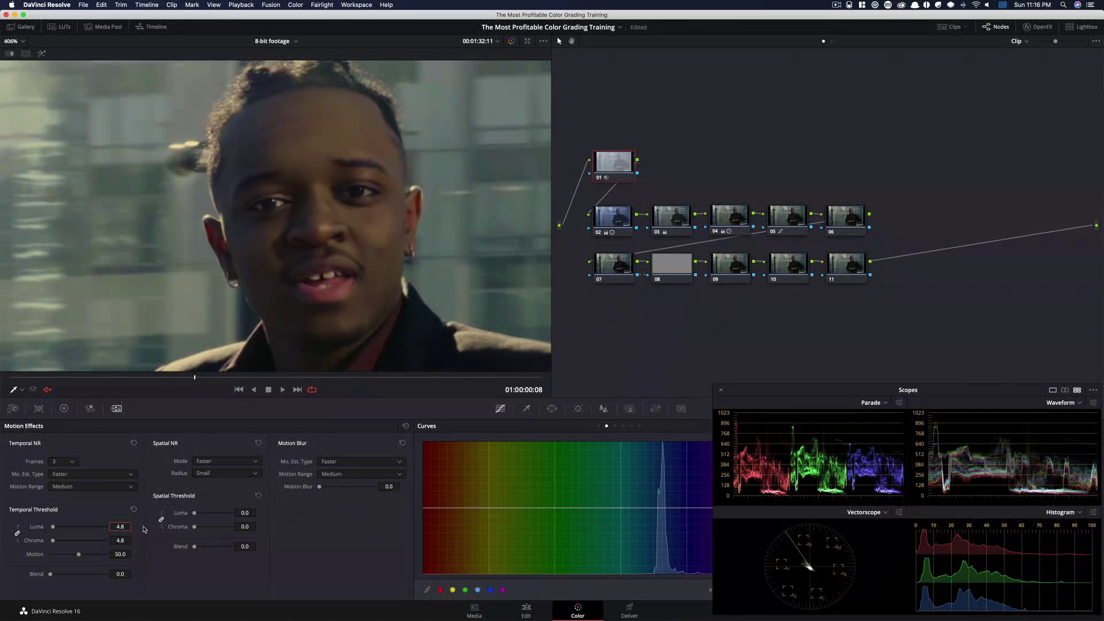
Set node 01's Spatial NR chroma threshold to 6.8
{"action": "left_click", "coordinate": [245, 528]}
{"action": "type", "text": "6.8"}
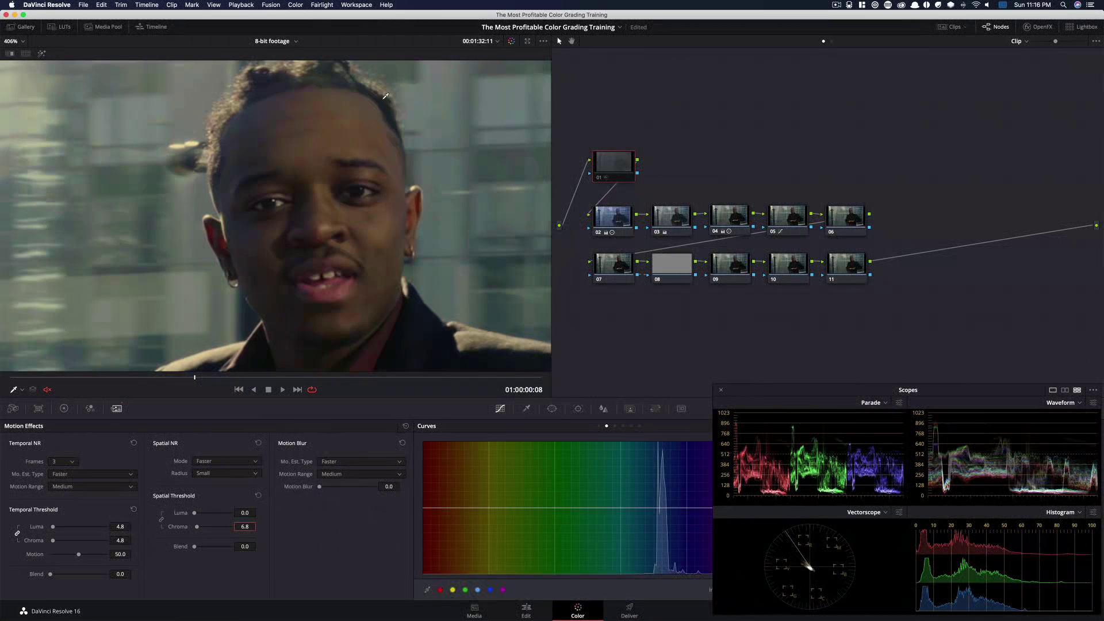
{"action": "key", "text": "super"}
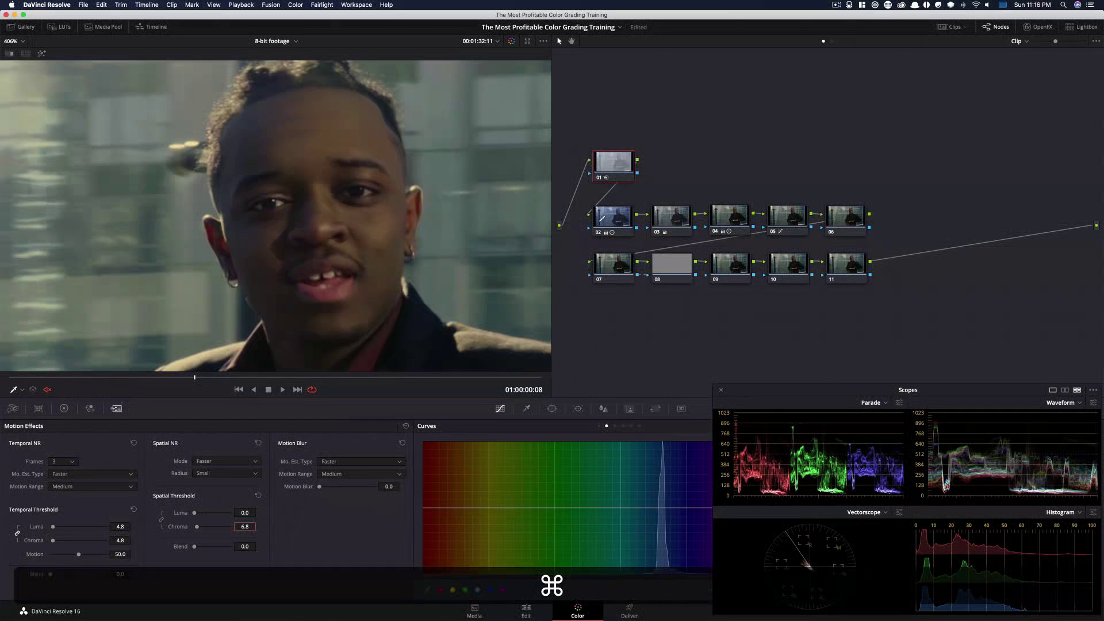
Select node 05 and reshape its custom curve to pull down the shadows
{"action": "left_click", "coordinate": [784, 217]}
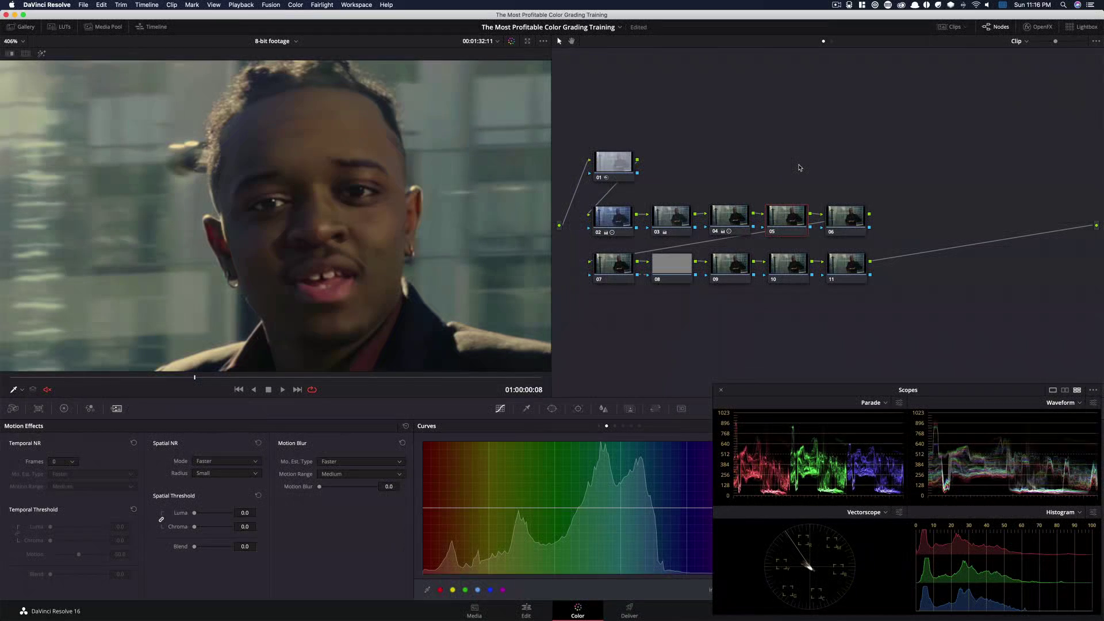
{"action": "left_click", "coordinate": [64, 408]}
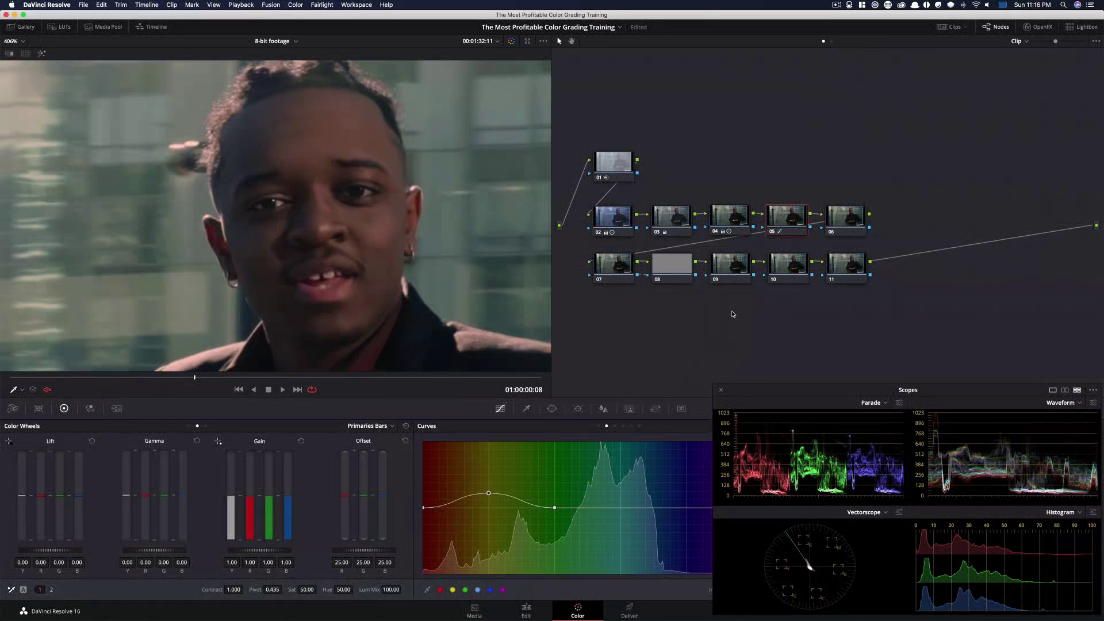
{"action": "key", "text": "ctrl+d"}
{"action": "key", "text": "ctrl+d"}
{"action": "key", "text": "ctrl+d"}
{"action": "key", "text": "ctrl+d"}
{"action": "key", "text": "ctrl+d"}
{"action": "key", "text": "ctrl+d"}
{"action": "key", "text": "ctrl+d"}
{"action": "key", "text": "ctrl+d"}
{"action": "key", "text": "super+d"}
{"action": "key", "text": "super+d"}
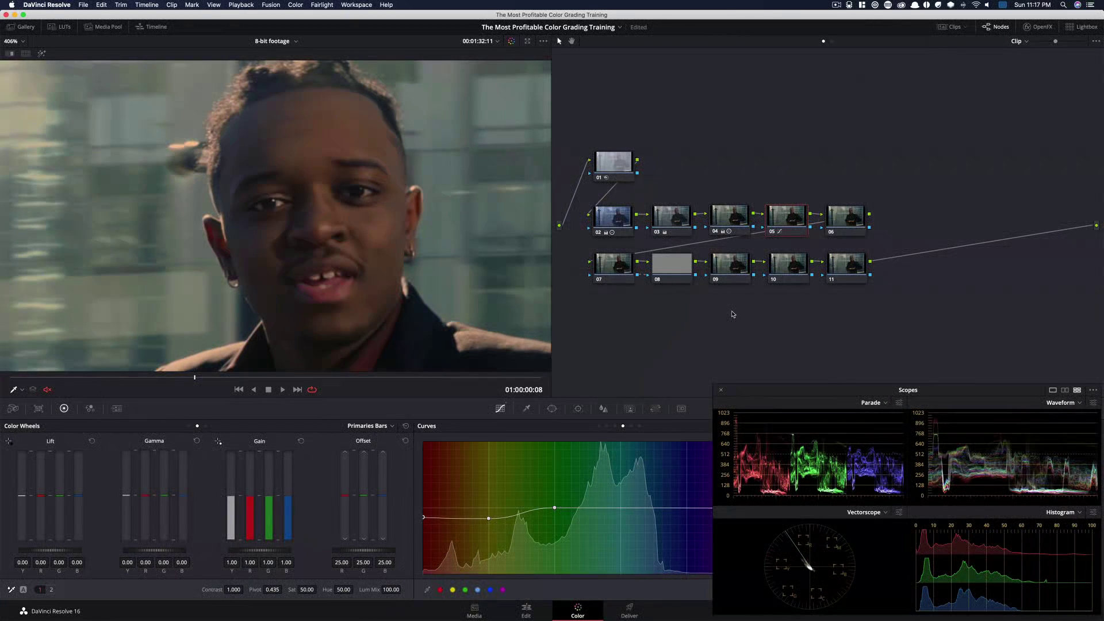
Toggle node 05 on and off to compare the curve adjustment
{"action": "key", "text": "super+d"}
{"action": "key", "text": "super+d"}
{"action": "key", "text": "super+d"}
{"action": "key", "text": "super+d"}
{"action": "key", "text": "super+d"}
{"action": "key", "text": "super+d"}
{"action": "key", "text": "super+d"}
{"action": "key", "text": "super+d"}
{"action": "key", "text": "super+d"}
{"action": "key", "text": "super+d"}
{"action": "key", "text": "super+d"}
{"action": "key", "text": "super+d"}
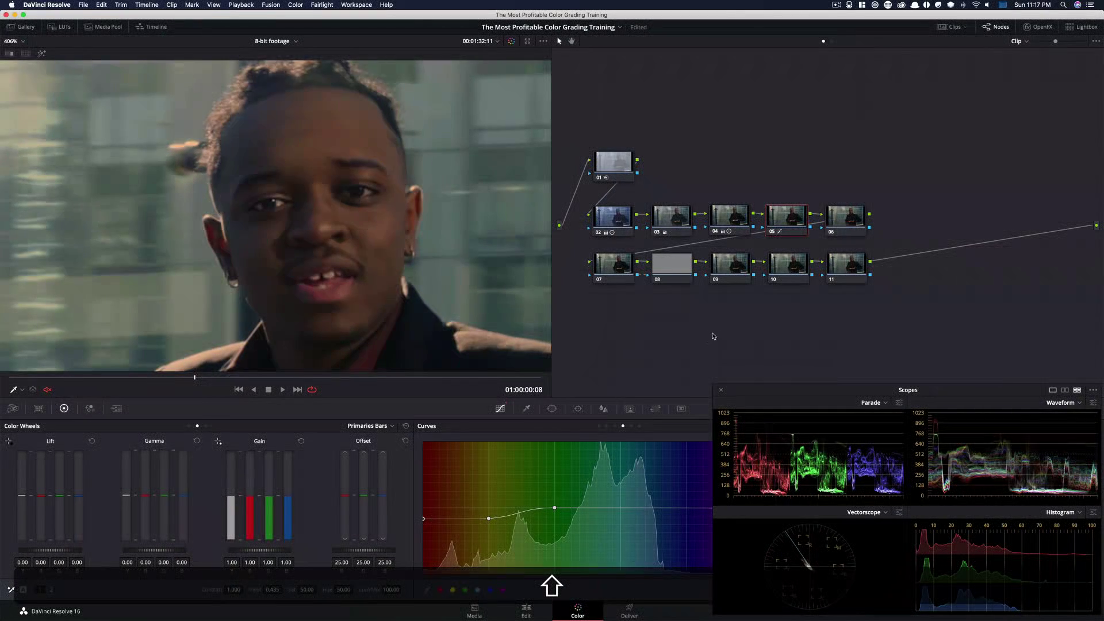
Inspect a close-up of the hand while toggling node 05 on and off
{"action": "key", "text": "shift+z"}
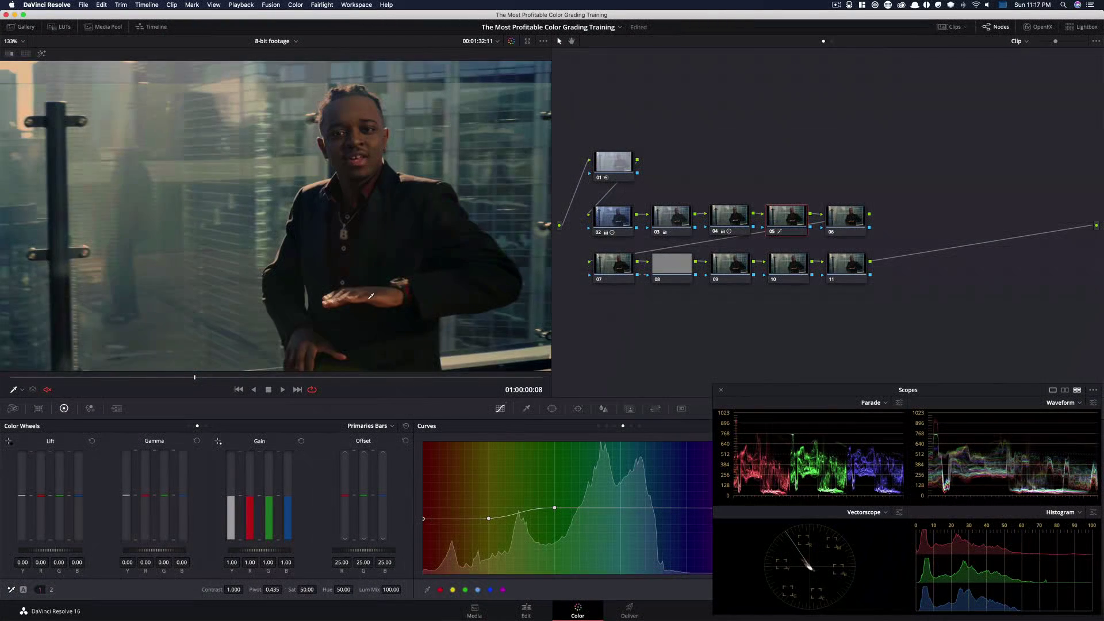
{"action": "scroll", "coordinate": [371, 296], "scroll_direction": "up", "scroll_amount": 6}
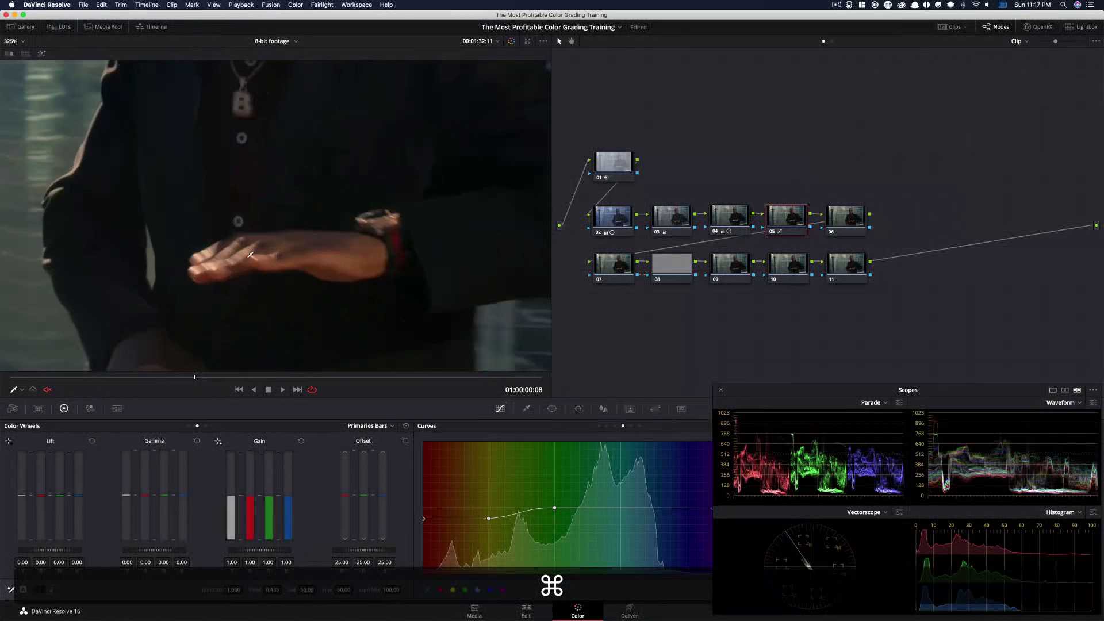
{"action": "scroll", "coordinate": [250, 255], "scroll_direction": "up", "scroll_amount": 4}
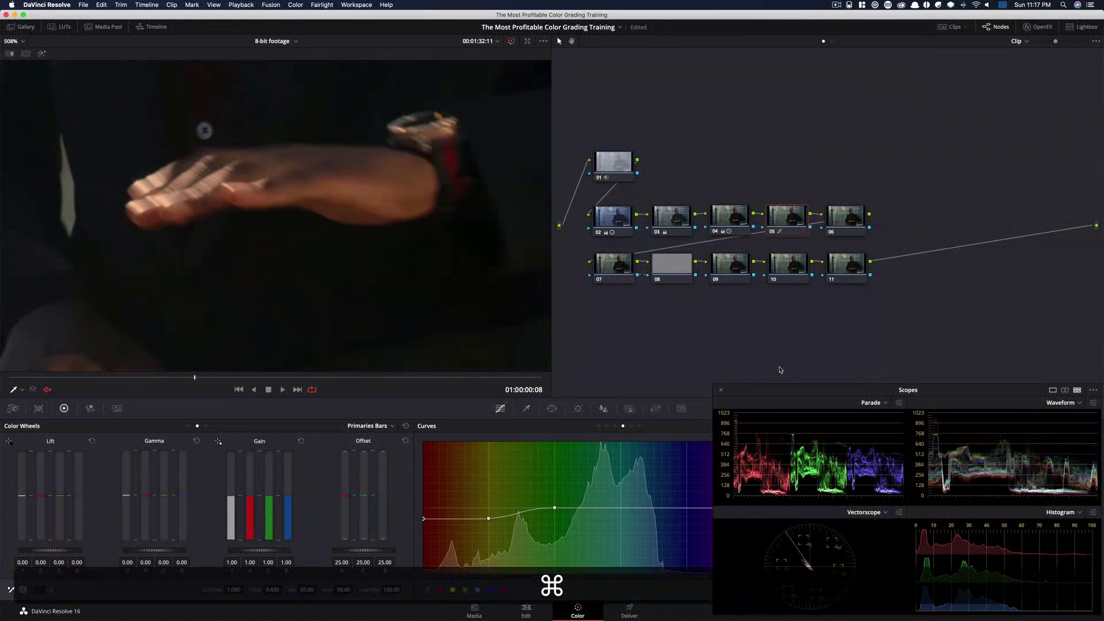
{"action": "key", "text": "super+d"}
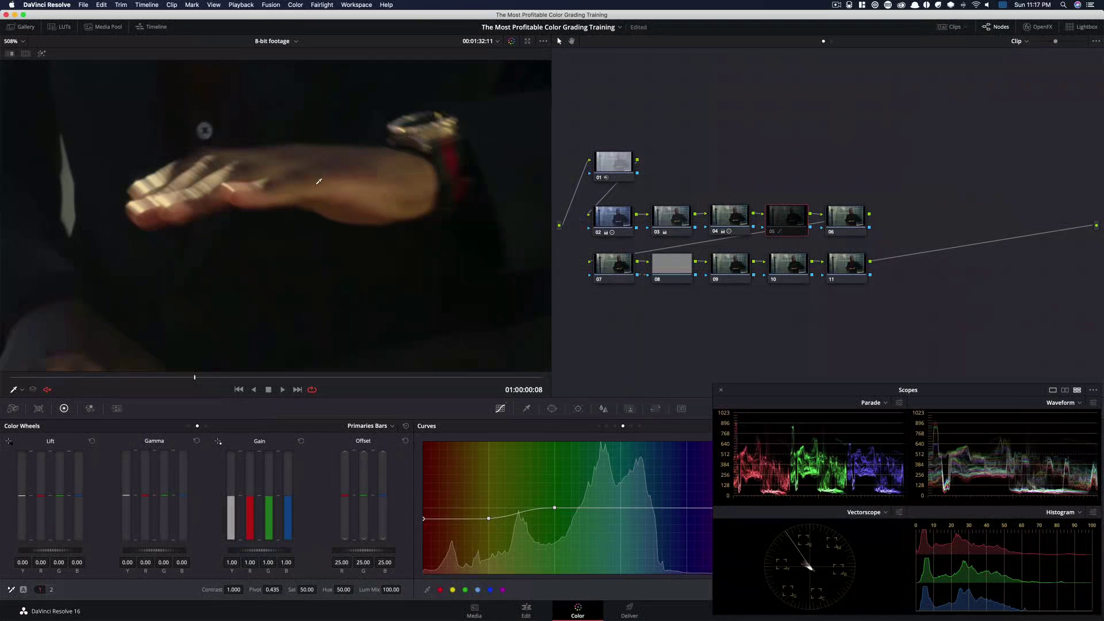
{"action": "key", "text": "super+d"}
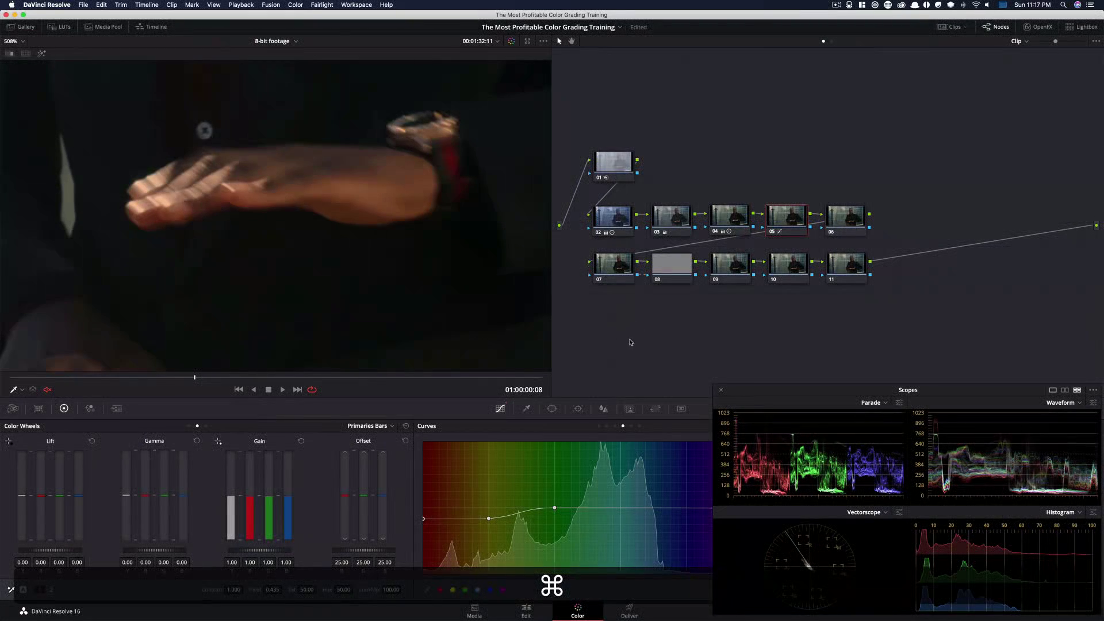
Compare node 05's curve on the full frame by toggling the node repeatedly
{"action": "key", "text": "shift+z"}
{"action": "key", "text": "super+d"}
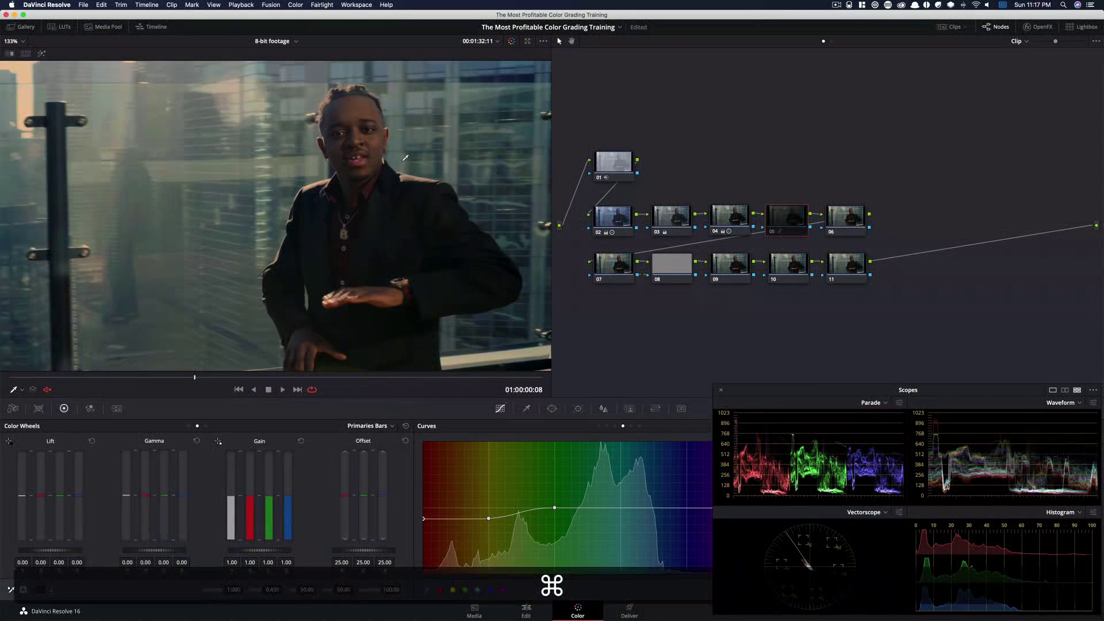
{"action": "key", "text": "super+d"}
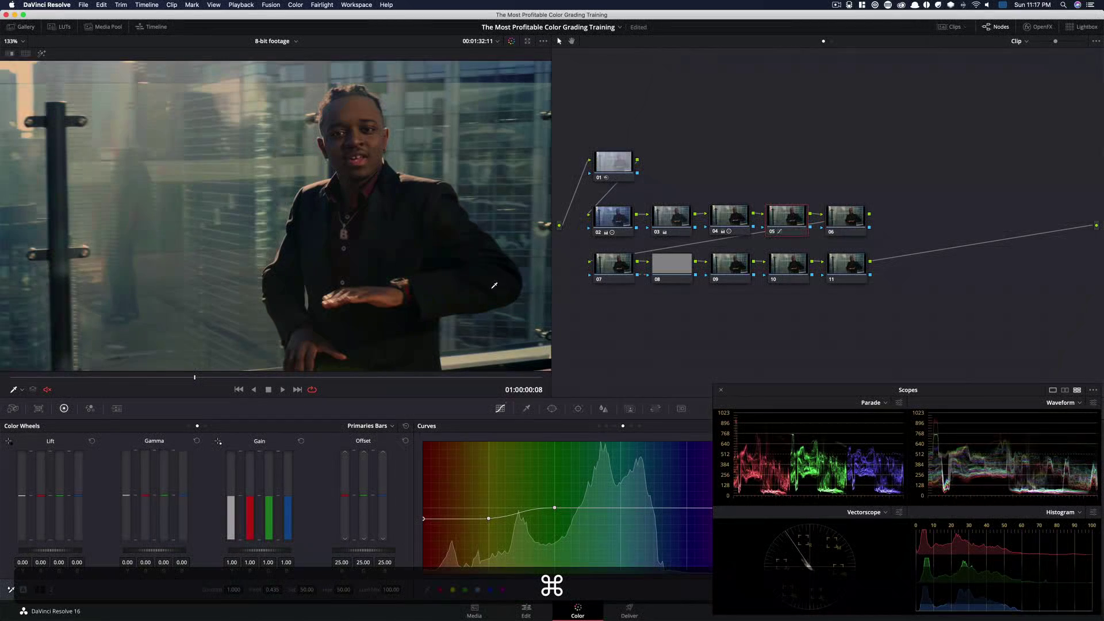
{"action": "key", "text": "super+d"}
{"action": "key", "text": "super+d"}
{"action": "key", "text": "super+d"}
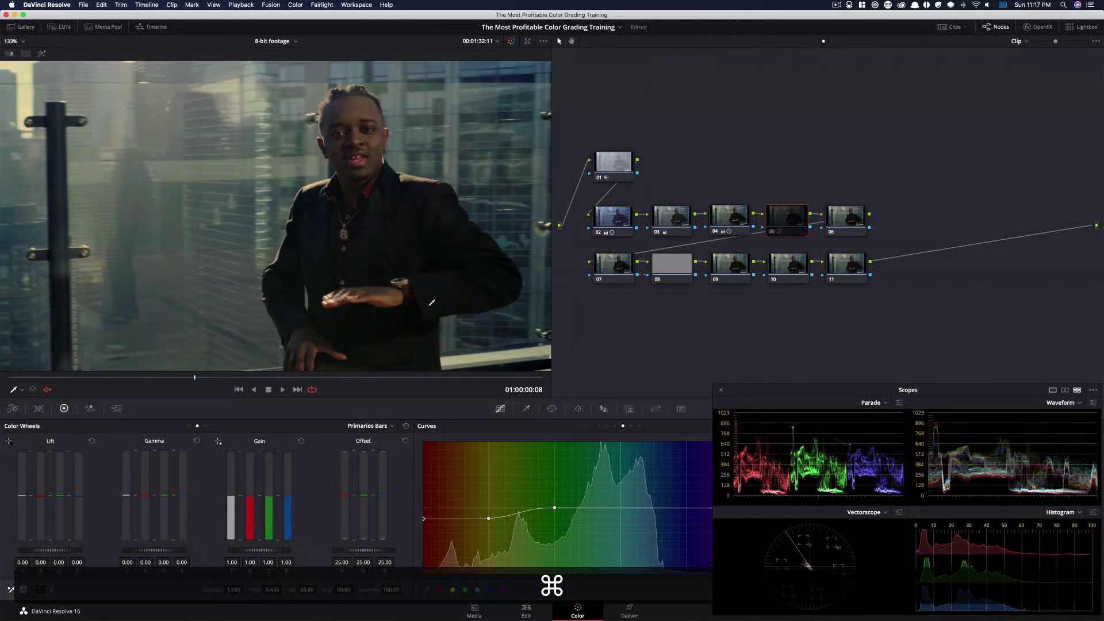
{"action": "key", "text": "super+d"}
{"action": "key", "text": "super+d"}
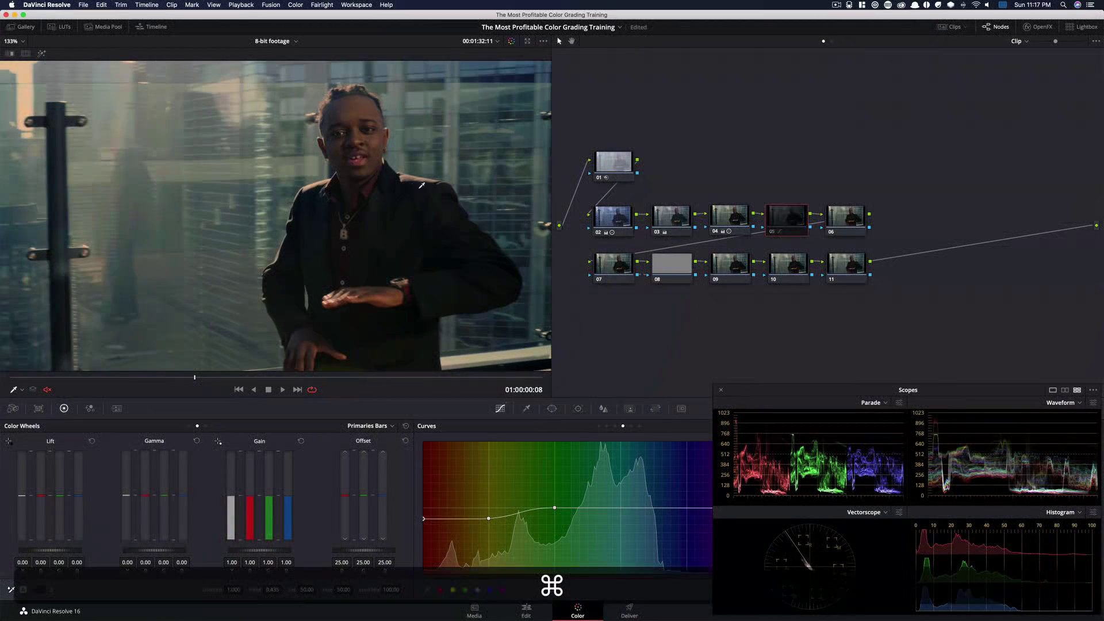
{"action": "key", "text": "super+d"}
{"action": "key", "text": "super+d"}
{"action": "key", "text": "super+d"}
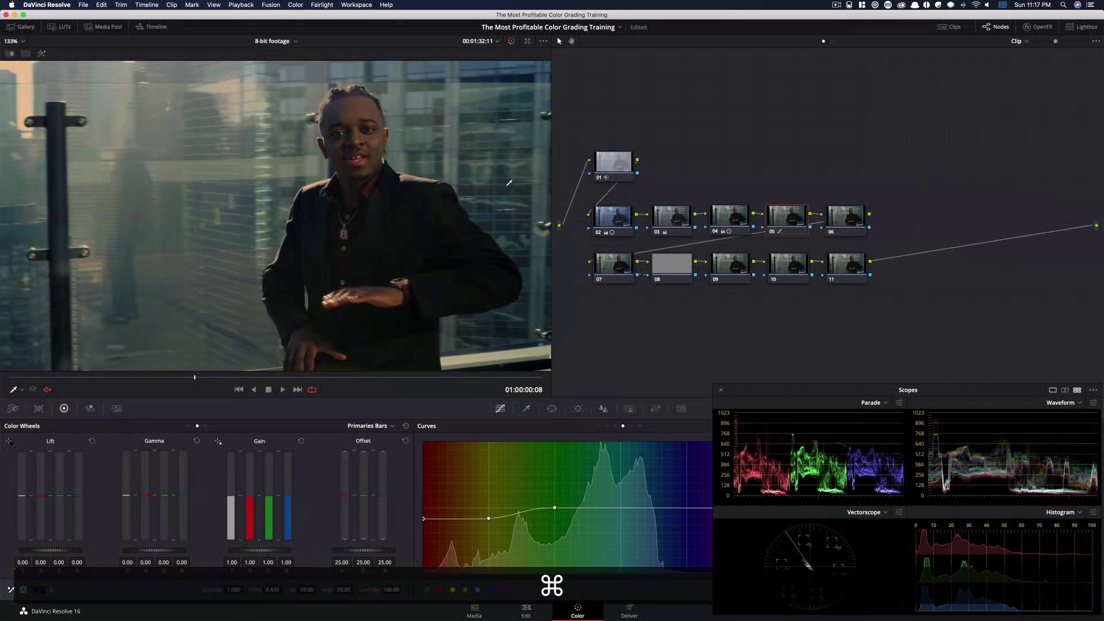
{"action": "key", "text": "super+d"}
{"action": "key", "text": "super+d"}
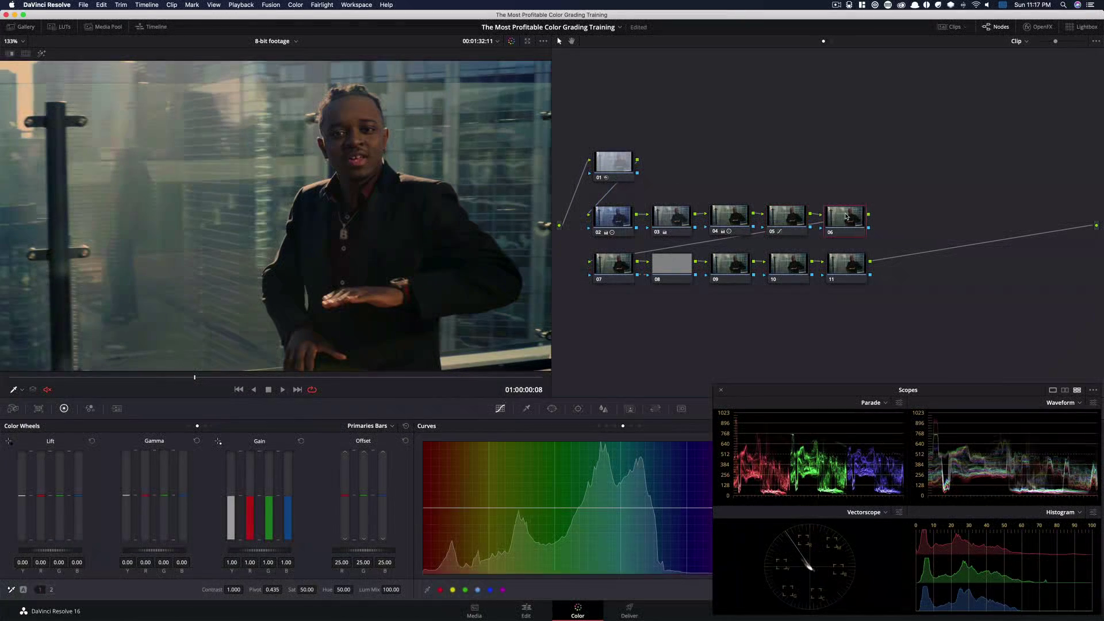
Select node 06 and lower its Color Boost to about -2.80, checking the result in full-screen view
{"action": "left_click", "coordinate": [841, 220]}
{"action": "left_click_drag", "start_coordinate": [839, 218], "coordinate": [839, 216]}
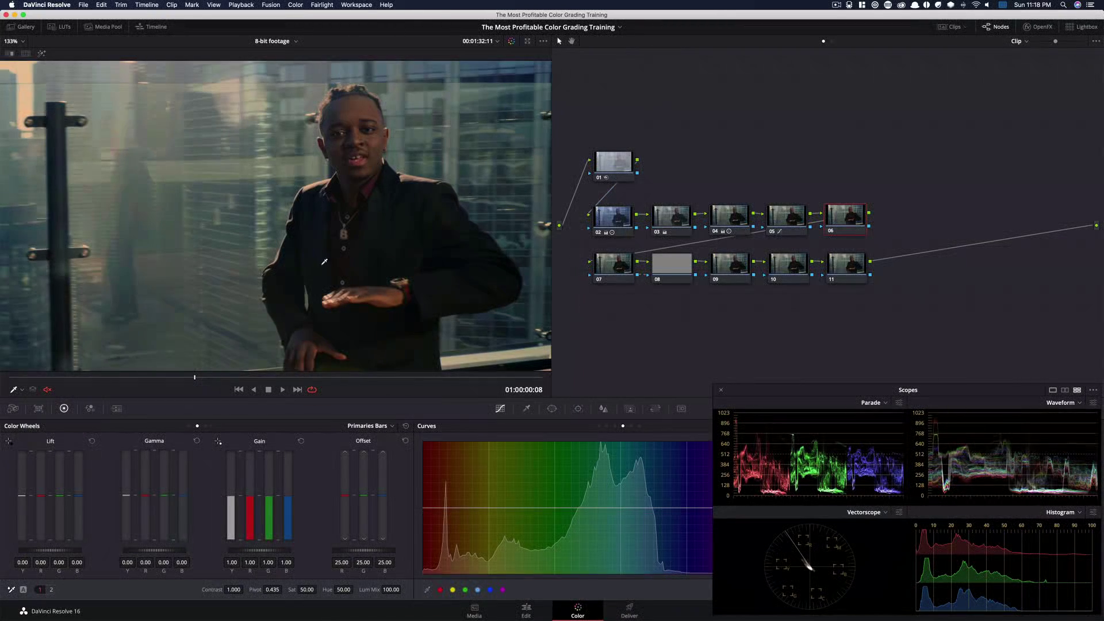
{"action": "left_click", "coordinate": [190, 427]}
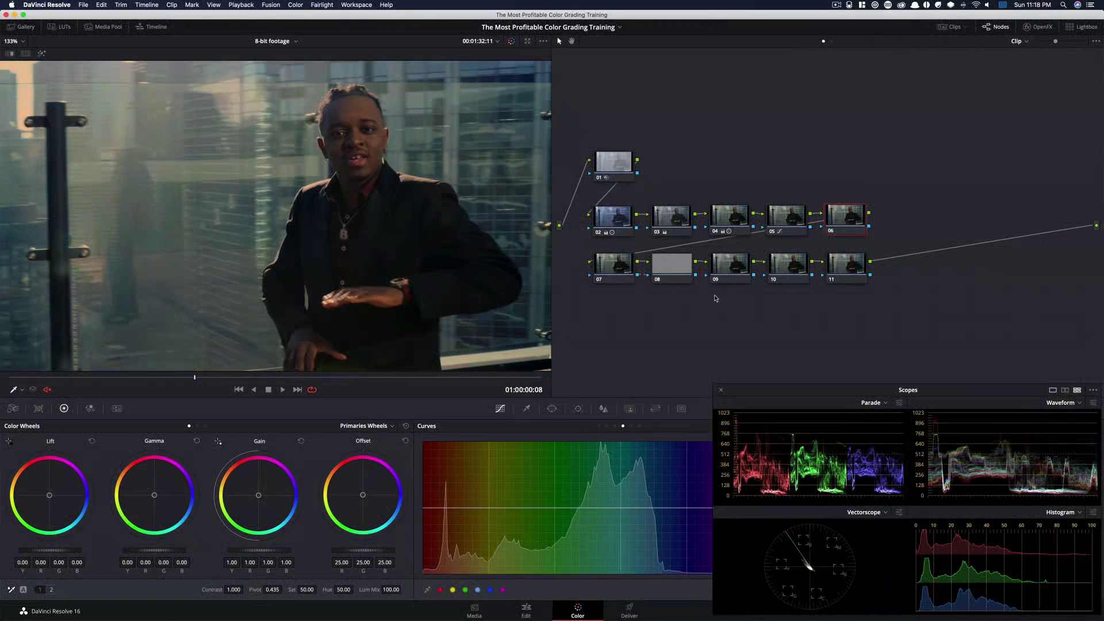
{"action": "left_click", "coordinate": [51, 590]}
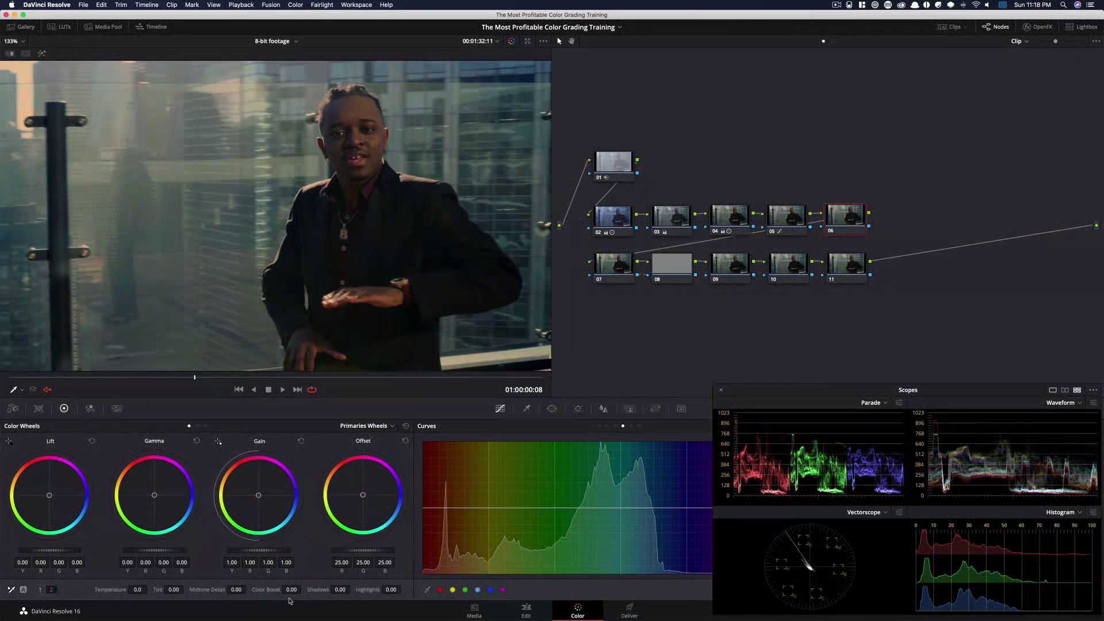
{"action": "left_click_drag", "start_coordinate": [292, 590], "coordinate": [224, 590]}
{"action": "key", "text": "super+d"}
{"action": "key", "text": "alt+f"}
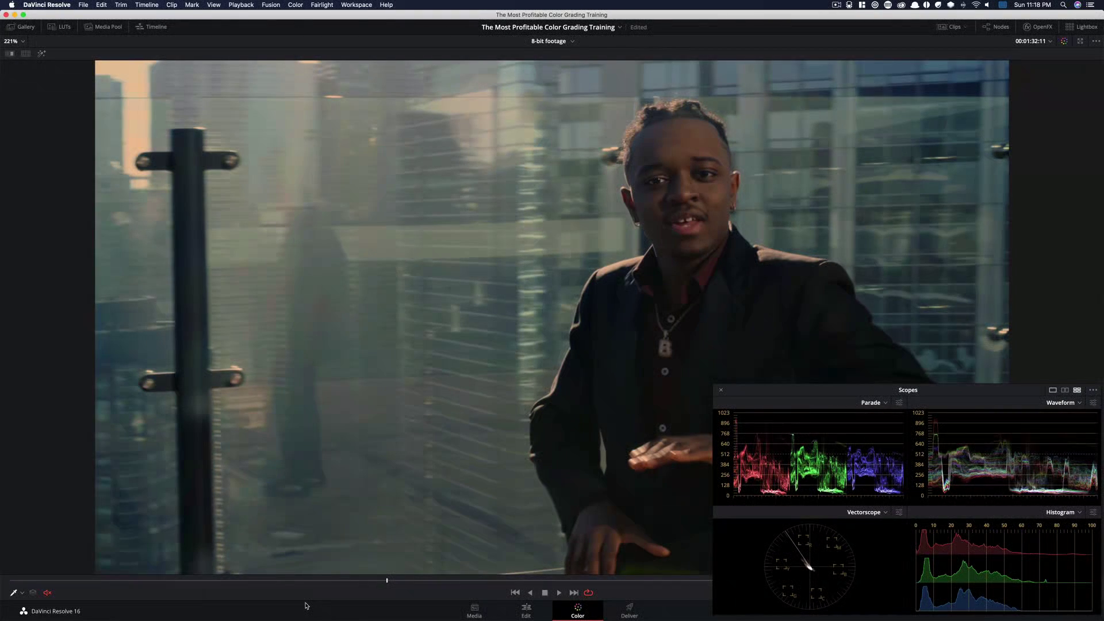
{"action": "key", "text": "alt+f"}
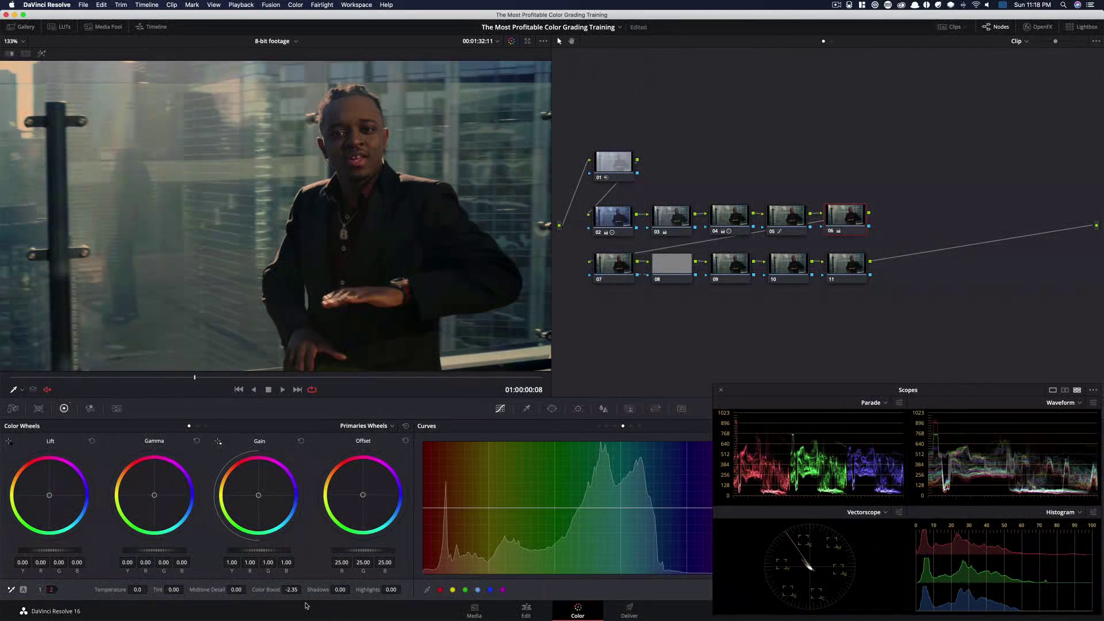
{"action": "mouse_move", "coordinate": [292, 590]}
{"action": "left_mouse_down"}
{"action": "mouse_move", "coordinate": [264, 590]}
{"action": "mouse_move", "coordinate": [289, 589]}
{"action": "left_mouse_up"}
Select nodes 05 and 06 together and toggle them on and off repeatedly to compare their combined effect
{"action": "left_click_drag", "start_coordinate": [789, 392], "coordinate": [782, 184]}
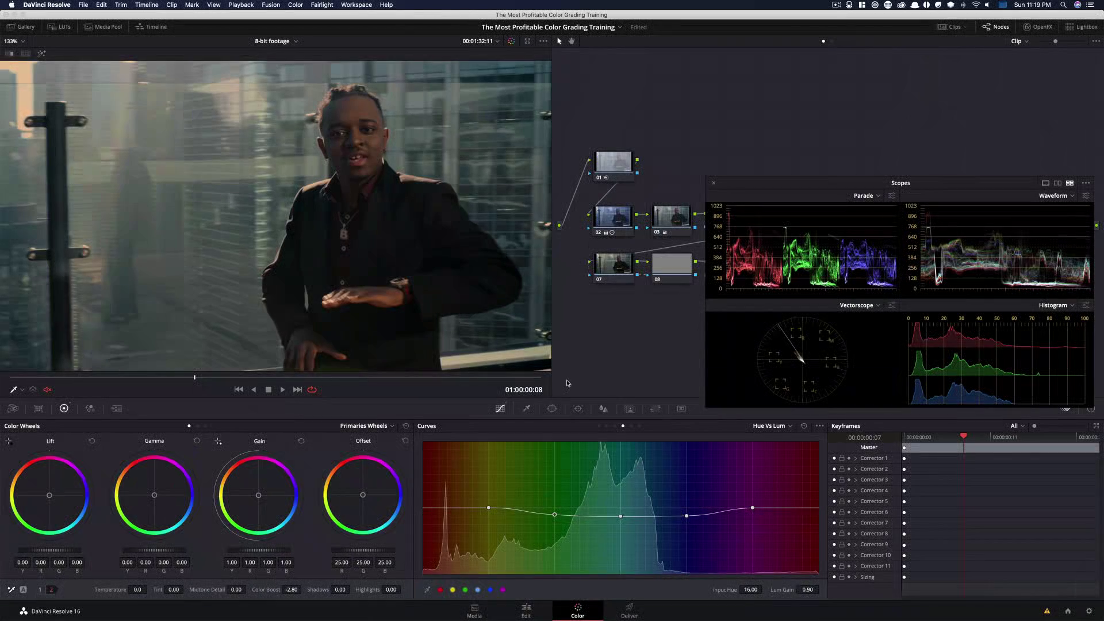
{"action": "key", "text": "super"}
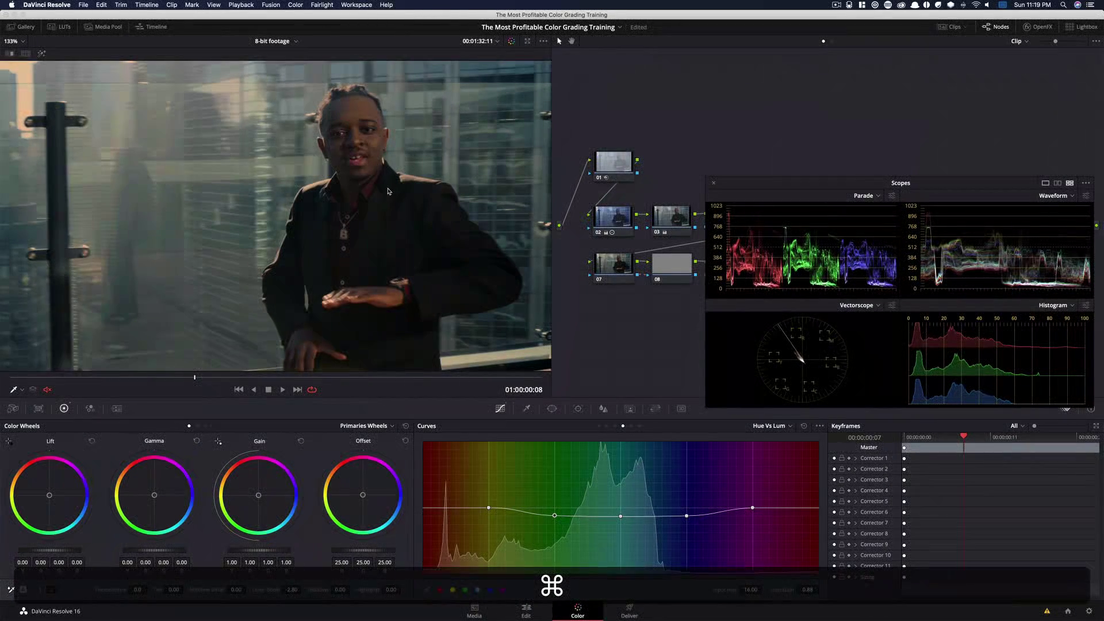
{"action": "left_click_drag", "start_coordinate": [790, 194], "coordinate": [795, 402]}
{"action": "left_click_drag", "start_coordinate": [775, 186], "coordinate": [887, 224]}
{"action": "key", "text": "super+d"}
{"action": "key", "text": "super+d"}
{"action": "key", "text": "super+d"}
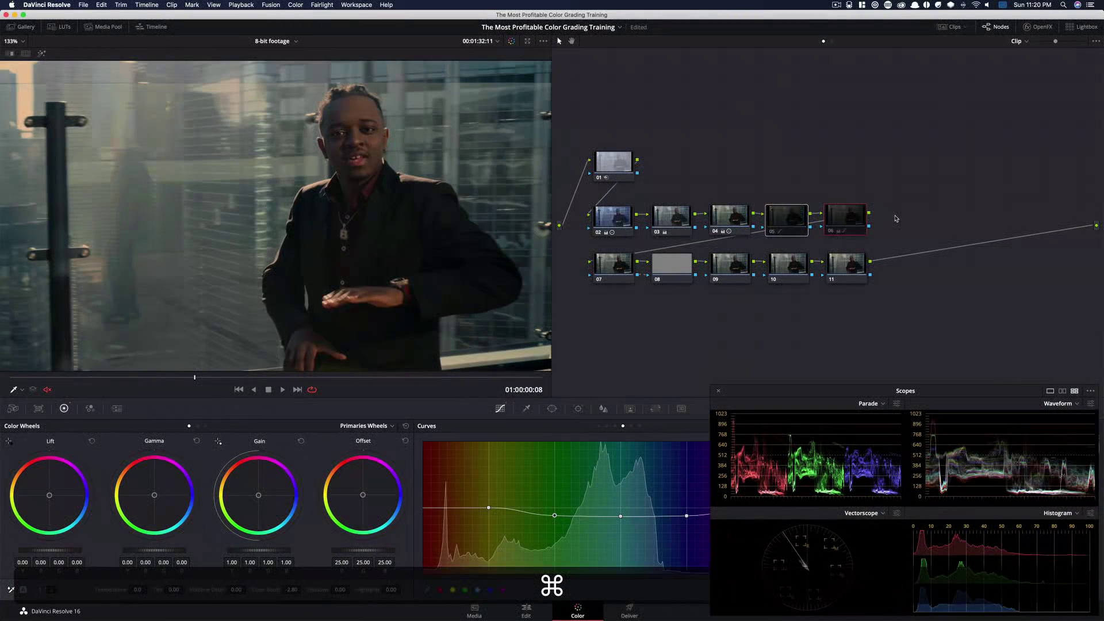
{"action": "key", "text": "super+d"}
{"action": "key", "text": "super+d"}
{"action": "key", "text": "super+d"}
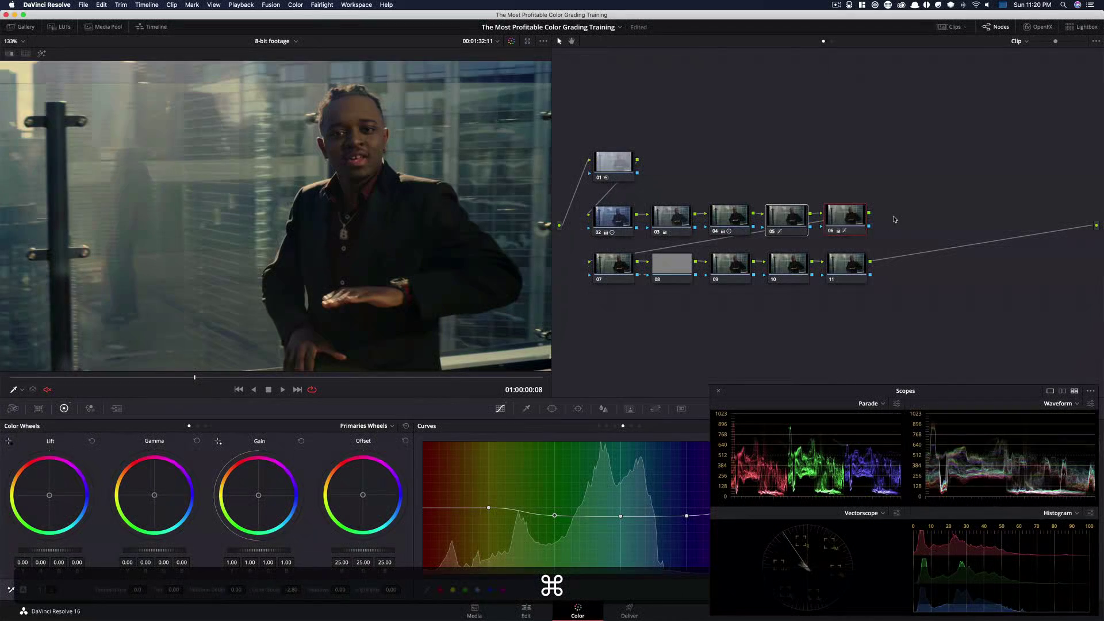
{"action": "key", "text": "super+d"}
{"action": "key", "text": "super+d"}
{"action": "key", "text": "super+d"}
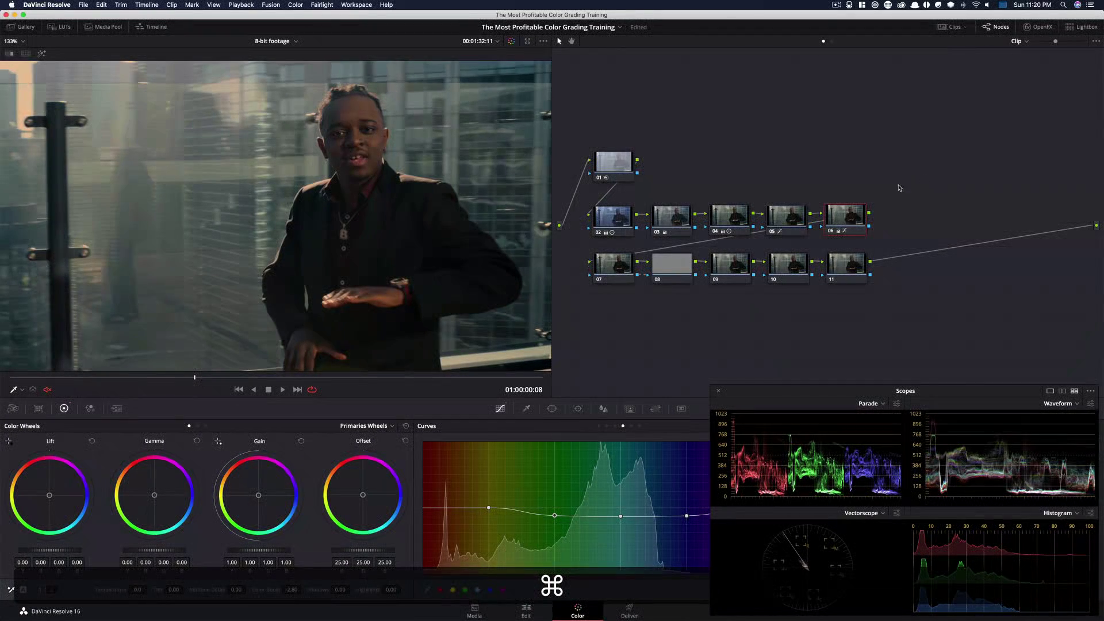
Select node 07 and add a circular window, shaping it into a tall, tilted ellipse around the subject
{"action": "left_click", "coordinate": [599, 268]}
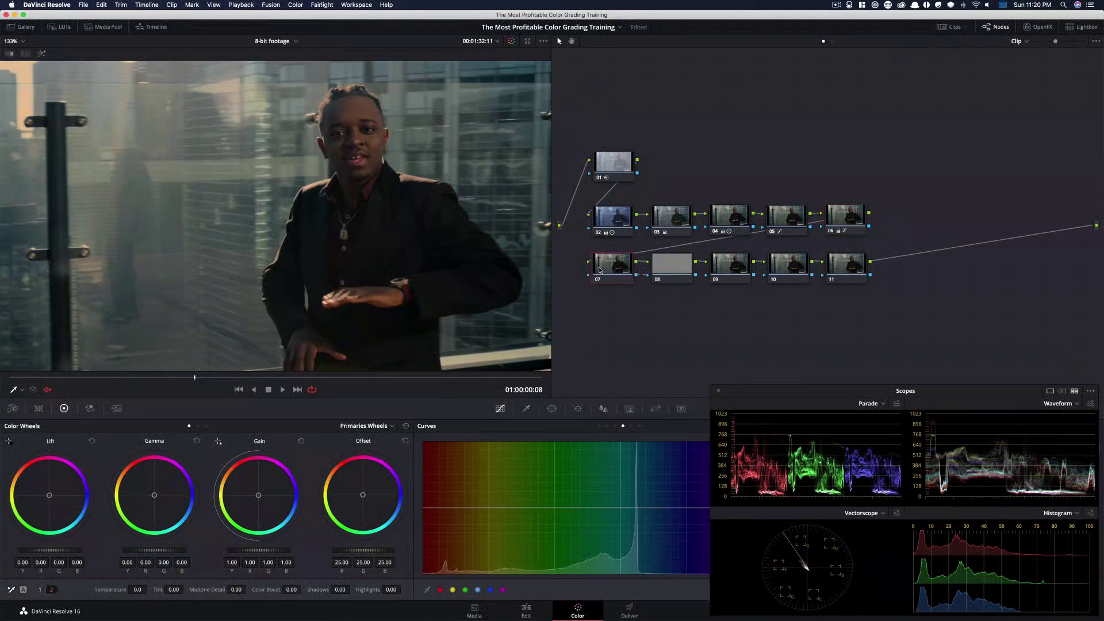
{"action": "left_click", "coordinate": [552, 409]}
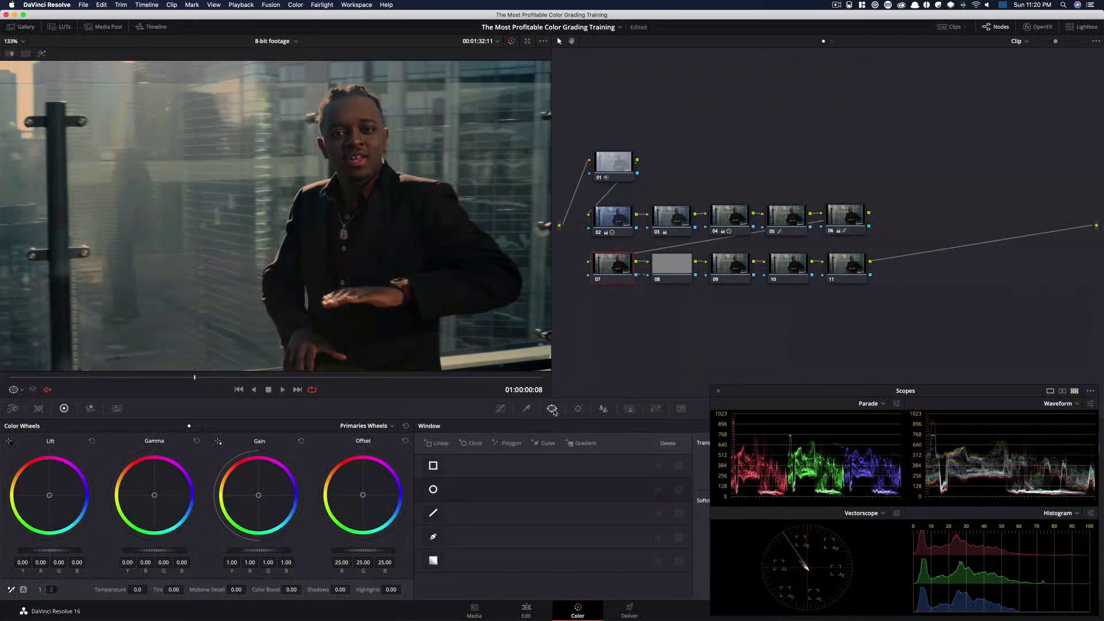
{"action": "left_click_drag", "start_coordinate": [866, 391], "coordinate": [846, 168]}
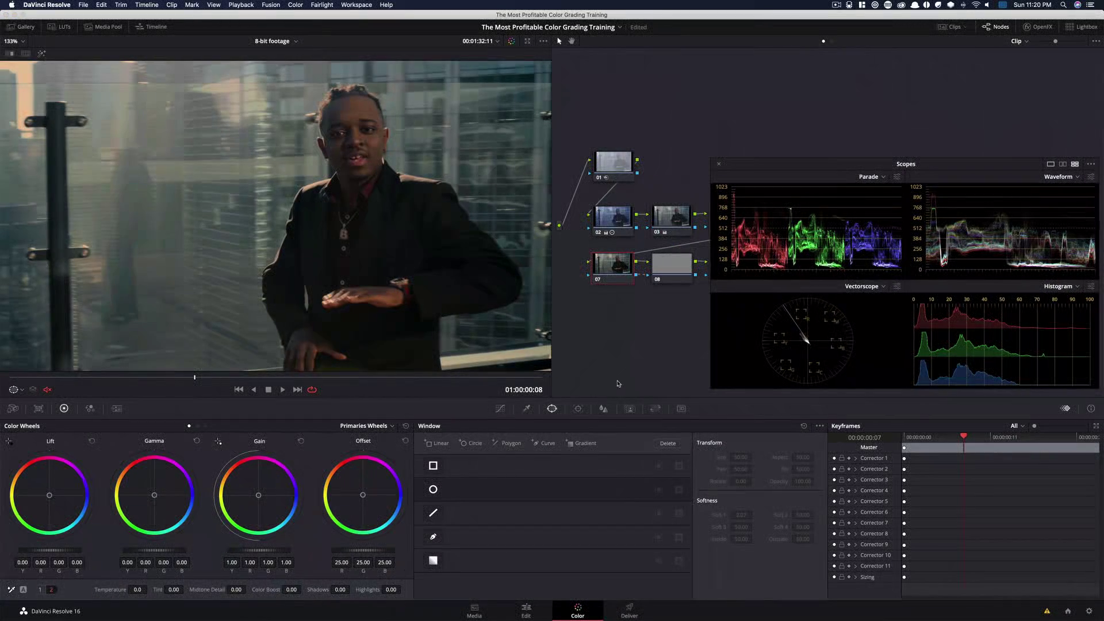
{"action": "left_click", "coordinate": [434, 490]}
{"action": "scroll", "coordinate": [328, 196], "scroll_direction": "down", "scroll_amount": 5}
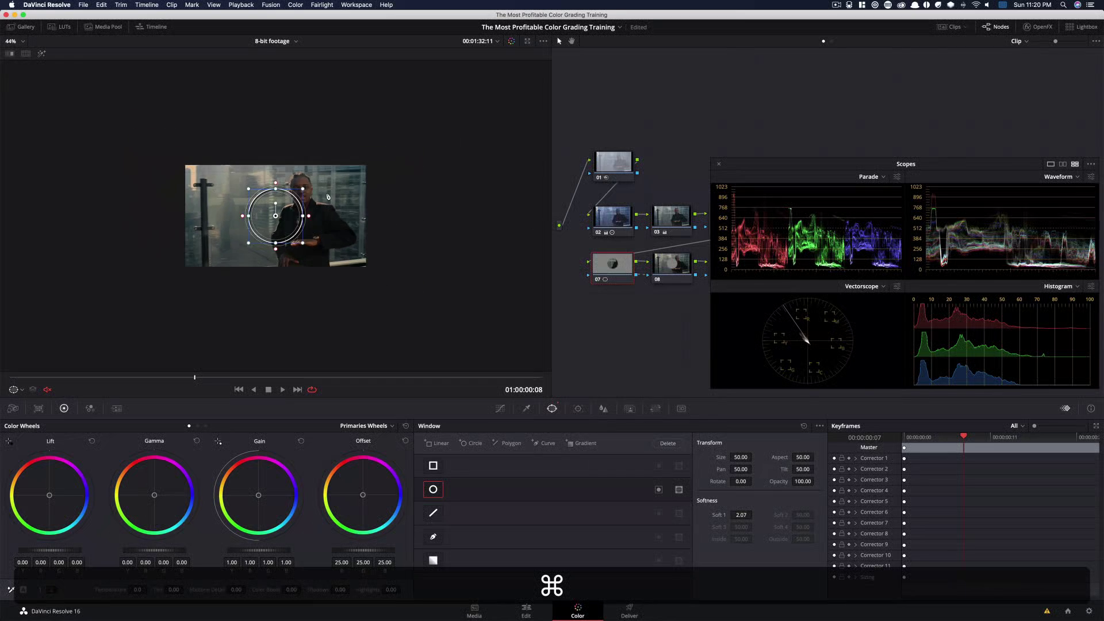
{"action": "scroll", "coordinate": [274, 228], "scroll_direction": "down", "scroll_amount": 2}
{"action": "left_click_drag", "start_coordinate": [275, 228], "coordinate": [296, 124]}
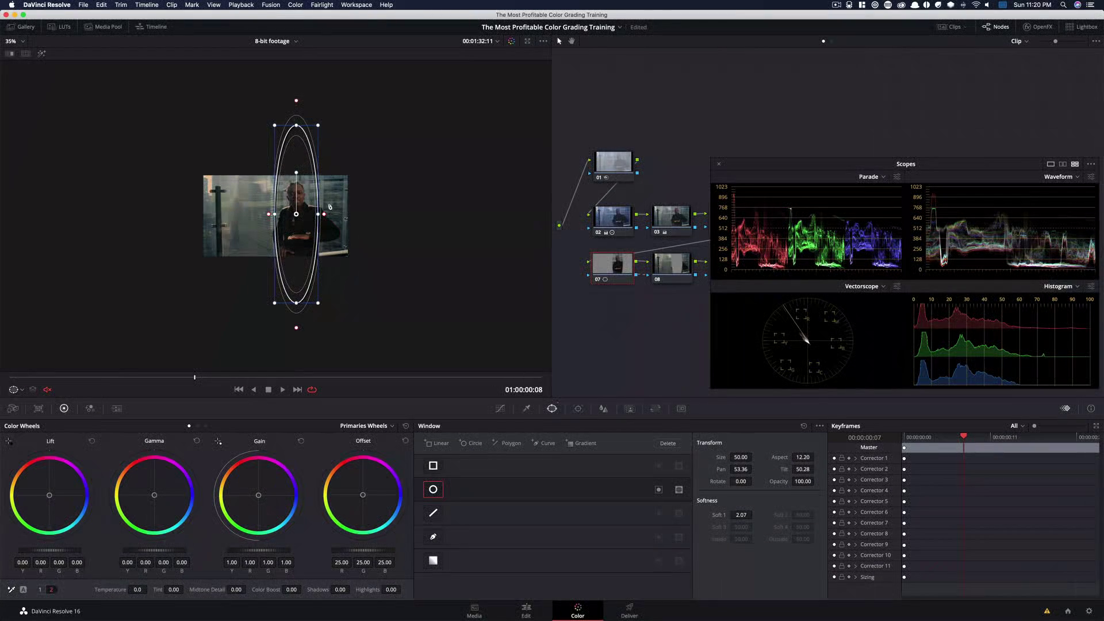
{"action": "mouse_move", "coordinate": [318, 216]}
{"action": "left_mouse_down"}
{"action": "mouse_move", "coordinate": [330, 215]}
{"action": "mouse_move", "coordinate": [300, 219]}
{"action": "left_mouse_up"}
{"action": "left_click_drag", "start_coordinate": [300, 170], "coordinate": [294, 171]}
{"action": "left_click_drag", "start_coordinate": [320, 221], "coordinate": [320, 224]}
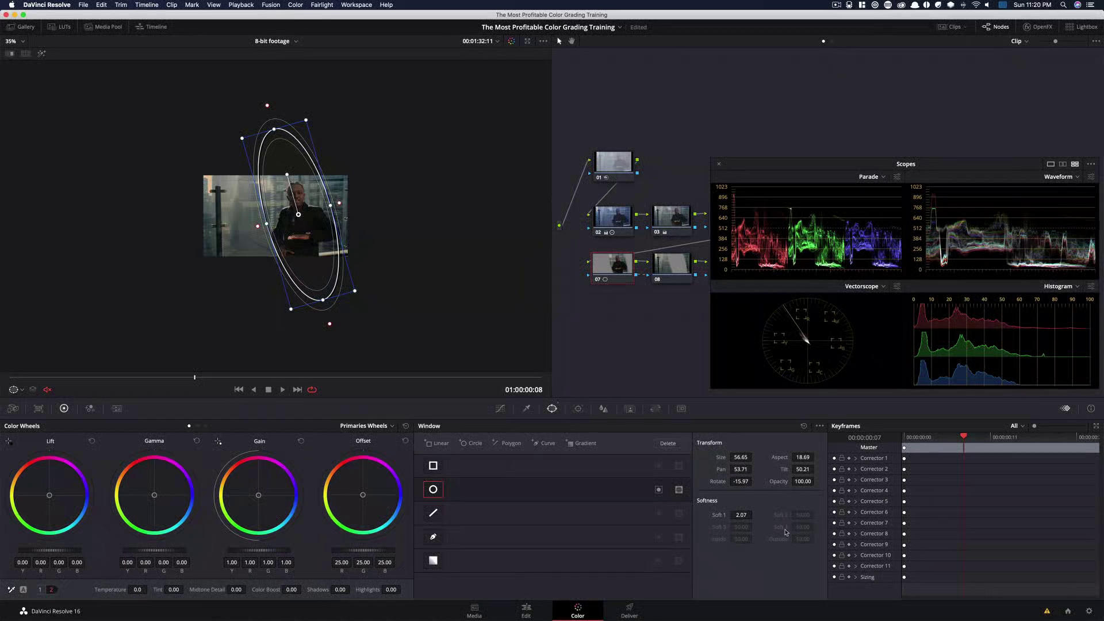
Set the circular window's Soft 1 to 23.59 and invert the window
{"action": "left_click_drag", "start_coordinate": [742, 514], "coordinate": [756, 515]}
{"action": "key", "text": "shift+z"}
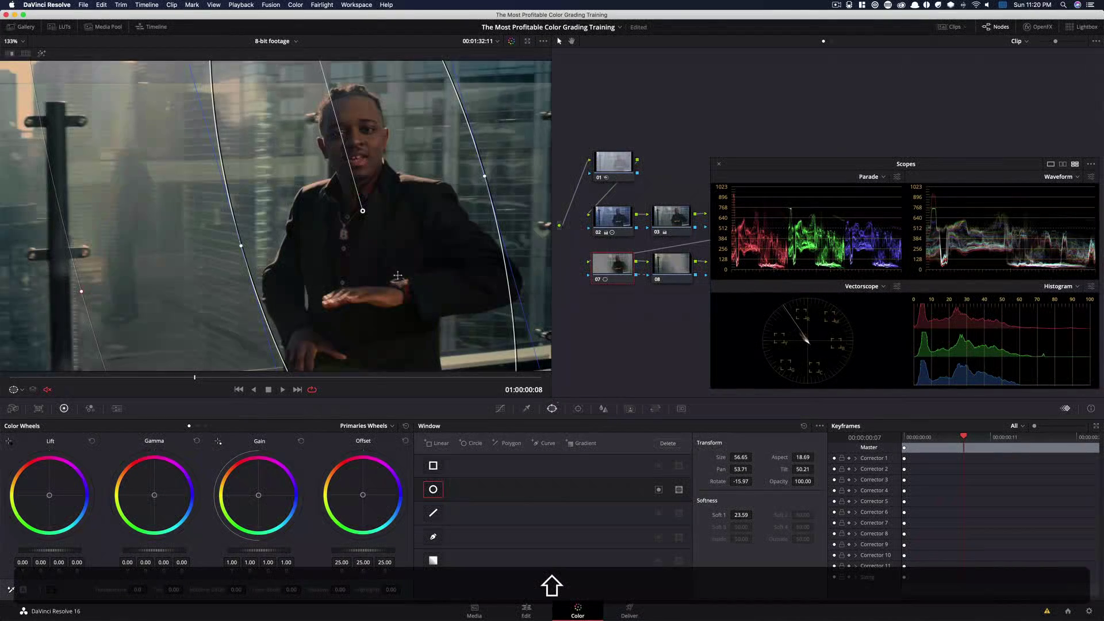
{"action": "left_click", "coordinate": [658, 490]}
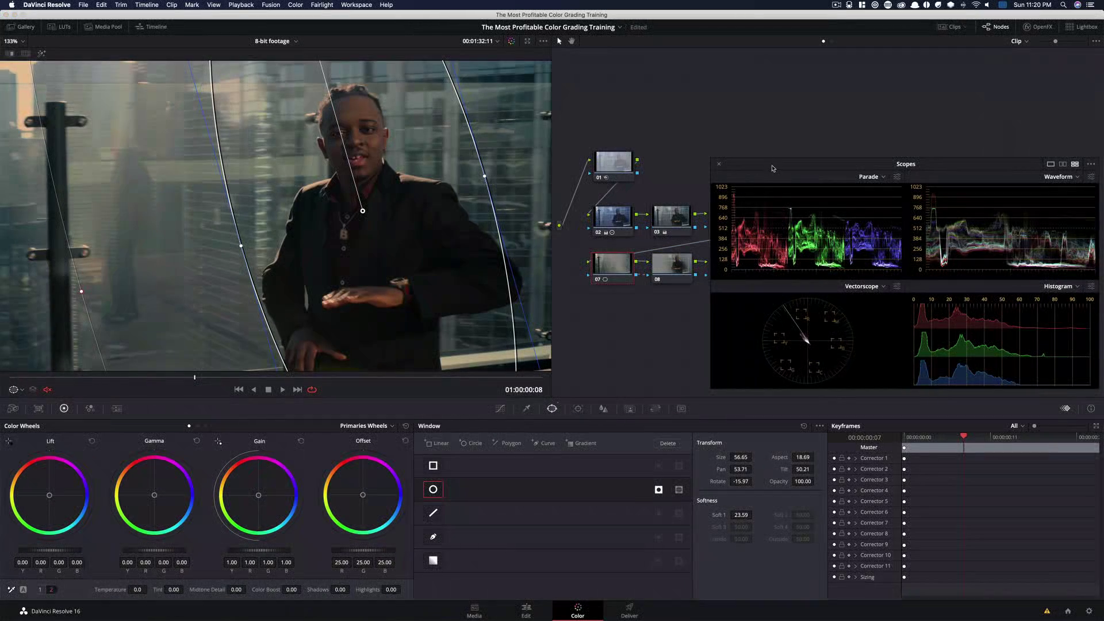
{"action": "left_click_drag", "start_coordinate": [772, 168], "coordinate": [776, 397]}
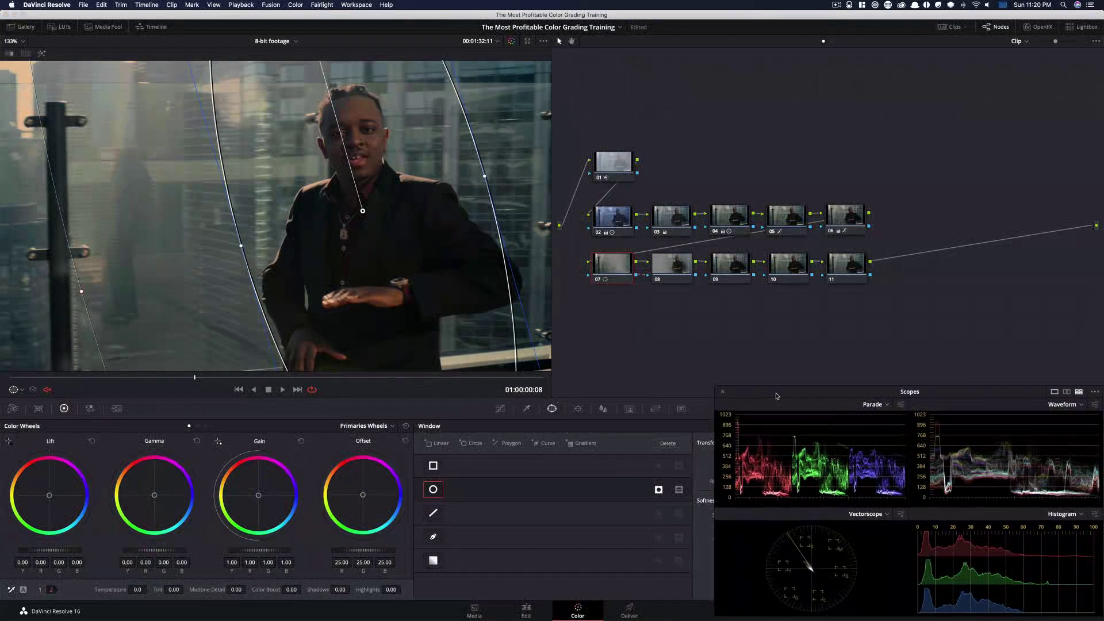
Add a point on node 07's custom curve and pull it down to darken the area outside the window
{"action": "left_click", "coordinate": [501, 409]}
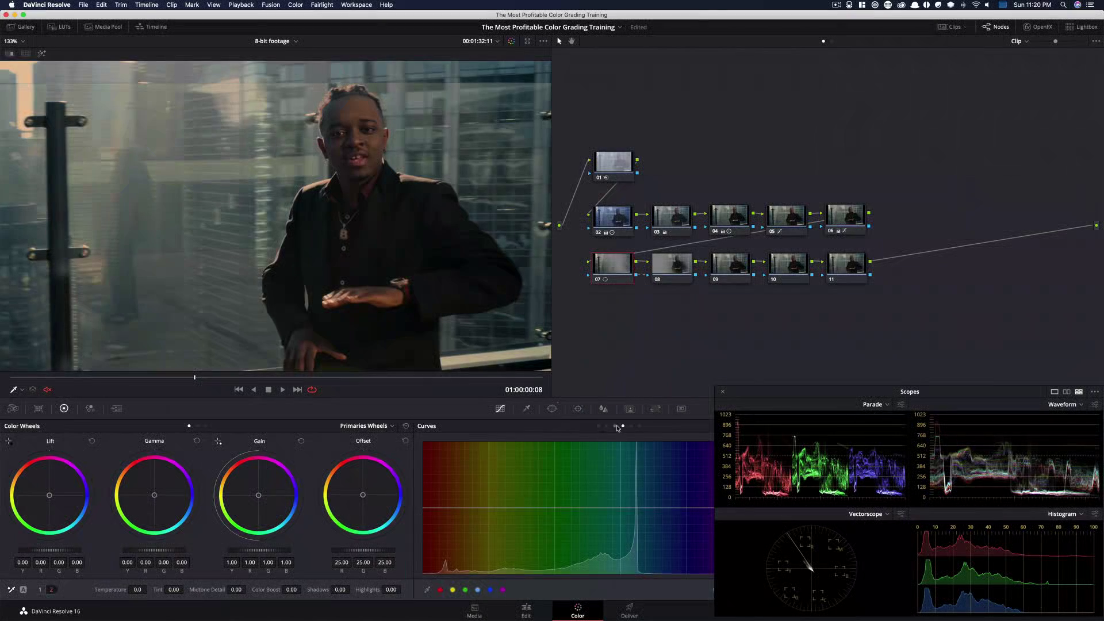
{"action": "left_click_drag", "start_coordinate": [834, 396], "coordinate": [747, 167]}
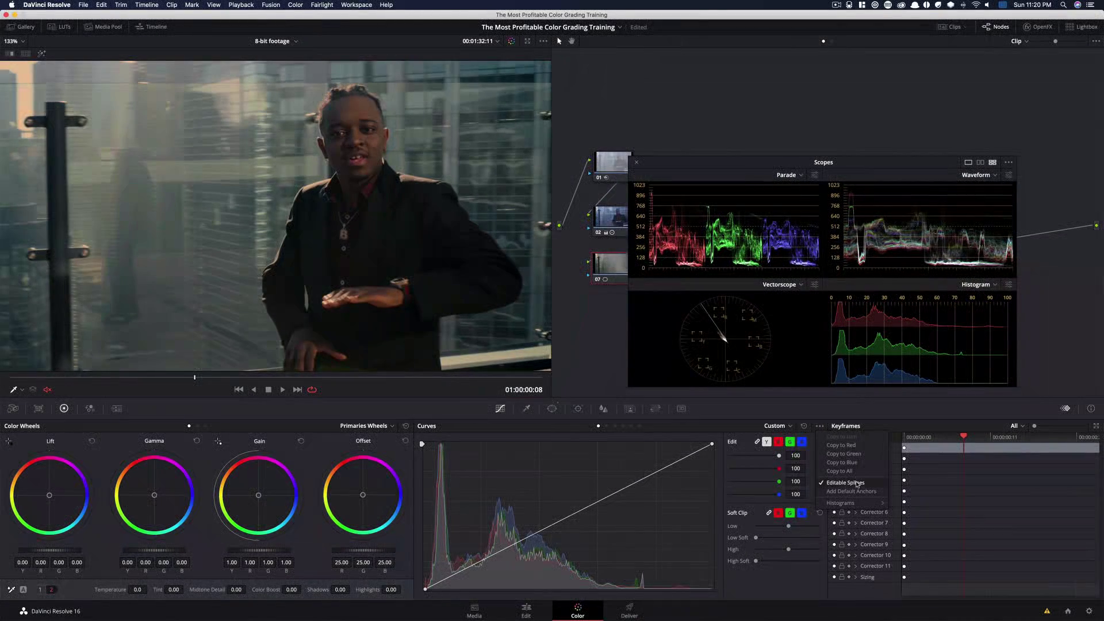
{"action": "left_click_drag", "start_coordinate": [720, 168], "coordinate": [800, 397]}
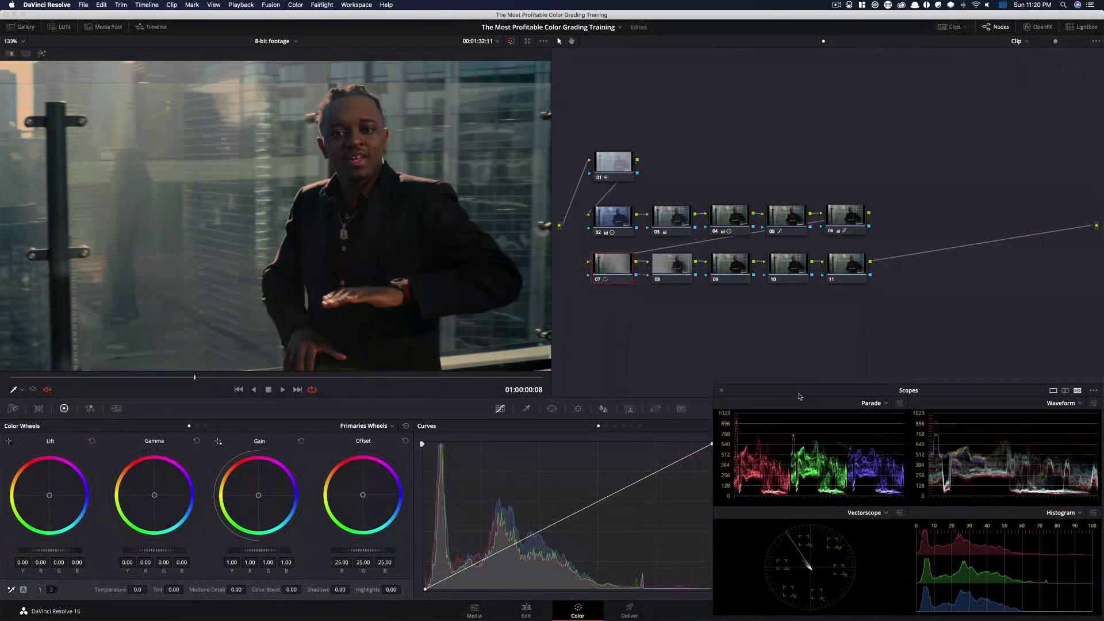
{"action": "mouse_move", "coordinate": [548, 531]}
{"action": "left_mouse_down"}
{"action": "mouse_move", "coordinate": [567, 542]}
{"action": "mouse_move", "coordinate": [544, 544]}
{"action": "left_mouse_up"}
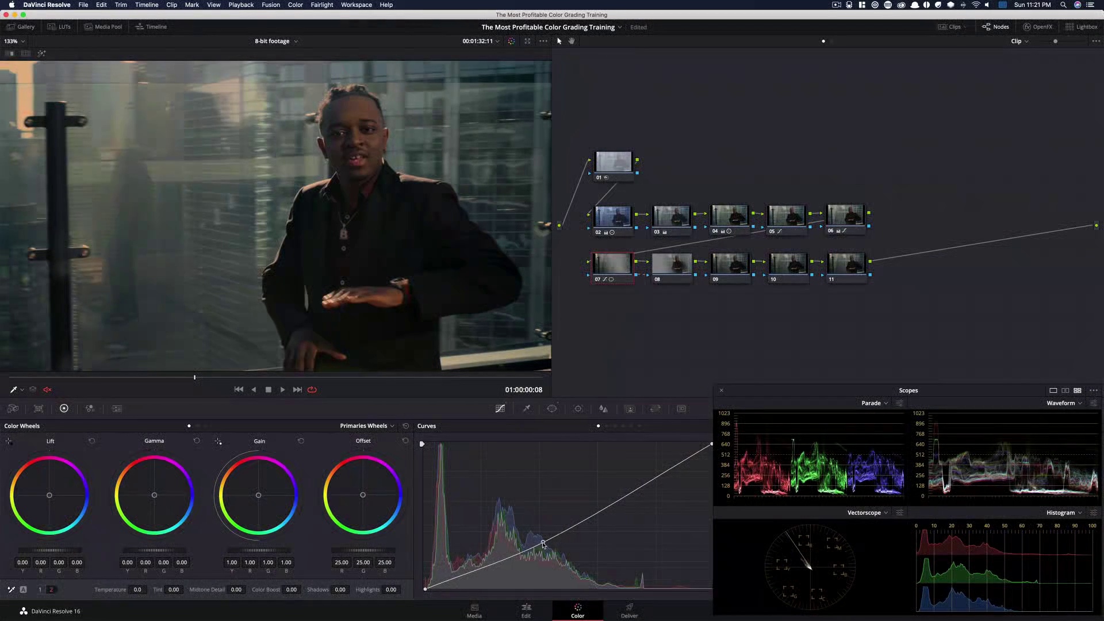
Toggle node 07 on and off to compare the darkened surroundings
{"action": "key", "text": "super+d"}
{"action": "key", "text": "super+d"}
{"action": "key", "text": "super+d"}
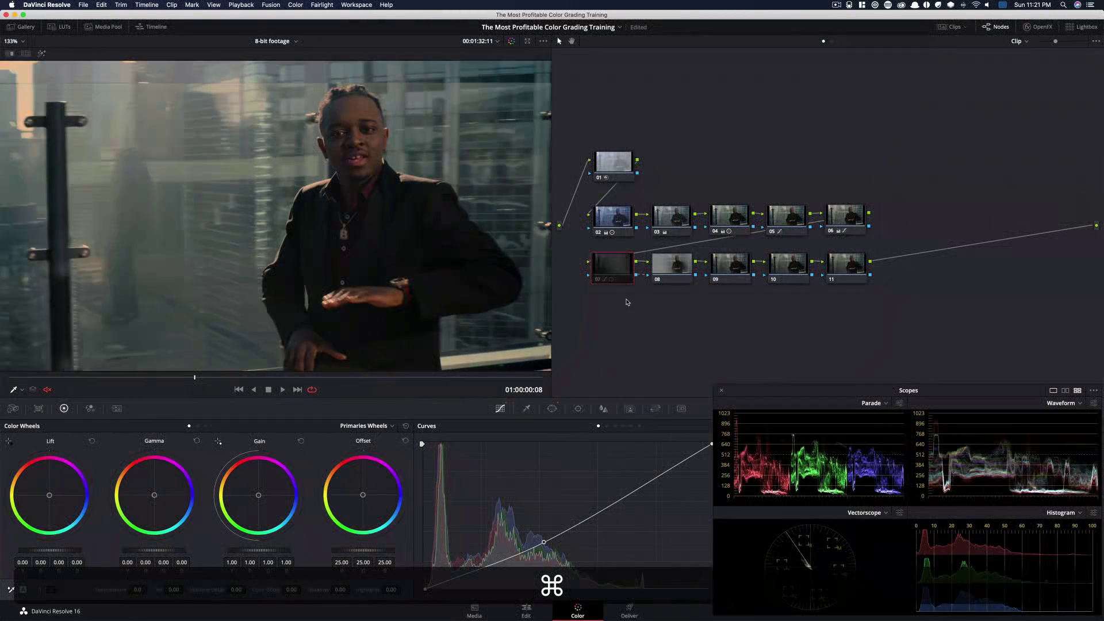
{"action": "key", "text": "super+d"}
Select node 08 and raise a point on its custom curve to brighten the image
{"action": "left_click", "coordinate": [676, 269]}
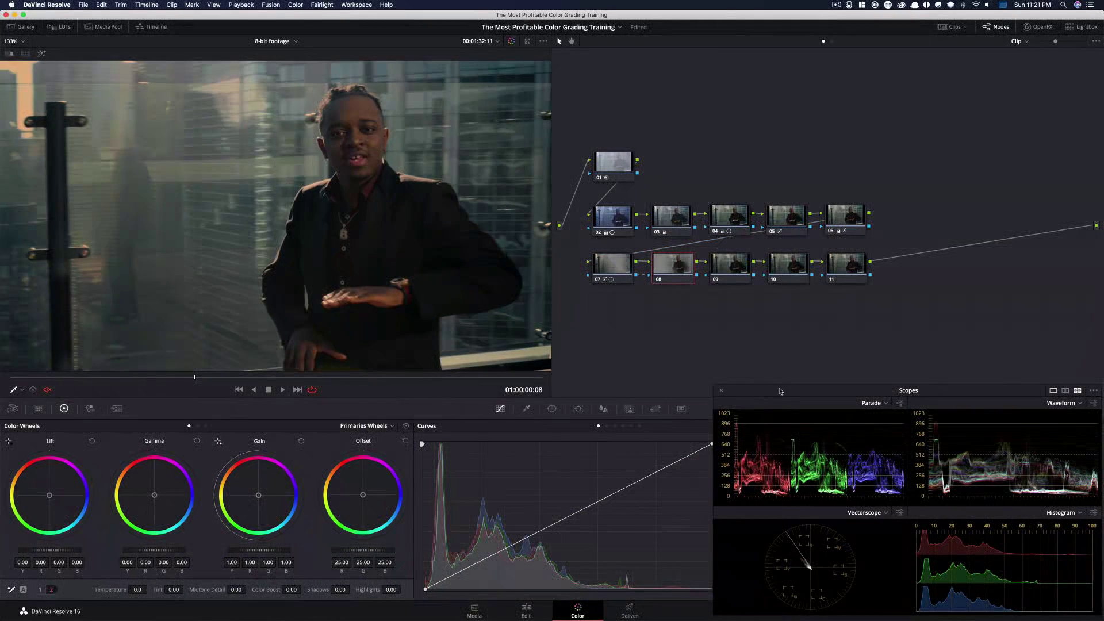
{"action": "left_click_drag", "start_coordinate": [780, 391], "coordinate": [747, 166]}
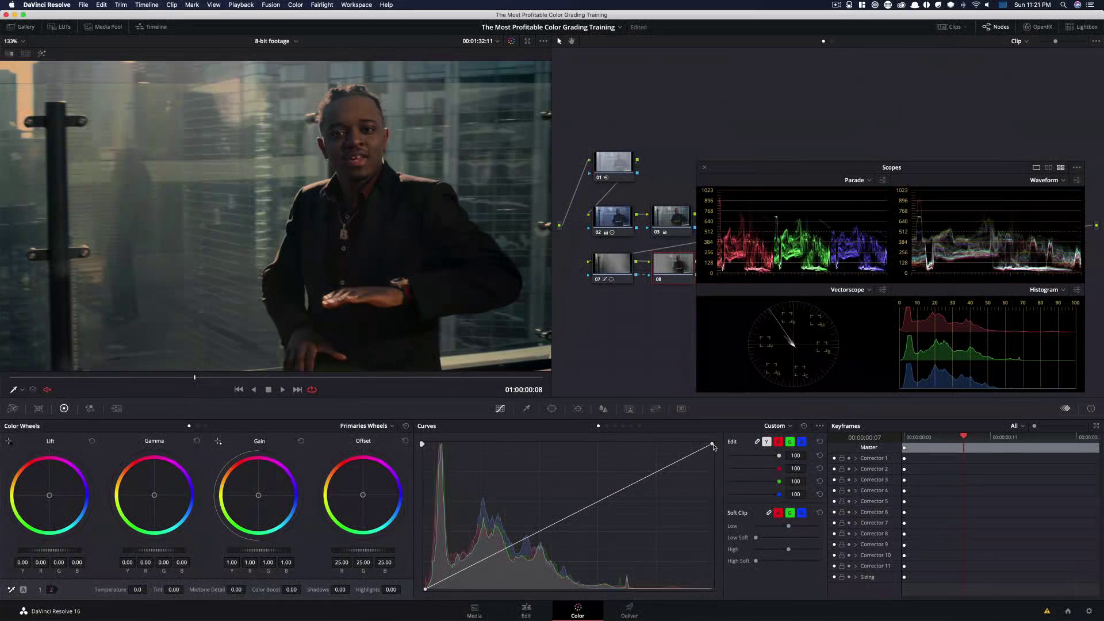
{"action": "left_click", "coordinate": [616, 493]}
{"action": "left_click_drag", "start_coordinate": [616, 493], "coordinate": [616, 447]}
Toggle node 08 on and off to compare its curve adjustment
{"action": "key", "text": "ctrl+d"}
{"action": "key", "text": "ctrl+d"}
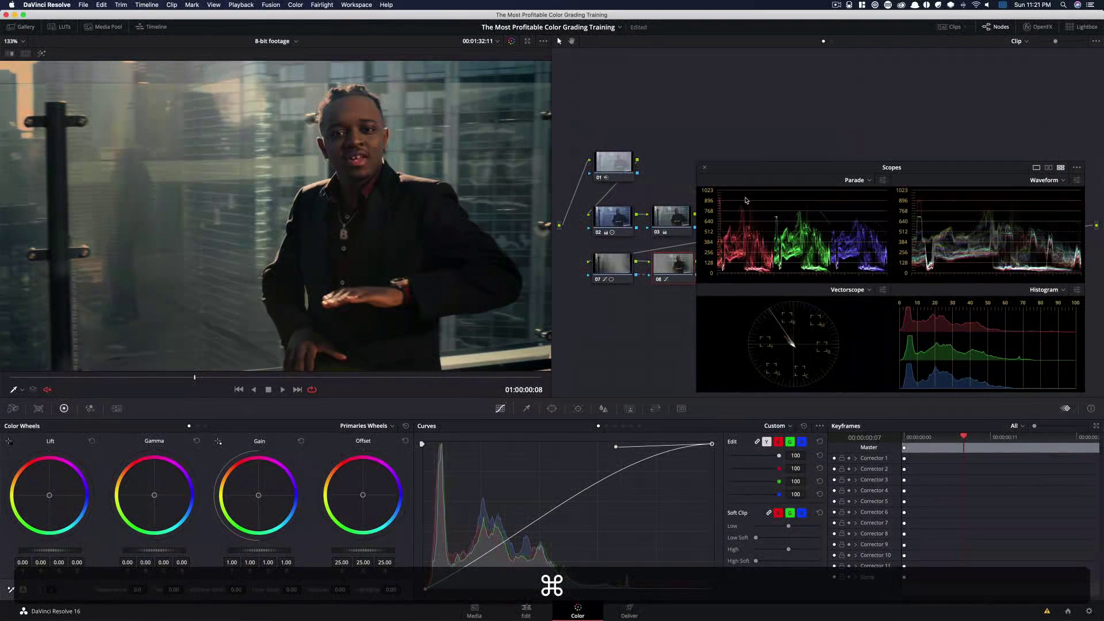
{"action": "left_click_drag", "start_coordinate": [794, 173], "coordinate": [807, 393]}
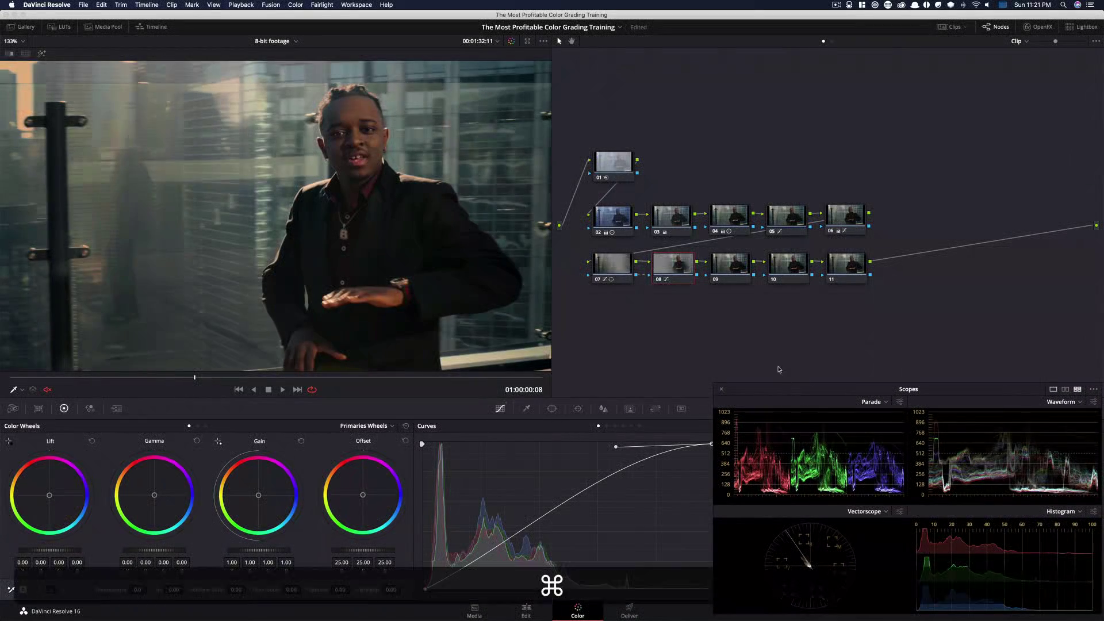
{"action": "key", "text": "super+d"}
Select nodes 07 and 08 together and toggle them repeatedly to compare their combined effect
{"action": "key", "text": "super+d"}
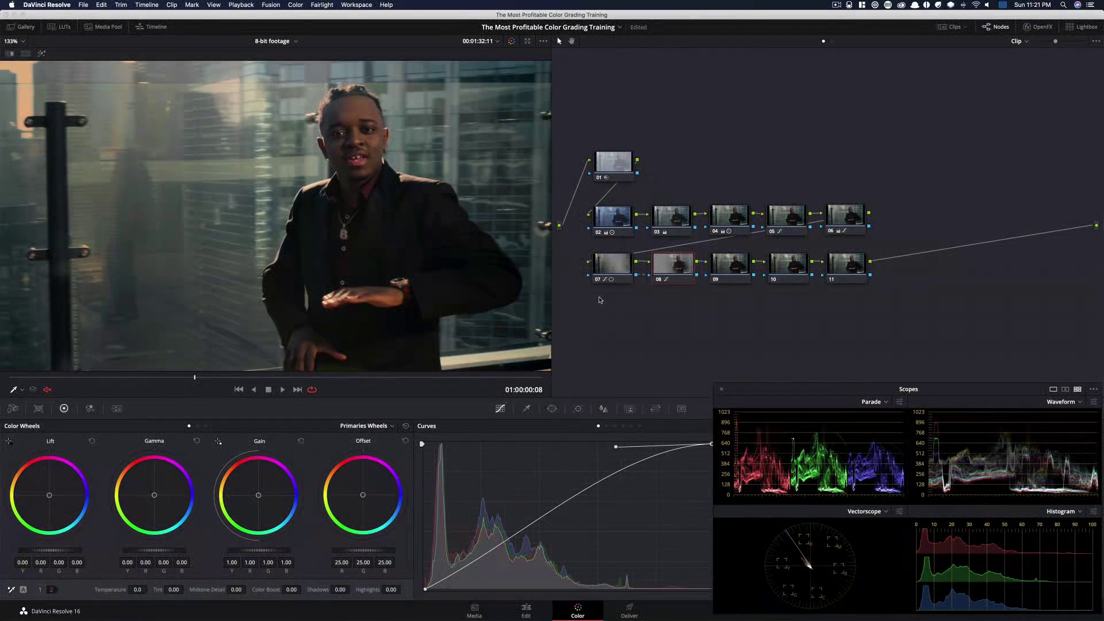
{"action": "left_click_drag", "start_coordinate": [573, 252], "coordinate": [677, 299]}
{"action": "key", "text": "super+d"}
{"action": "key", "text": "super+d"}
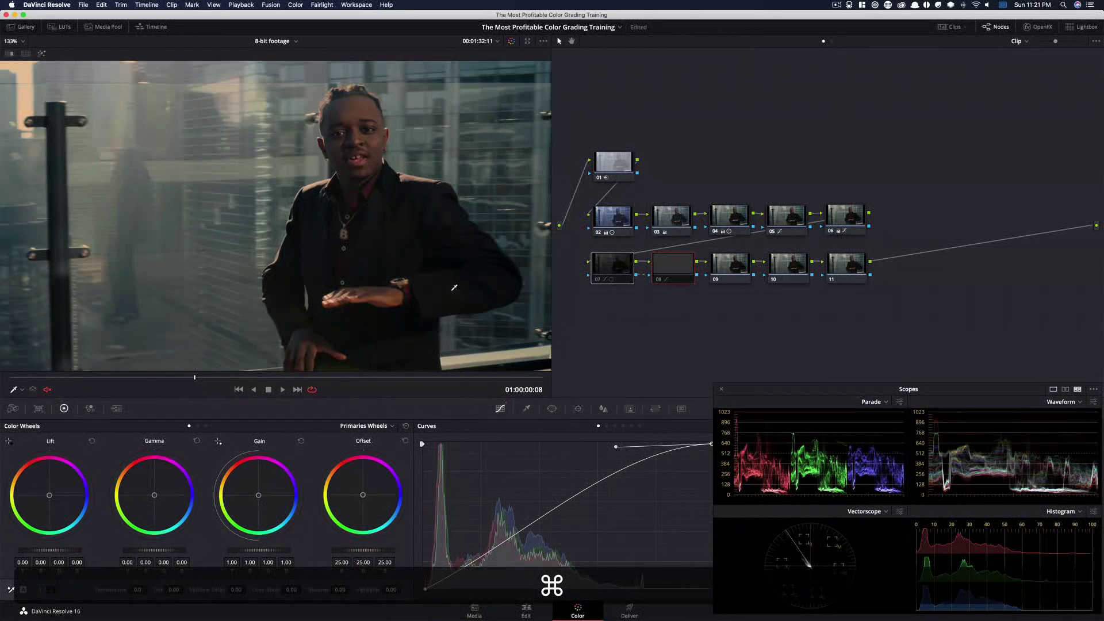
{"action": "key", "text": "super+d"}
{"action": "key", "text": "super+d"}
{"action": "key", "text": "super+d"}
{"action": "key", "text": "super+d"}
{"action": "key", "text": "super+d"}
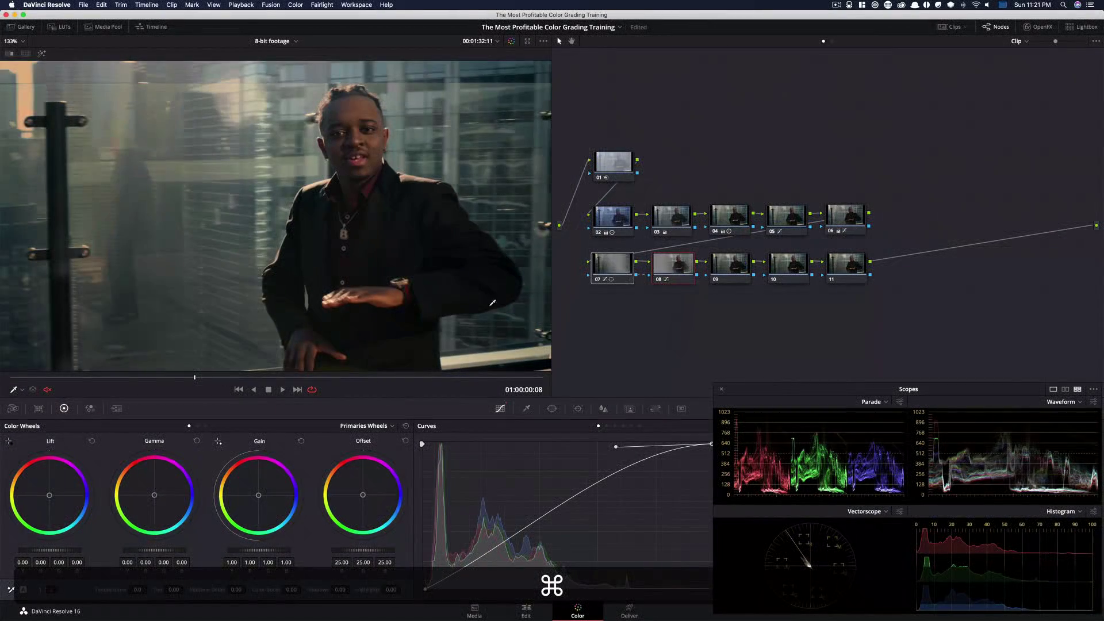
Select node 09, switch to primaries bars and set Lum Mix to 0
{"action": "left_click", "coordinate": [724, 268]}
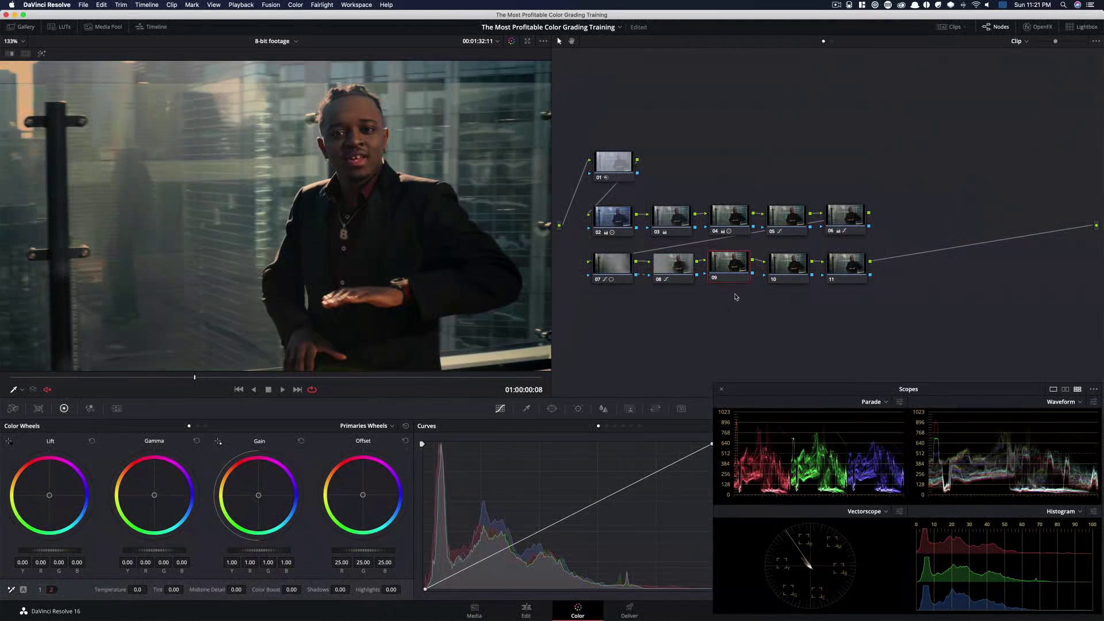
{"action": "left_click", "coordinate": [197, 427]}
{"action": "left_click_drag", "start_coordinate": [396, 590], "coordinate": [340, 590]}
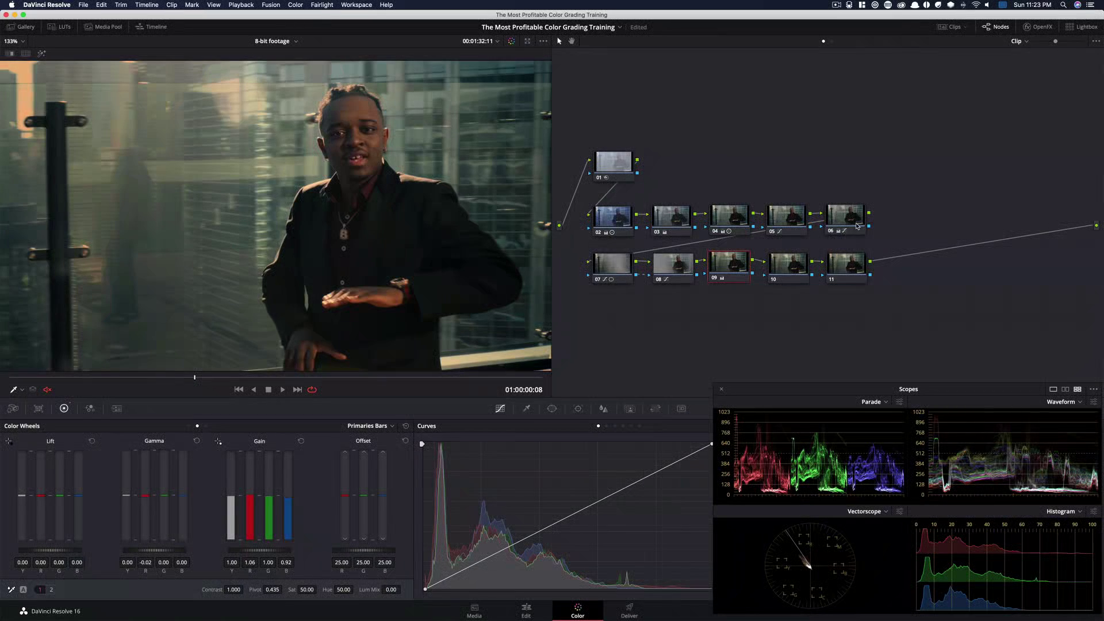
Select node 05 and add a gradient window, dragging it so the correction fades toward the left side of the frame
{"action": "left_click", "coordinate": [787, 218]}
{"action": "left_click", "coordinate": [552, 409]}
{"action": "key", "text": "shift+z"}
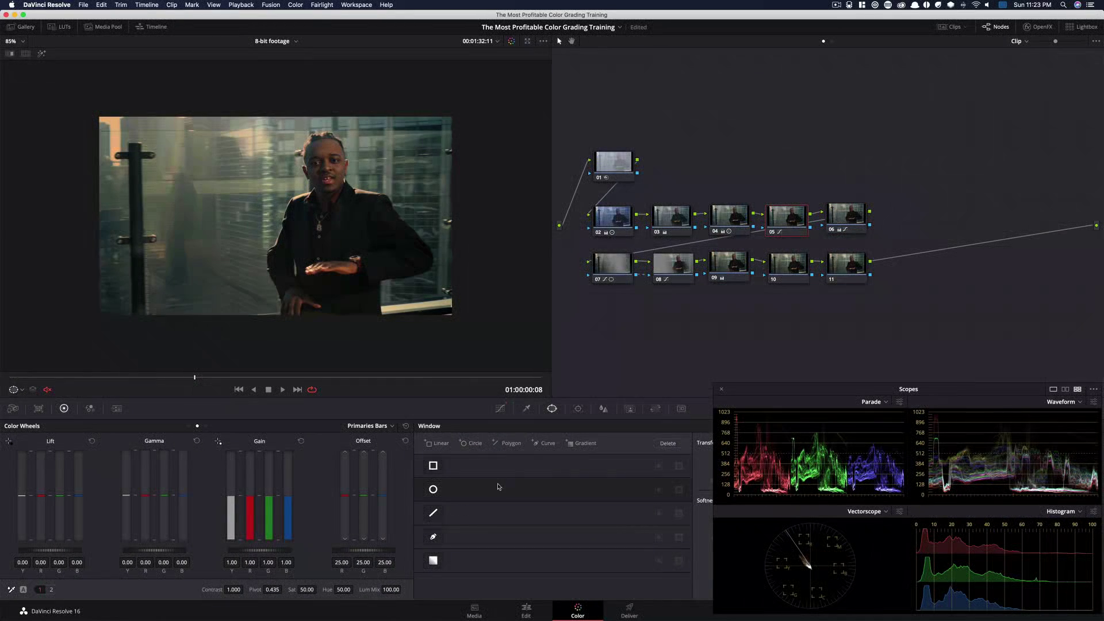
{"action": "left_click", "coordinate": [434, 563]}
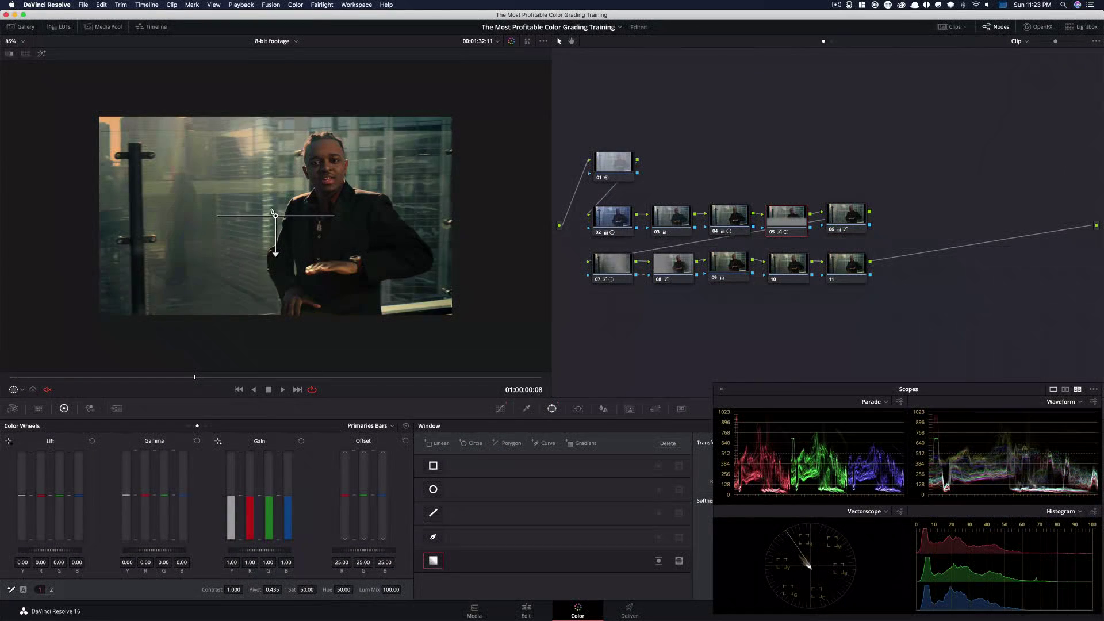
{"action": "left_click_drag", "start_coordinate": [273, 259], "coordinate": [196, 215]}
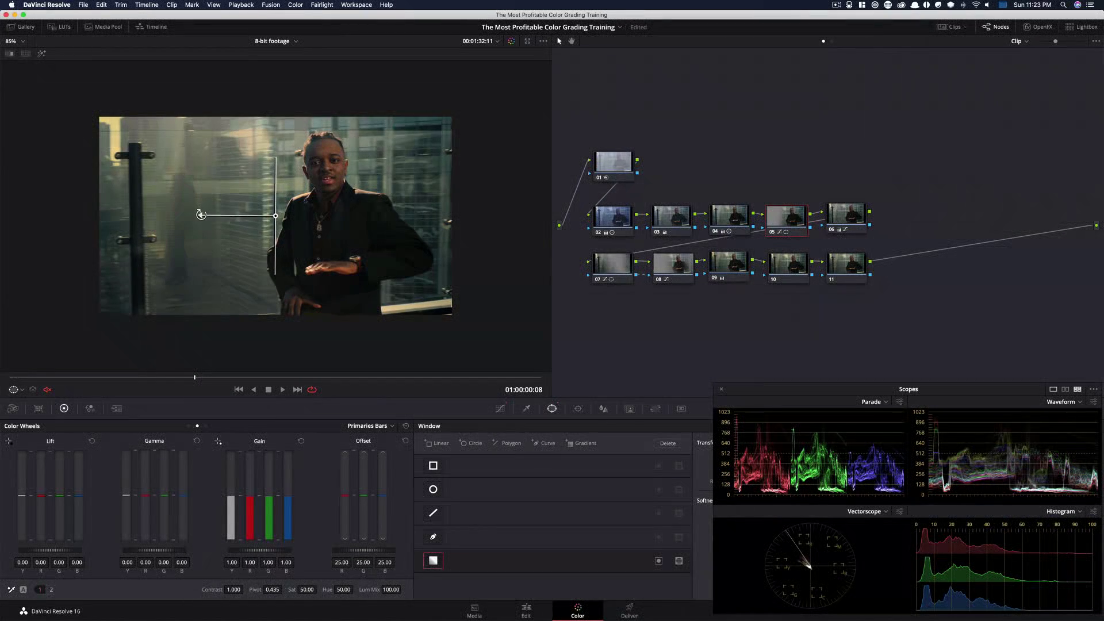
Highlight the gradient window's matte and play the clip from the start to check it, then turn the highlight off
{"action": "key", "text": "shift+h"}
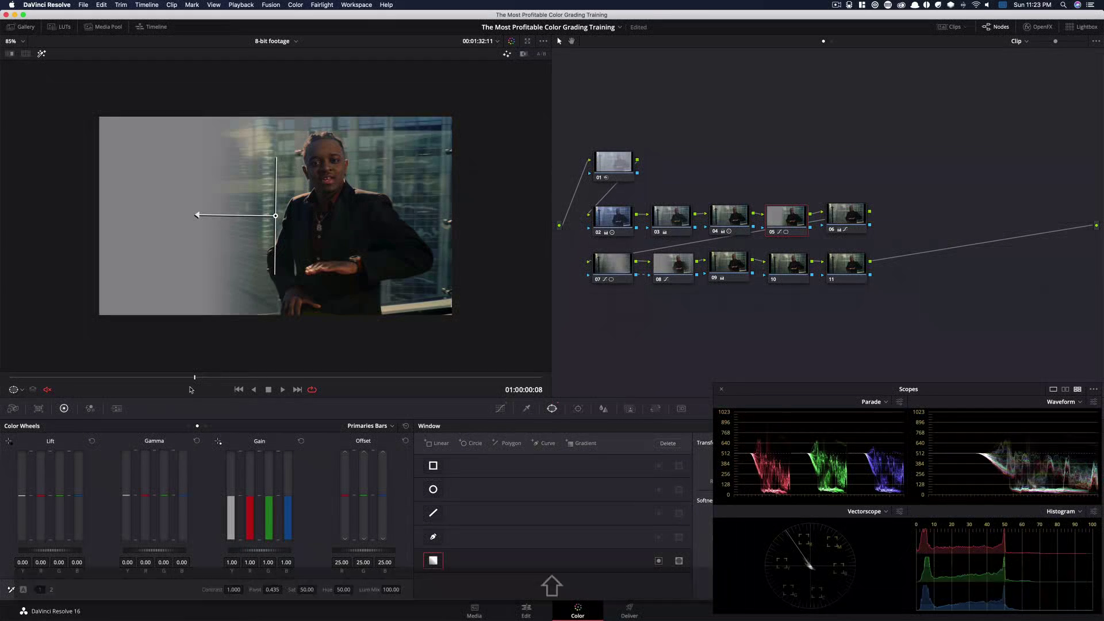
{"action": "left_click_drag", "start_coordinate": [194, 378], "coordinate": [9, 380]}
{"action": "key", "text": "space"}
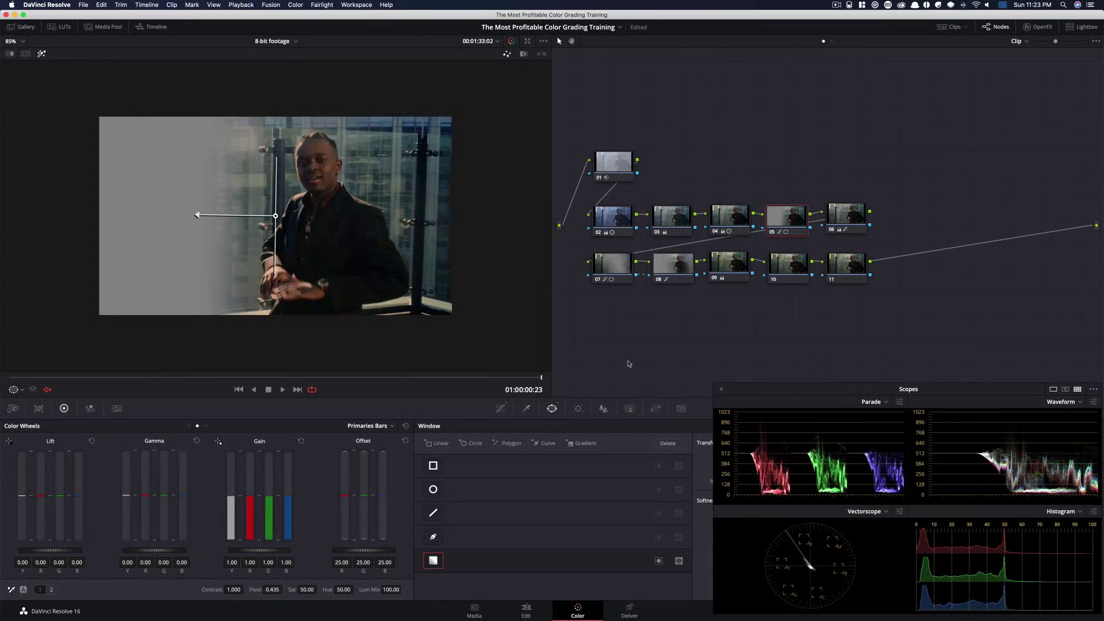
{"action": "key", "text": "shift+h"}
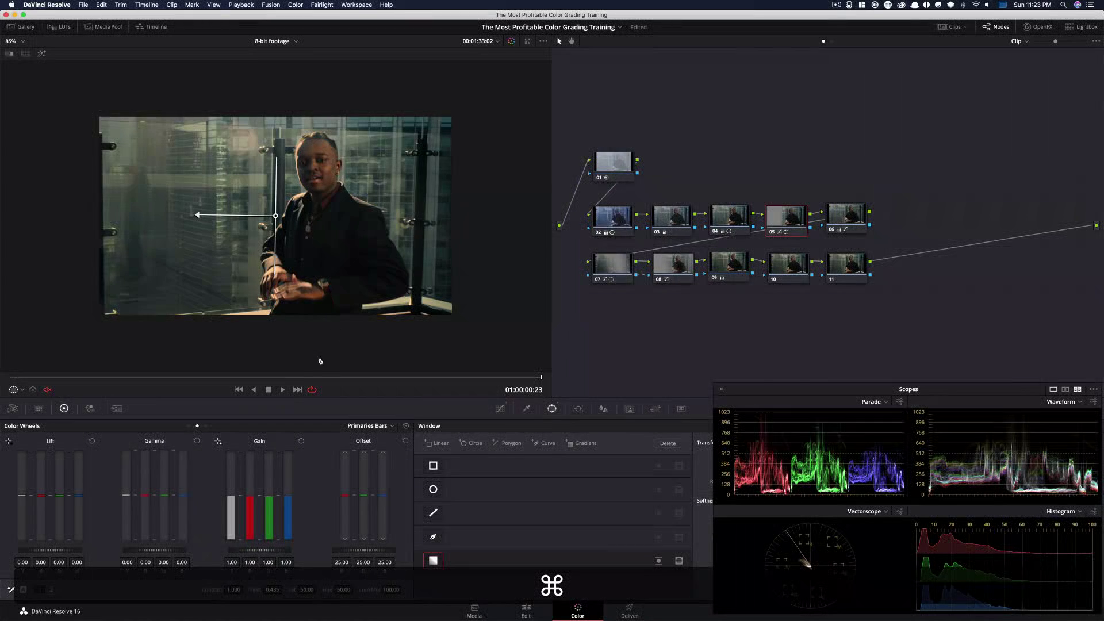
{"action": "key", "text": "Home"}
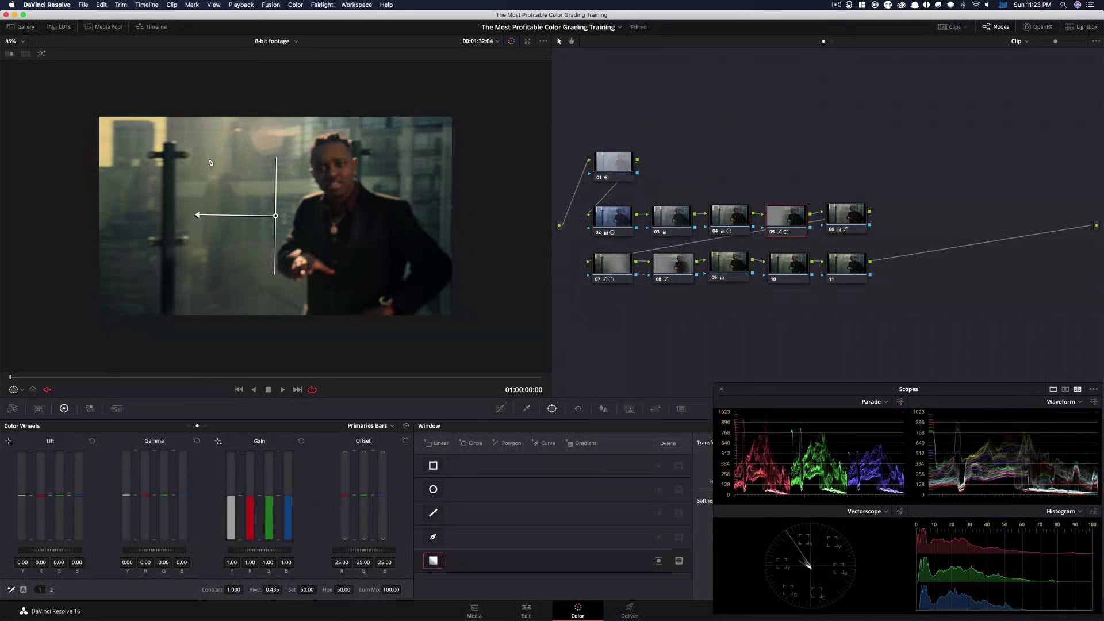
Zoom the viewer and toggle node 05 on and off repeatedly to compare the gradient window's effect
{"action": "key", "text": "super+d"}
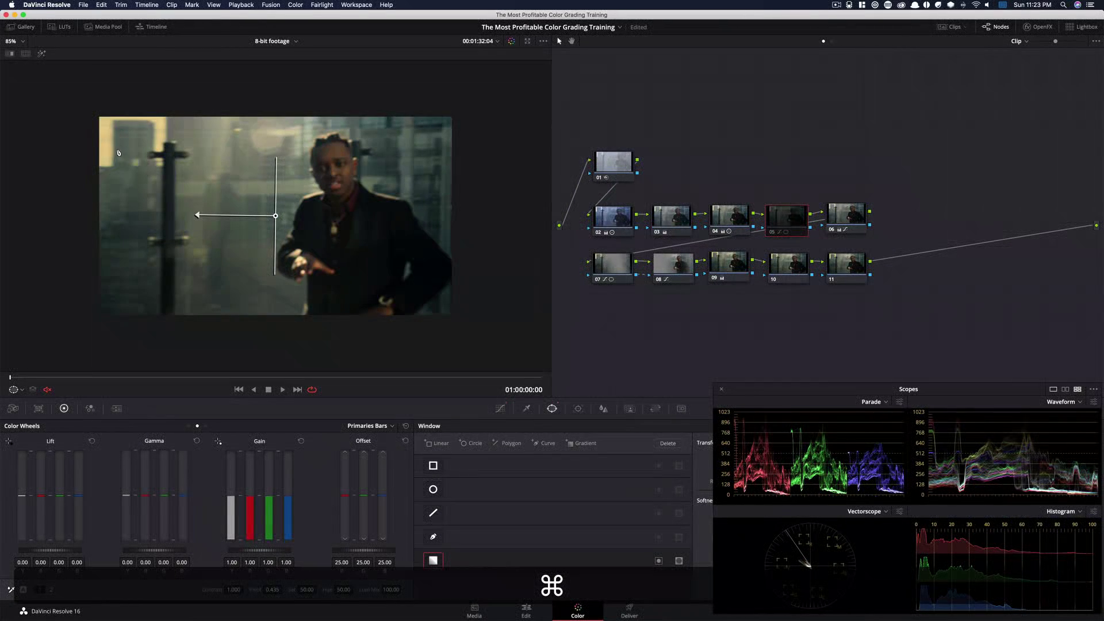
{"action": "key", "text": "super+d"}
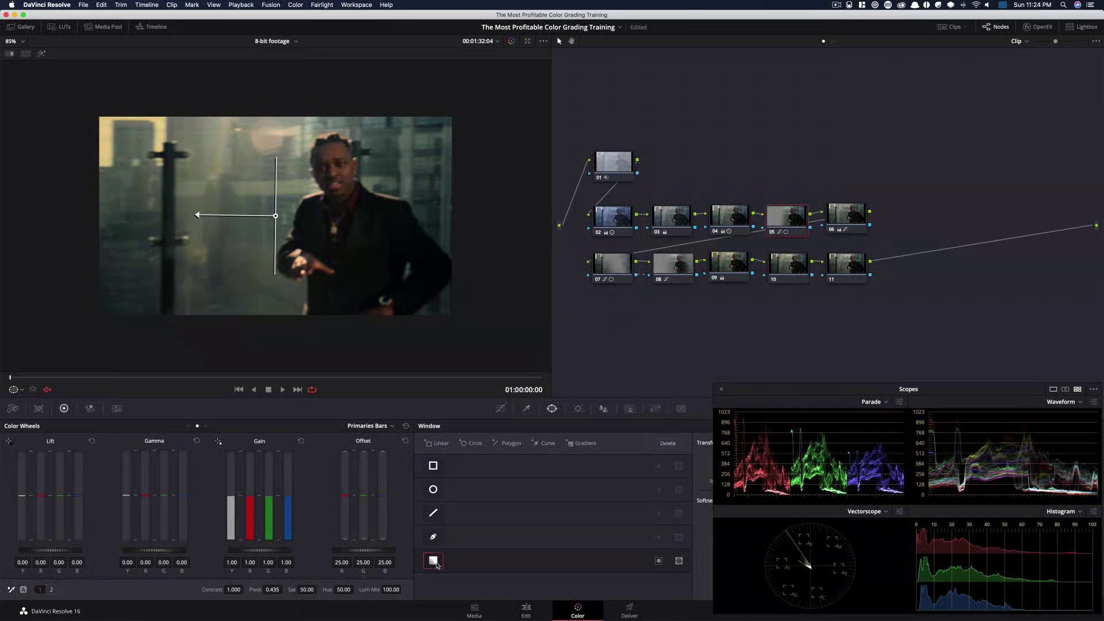
{"action": "left_click", "coordinate": [437, 564]}
{"action": "left_click", "coordinate": [442, 565]}
{"action": "scroll", "coordinate": [447, 183], "scroll_direction": "up", "scroll_amount": 3}
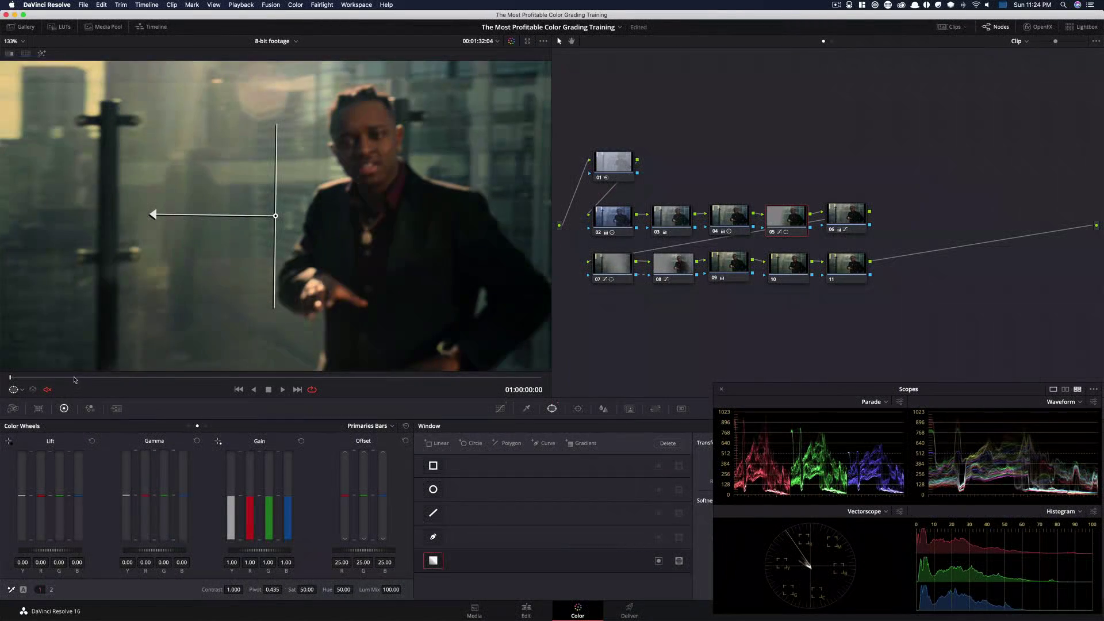
{"action": "left_click_drag", "start_coordinate": [73, 378], "coordinate": [186, 375]}
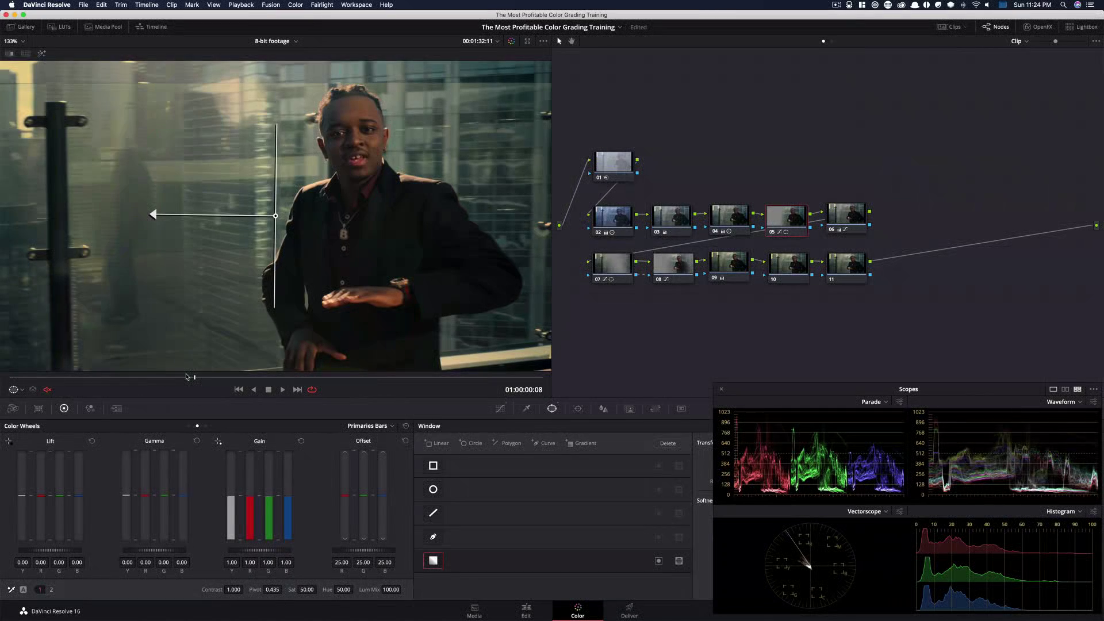
{"action": "key", "text": "super+d"}
{"action": "key", "text": "super+d"}
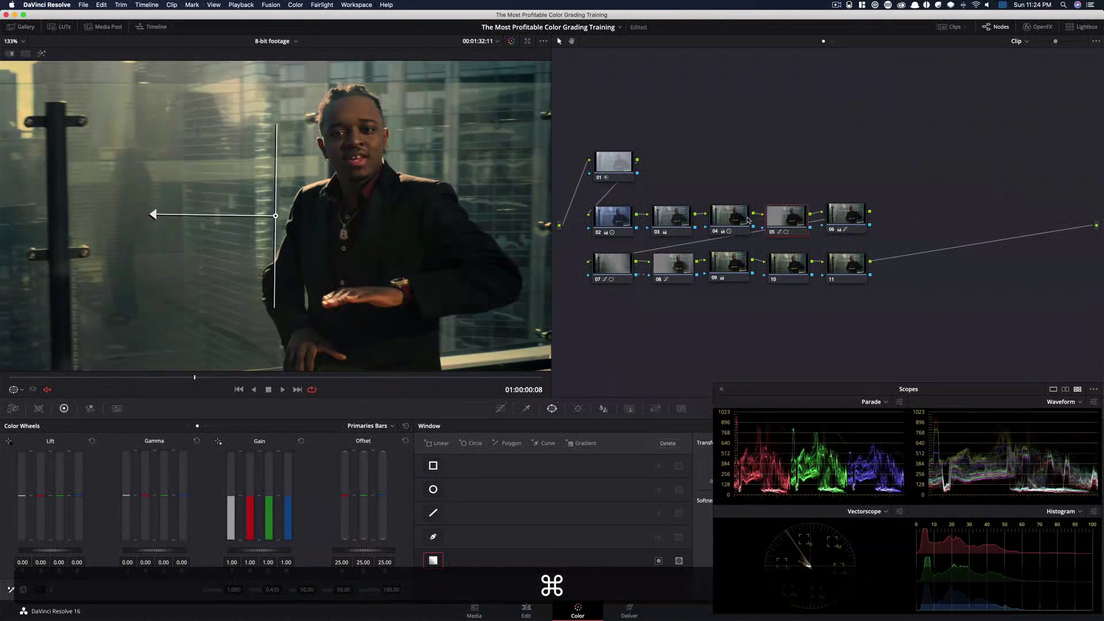
{"action": "key", "text": "super+d"}
{"action": "key", "text": "super+d"}
{"action": "key", "text": "super+d"}
Select node 10, open Blur, lower the radius to 0.47 and toggle the node to compare
{"action": "left_click", "coordinate": [799, 269]}
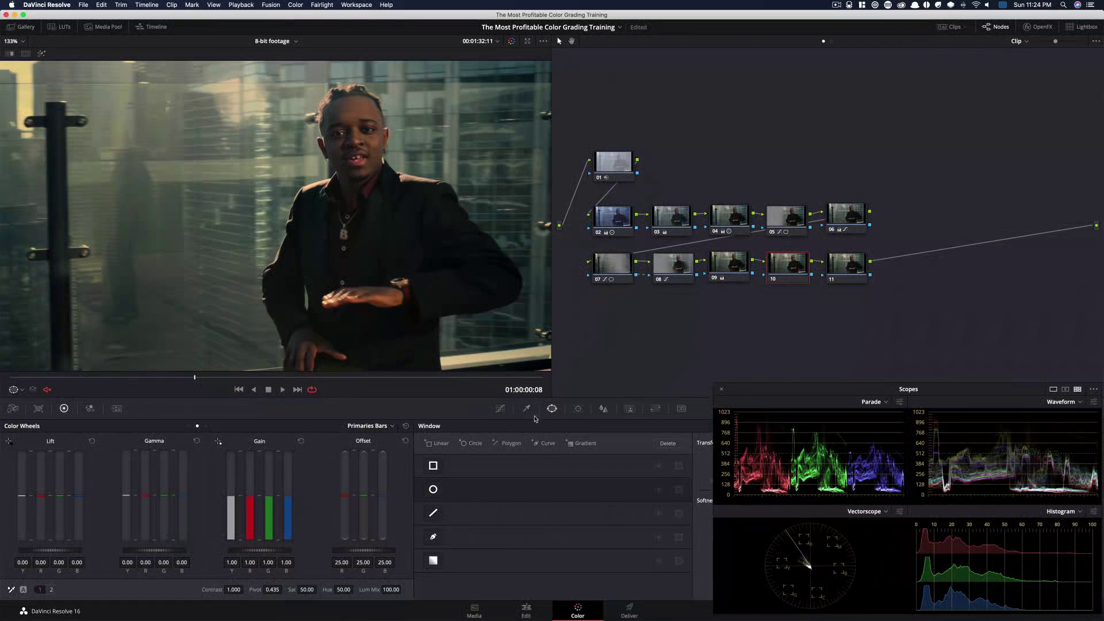
{"action": "left_click", "coordinate": [604, 409]}
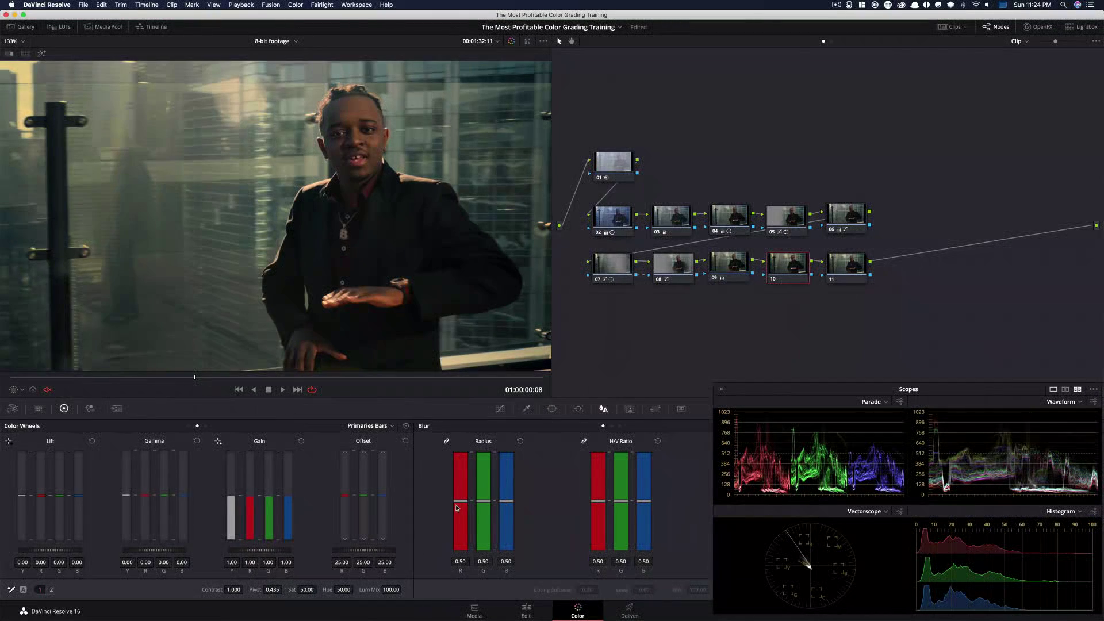
{"action": "left_click_drag", "start_coordinate": [460, 501], "coordinate": [465, 506]}
{"action": "key", "text": "super+d"}
{"action": "key", "text": "super+d"}
{"action": "key", "text": "super+d"}
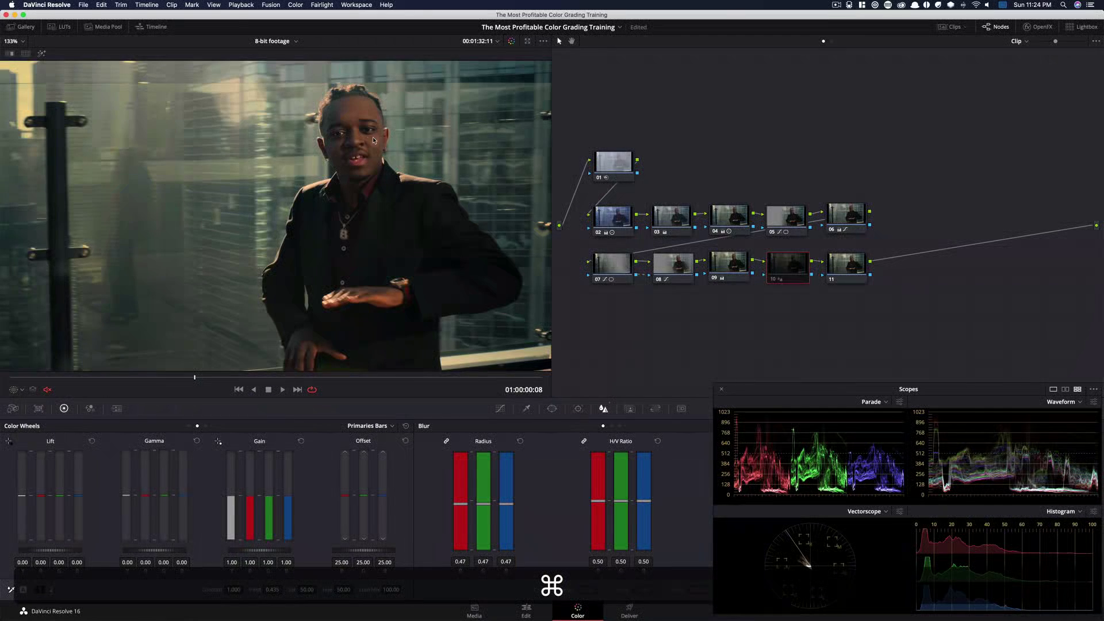
{"action": "key", "text": "super+d"}
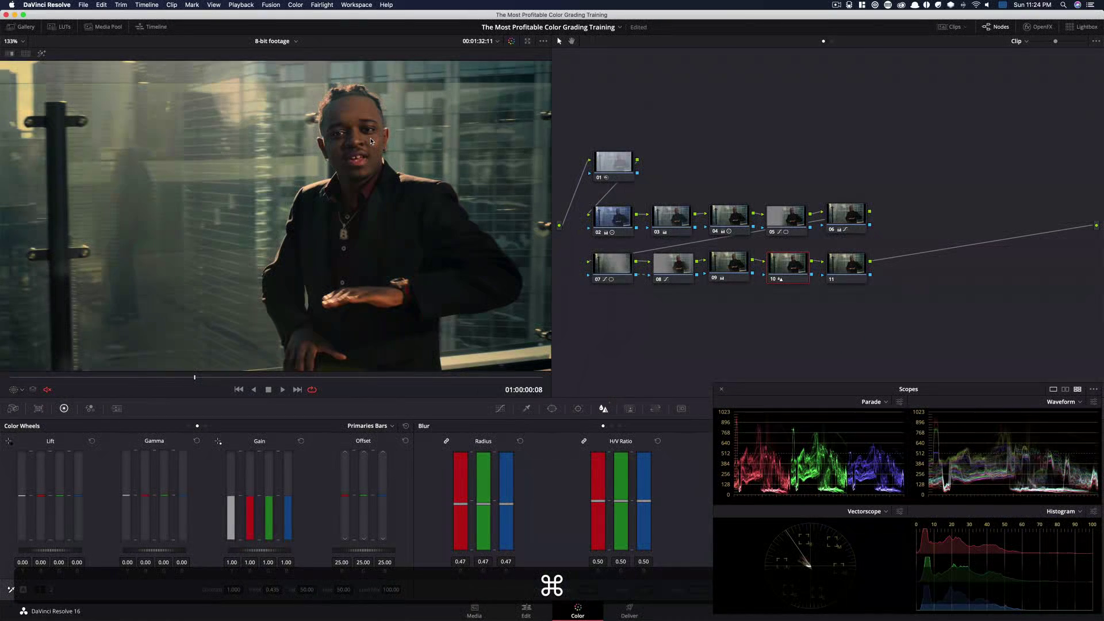
Apply the Film Grain effect to node 11 with the 35mm 400T preset, grain strength 0.490 and grain size 0.368
{"action": "left_click", "coordinate": [851, 270]}
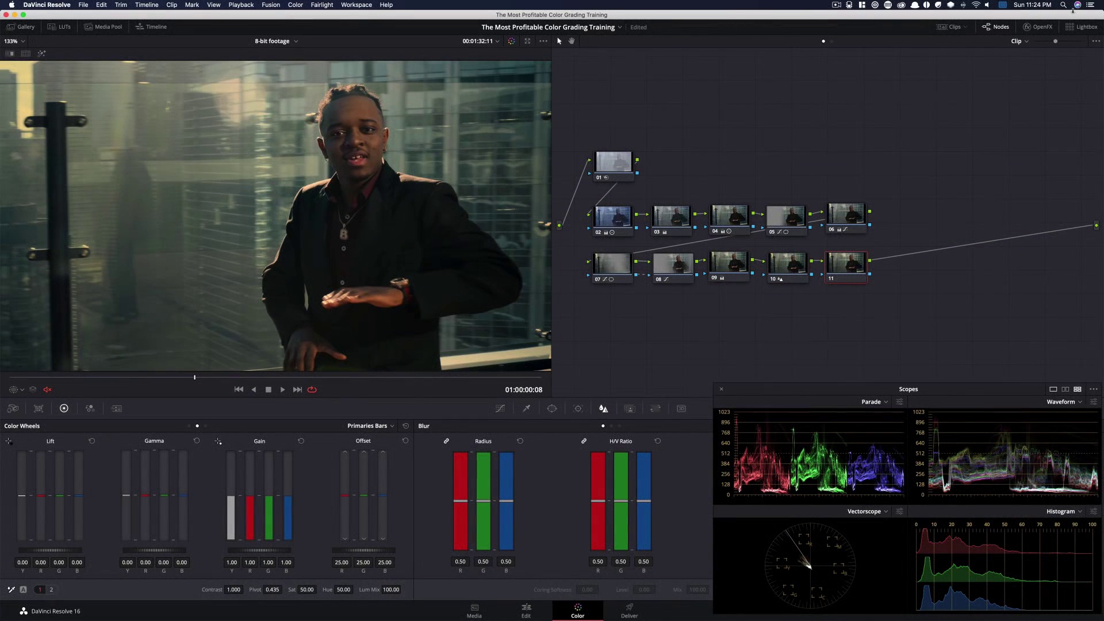
{"action": "left_click", "coordinate": [1038, 27]}
{"action": "left_click_drag", "start_coordinate": [990, 99], "coordinate": [863, 261]}
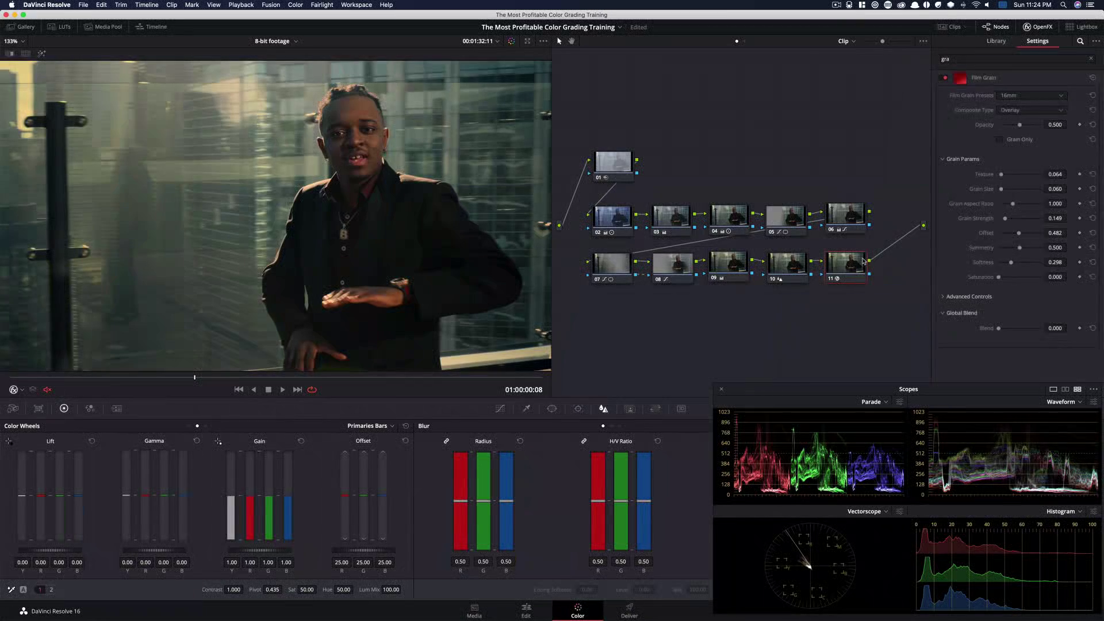
{"action": "left_click", "coordinate": [1036, 96]}
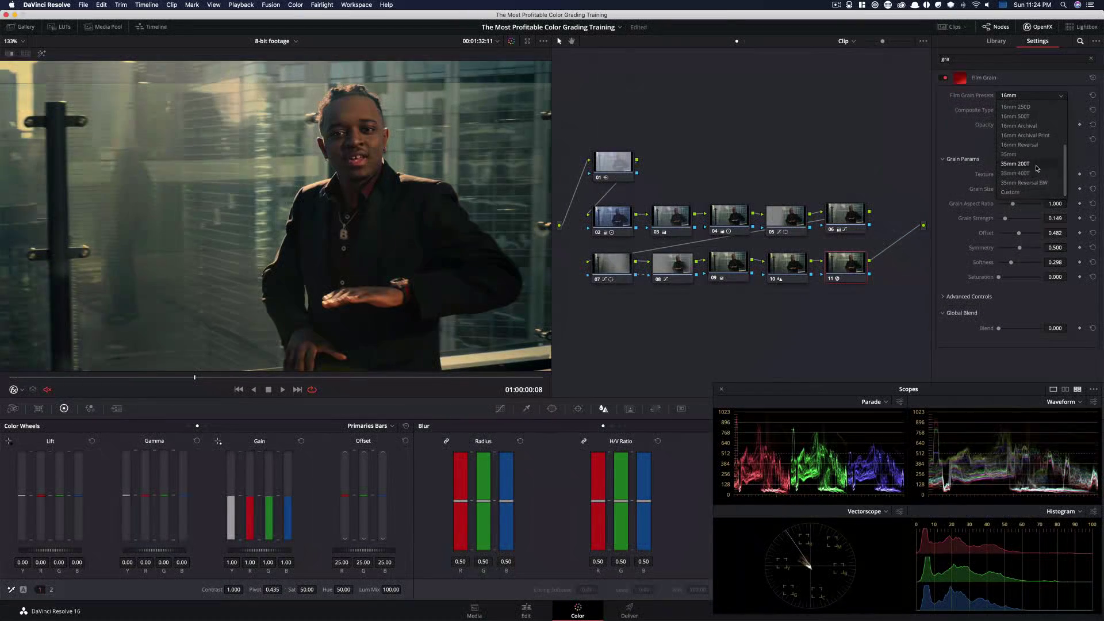
{"action": "left_click", "coordinate": [1030, 173]}
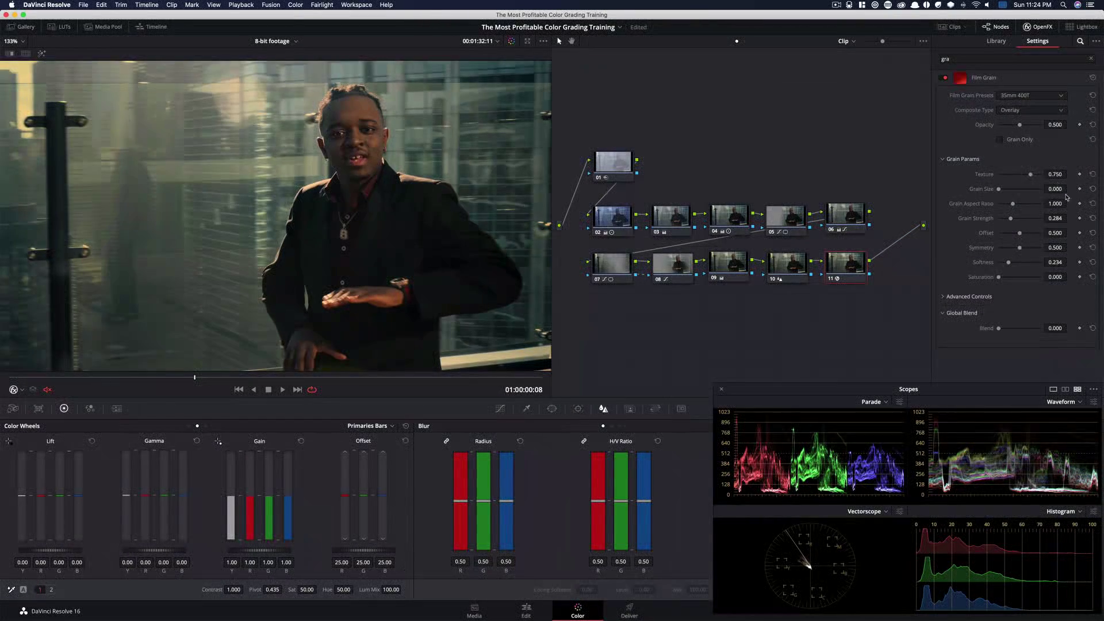
{"action": "left_click", "coordinate": [1021, 222]}
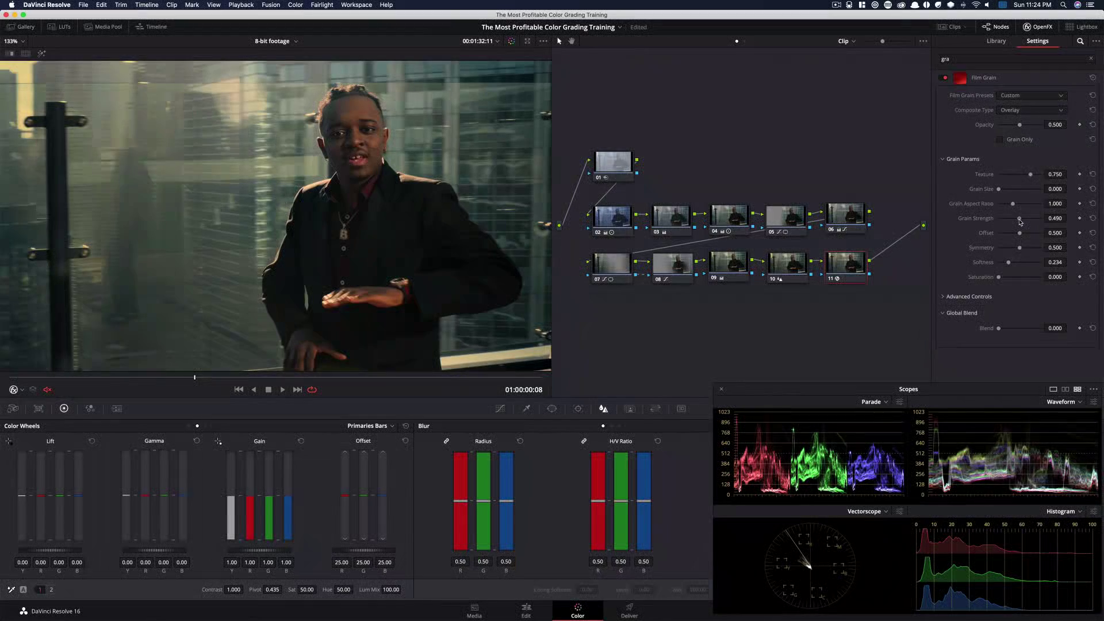
{"action": "left_click_drag", "start_coordinate": [1000, 190], "coordinate": [1014, 192]}
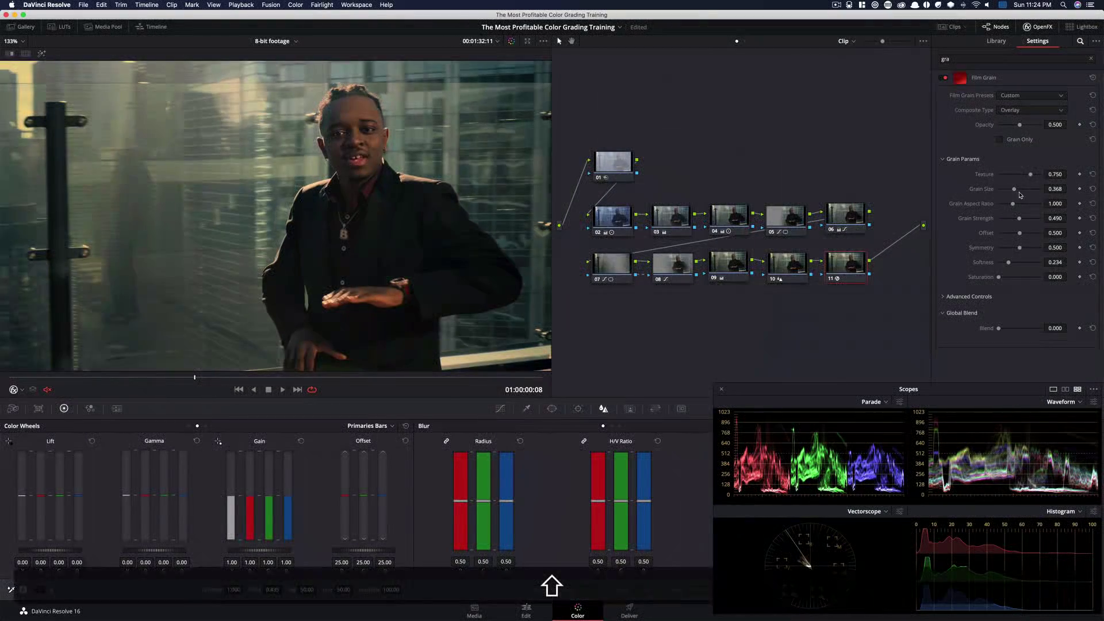
Enlarge and zoom the viewer, then toggle node 11 on and off to compare the film grain
{"action": "key", "text": "shift+f"}
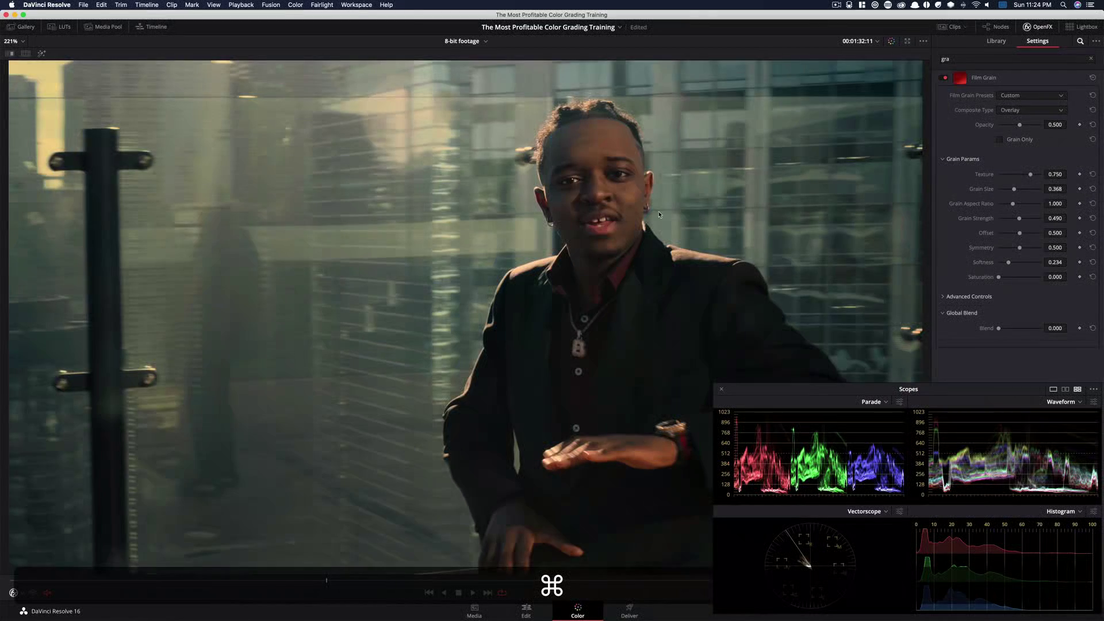
{"action": "scroll", "coordinate": [660, 215], "scroll_direction": "up", "scroll_amount": 5}
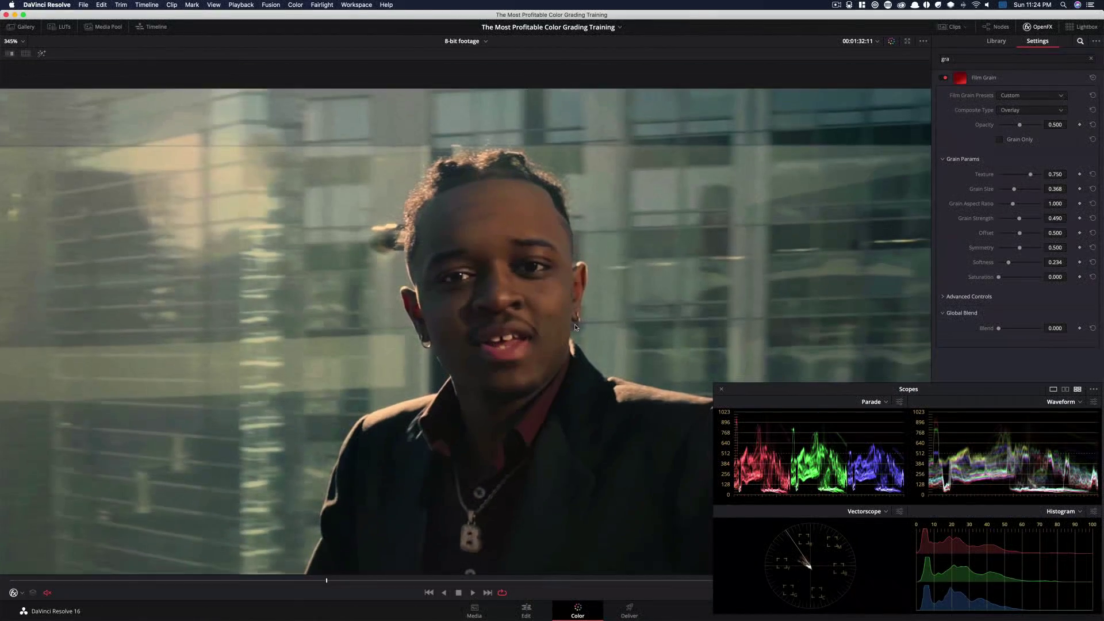
{"action": "key", "text": "super+d"}
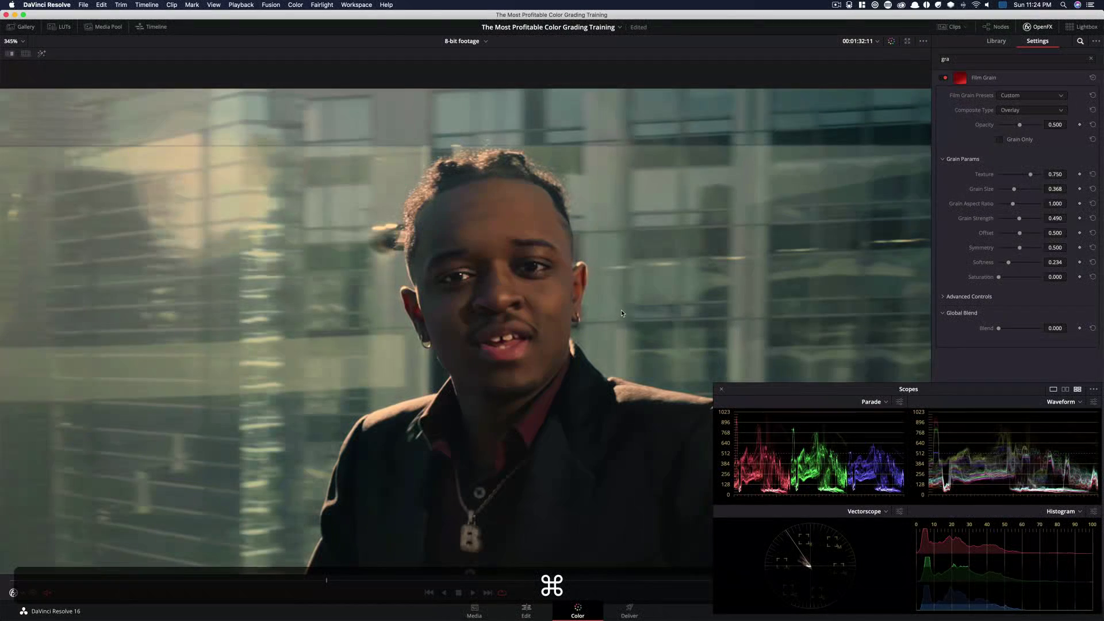
{"action": "key", "text": "super+d"}
{"action": "key", "text": "super+d"}
{"action": "key", "text": "super+d"}
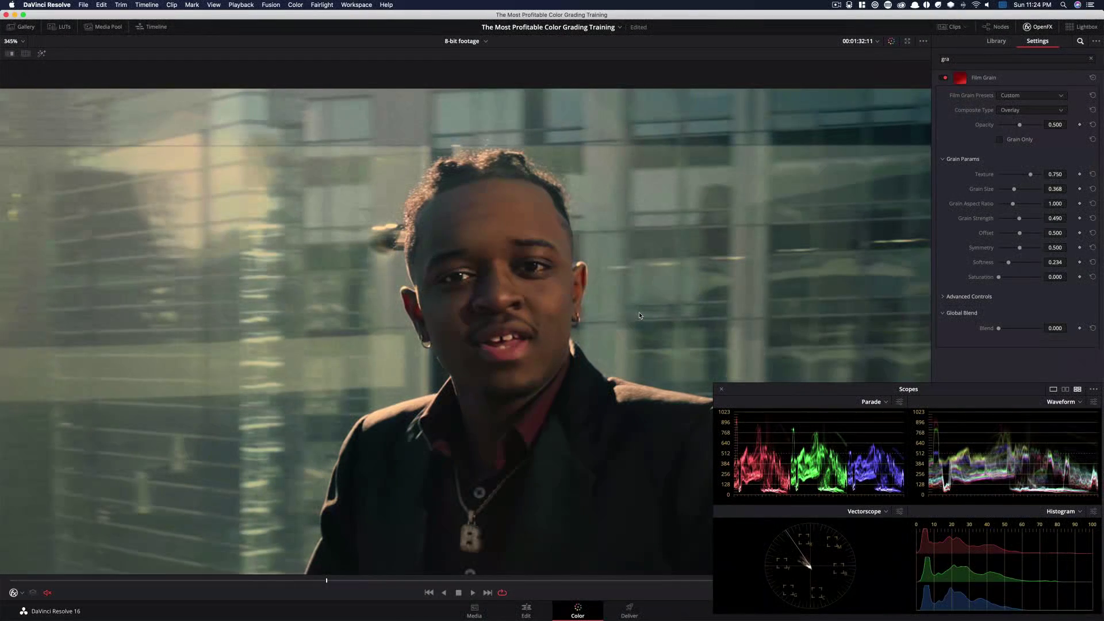
Play and step frame by frame through the clip, bypassing all grades on and off to inspect the grain
{"action": "key", "text": "space"}
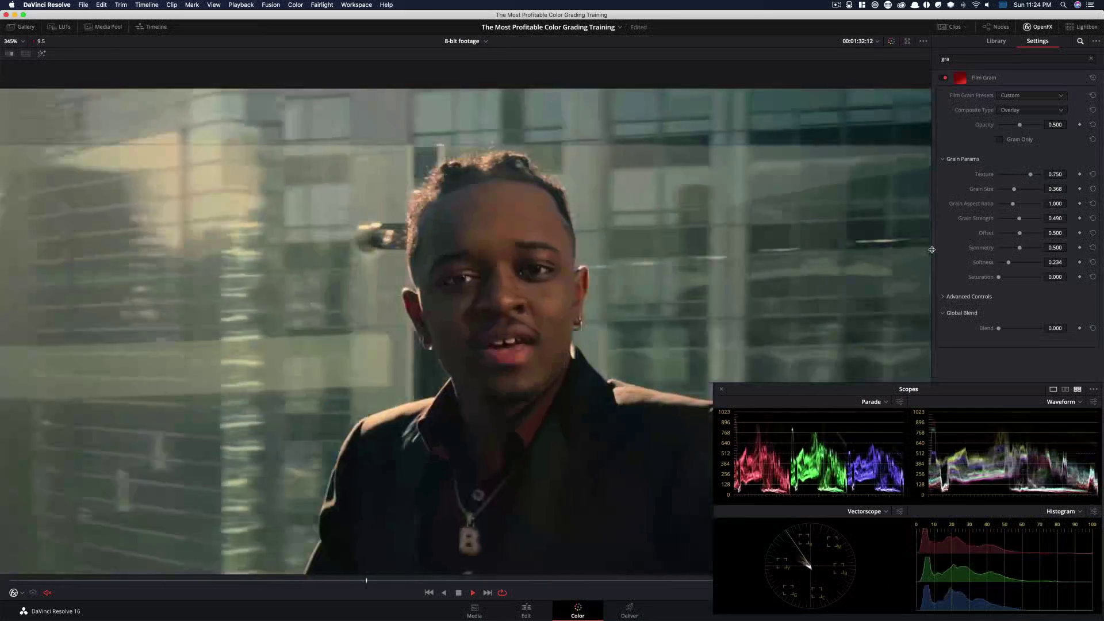
{"action": "key", "text": "Left"}
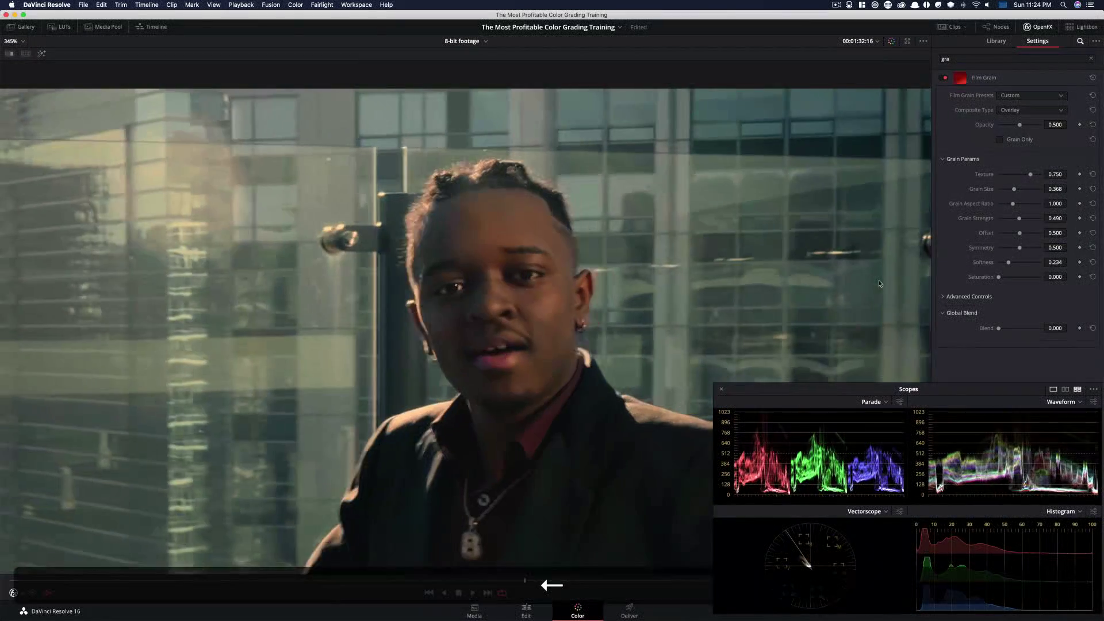
{"action": "key", "text": "Left"}
{"action": "key", "text": "Right"}
{"action": "key", "text": "Right"}
{"action": "key", "text": "Right"}
{"action": "key", "text": "Left"}
{"action": "key", "text": "shift+d"}
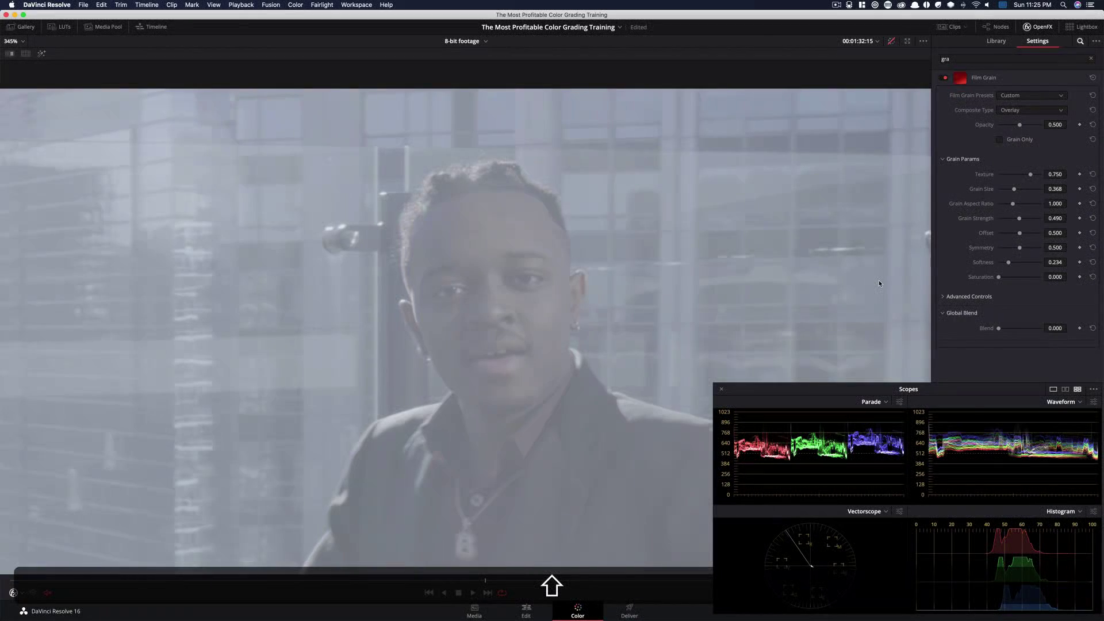
{"action": "key", "text": "shift+d"}
{"action": "key", "text": "shift+d"}
{"action": "key", "text": "shift+d"}
{"action": "key", "text": "shift+z"}
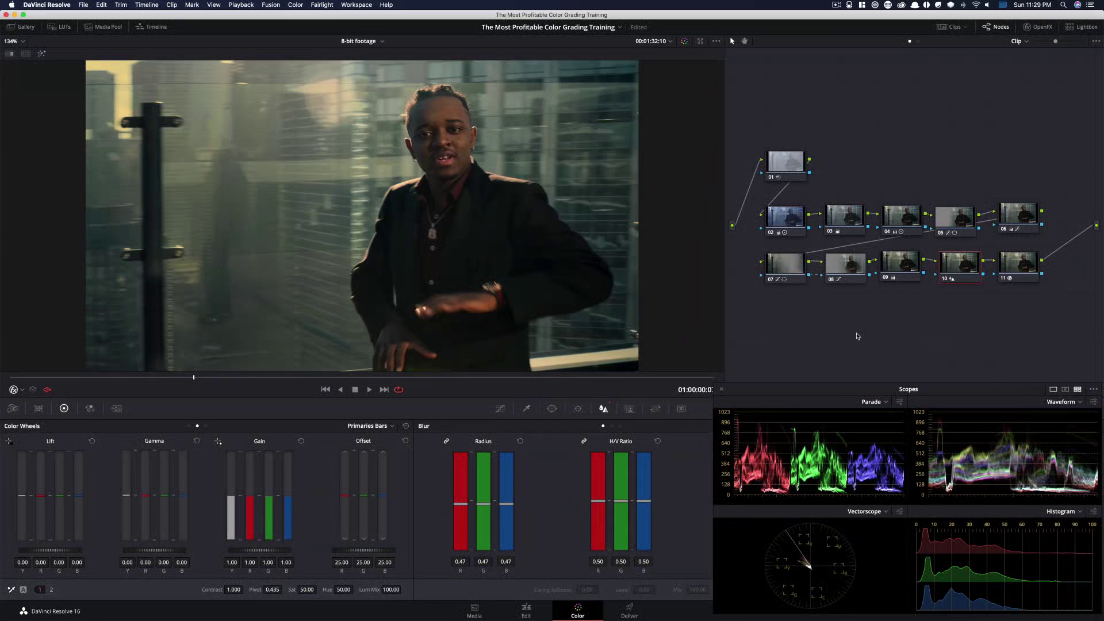
Select node 09 and undo then redo its last gain adjustment
{"action": "left_click", "coordinate": [902, 266]}
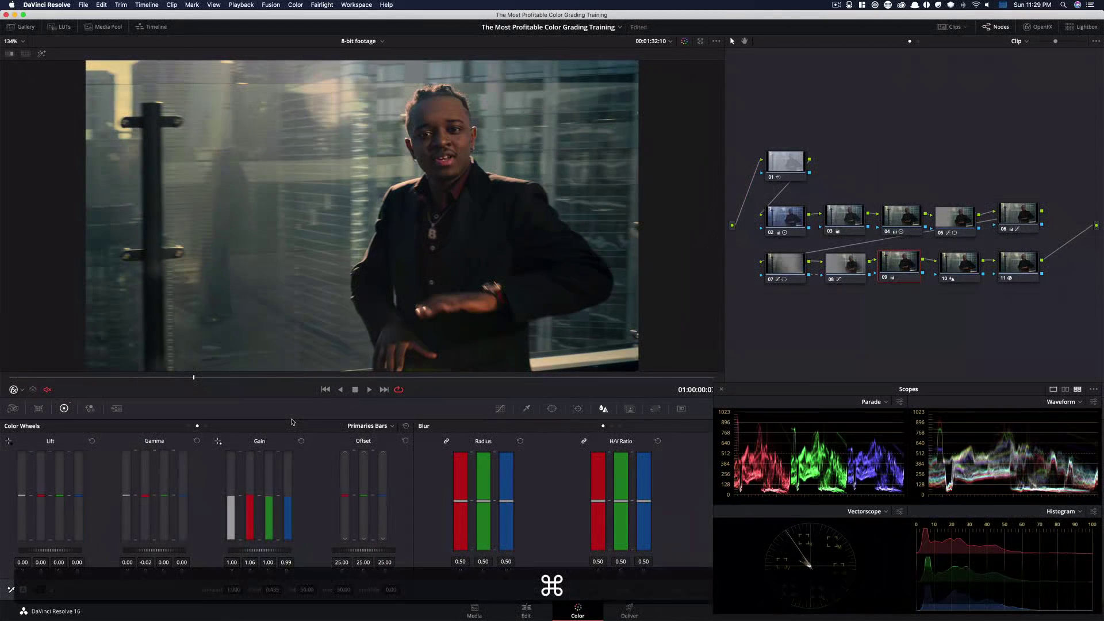
{"action": "key", "text": "super+z"}
{"action": "key", "text": "shift+super+z"}
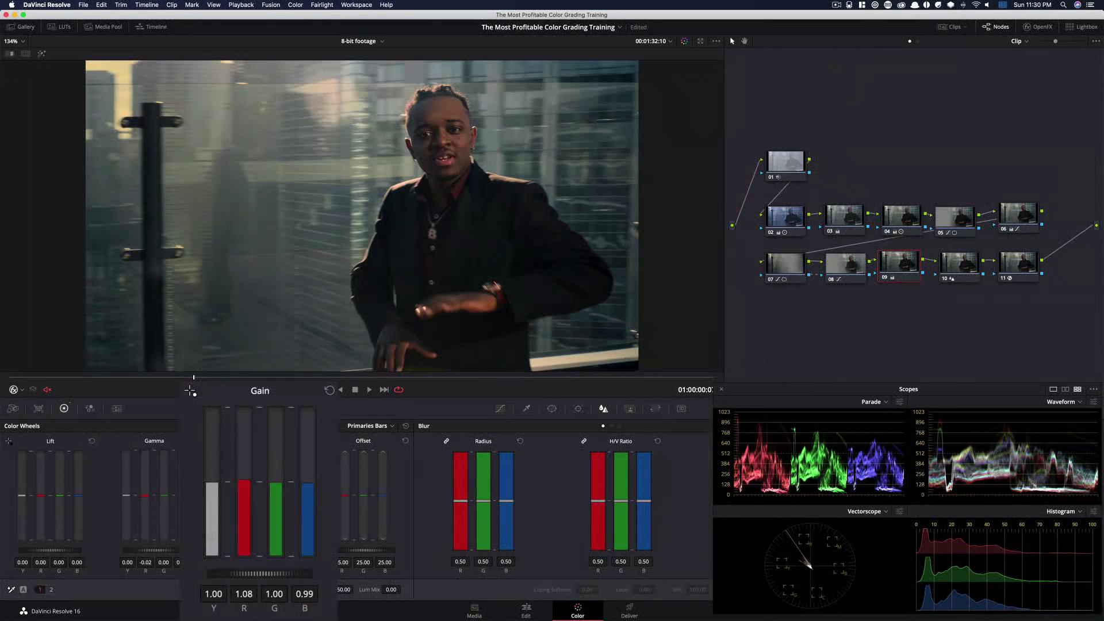
{"action": "left_click_drag", "start_coordinate": [244, 480], "coordinate": [243, 480]}
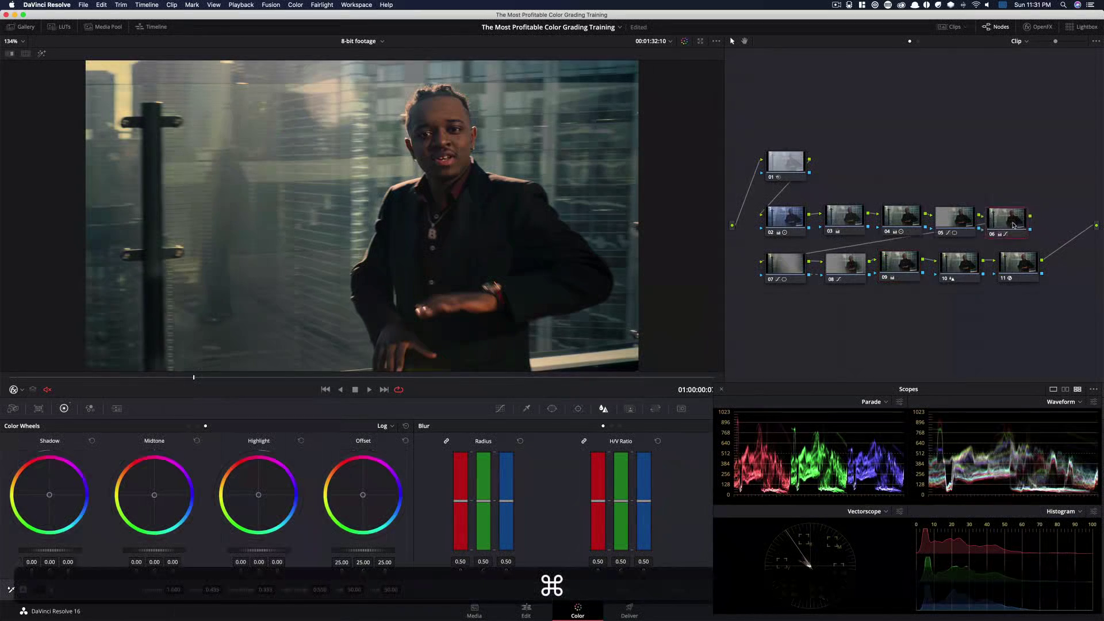
Select node 06 and move it up above the top row of nodes
{"action": "left_click", "coordinate": [1001, 225]}
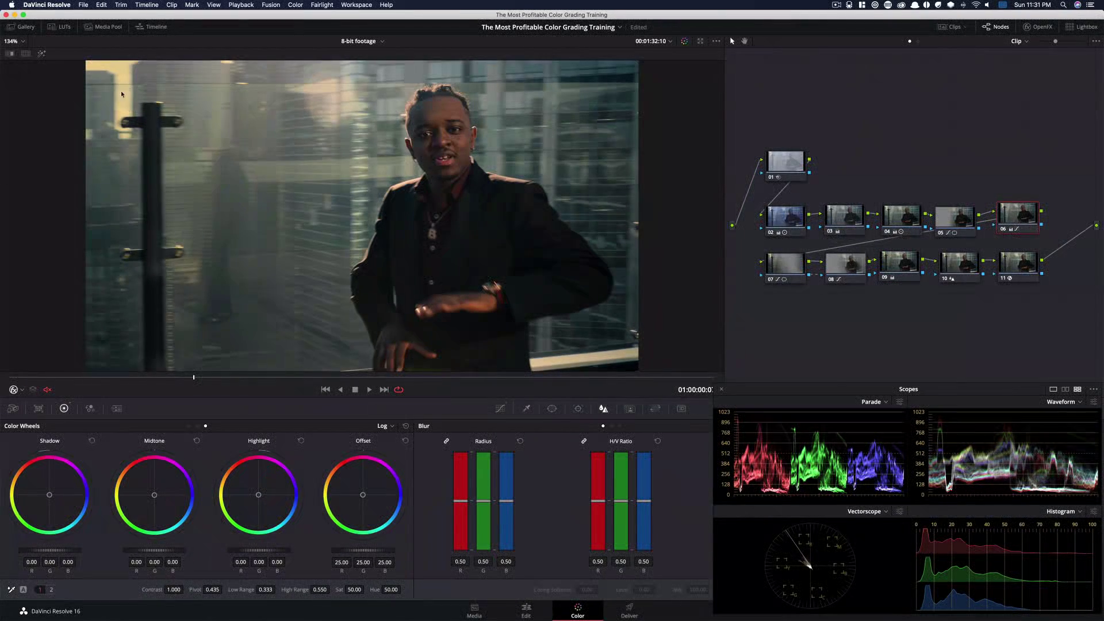
{"action": "left_click_drag", "start_coordinate": [1014, 215], "coordinate": [1030, 181]}
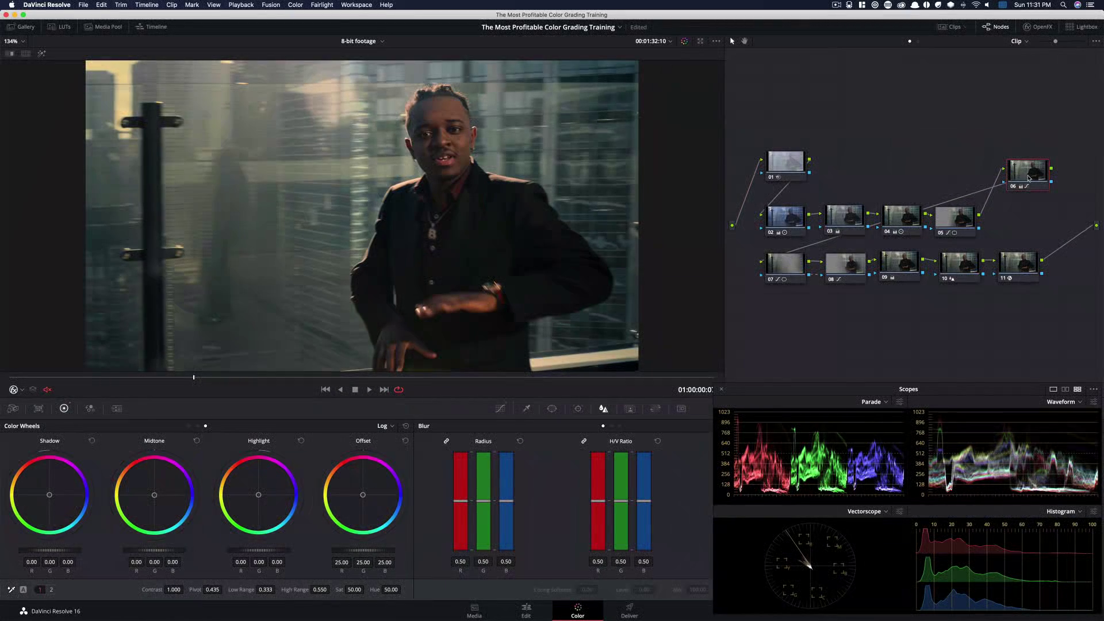
Add a layer node below node 06 and connect the layer mixer's output to the clip output
{"action": "key", "text": "alt+l"}
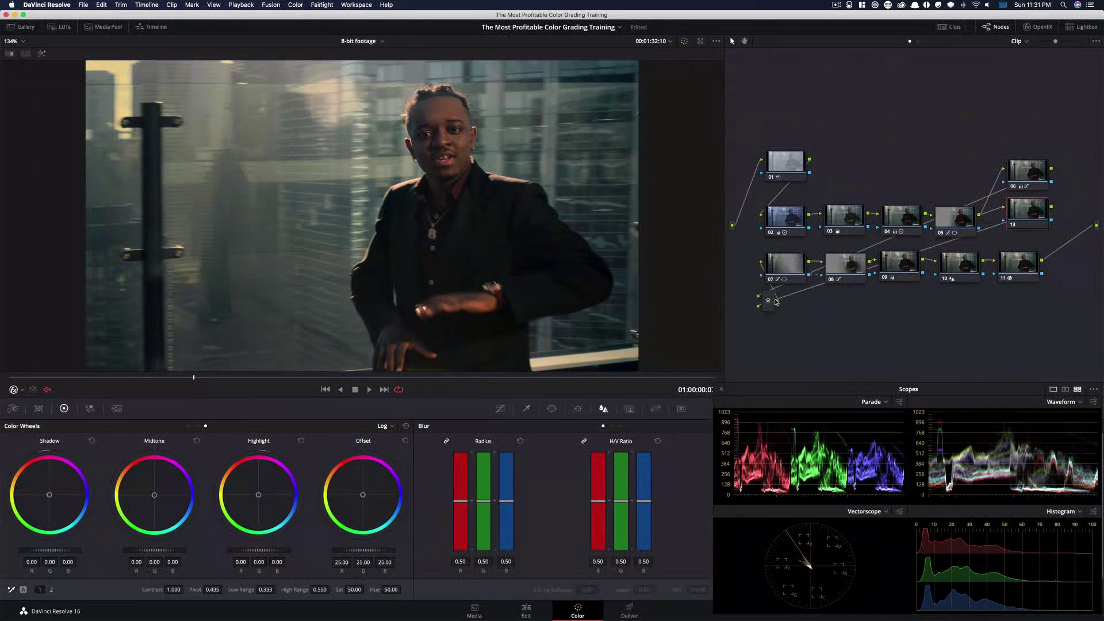
{"action": "left_click_drag", "start_coordinate": [774, 300], "coordinate": [1083, 190]}
{"action": "left_click_drag", "start_coordinate": [1019, 217], "coordinate": [1021, 217]}
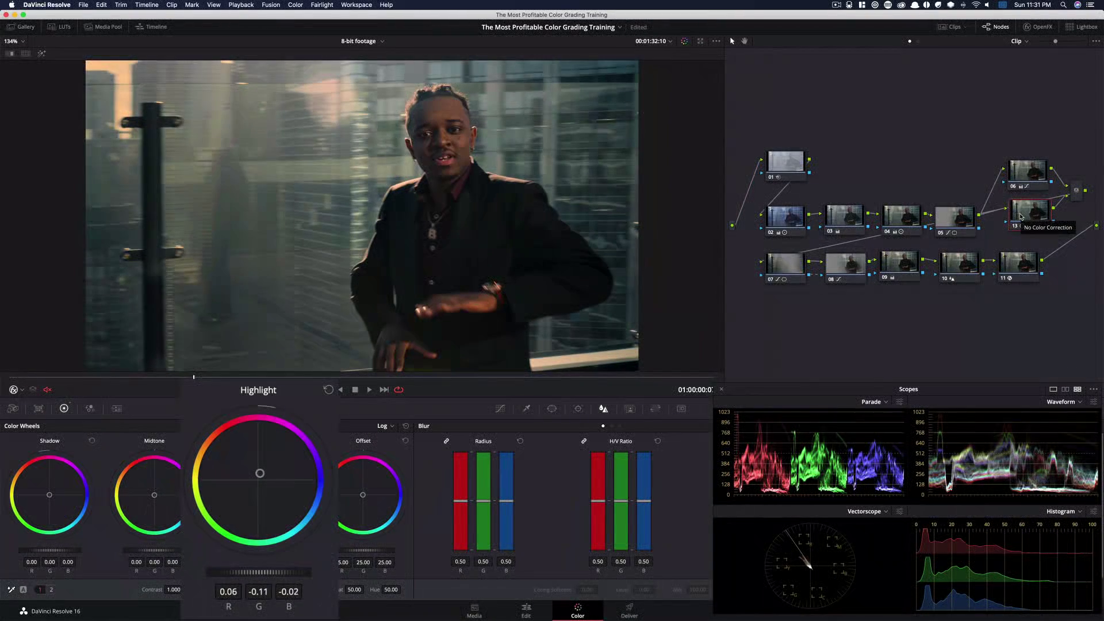
Toggle node 13 off and on repeatedly while scrubbing the playhead through the clip to compare its effect
{"action": "key", "text": "super+d"}
{"action": "key", "text": "super+d"}
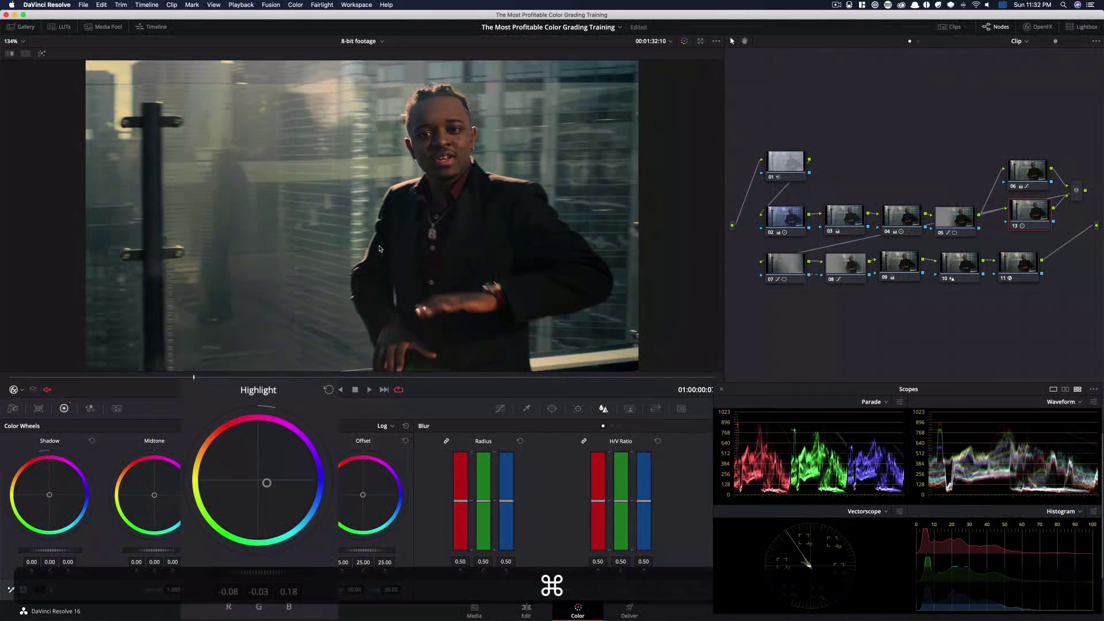
{"action": "left_click_drag", "start_coordinate": [194, 378], "coordinate": [8, 379]}
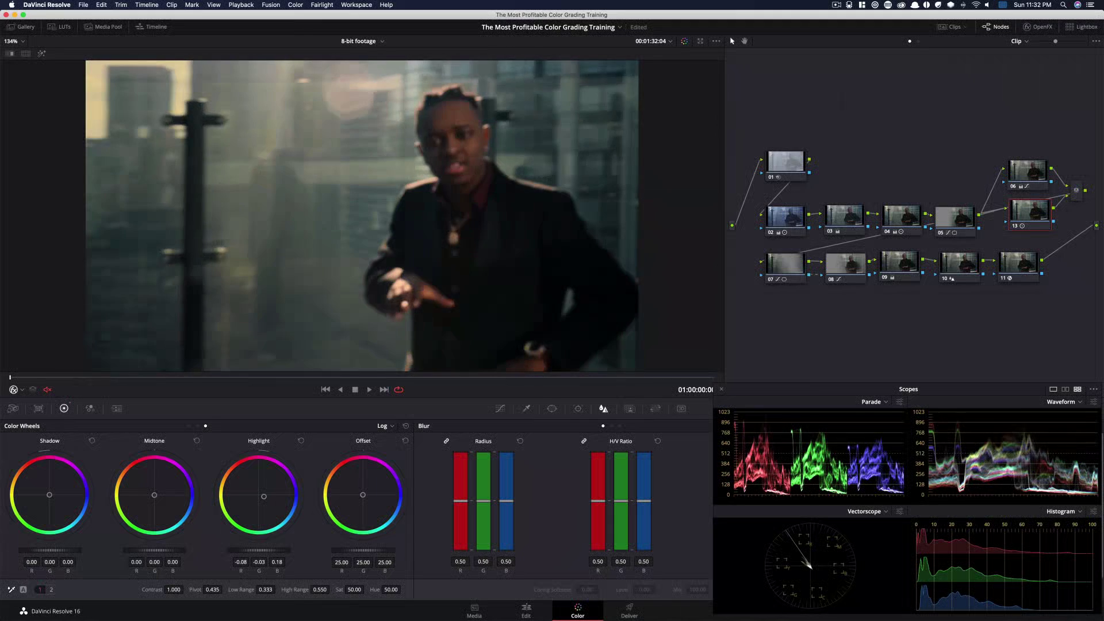
{"action": "key", "text": "super+d"}
{"action": "key", "text": "super+d"}
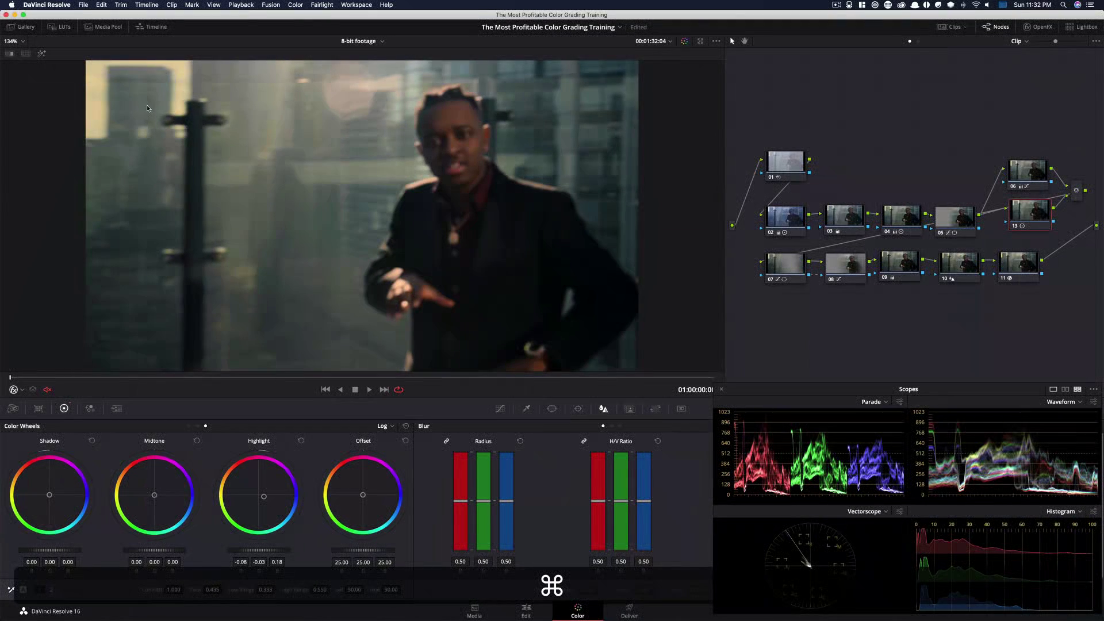
{"action": "key", "text": "super+d"}
{"action": "key", "text": "super+d"}
{"action": "key", "text": "super+d"}
{"action": "key", "text": "super+d"}
{"action": "left_click_drag", "start_coordinate": [11, 379], "coordinate": [254, 379]}
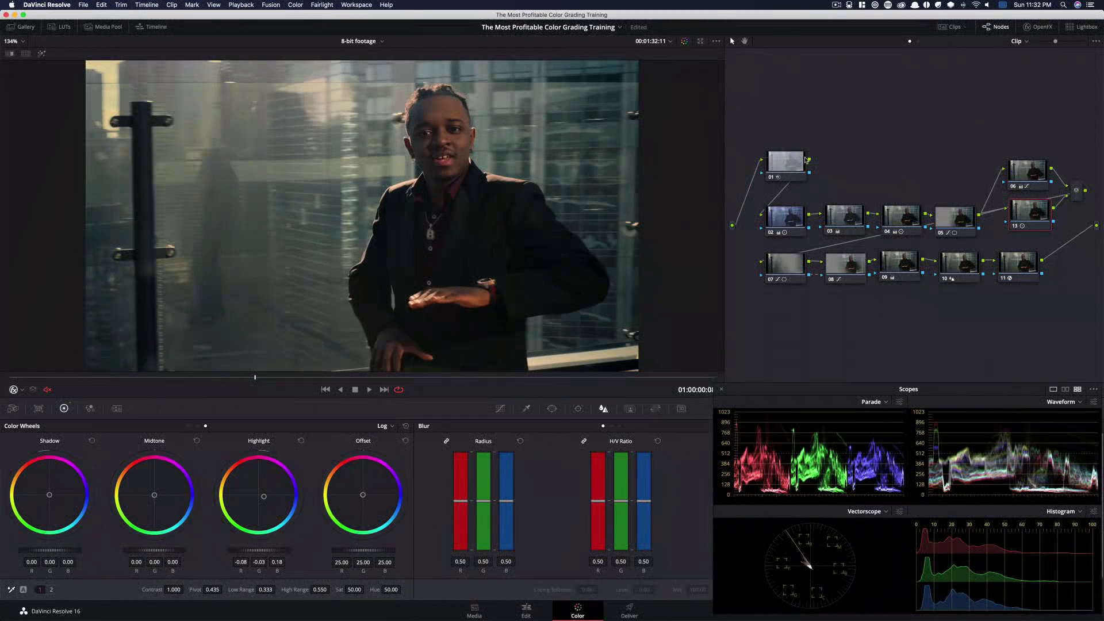
Disable all nodes and move the layer node pair and the bottom node row into tidier positions
{"action": "key", "text": "alt+super+d"}
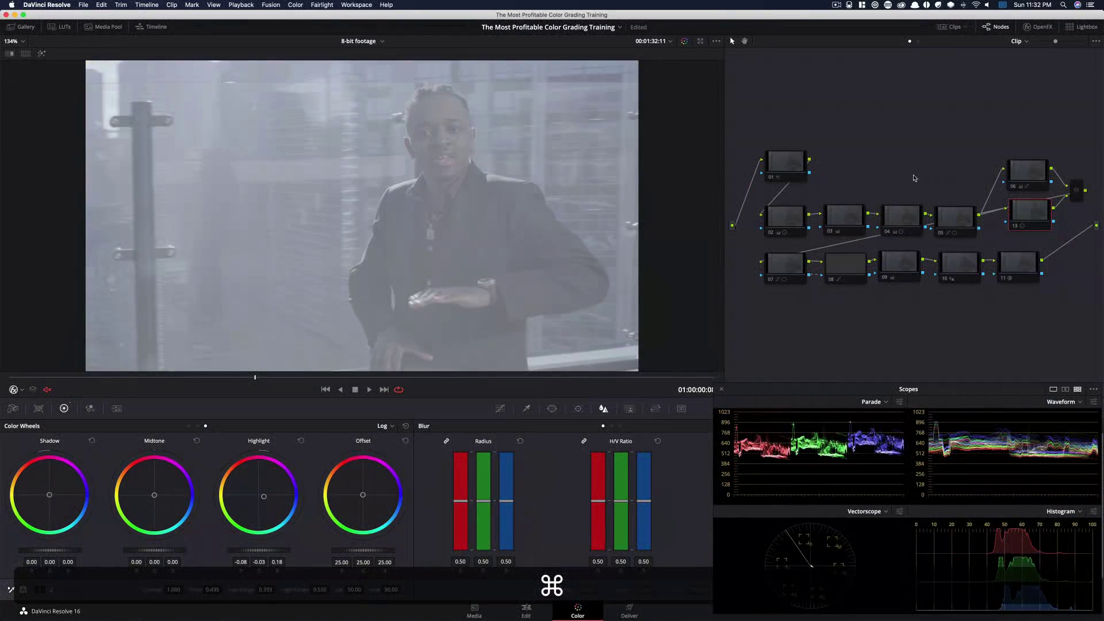
{"action": "left_click_drag", "start_coordinate": [1022, 138], "coordinate": [1085, 230]}
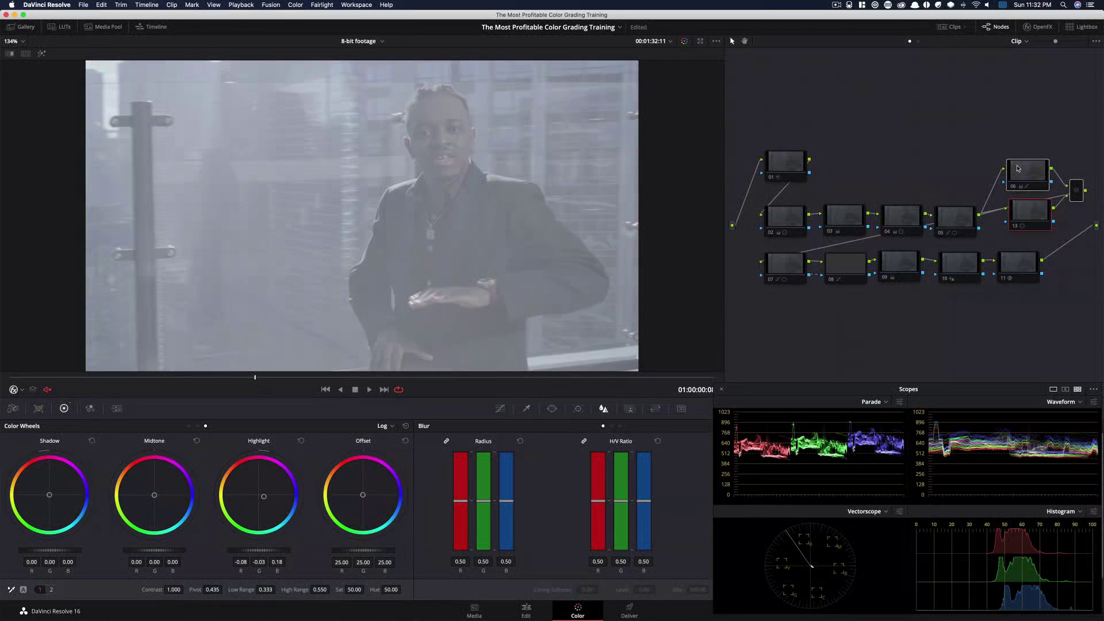
{"action": "left_click_drag", "start_coordinate": [1017, 168], "coordinate": [999, 188]}
{"action": "left_click_drag", "start_coordinate": [1046, 291], "coordinate": [728, 253]}
{"action": "left_click_drag", "start_coordinate": [792, 270], "coordinate": [792, 286]}
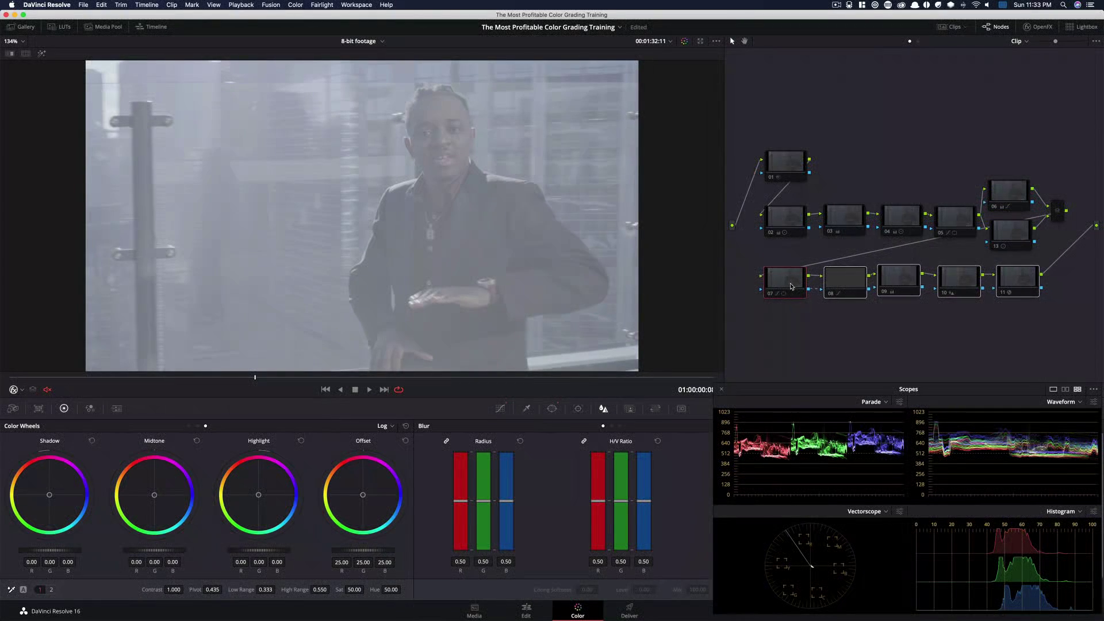
Re-enable nodes 02, 03, 04, 05 and 06 one at a time to rebuild the grade
{"action": "left_click", "coordinate": [922, 160]}
{"action": "left_click", "coordinate": [792, 220], "text": "super"}
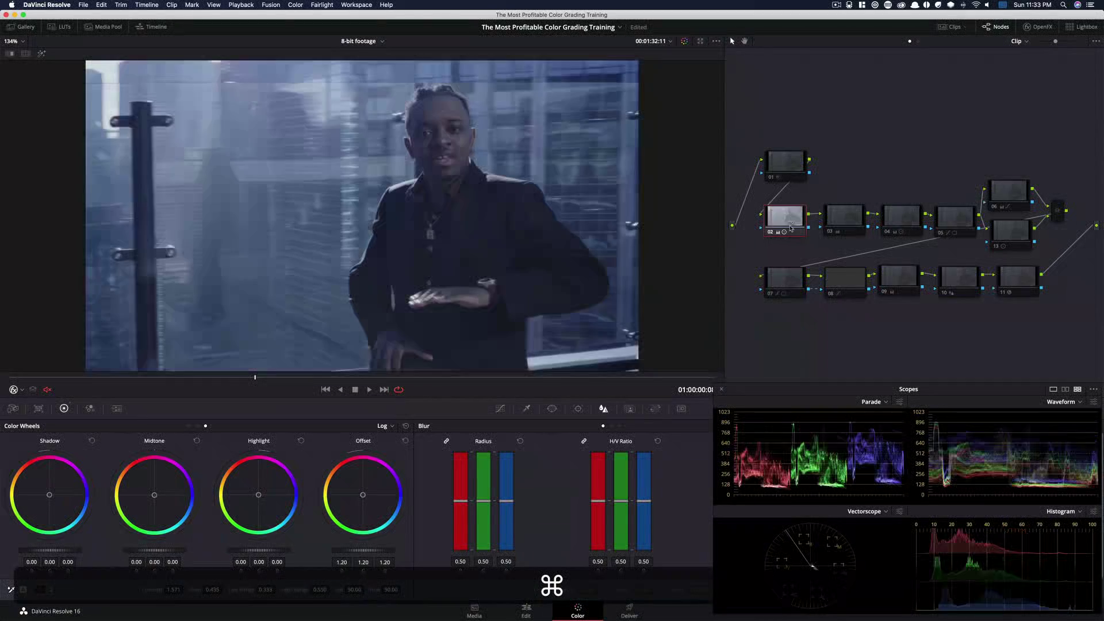
{"action": "left_click", "coordinate": [848, 218]}
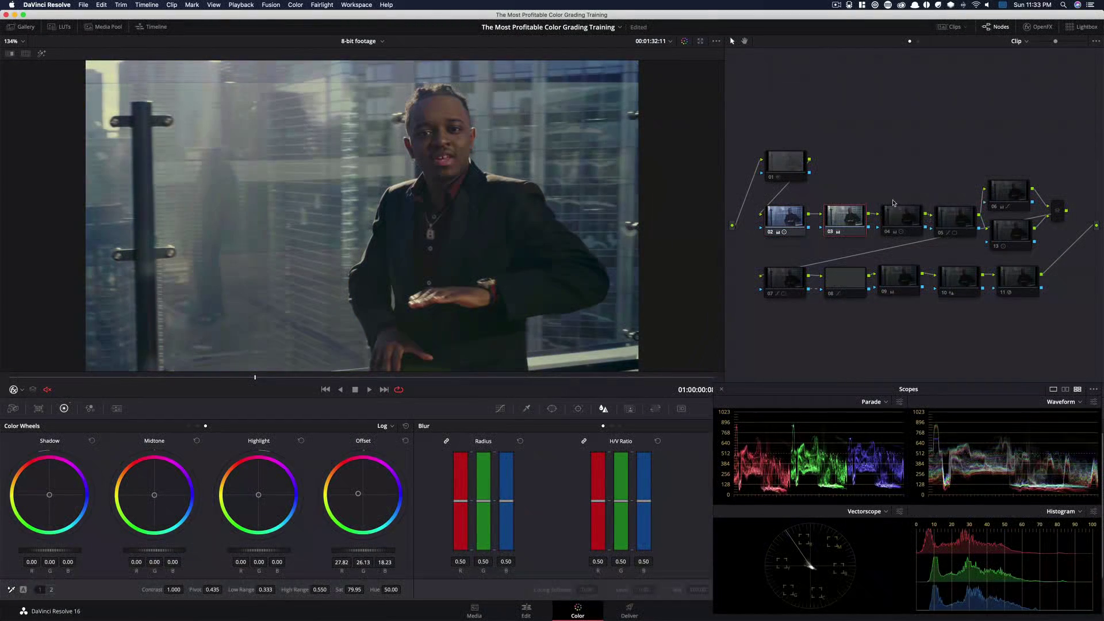
{"action": "left_click", "coordinate": [902, 218], "text": "super"}
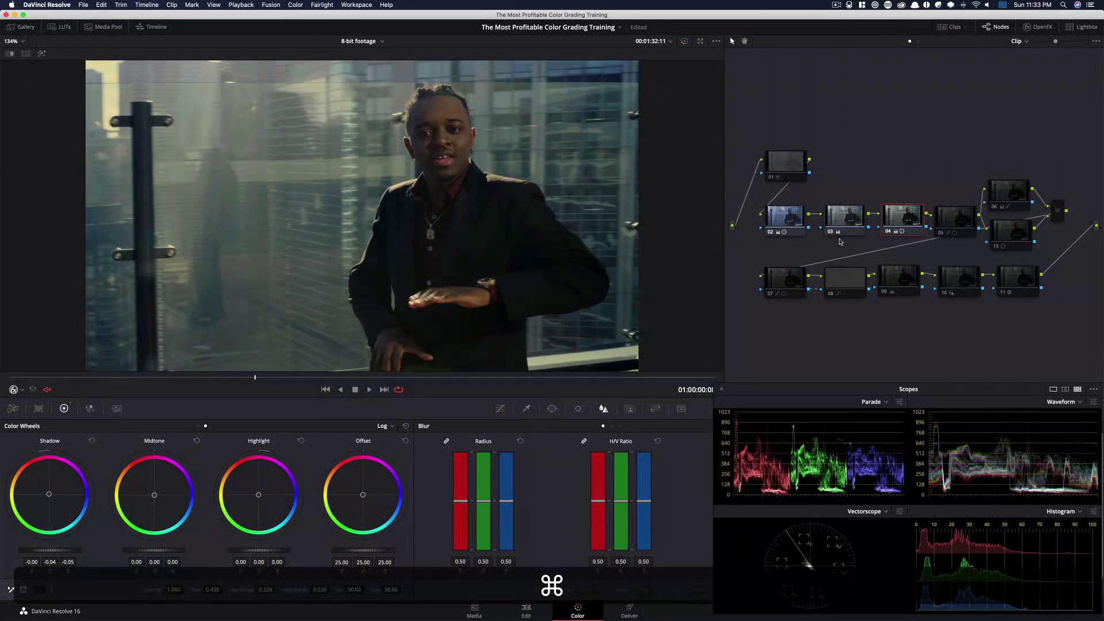
{"action": "left_click", "coordinate": [955, 218]}
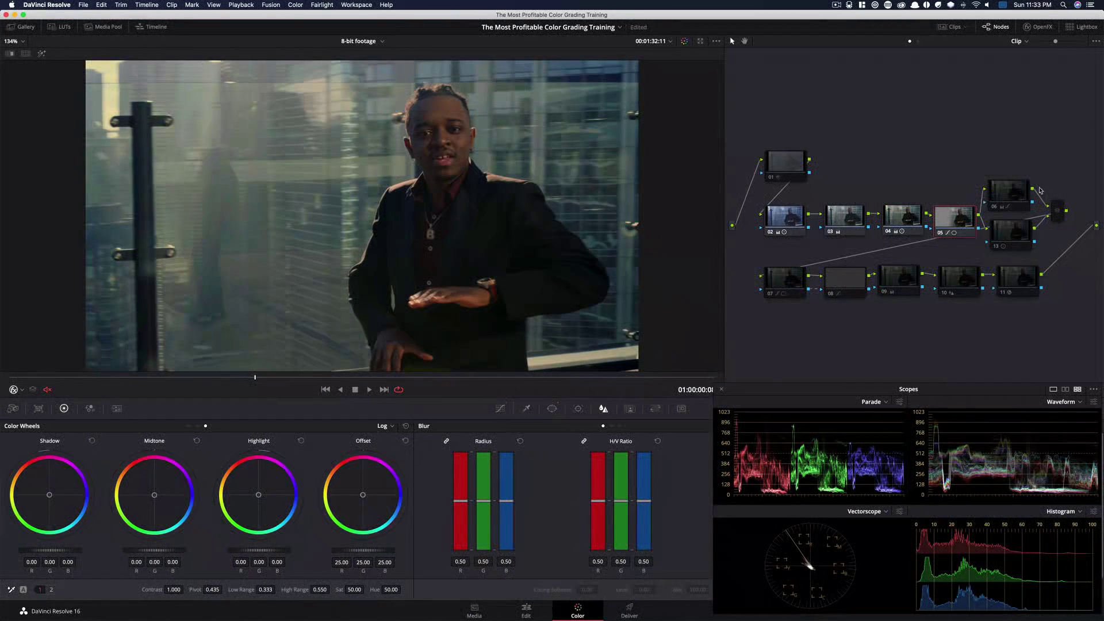
{"action": "left_click", "coordinate": [1009, 191]}
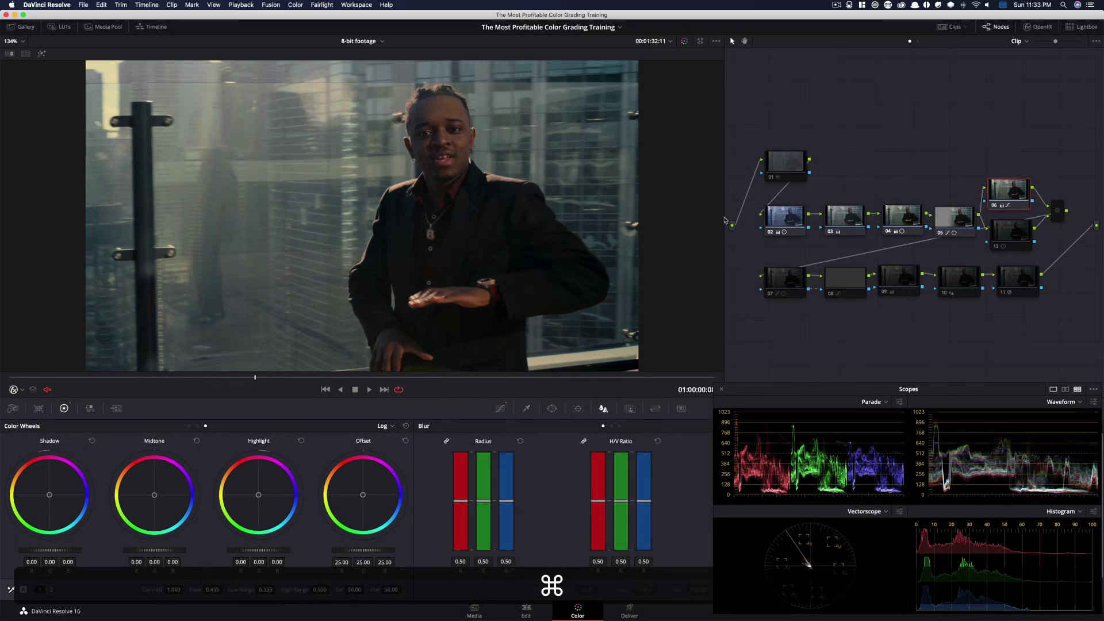
Enable node 13 and toggle nodes 06 and 13 on and off to compare their contributions
{"action": "key", "text": "super"}
{"action": "key", "text": "super"}
{"action": "key", "text": "super+d"}
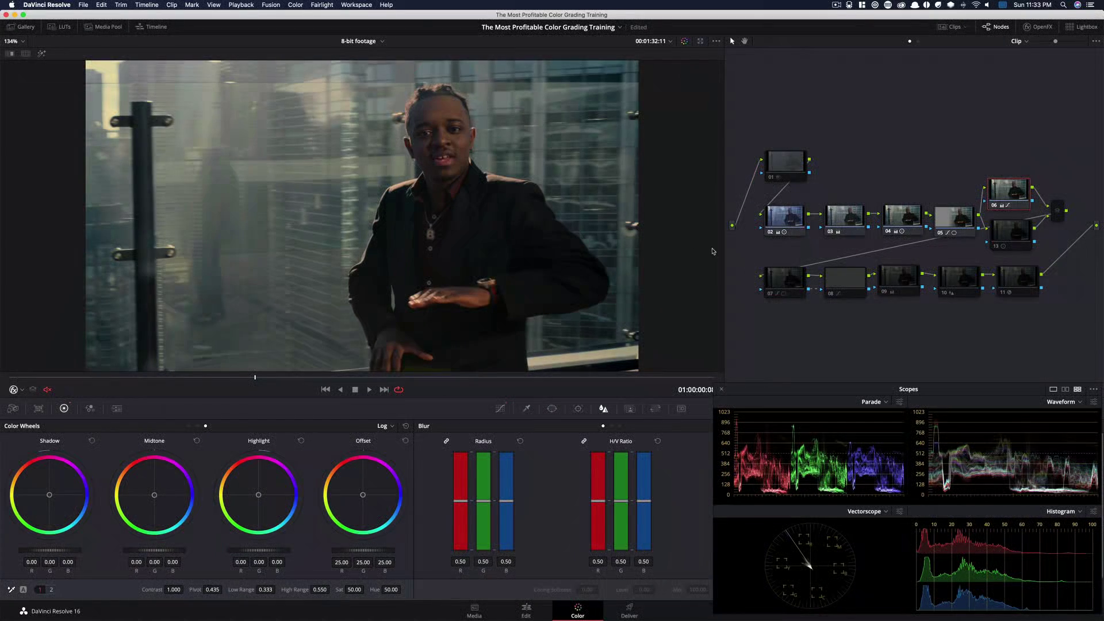
{"action": "left_click", "coordinate": [1029, 230]}
{"action": "key", "text": "super"}
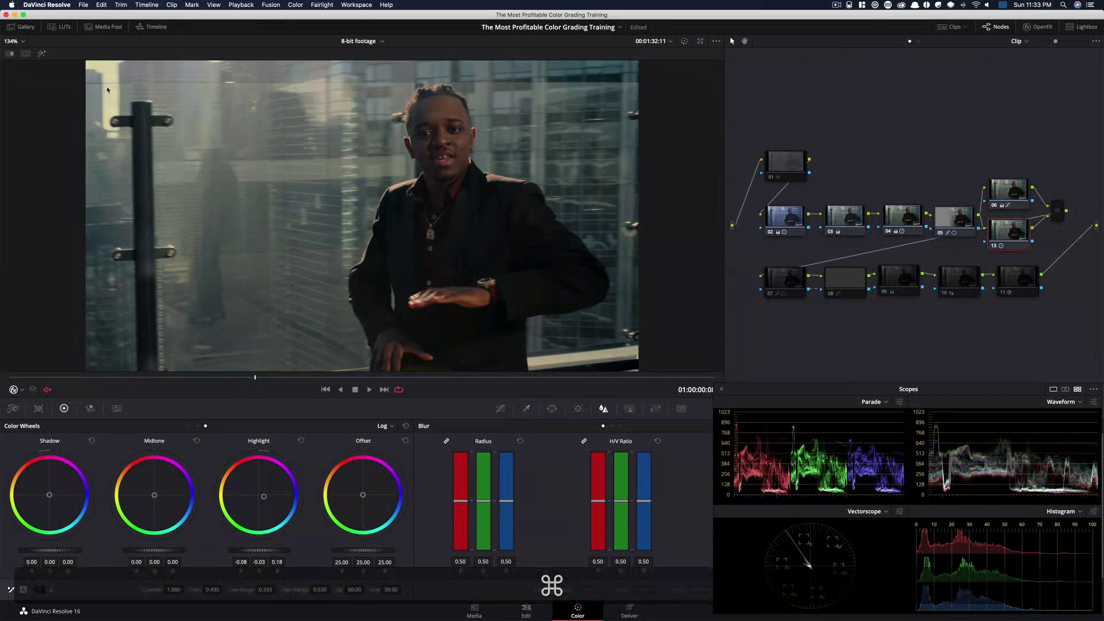
{"action": "key", "text": "super+d"}
{"action": "key", "text": "super+d"}
{"action": "key", "text": "super+d"}
{"action": "key", "text": "super+d"}
{"action": "key", "text": "super+d"}
{"action": "key", "text": "super+d"}
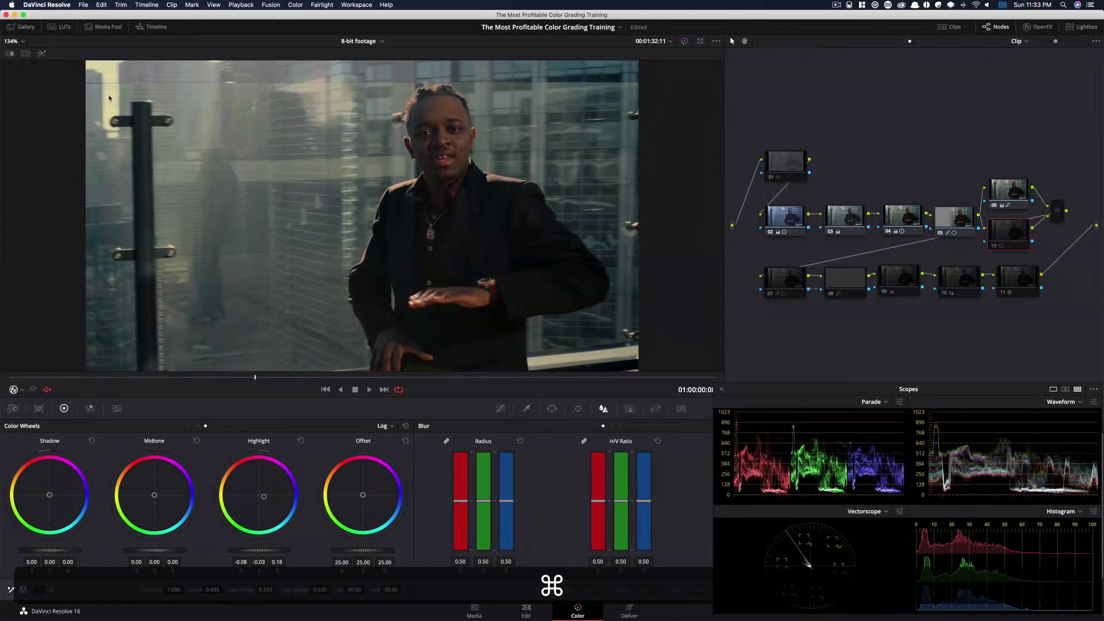
{"action": "key", "text": "super+d"}
{"action": "key", "text": "super+d"}
Enable nodes 07, 08 and 09 one by one, toggling each on and off to compare its effect
{"action": "left_click", "coordinate": [786, 279]}
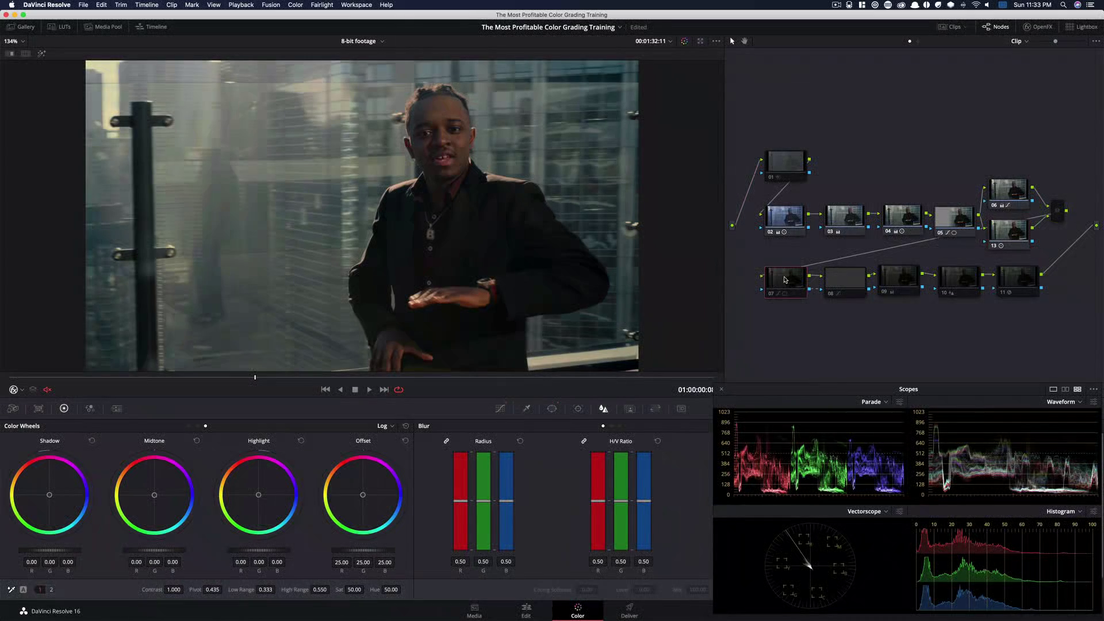
{"action": "key", "text": "super+d"}
{"action": "left_click", "coordinate": [827, 281]}
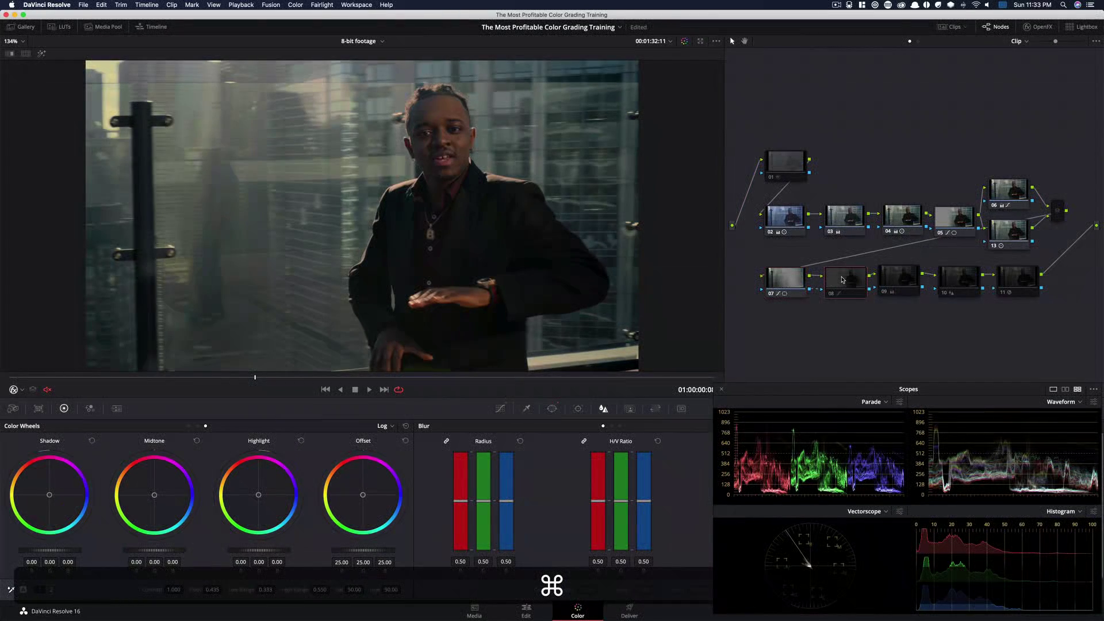
{"action": "key", "text": "super+d"}
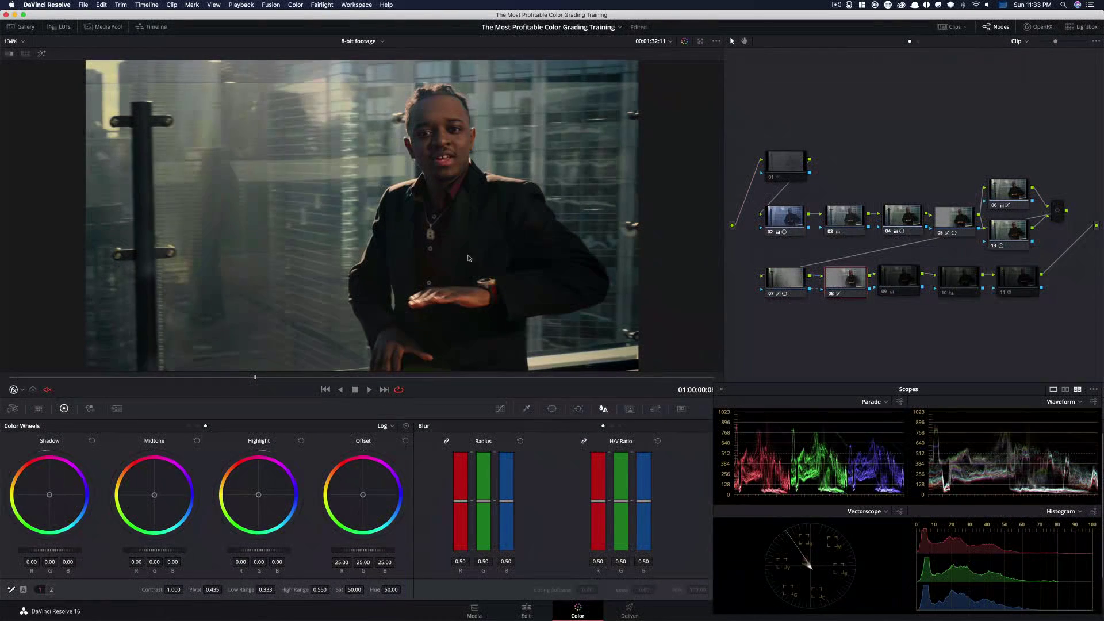
{"action": "key", "text": "super+d"}
{"action": "key", "text": "super+d"}
{"action": "left_click", "coordinate": [885, 271]}
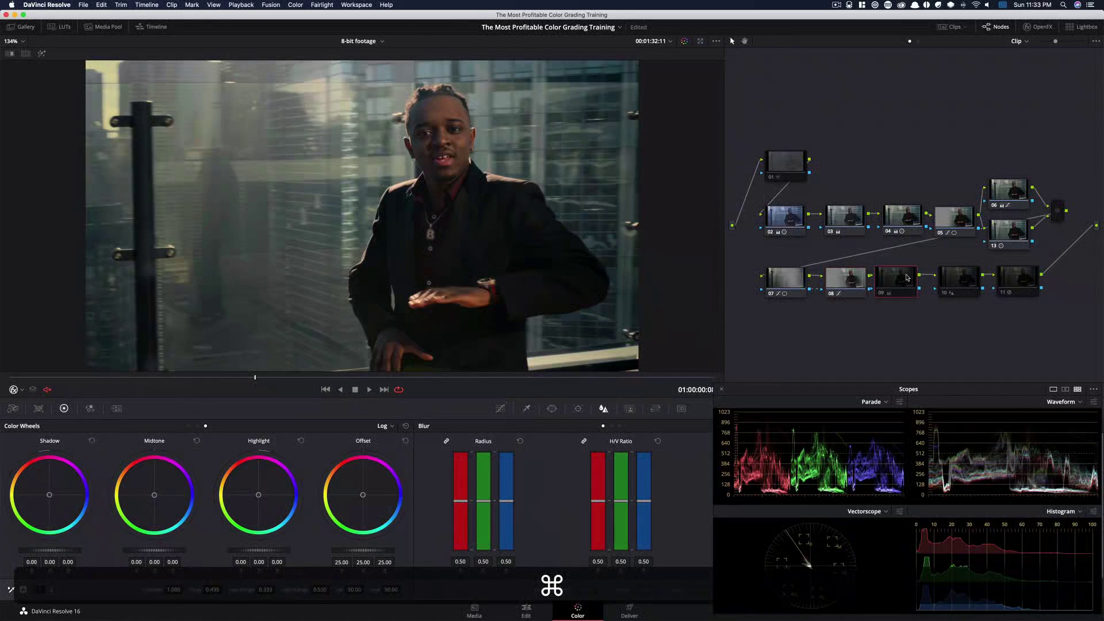
{"action": "key", "text": "super+d"}
{"action": "key", "text": "super+d"}
{"action": "key", "text": "super+d"}
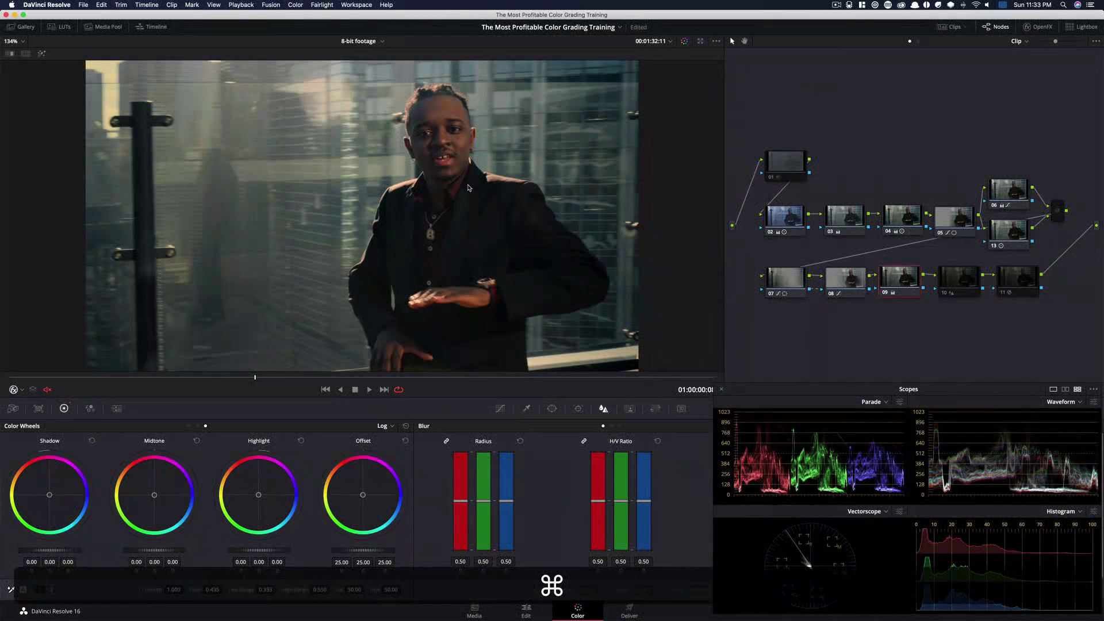
{"action": "key", "text": "super+d"}
{"action": "key", "text": "super+d"}
Enable nodes 10, 11 and 01 to restore the full grade and deselect the nodes
{"action": "left_click", "coordinate": [951, 270]}
{"action": "left_click_drag", "start_coordinate": [949, 252], "coordinate": [1055, 297]}
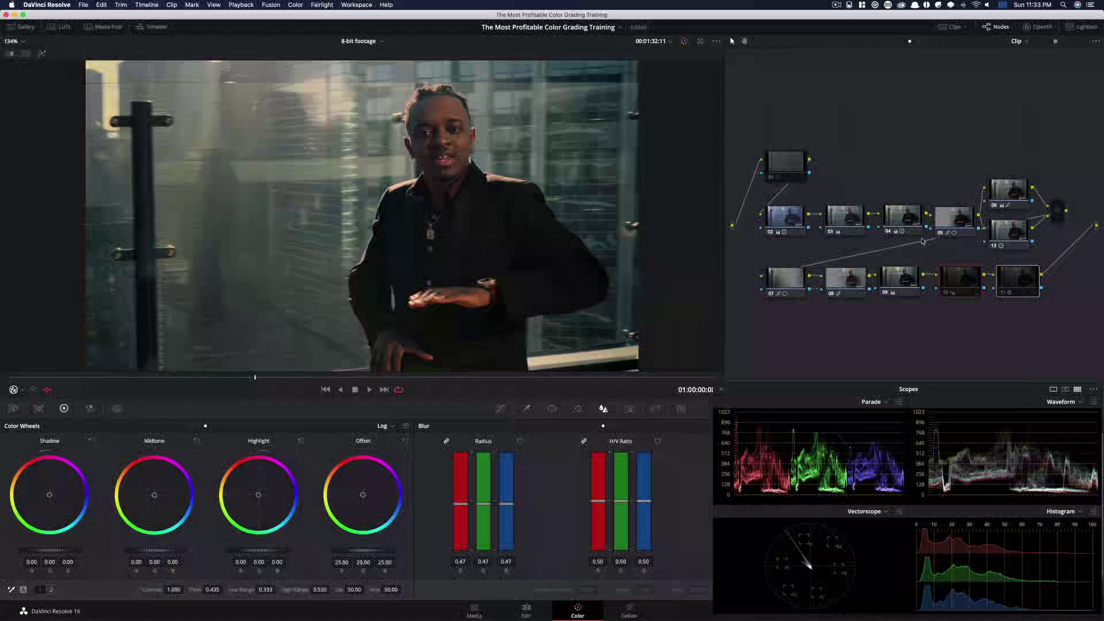
{"action": "left_click", "coordinate": [792, 165], "text": "super"}
{"action": "key", "text": "super+d"}
{"action": "left_click", "coordinate": [996, 163]}
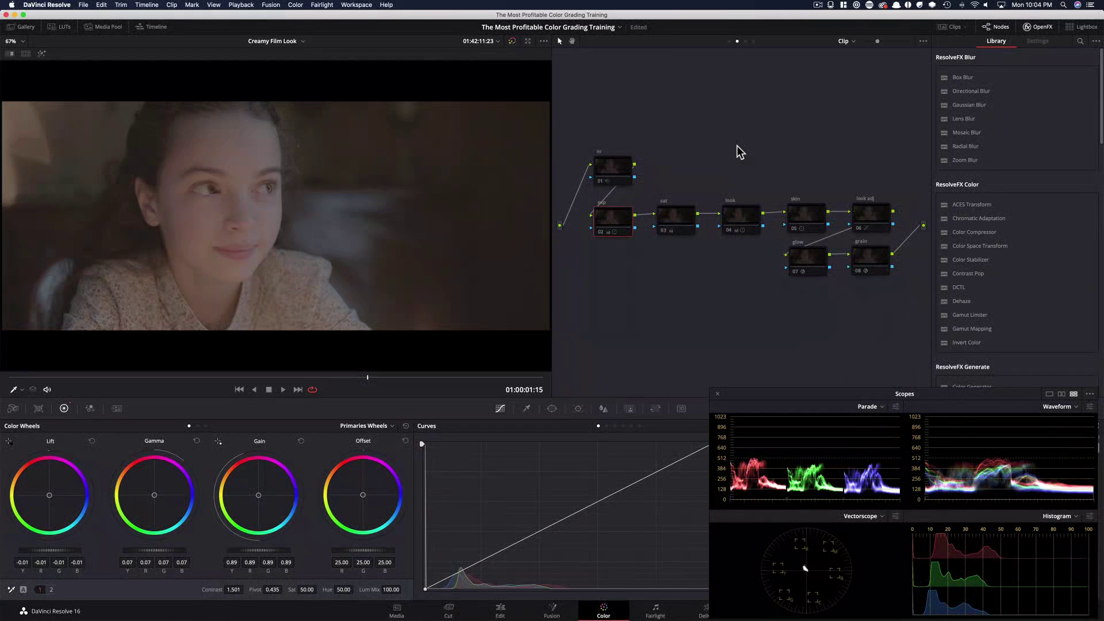
Save the project and scrub through the reference music video on YouTube
{"action": "key", "text": "super+s"}
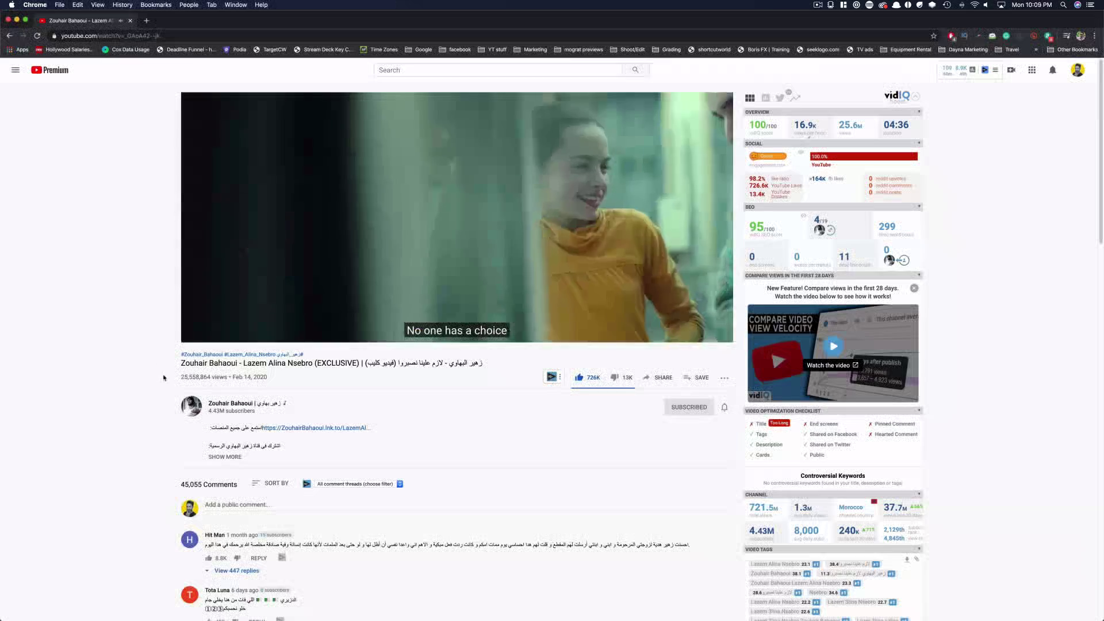
{"action": "left_click_drag", "start_coordinate": [182, 380], "coordinate": [228, 378]}
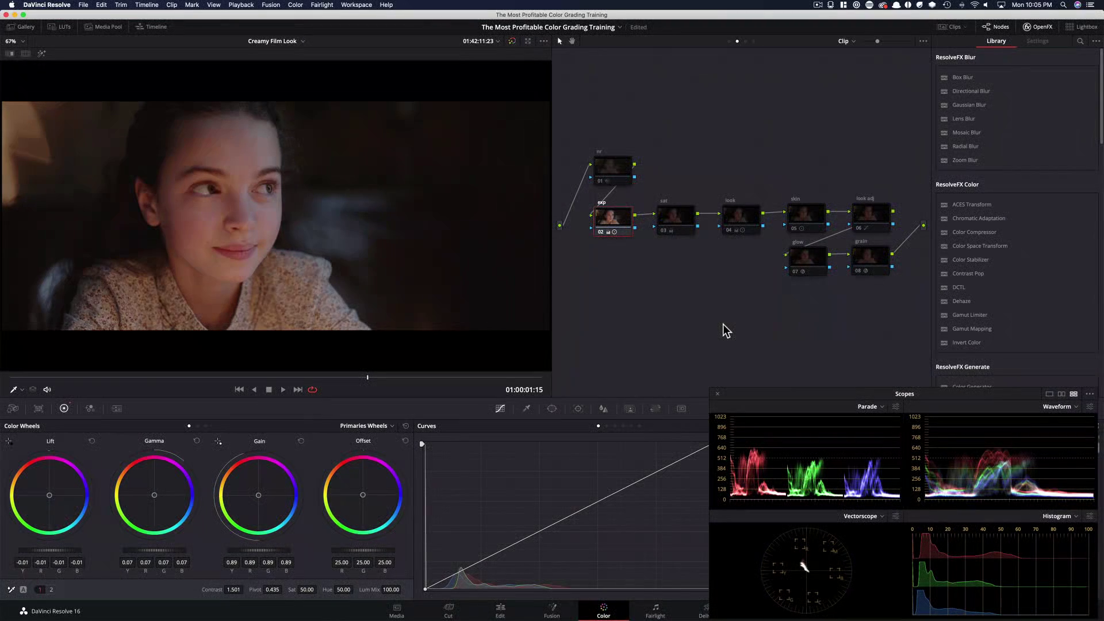
Reset node 02's gamma wheel and undo the reset
{"action": "left_click", "coordinate": [195, 442]}
{"action": "key", "text": "super+z"}
Toggle the sat node 03 and look node 04 on and off to compare their effects
{"action": "left_click", "coordinate": [684, 216]}
{"action": "key", "text": "super+d"}
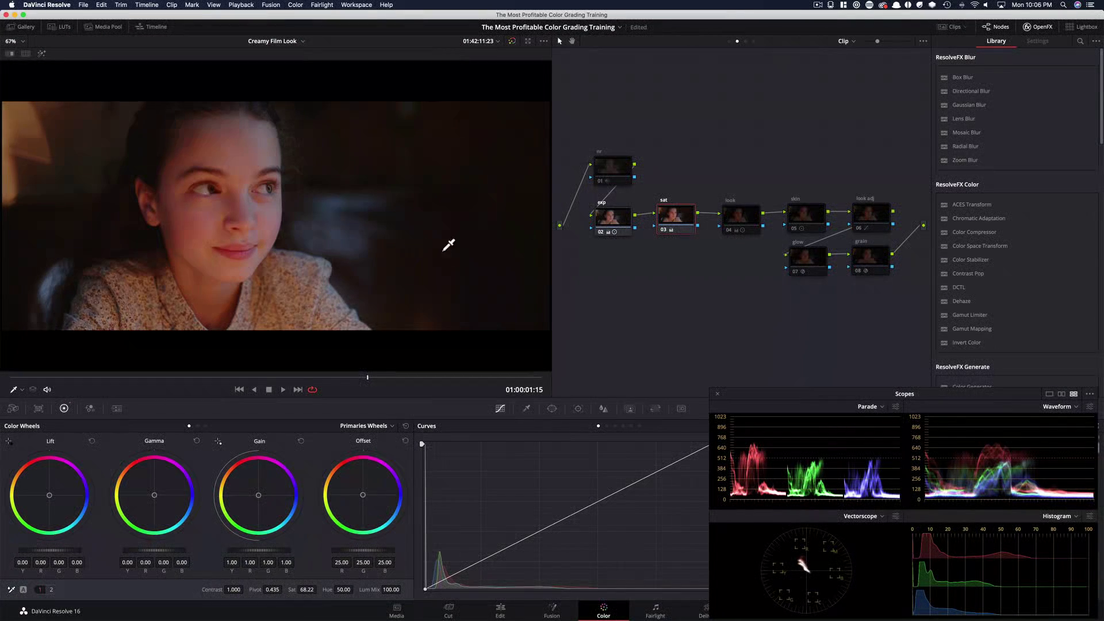
{"action": "left_click", "coordinate": [761, 178]}
{"action": "left_click", "coordinate": [737, 218]}
{"action": "key", "text": "super+d"}
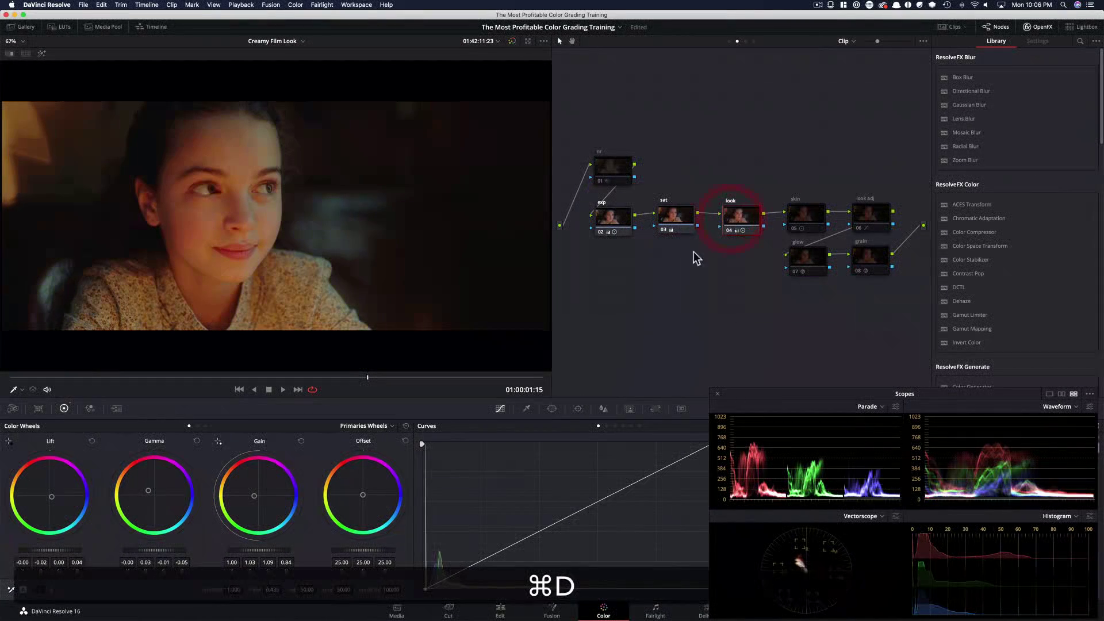
{"action": "key", "text": "super+d"}
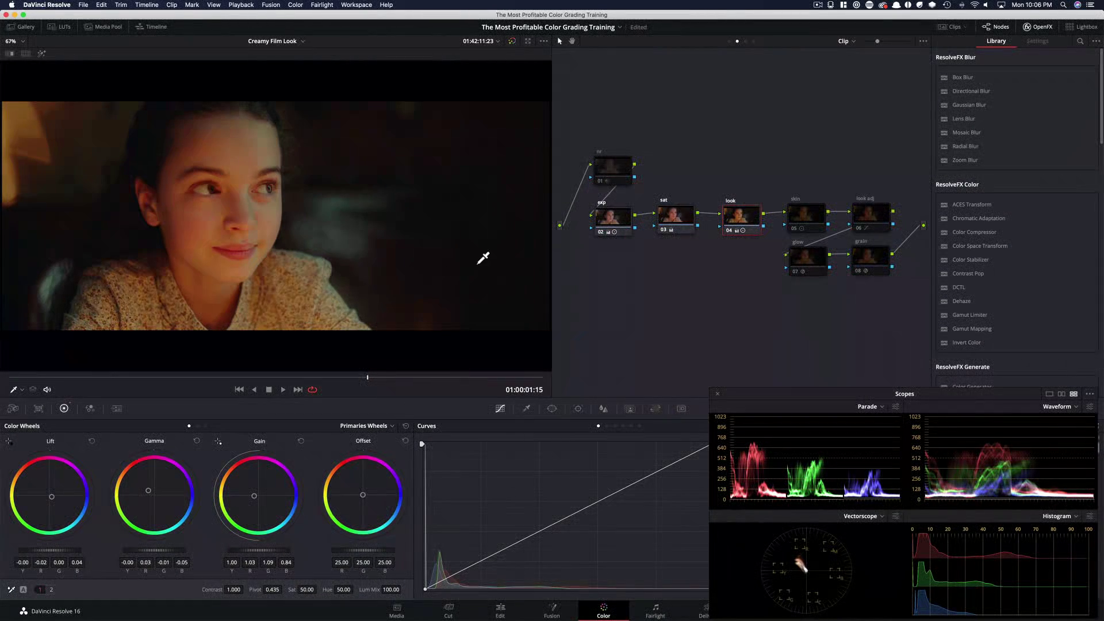
Select the skin node 05 and toggle it on and off to compare its adjustment
{"action": "left_click", "coordinate": [825, 162]}
{"action": "left_click", "coordinate": [806, 218]}
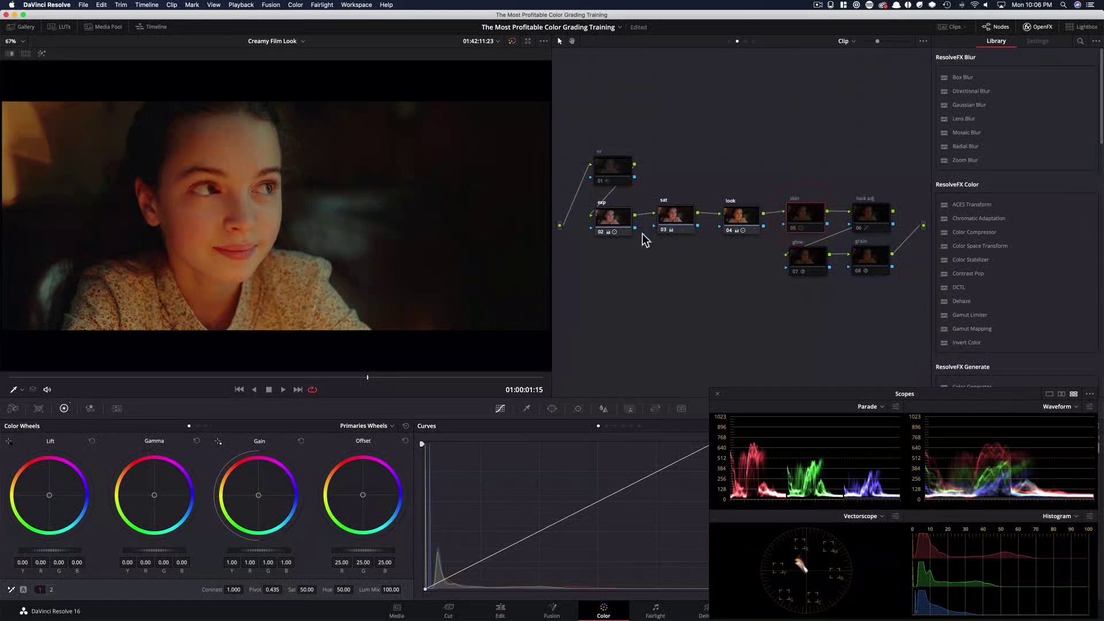
{"action": "key", "text": "super+d"}
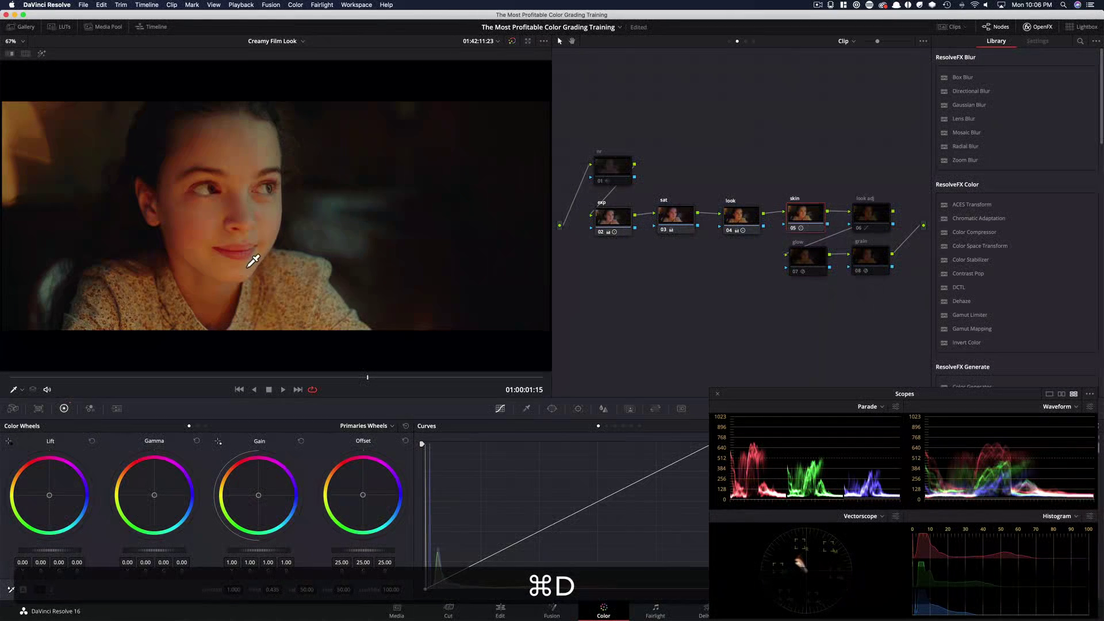
{"action": "key", "text": "super+d"}
{"action": "key", "text": "super+d"}
{"action": "key", "text": "super+d"}
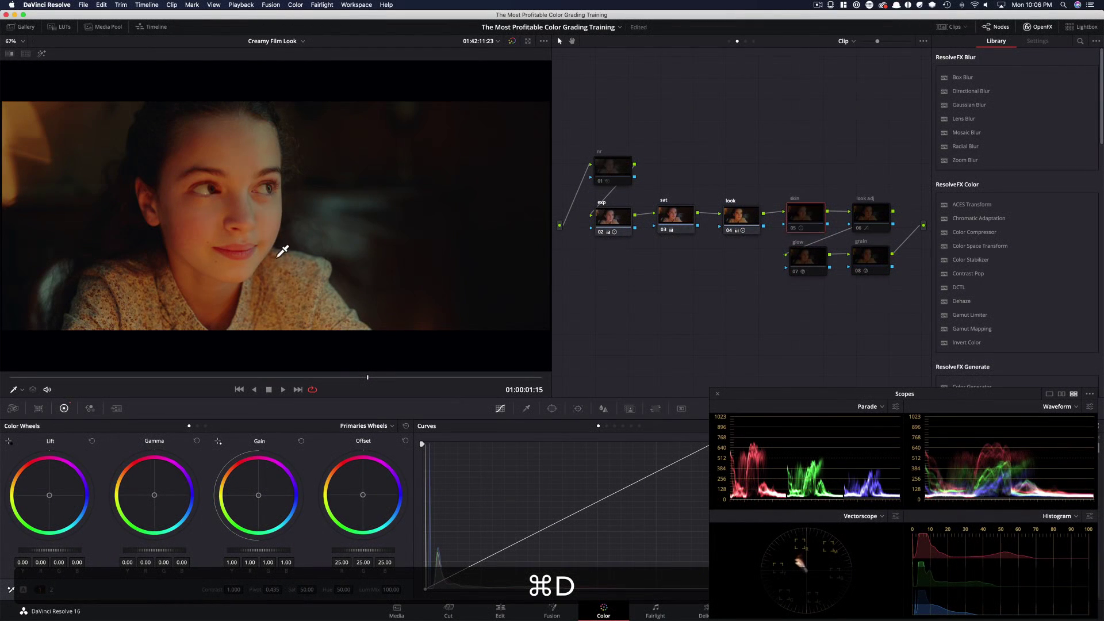
{"action": "key", "text": "super+d"}
Show the Log wheels for the skin node and toggle the node repeatedly to inspect its midtone shift
{"action": "left_click", "coordinate": [205, 426]}
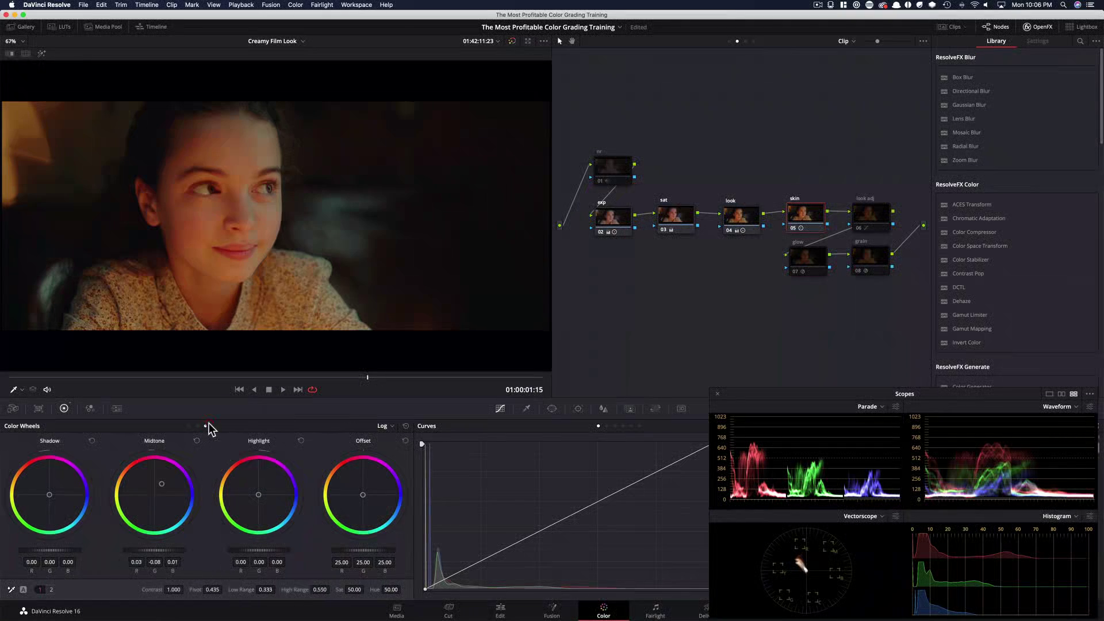
{"action": "key", "text": "super+d"}
{"action": "key", "text": "super+d"}
{"action": "key", "text": "super+d"}
{"action": "key", "text": "super+d"}
{"action": "key", "text": "super+d"}
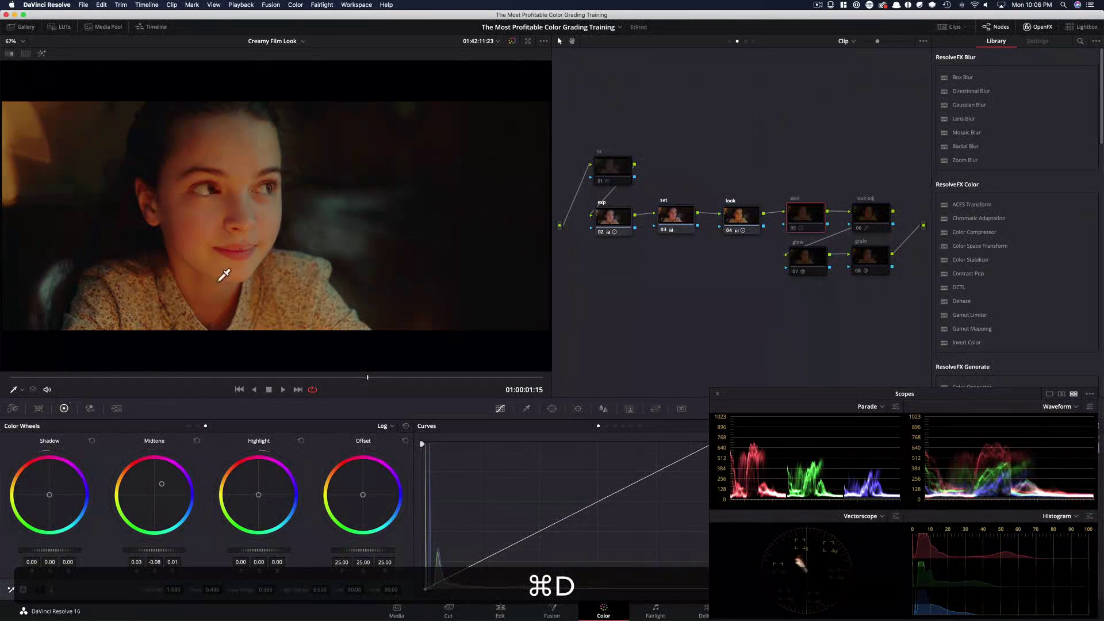
{"action": "key", "text": "super+d"}
{"action": "key", "text": "super+d"}
{"action": "key", "text": "super+d"}
{"action": "key", "text": "super+d"}
{"action": "key", "text": "super+d"}
{"action": "key", "text": "super+d"}
{"action": "key", "text": "super+d"}
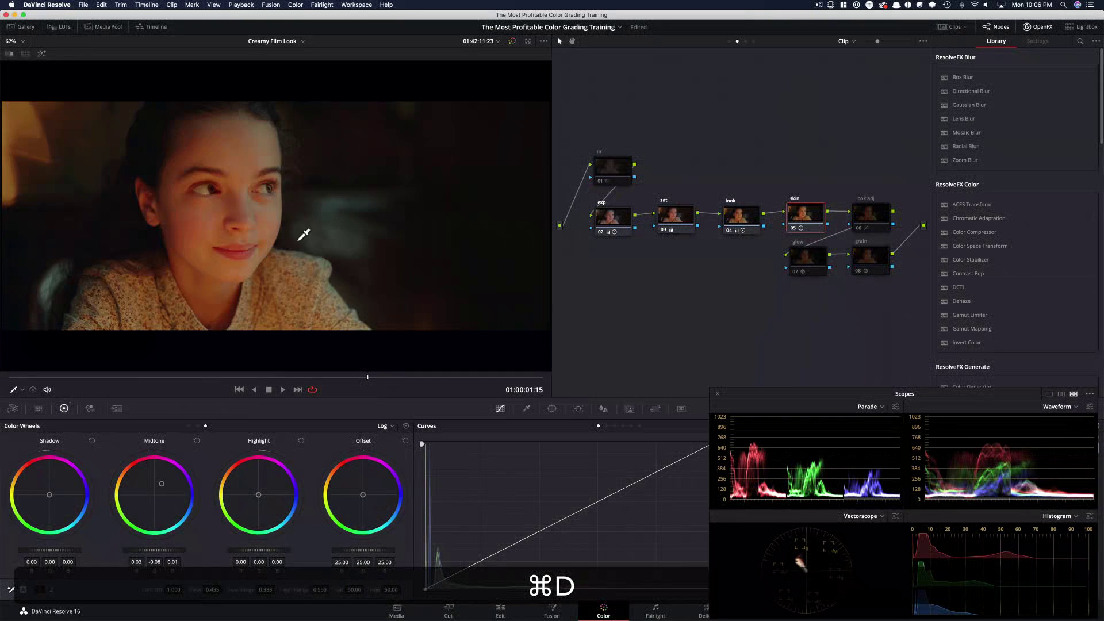
Select the look adj node 06 and toggle it on and off repeatedly to compare its effect
{"action": "key", "text": "super+d"}
{"action": "key", "text": "super+d"}
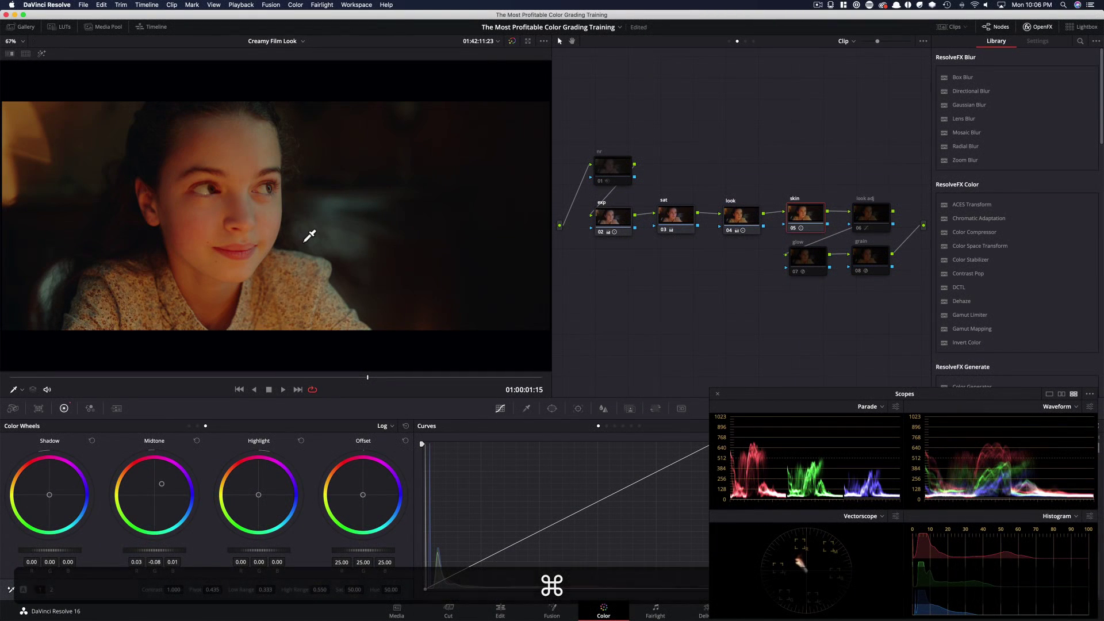
{"action": "left_click", "coordinate": [874, 218]}
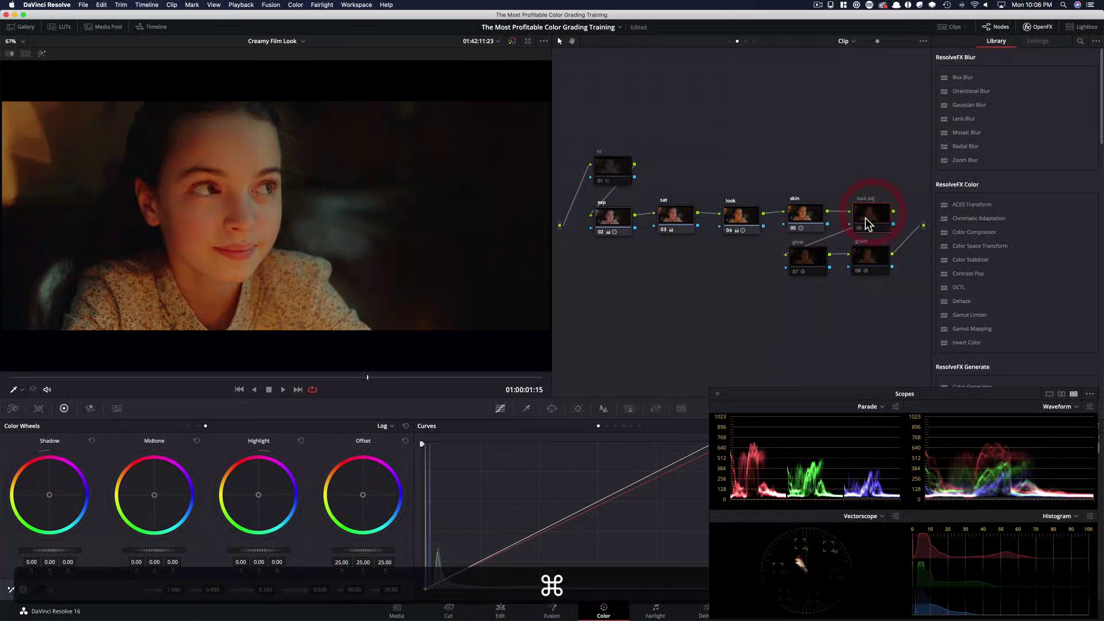
{"action": "key", "text": "super+d"}
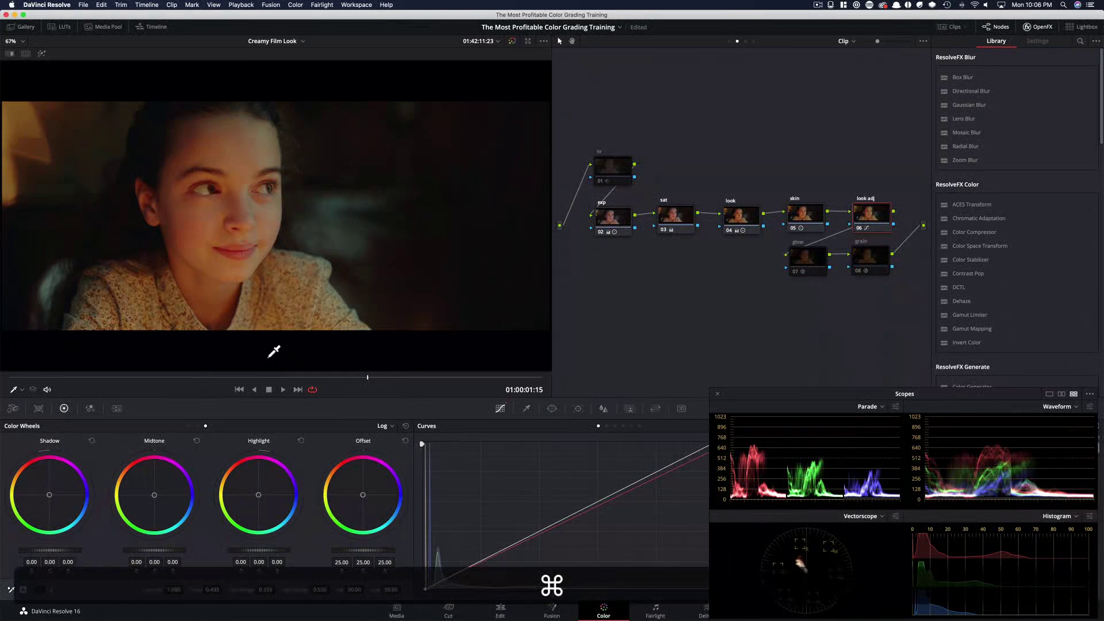
{"action": "key", "text": "super+d"}
{"action": "key", "text": "super+d"}
{"action": "key", "text": "super+d"}
{"action": "key", "text": "super+d"}
{"action": "key", "text": "super+d"}
{"action": "key", "text": "super+d"}
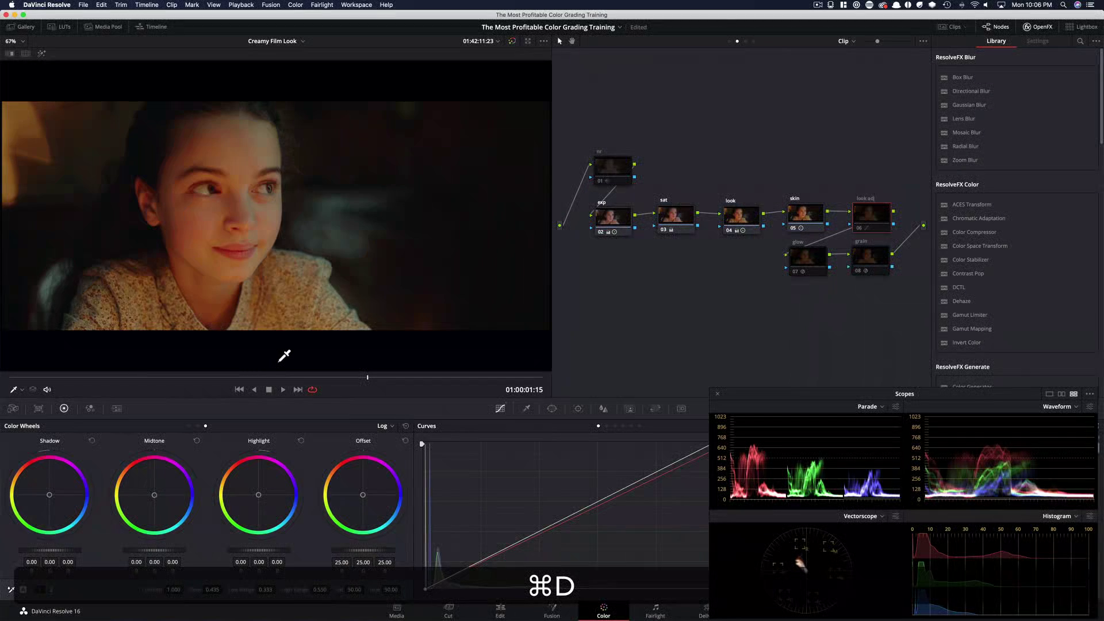
{"action": "key", "text": "super+d"}
{"action": "key", "text": "super+d"}
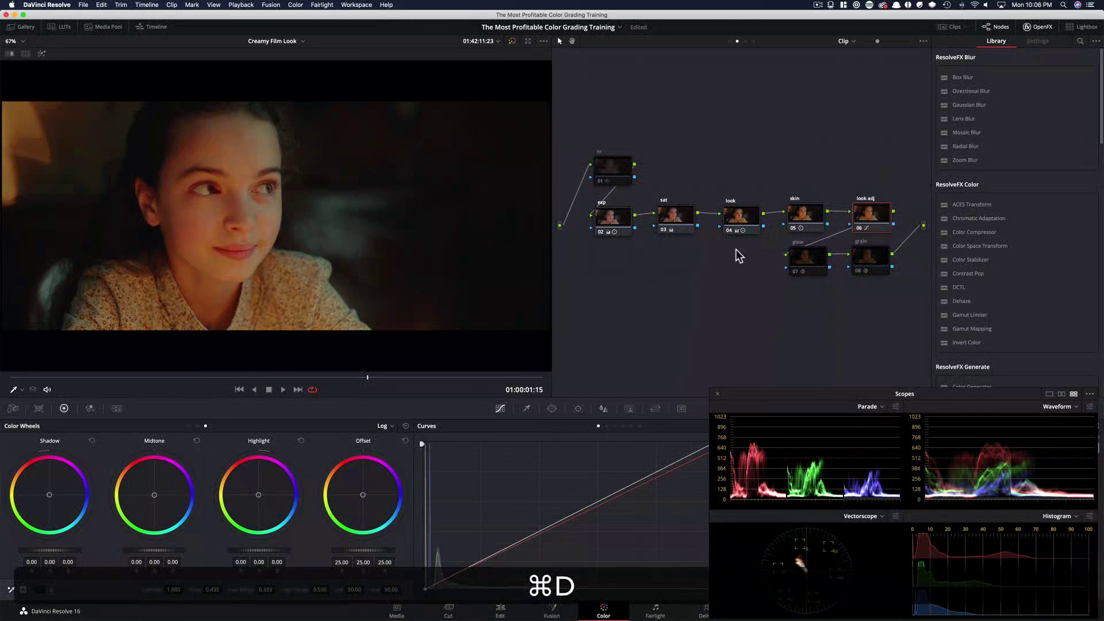
Select the glow node 07 and toggle it on and off repeatedly to compare its glow effect
{"action": "left_click", "coordinate": [816, 268]}
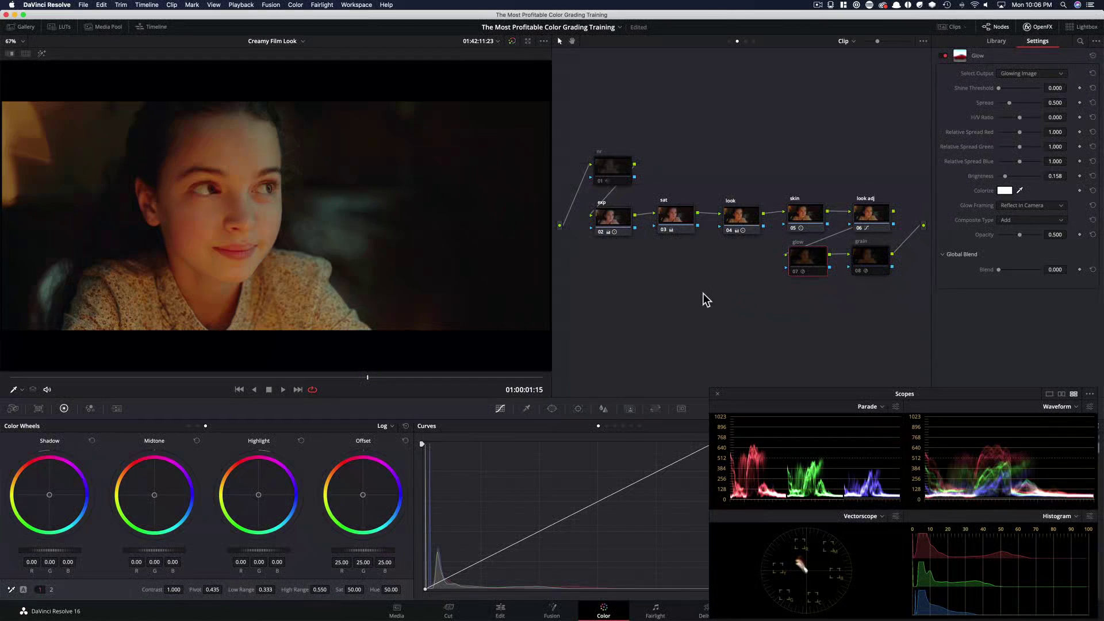
{"action": "key", "text": "super+d"}
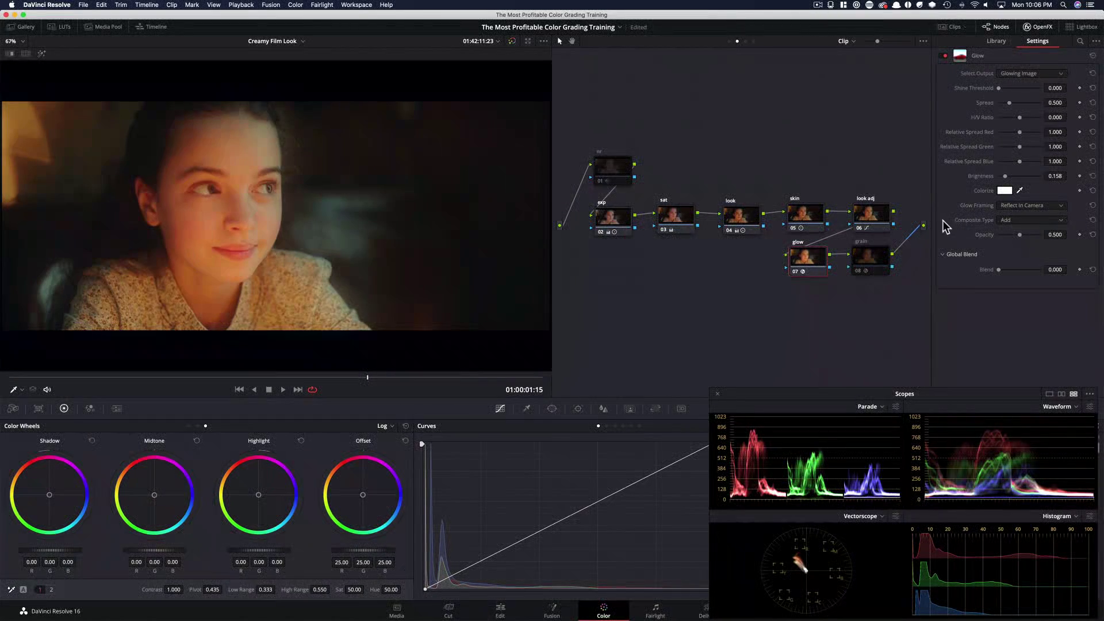
{"action": "key", "text": "super+d"}
{"action": "key", "text": "super+d"}
{"action": "key", "text": "super+d"}
{"action": "key", "text": "super+d"}
{"action": "key", "text": "super+d"}
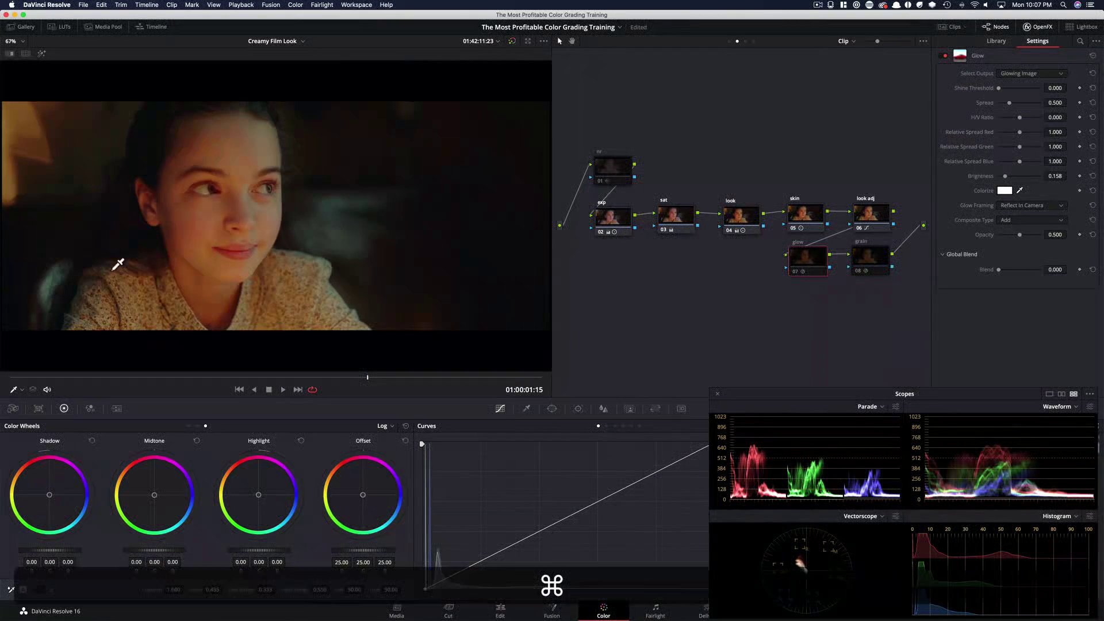
{"action": "key", "text": "super+d"}
{"action": "key", "text": "super+d"}
{"action": "key", "text": "super+d"}
{"action": "key", "text": "super+d"}
{"action": "key", "text": "super+d"}
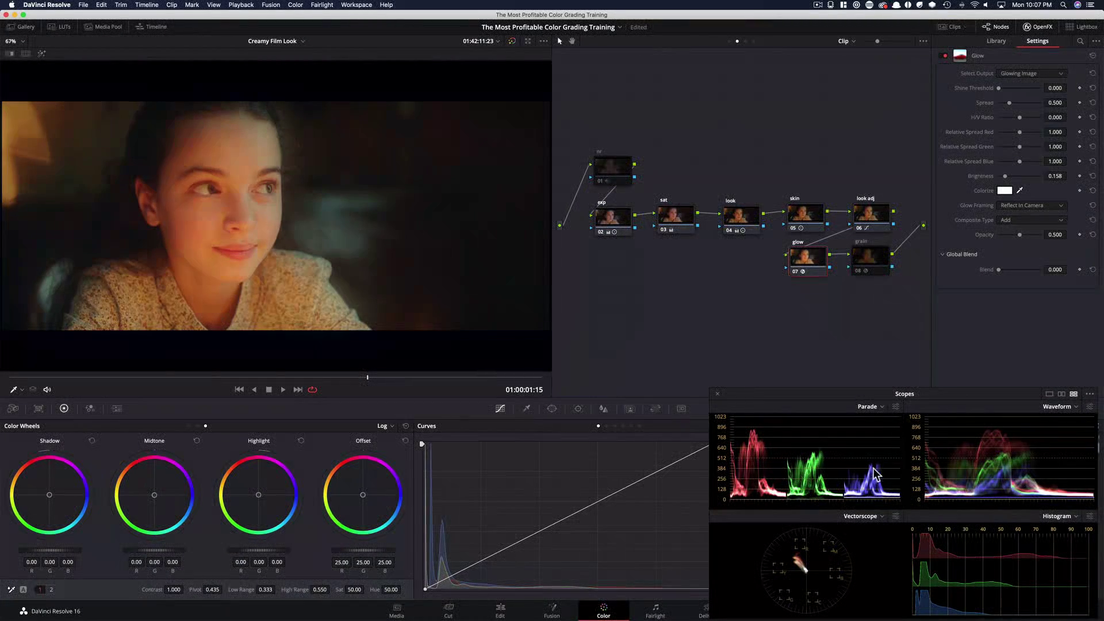
{"action": "key", "text": "super+d"}
Select the top parallel node 01 and toggle it on and off to compare its effect
{"action": "key", "text": "super+d"}
{"action": "key", "text": "super+d"}
{"action": "key", "text": "super+d"}
{"action": "key", "text": "super+d"}
{"action": "key", "text": "super+d"}
{"action": "left_click", "coordinate": [610, 168]}
{"action": "key", "text": "super+d"}
{"action": "key", "text": "super+d"}
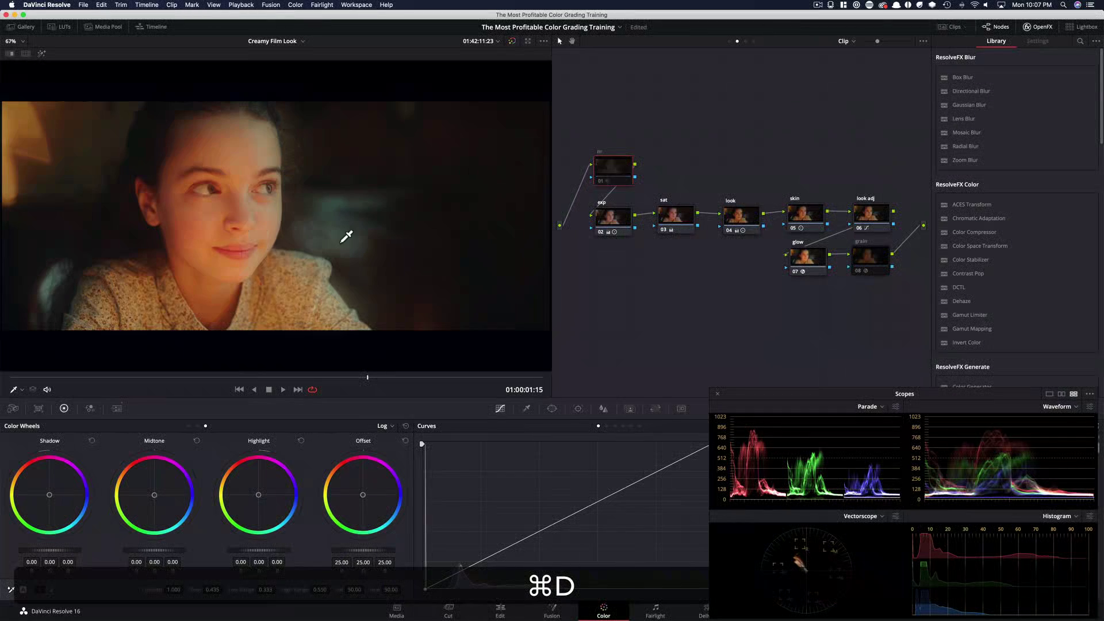
Select the grain node 08 and toggle it on and off to compare the film grain
{"action": "key", "text": "super+d"}
{"action": "left_click", "coordinate": [875, 261]}
{"action": "key", "text": "super+d"}
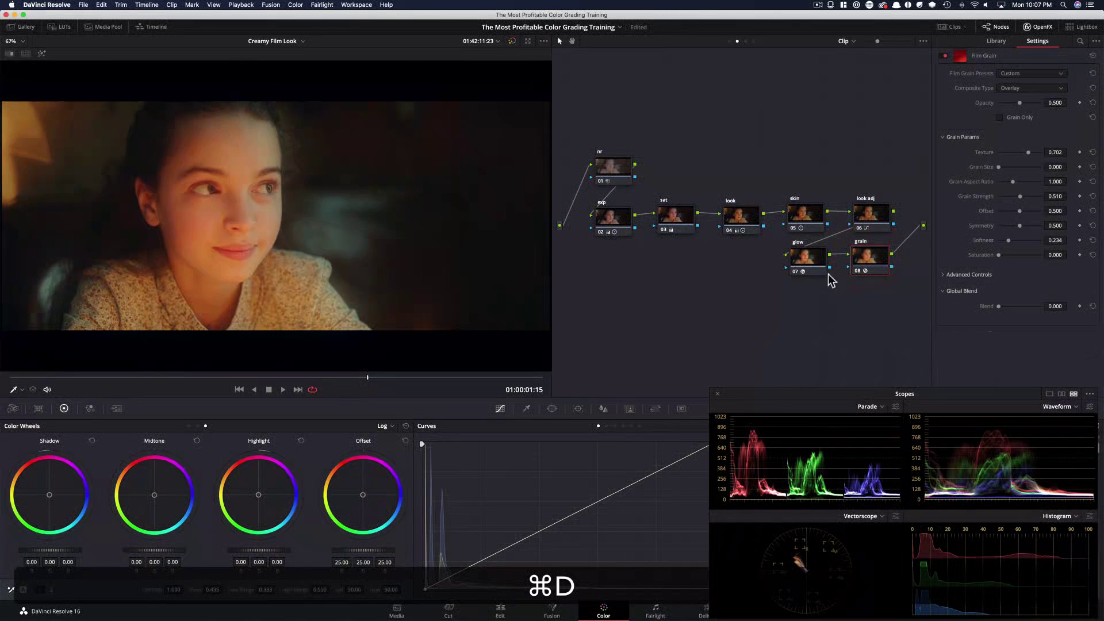
{"action": "key", "text": "super+d"}
{"action": "key", "text": "super+d"}
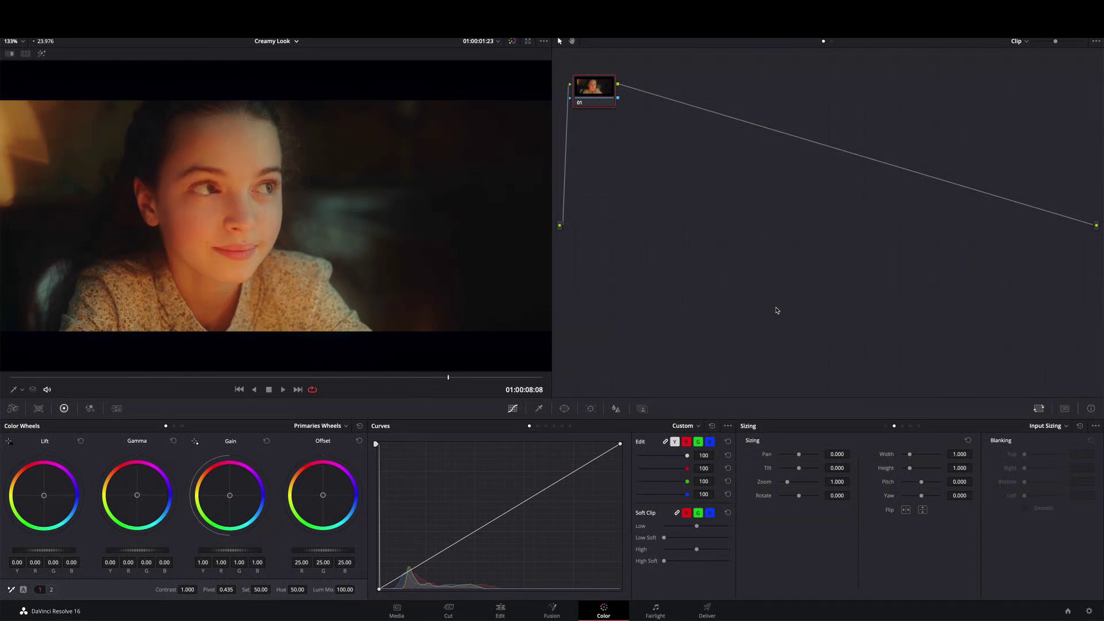
Play back the Creamy Look clip in the viewer
{"action": "key", "text": "space"}
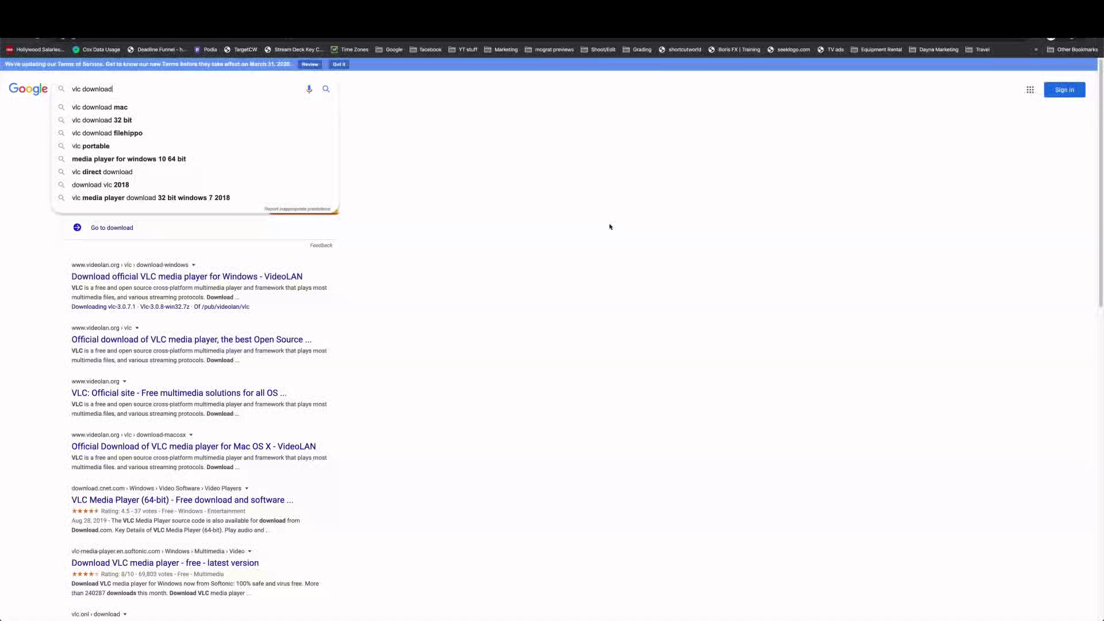
{"action": "key", "text": "Return"}
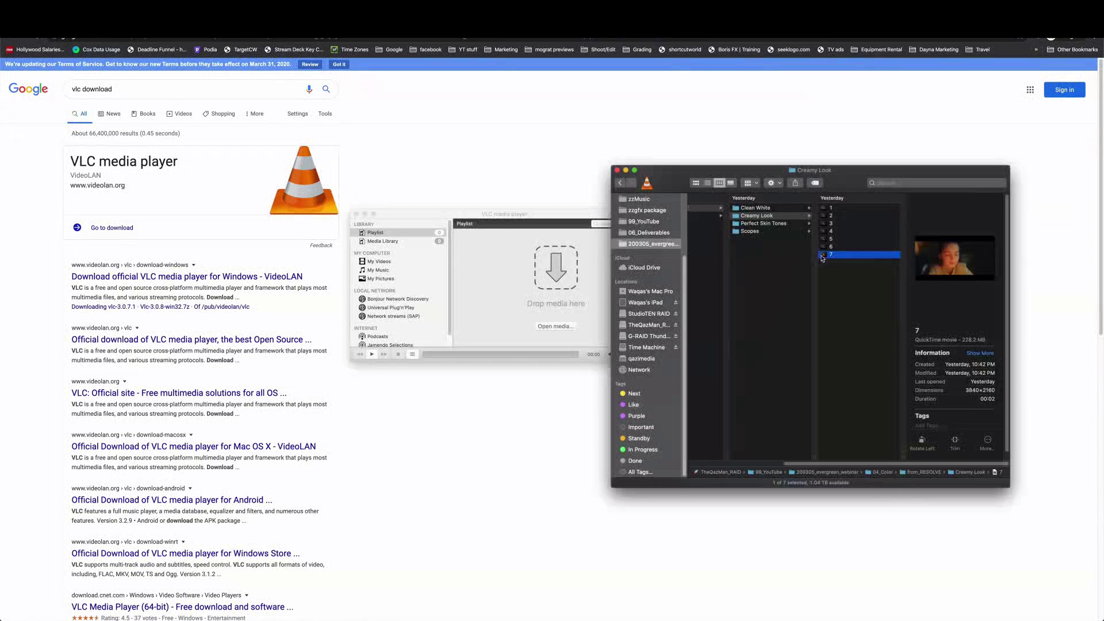
Switch to VLC, drop exported clip 7 from the Creamy Look folder into the player and play it
{"action": "left_click_drag", "start_coordinate": [828, 254], "coordinate": [546, 273]}
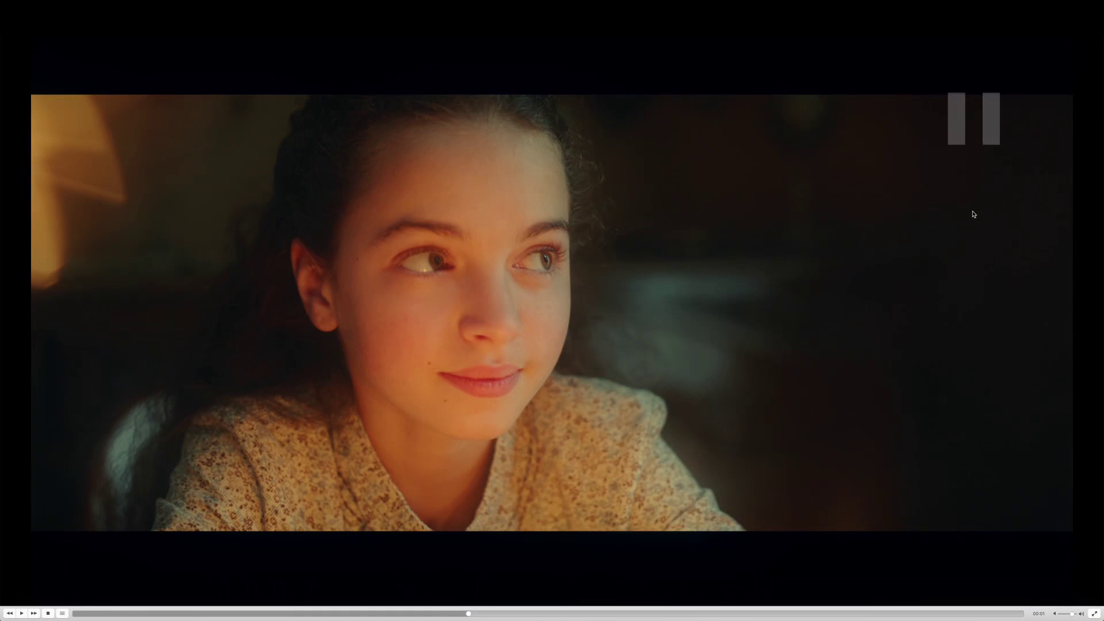
{"action": "key", "text": "space"}
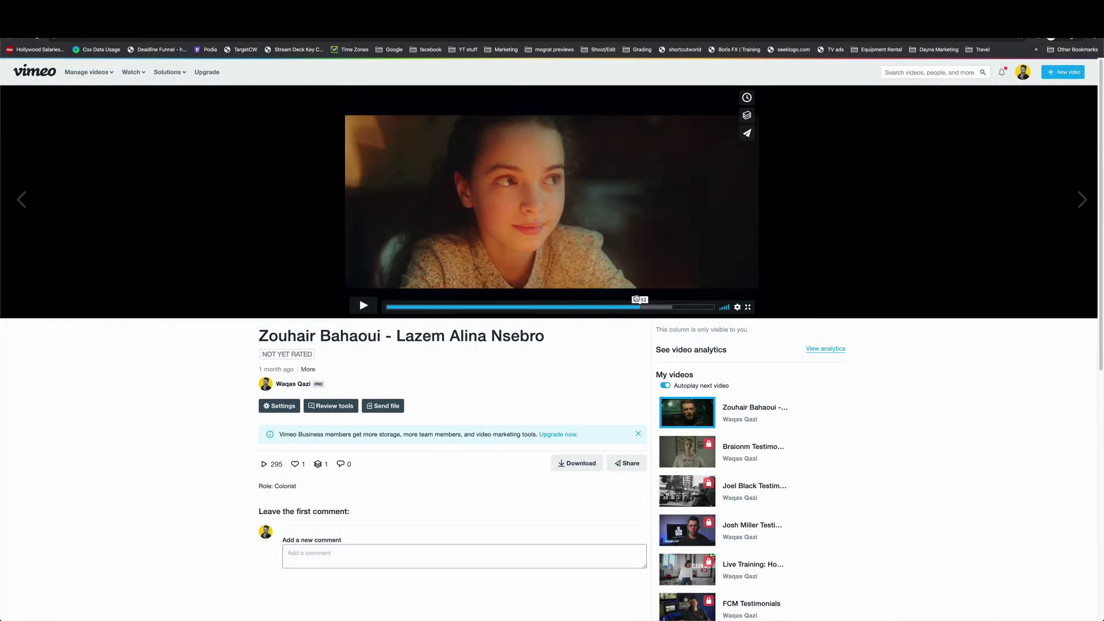
Play the graded clip on its Vimeo page to review the result
{"action": "left_click", "coordinate": [601, 253]}
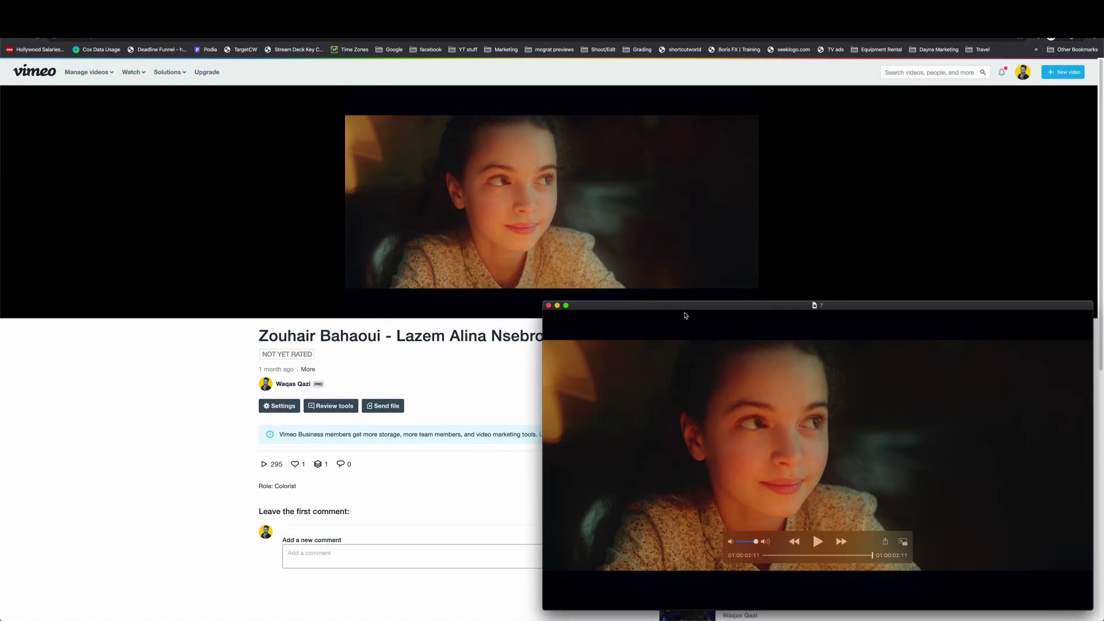
{"action": "left_click_drag", "start_coordinate": [782, 407], "coordinate": [536, 361]}
{"action": "key", "text": "space"}
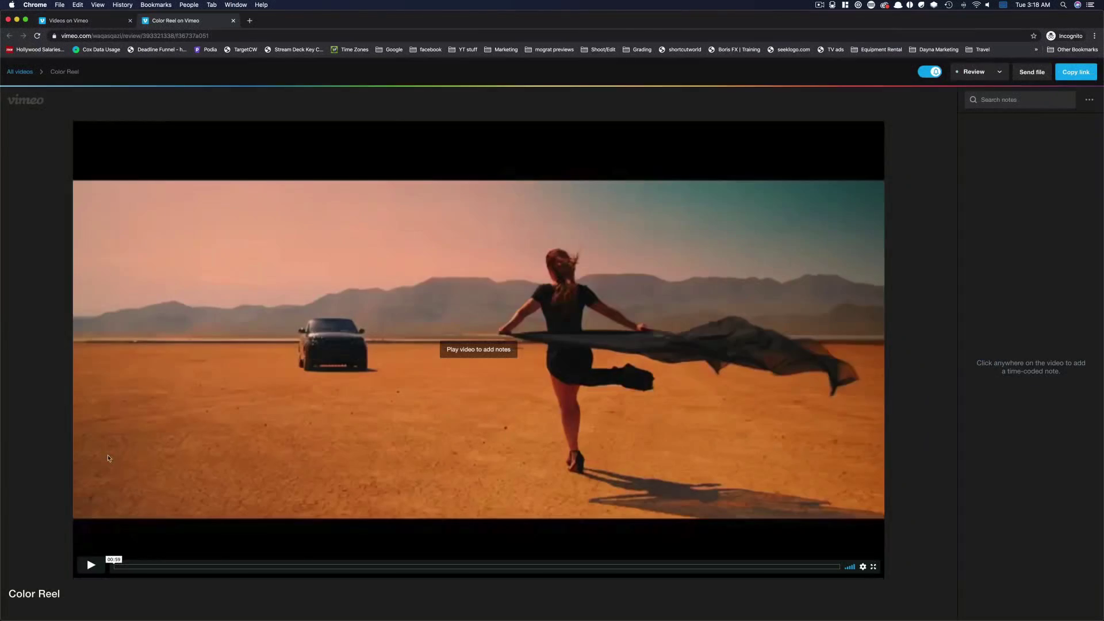
Open the Color Reel review page on Vimeo and add a time-coded note 'add title' at 00:01
{"action": "left_click", "coordinate": [90, 565]}
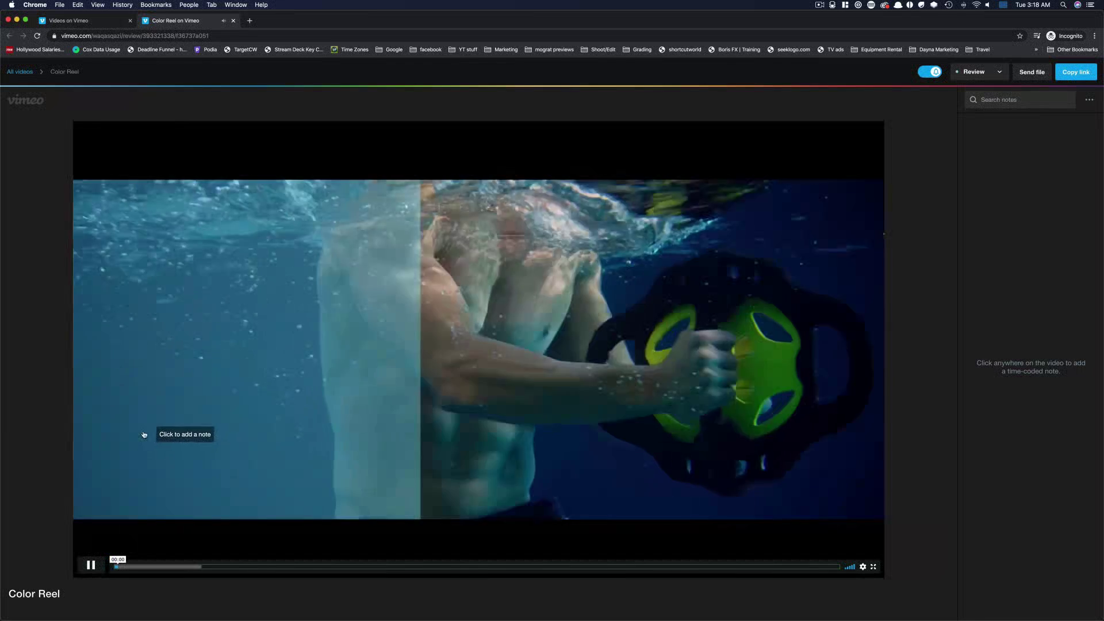
{"action": "left_click", "coordinate": [552, 387]}
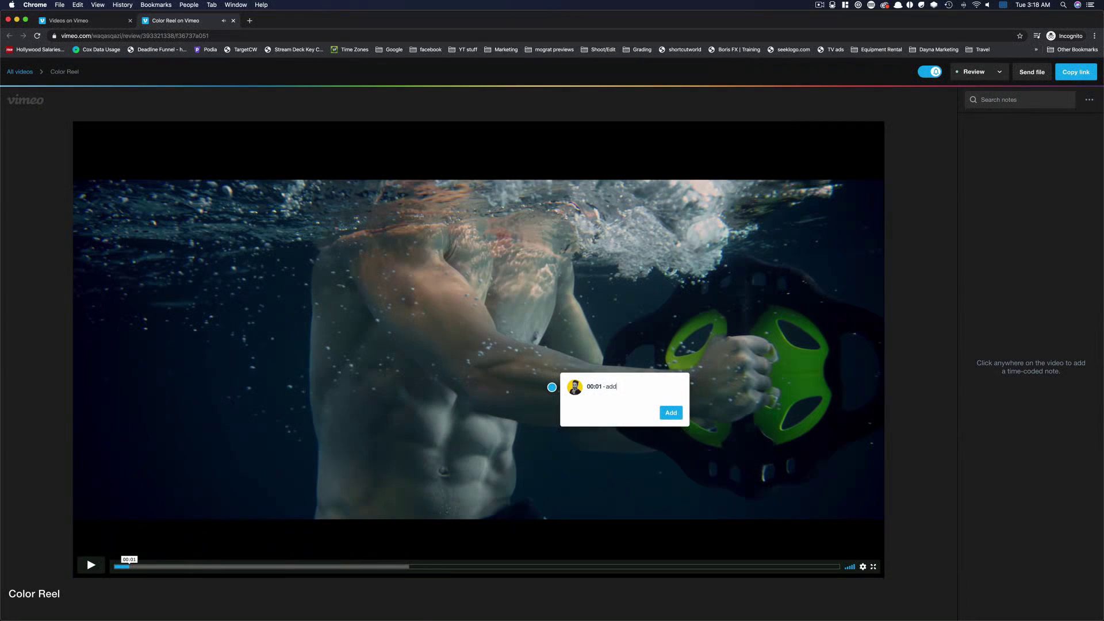
{"action": "type", "text": "add title"}
{"action": "key", "text": "Return"}
Seek to 00:08 and add a note 'bring out eyes more' on the frame
{"action": "left_click", "coordinate": [212, 567]}
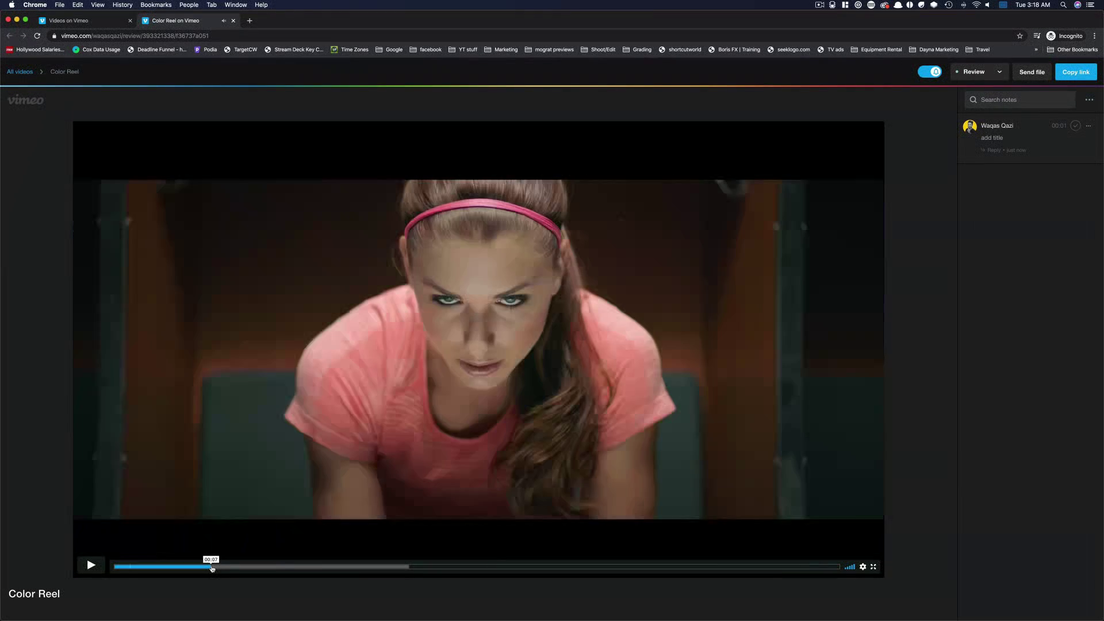
{"action": "left_click", "coordinate": [291, 496]}
{"action": "type", "text": "bring out"}
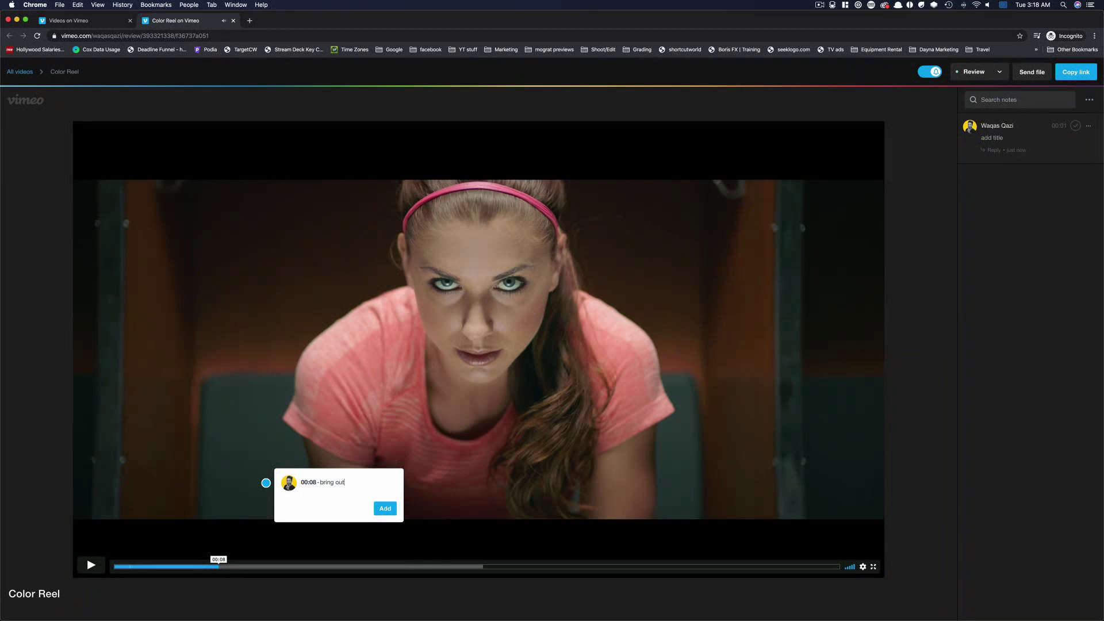
{"action": "type", "text": " eyes more"}
{"action": "key", "text": "Return"}
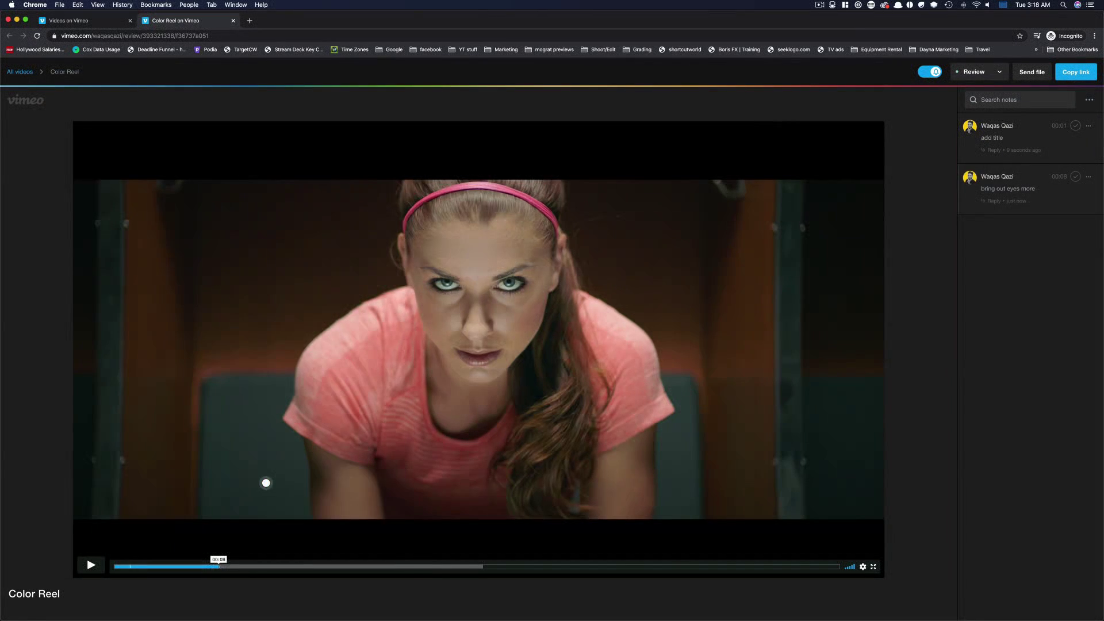
Add a note 'speed up transition' at 00:24 and revisit the earlier notes in the list
{"action": "left_click", "coordinate": [406, 567]}
{"action": "left_click", "coordinate": [510, 455]}
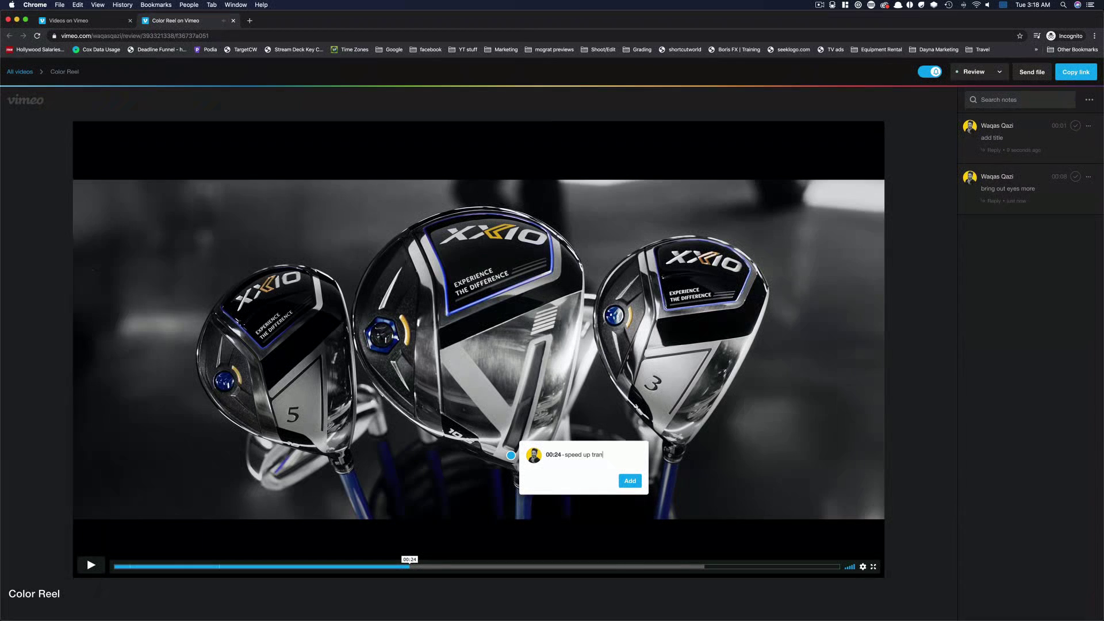
{"action": "left_click", "coordinate": [631, 481]}
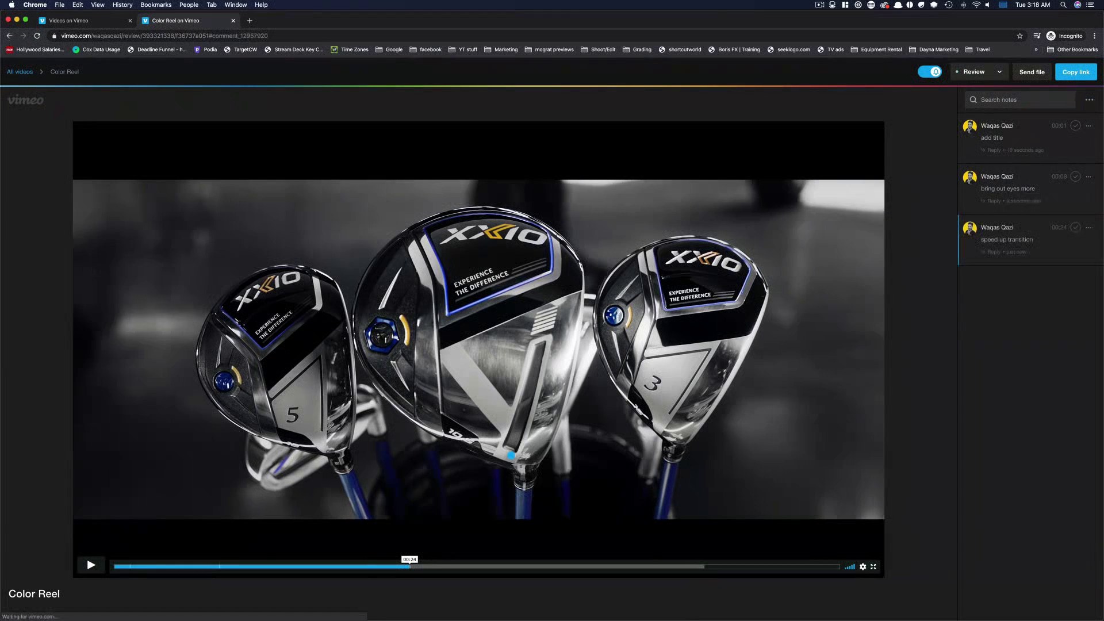
{"action": "left_click", "coordinate": [1034, 181]}
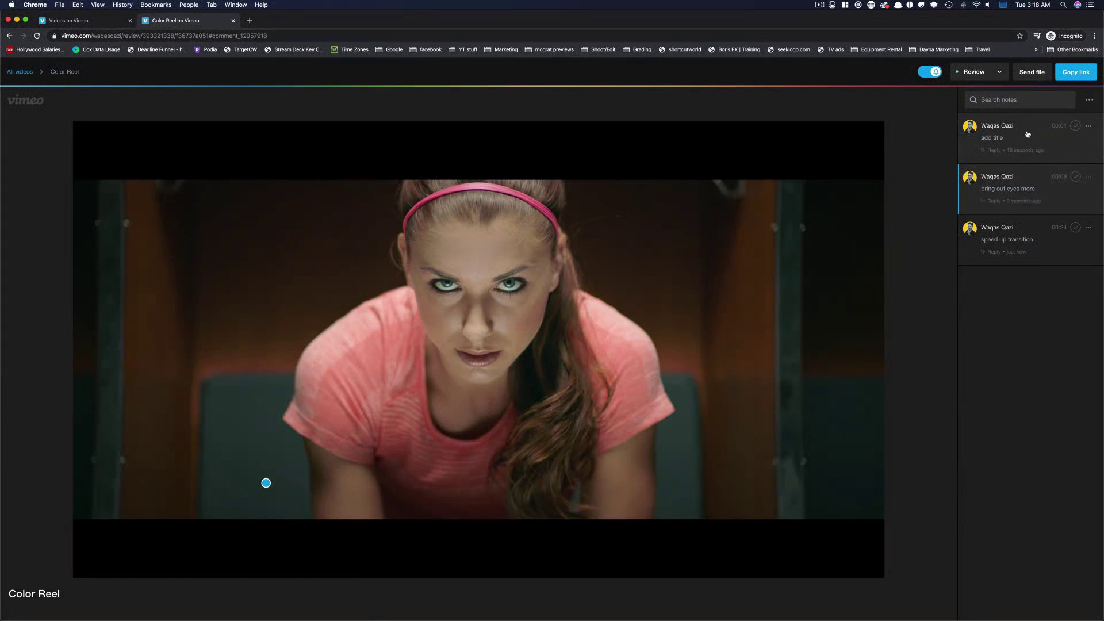
{"action": "left_click", "coordinate": [1027, 134]}
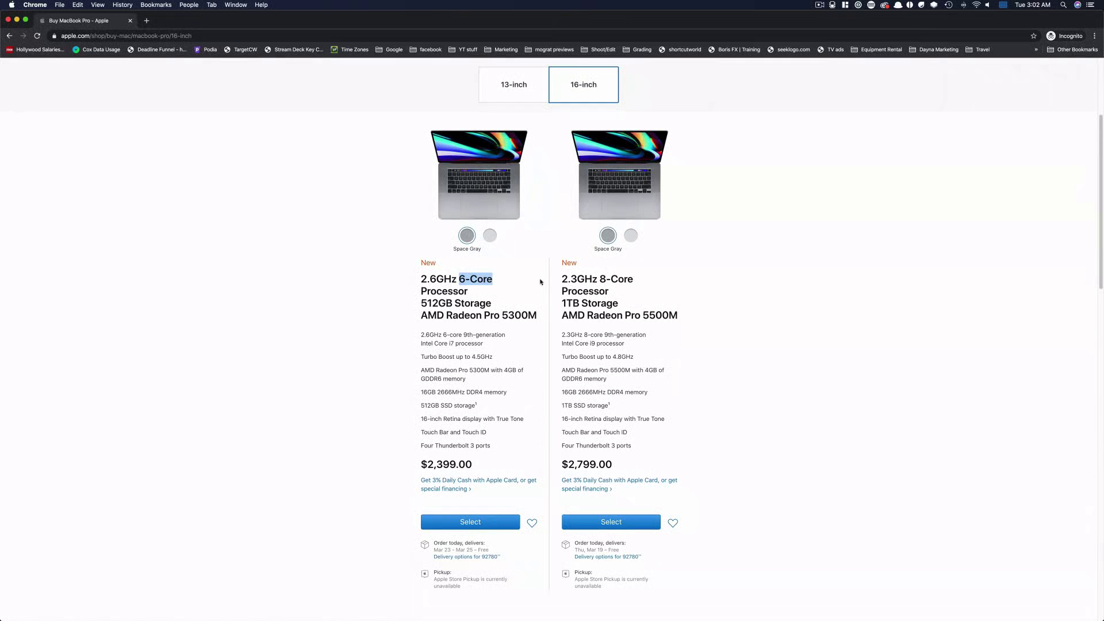
Compare 16-inch MacBook Pro configurations and choose the AMD Radeon Pro 5500M with 8GB of GDDR6 memory
{"action": "left_click_drag", "start_coordinate": [600, 278], "coordinate": [677, 280]}
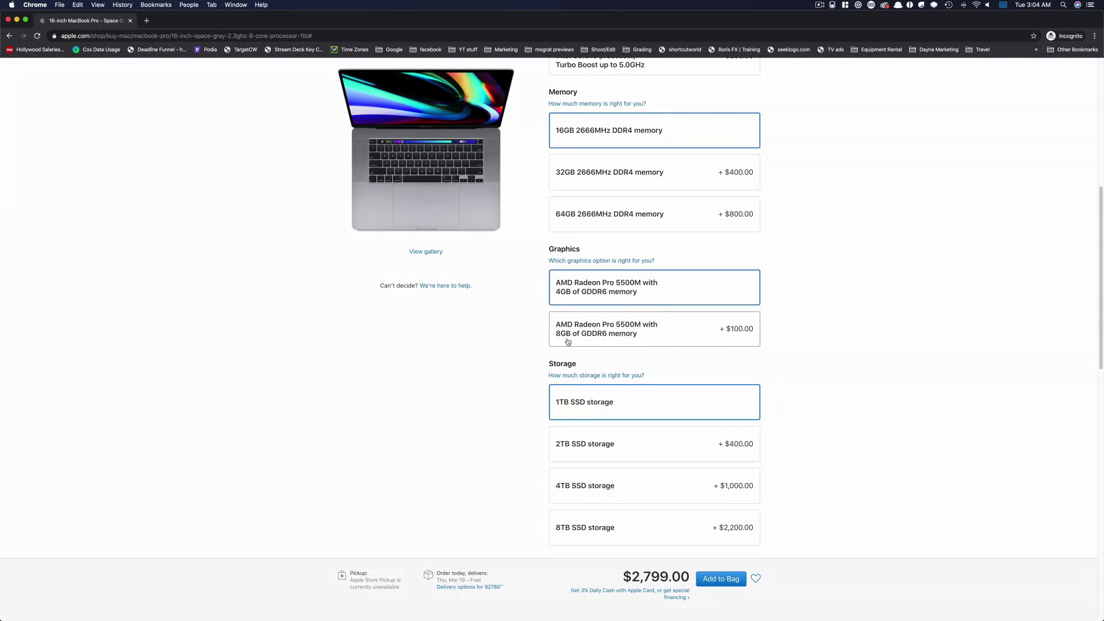
{"action": "left_click", "coordinate": [564, 341]}
{"action": "scroll", "coordinate": [557, 215], "scroll_direction": "up", "scroll_amount": 3}
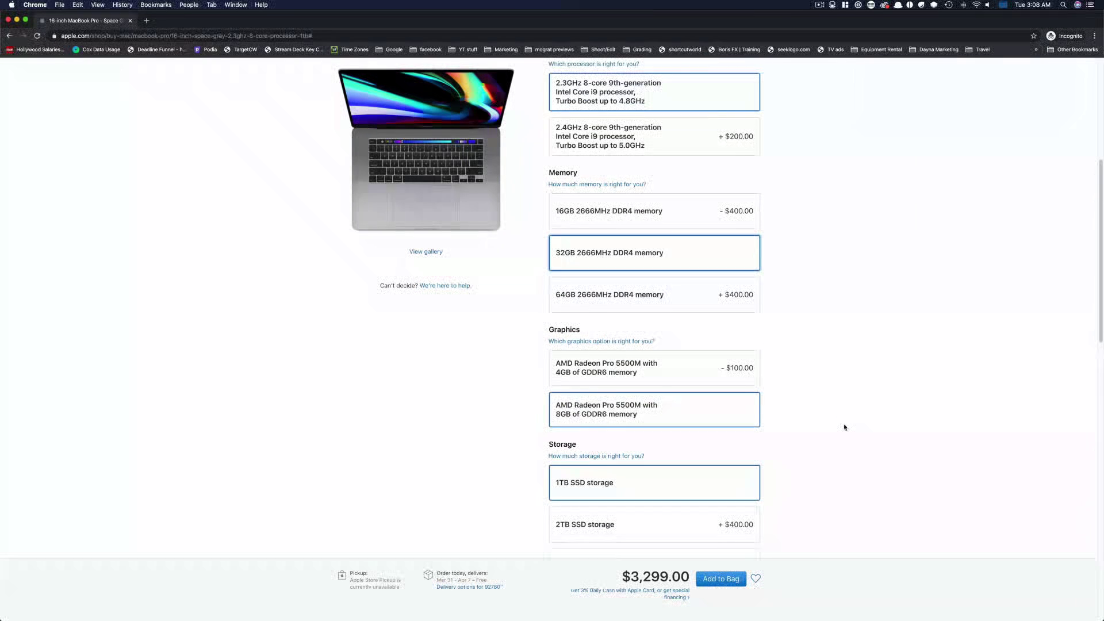
{"action": "scroll", "coordinate": [846, 424], "scroll_direction": "down", "scroll_amount": 5}
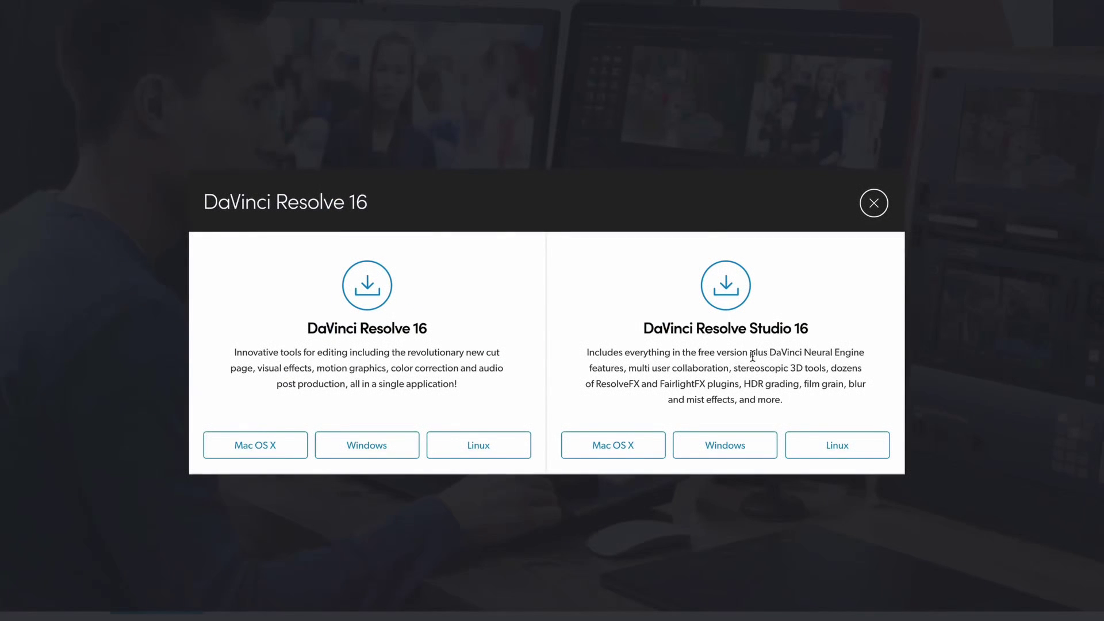
In the H.264 Master render settings, enable Force sizing to highest quality and Force debayer to highest quality
{"action": "left_click_drag", "start_coordinate": [752, 357], "coordinate": [848, 397]}
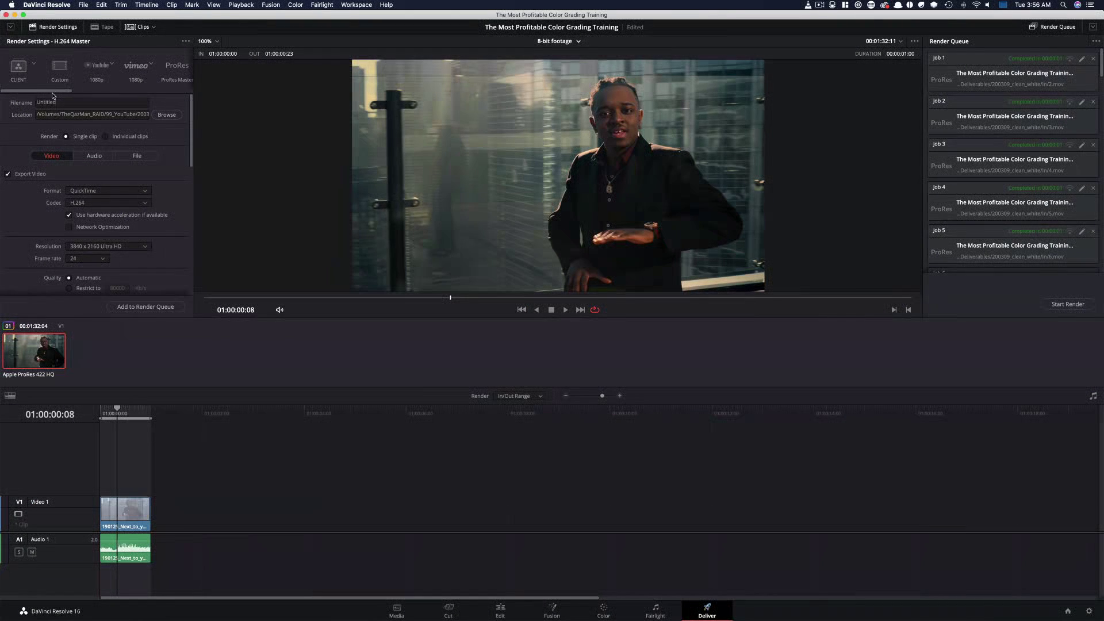
{"action": "scroll", "coordinate": [53, 96], "scroll_direction": "right", "scroll_amount": 5}
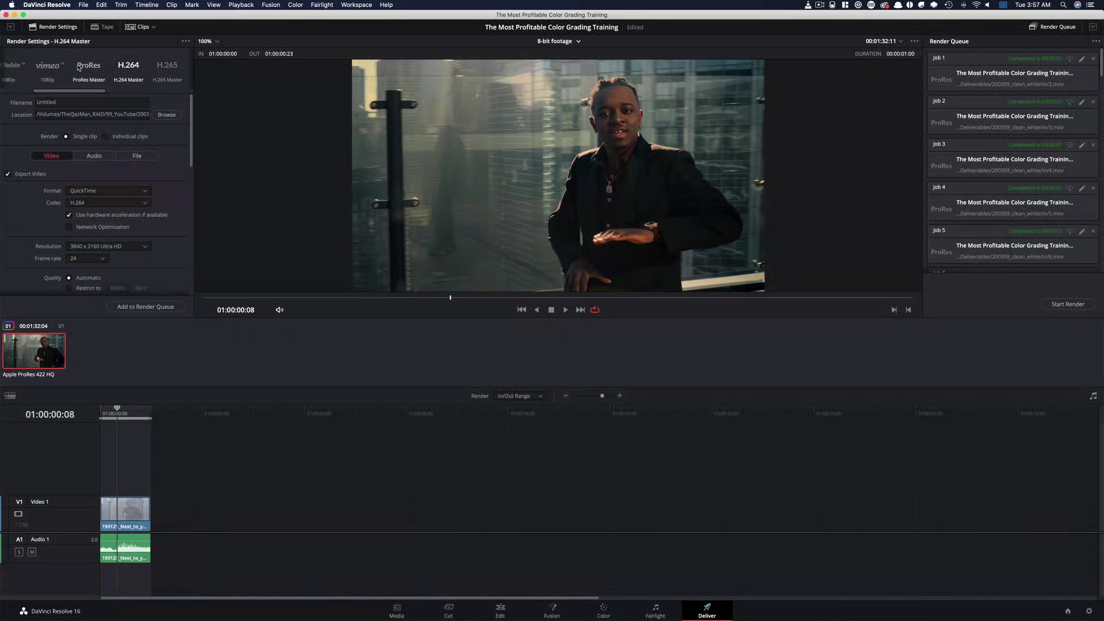
{"action": "left_click", "coordinate": [10, 27]}
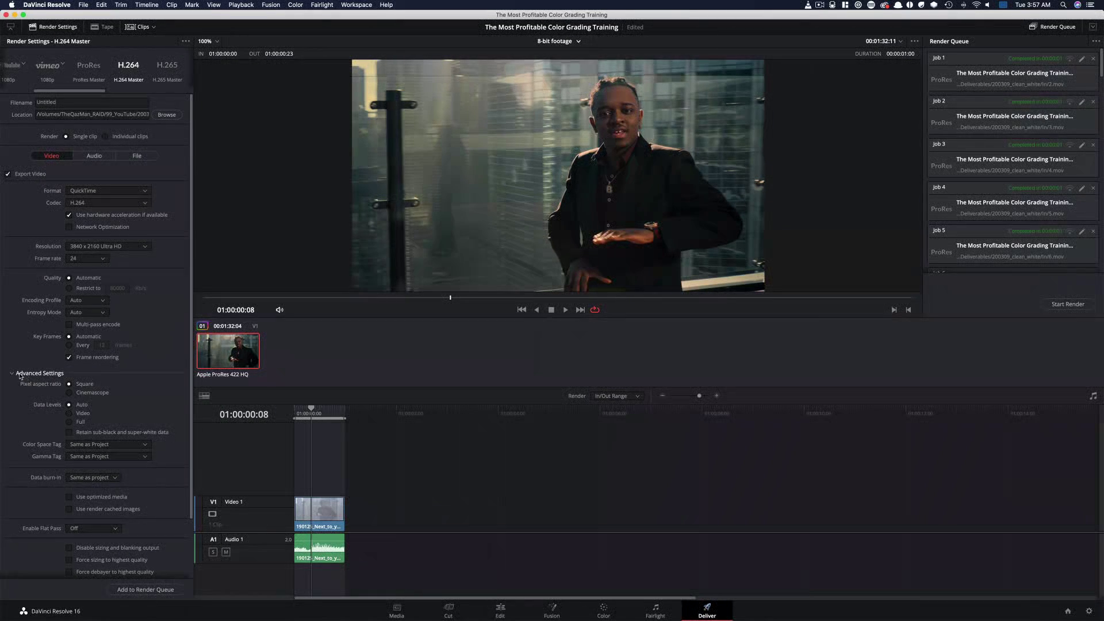
{"action": "left_click", "coordinate": [34, 375]}
{"action": "left_click", "coordinate": [30, 374]}
{"action": "left_click_drag", "start_coordinate": [191, 435], "coordinate": [203, 498]}
{"action": "left_click", "coordinate": [109, 493]}
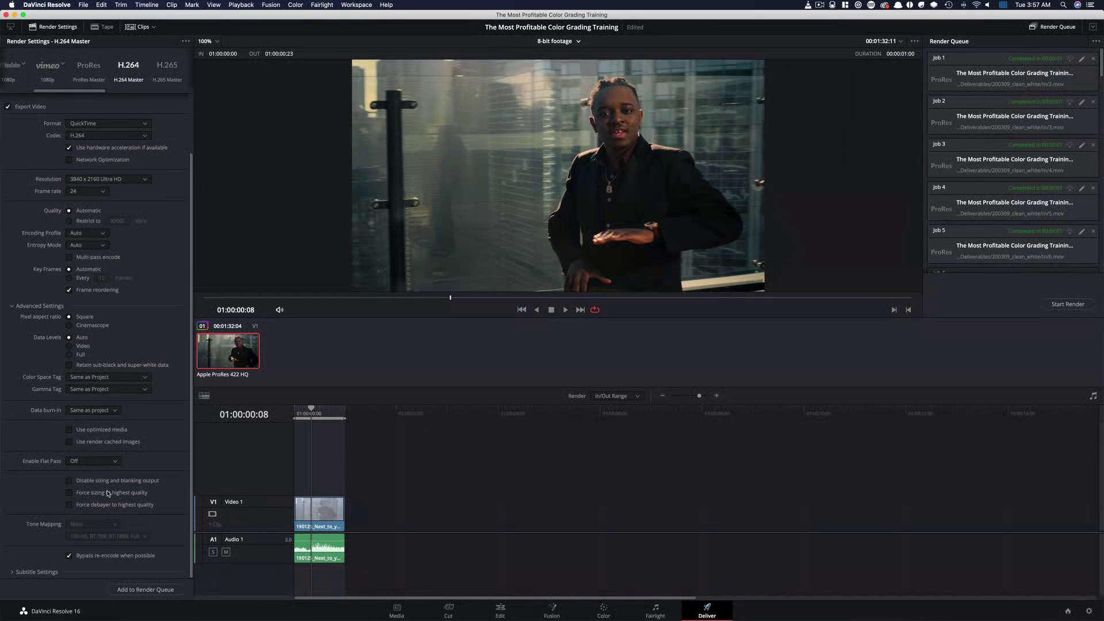
{"action": "left_click", "coordinate": [112, 506]}
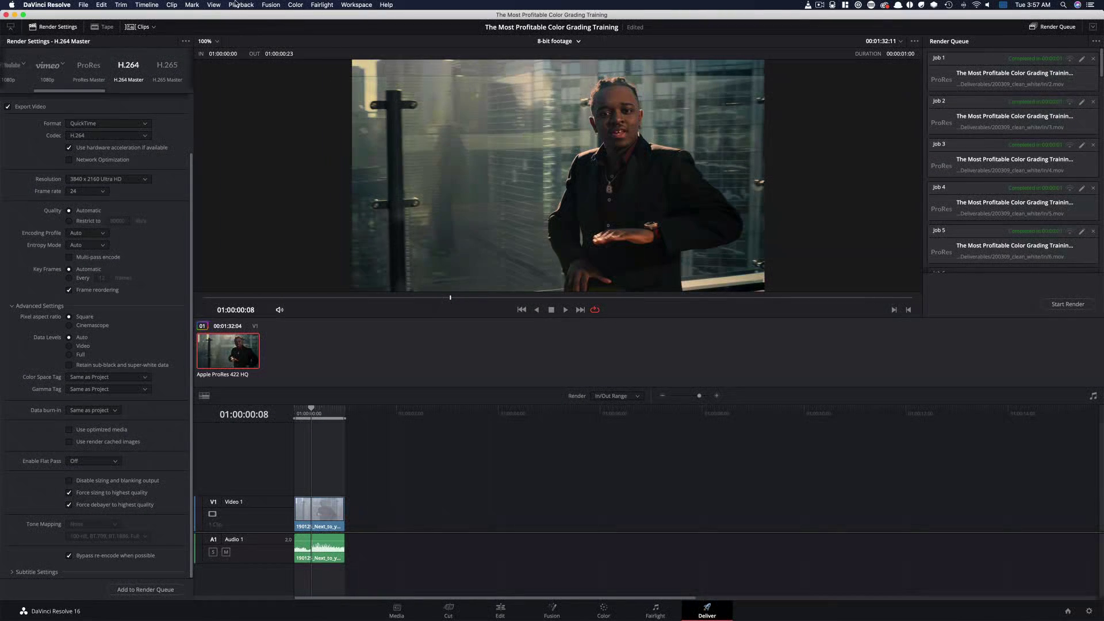
{"action": "left_click", "coordinate": [241, 4]}
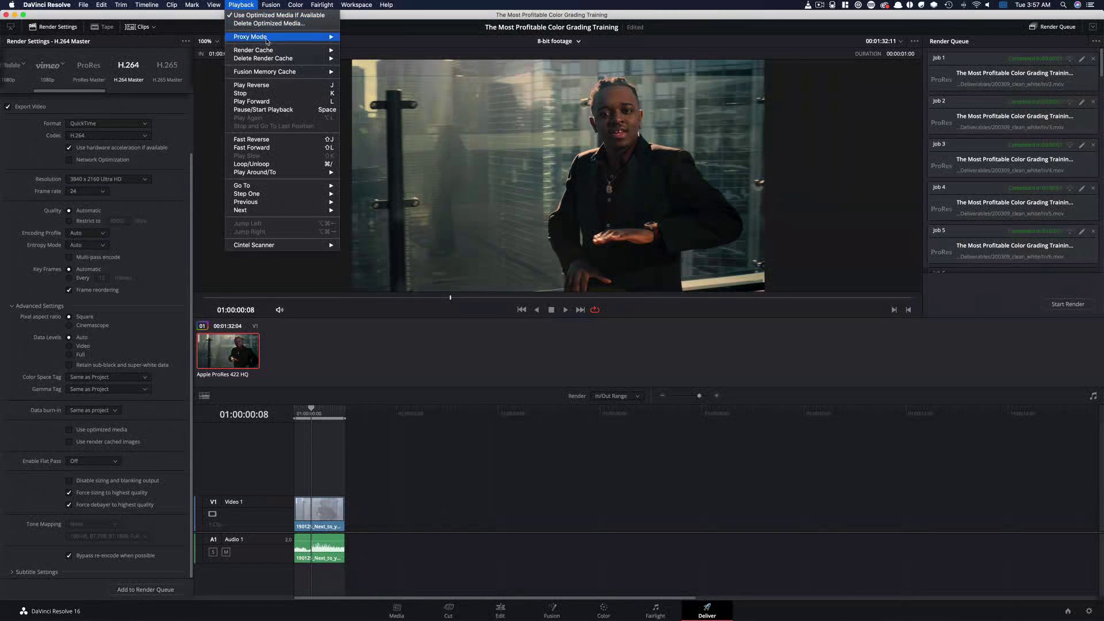
{"action": "mouse_move", "coordinate": [279, 54]}
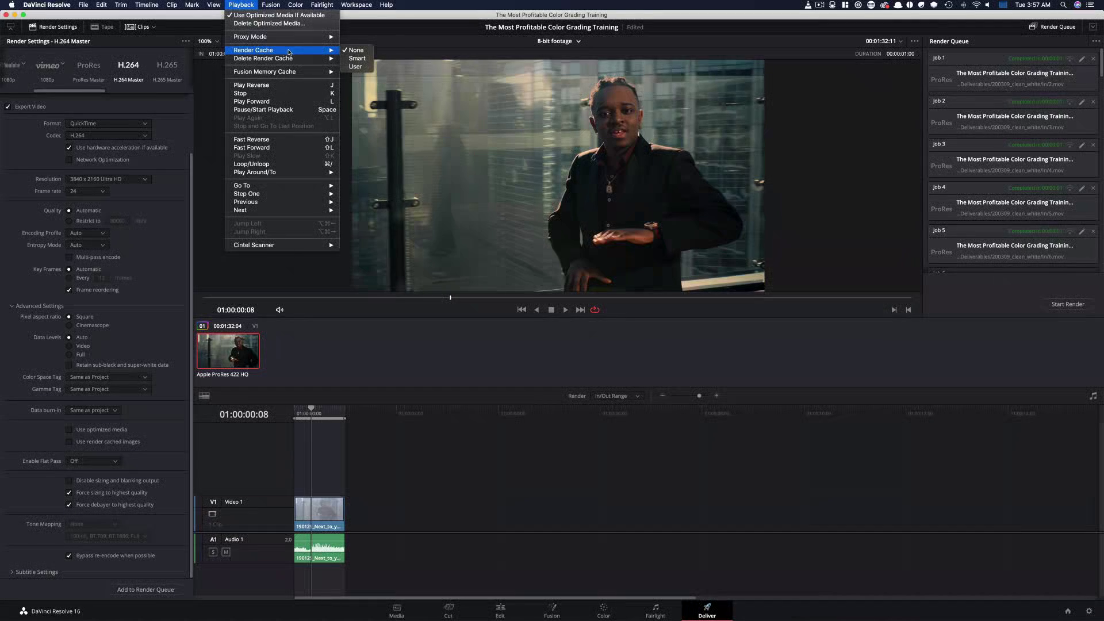
{"action": "left_click", "coordinate": [373, 371]}
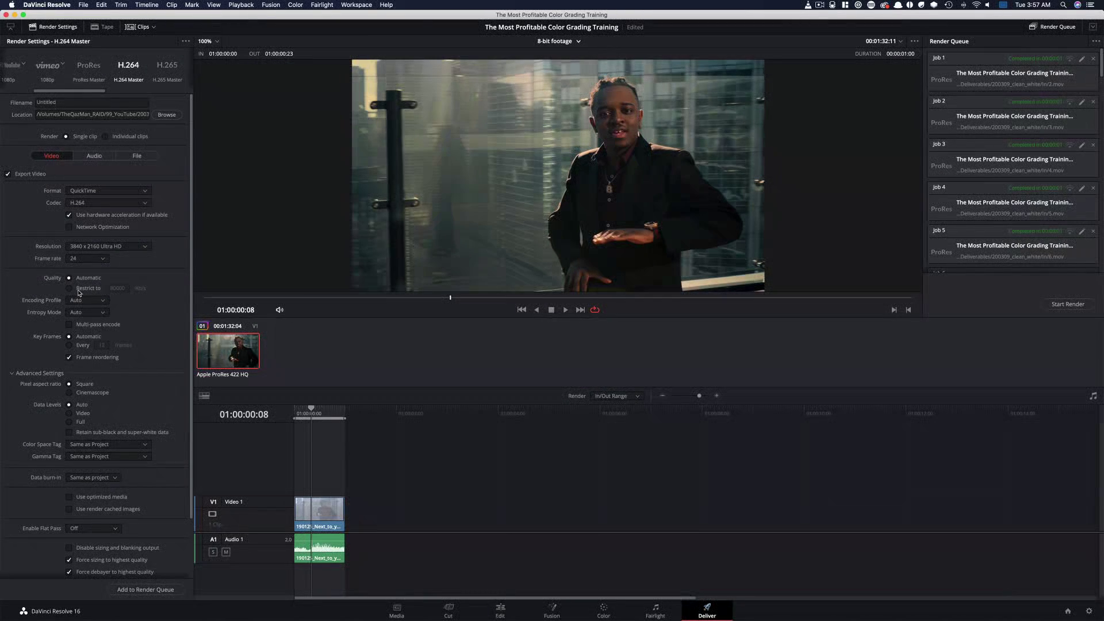
Set the render resolution to 1920 x 1080 HD and restrict the quality to a 4000 Kb/s bitrate
{"action": "left_click", "coordinate": [79, 290]}
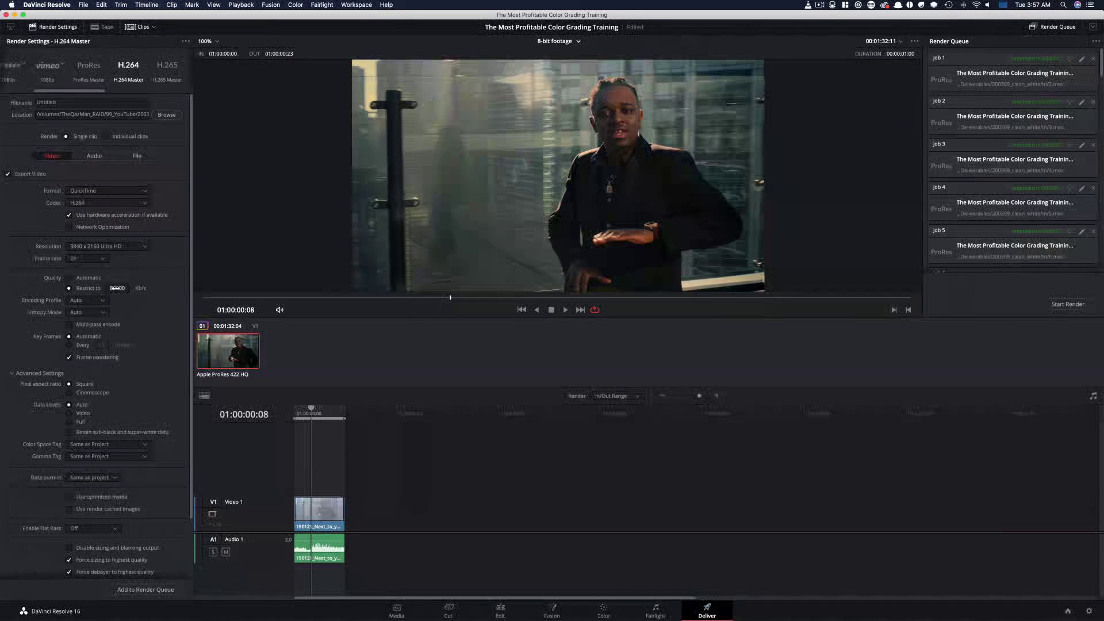
{"action": "left_click", "coordinate": [114, 288]}
{"action": "left_click", "coordinate": [125, 248]}
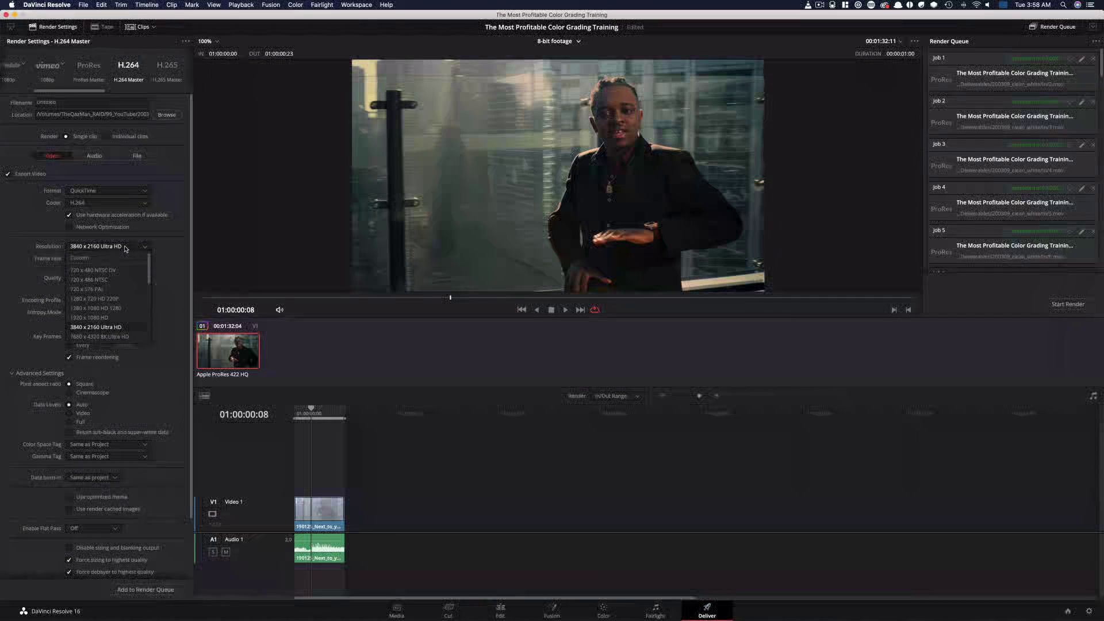
{"action": "left_click", "coordinate": [116, 318]}
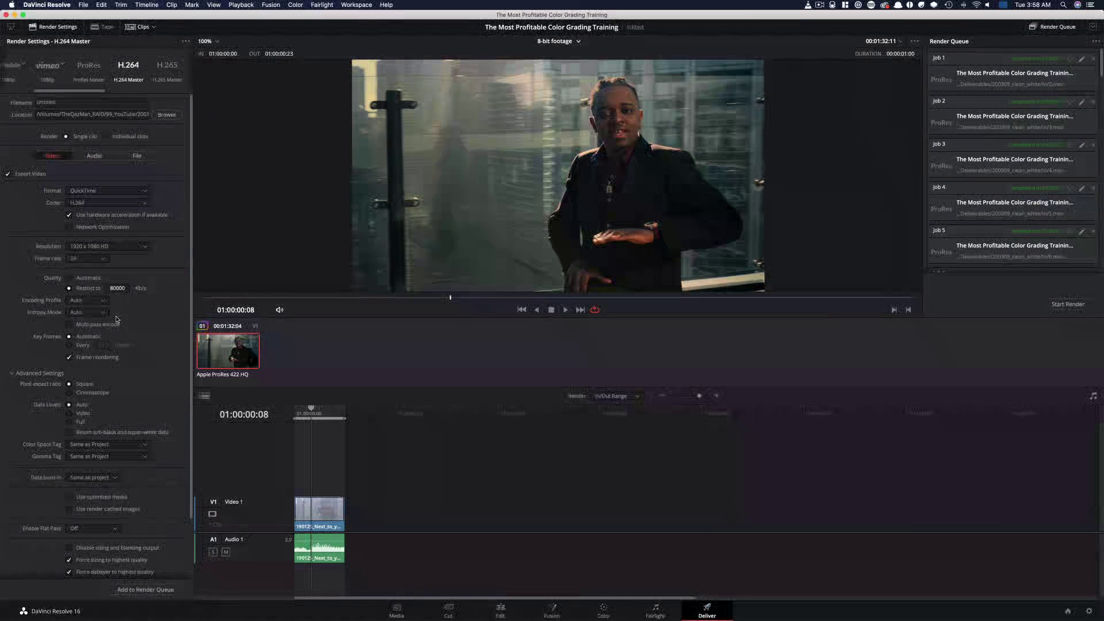
{"action": "left_click", "coordinate": [116, 288]}
{"action": "type", "text": "4"}
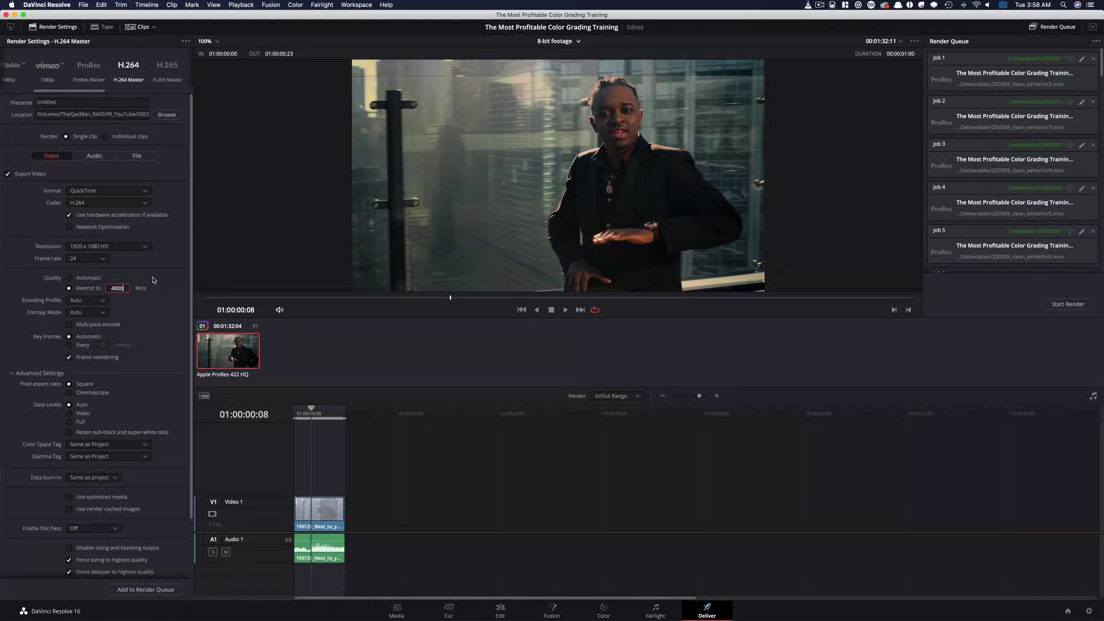